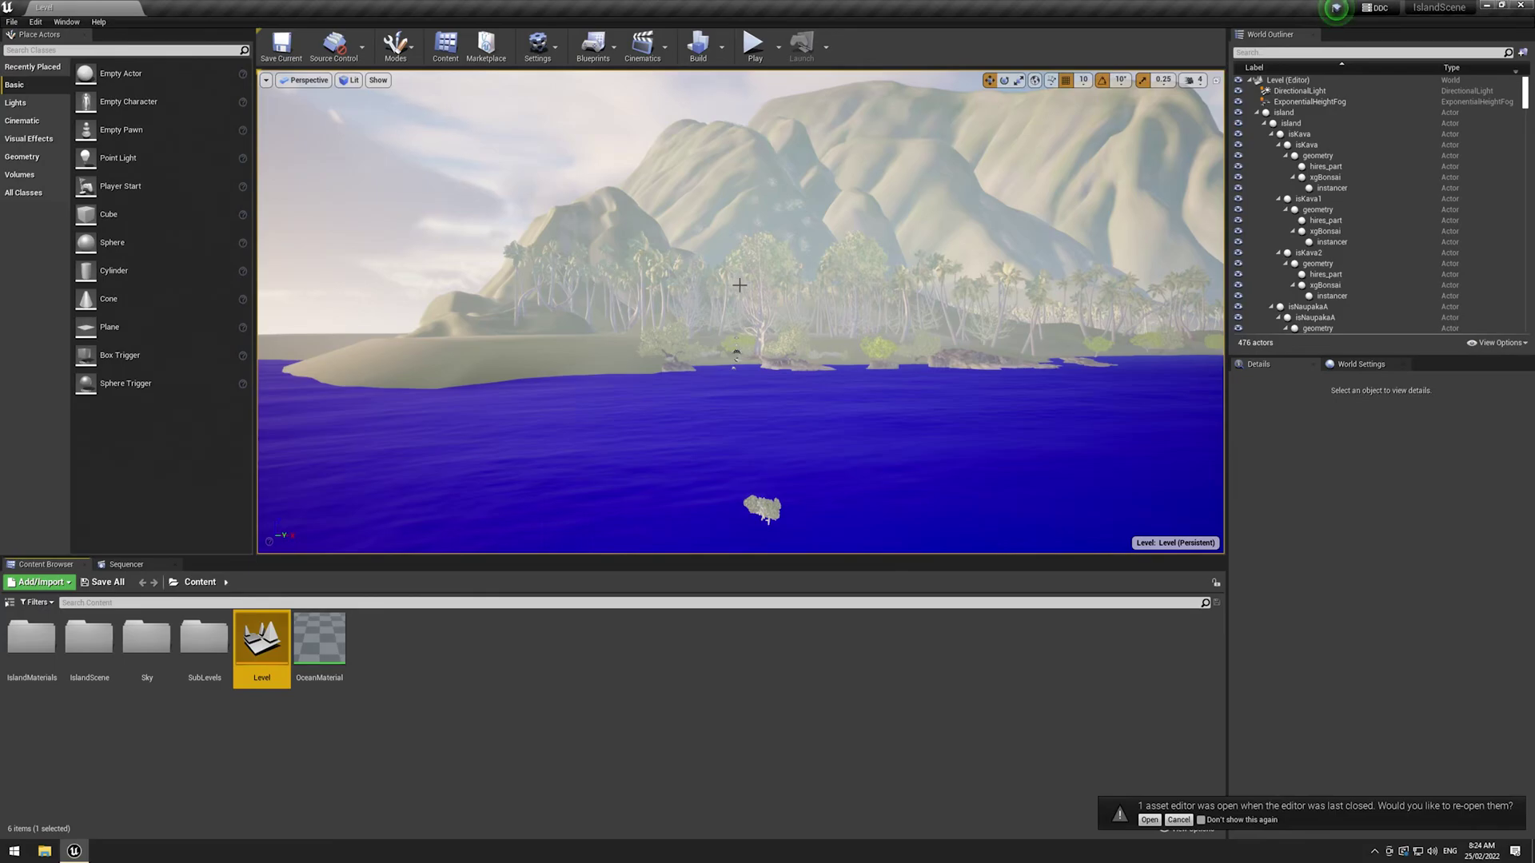
- Dismiss the offer to re-open the previously open asset editor
{"action": "right_click", "coordinate": [746, 289]}
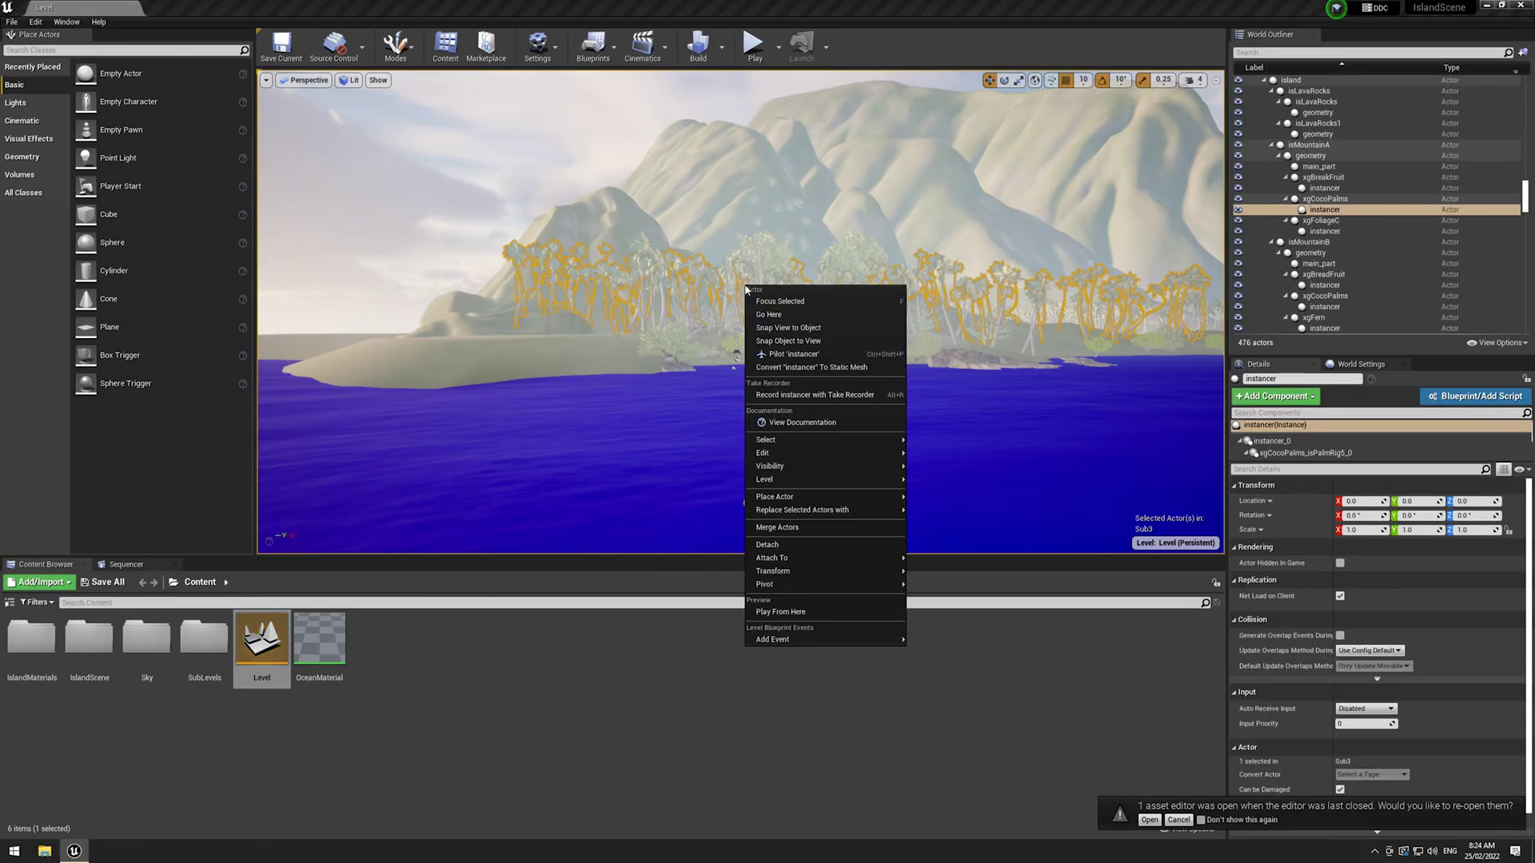
{"action": "key", "text": "Escape"}
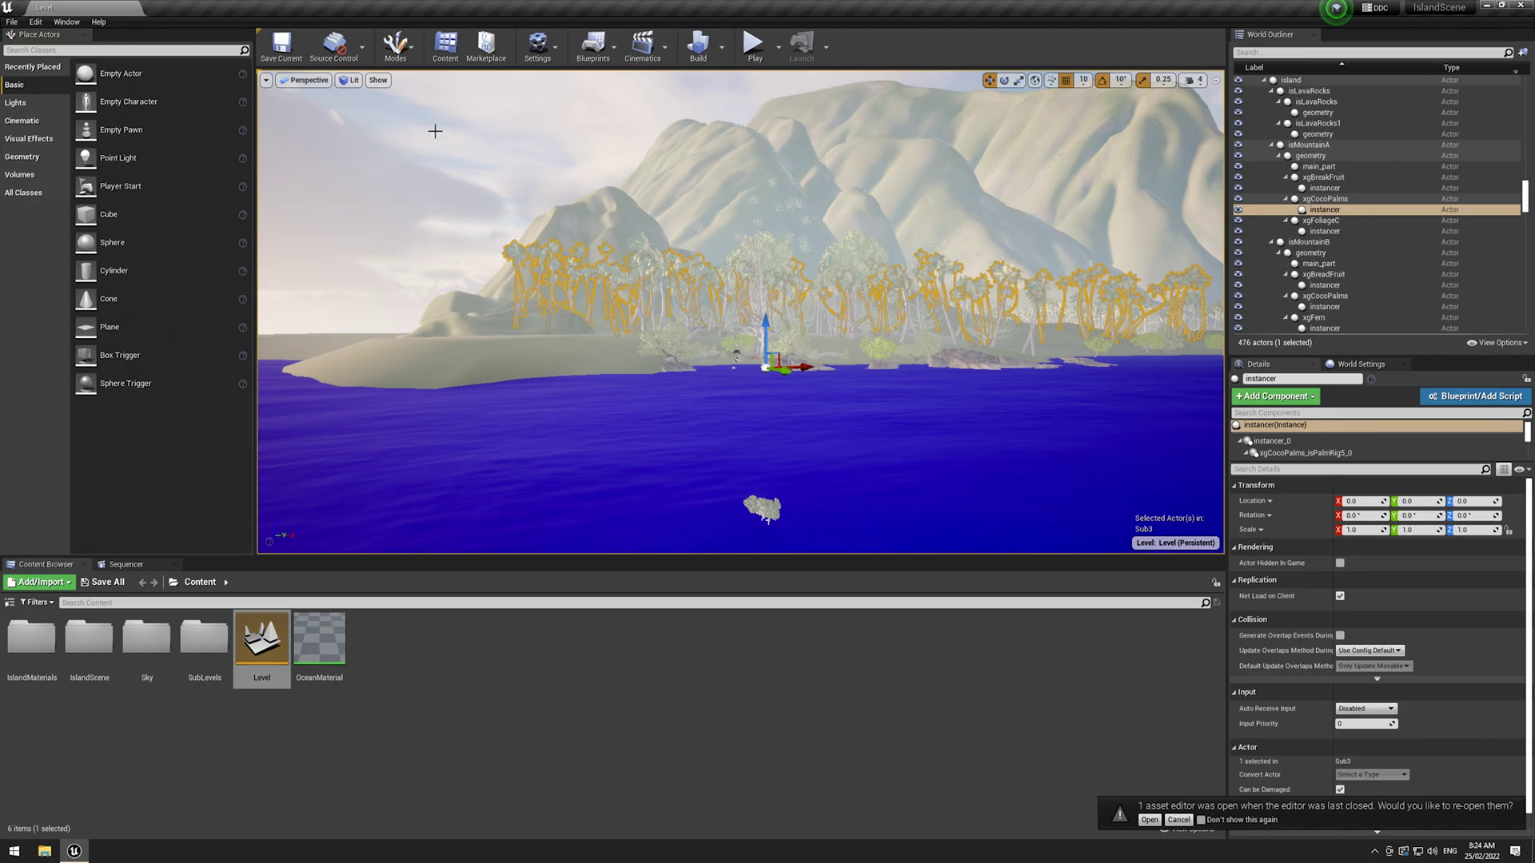
{"action": "left_click", "coordinate": [435, 131]}
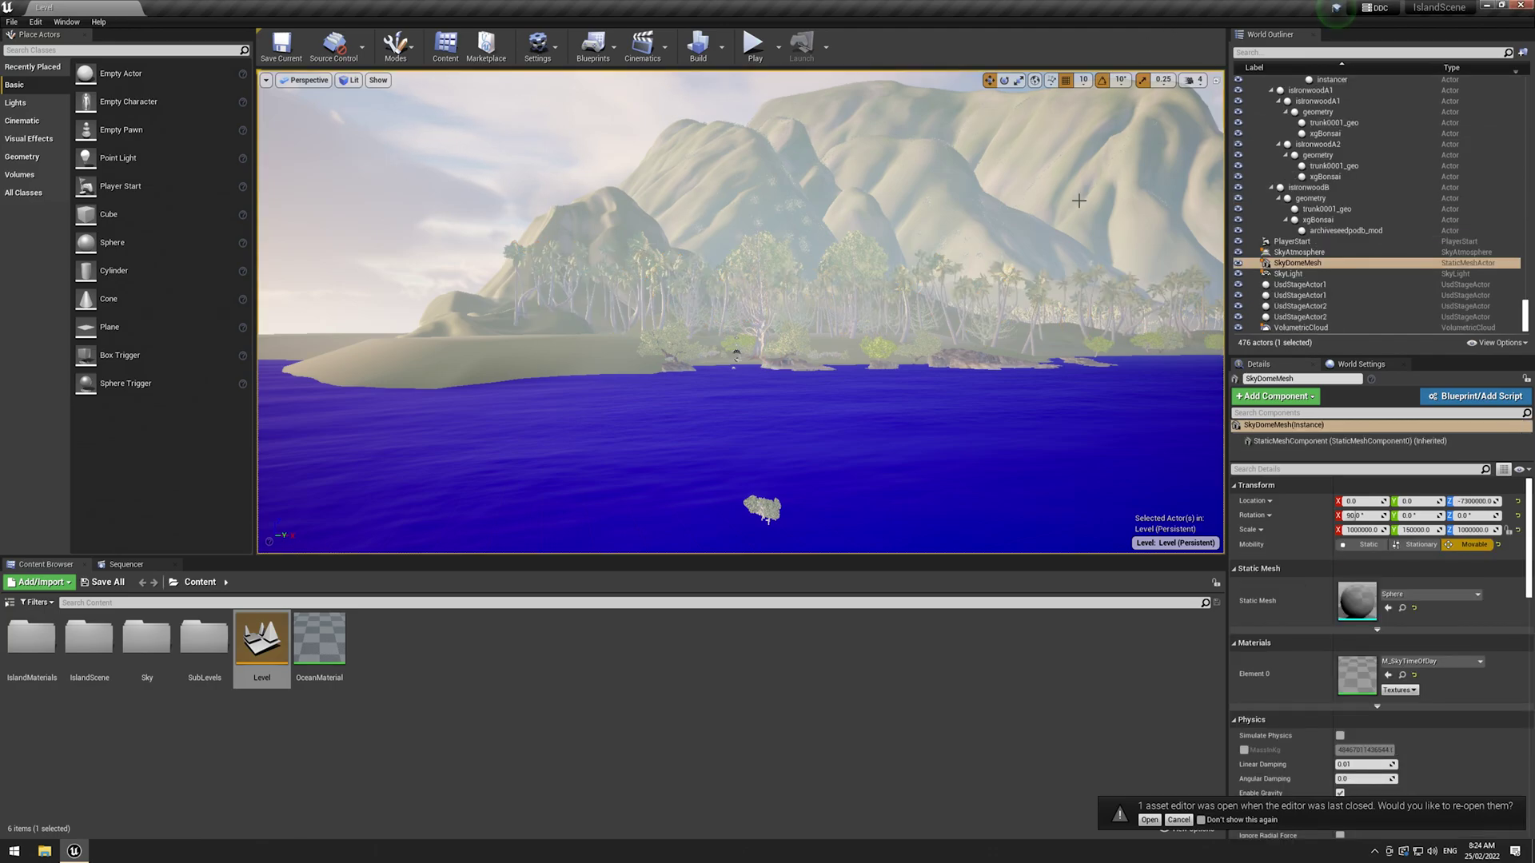
{"action": "left_click", "coordinate": [1177, 821]}
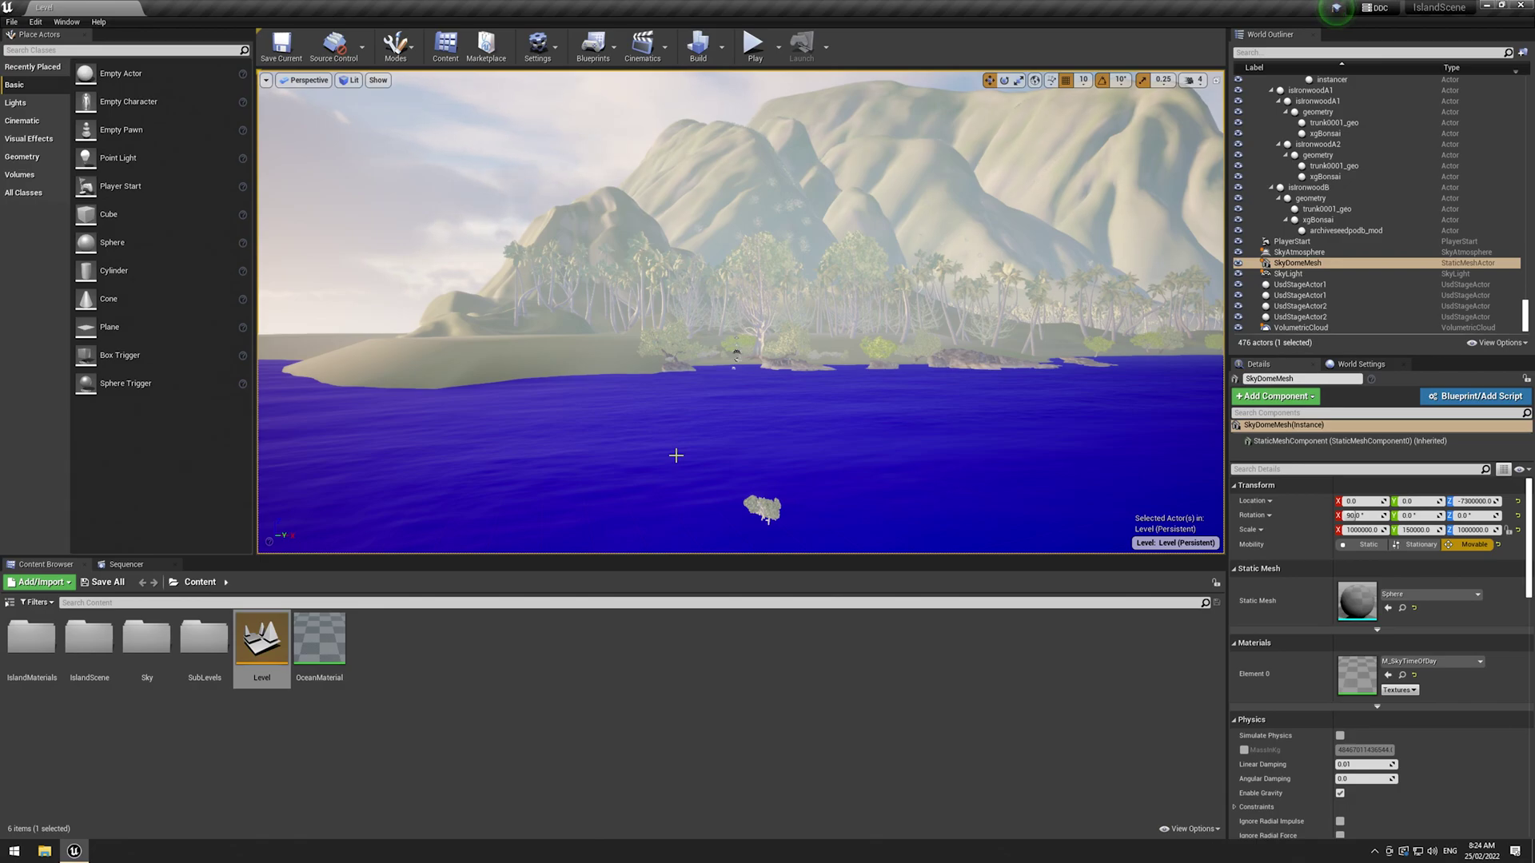
- Assign OceanMaterial to the mesh component of the ocean_geo1 actor
{"action": "right_click_drag", "start_coordinate": [759, 433], "coordinate": [777, 379]}
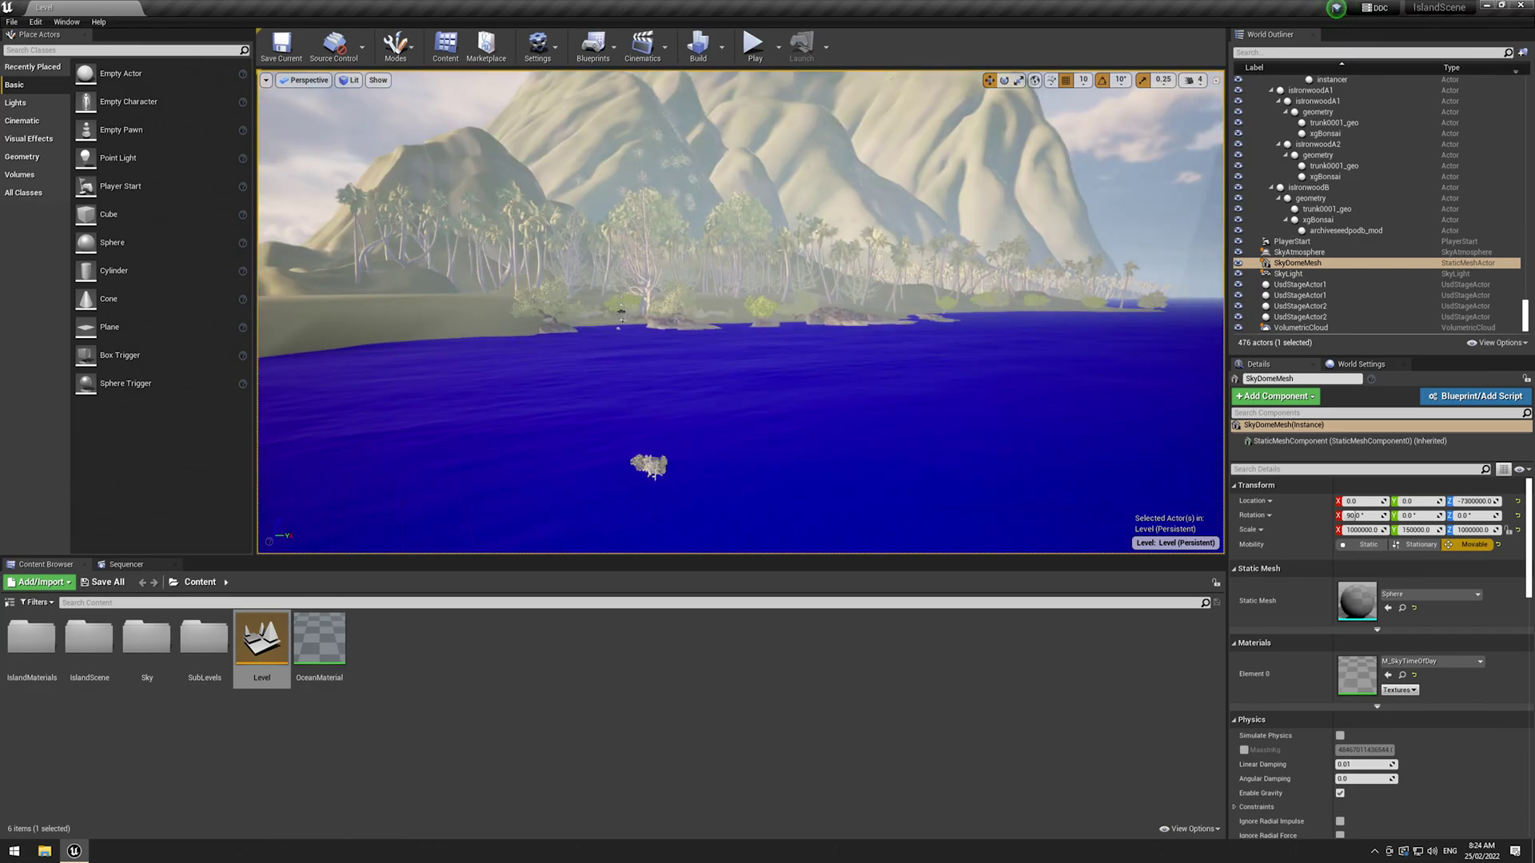
{"action": "left_click", "coordinate": [754, 415]}
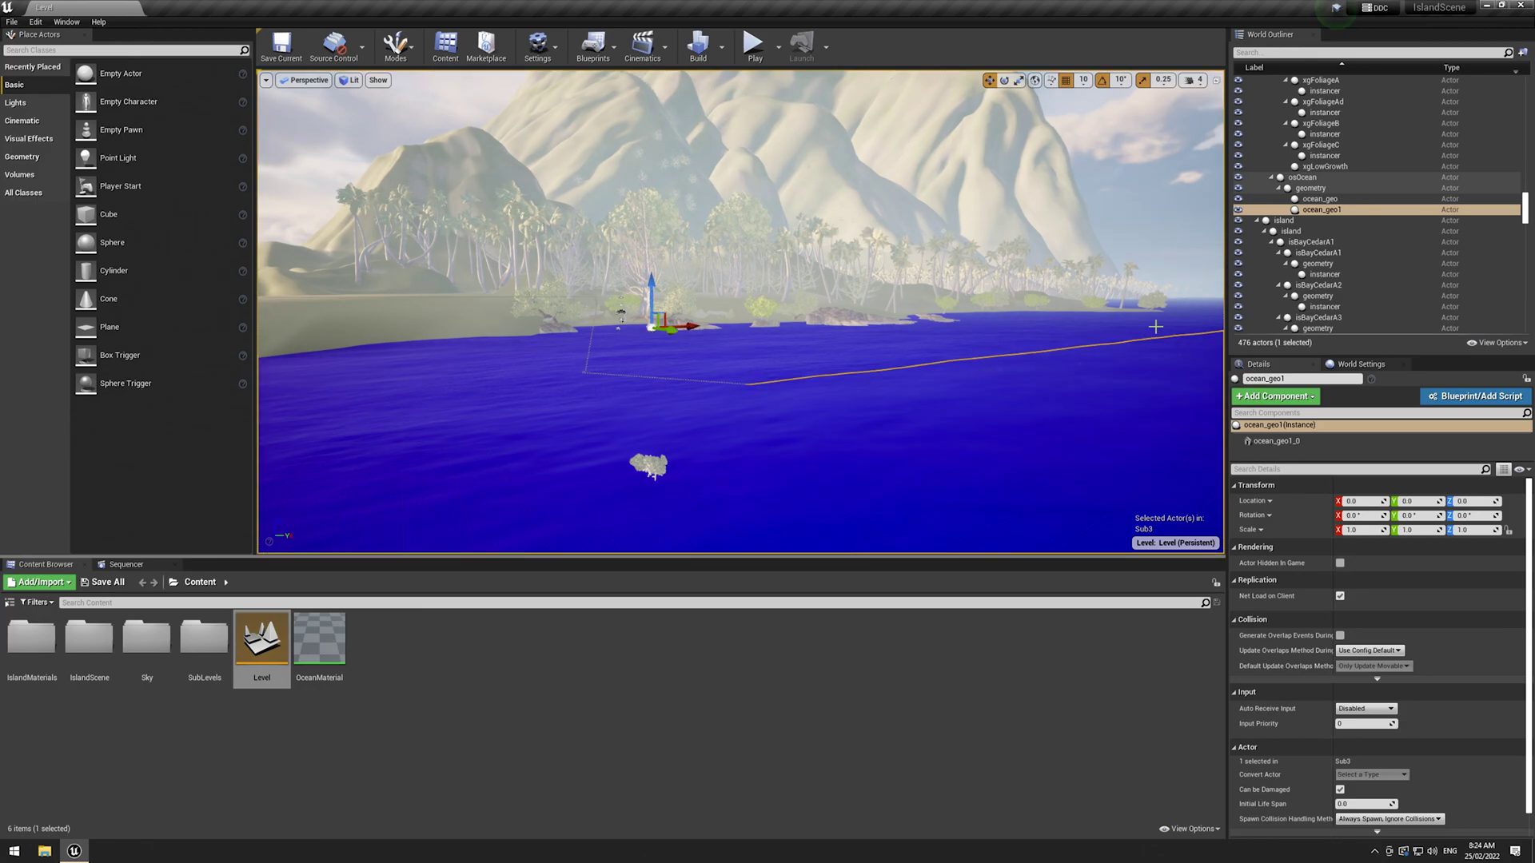
{"action": "left_click", "coordinate": [1268, 444]}
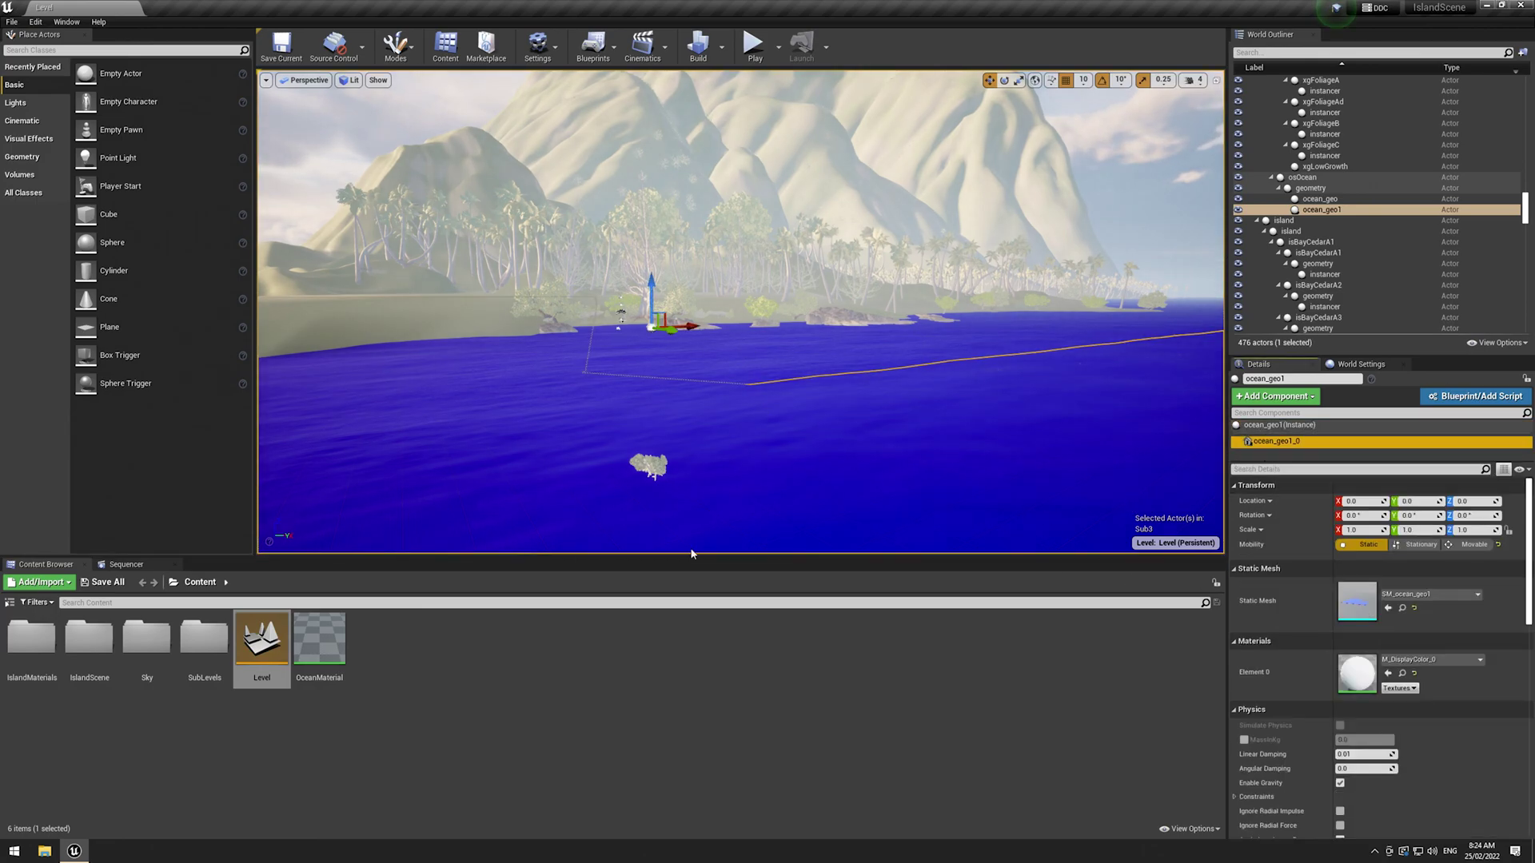
{"action": "left_click_drag", "start_coordinate": [320, 639], "coordinate": [1405, 683]}
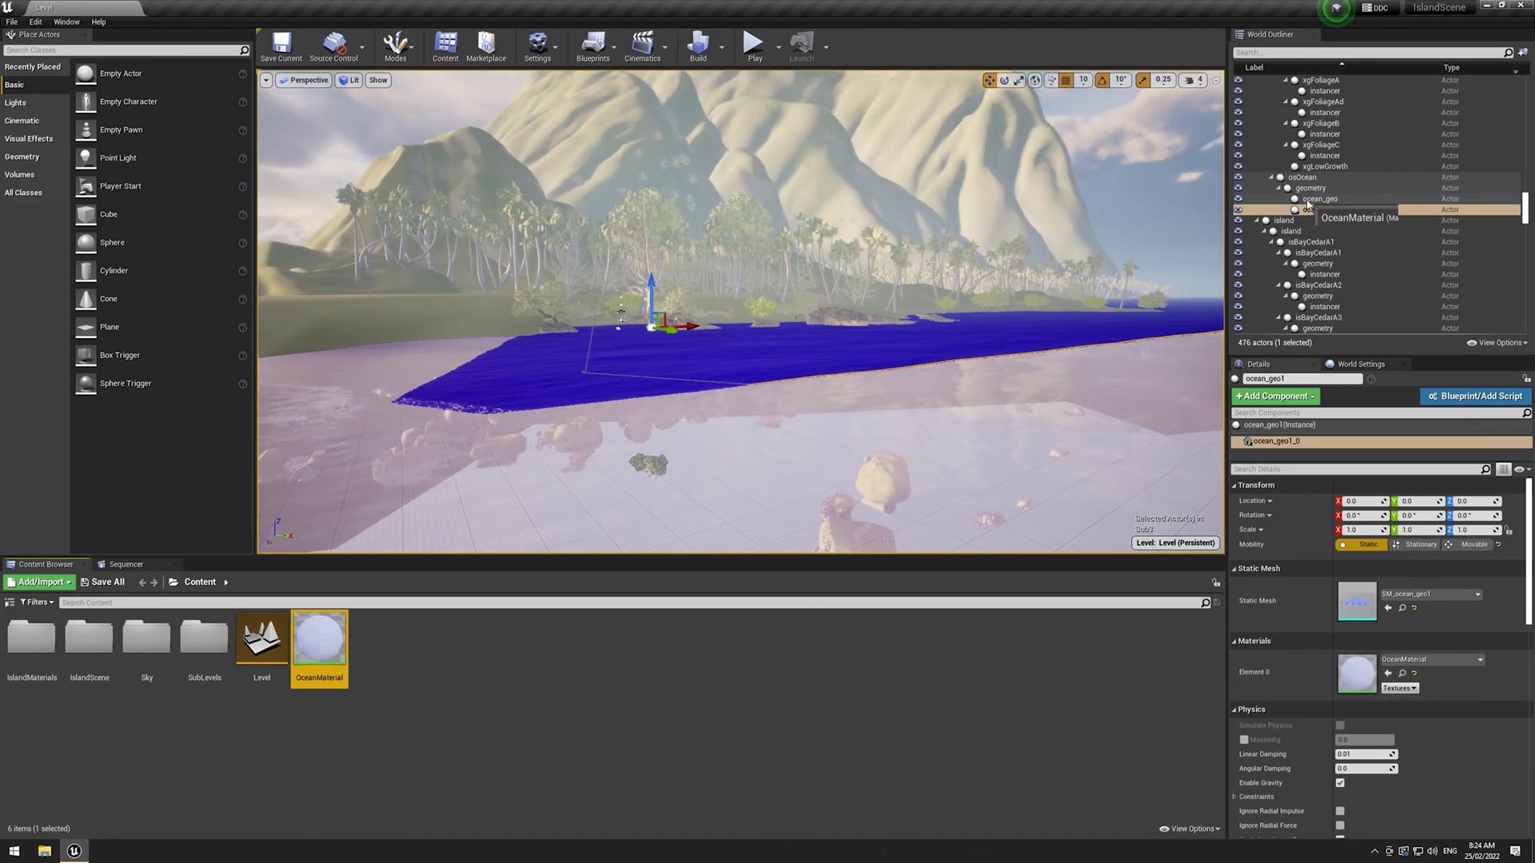
- Apply OceanMaterial to the mesh component of the ocean_geo actor as well
{"action": "left_click", "coordinate": [1315, 199]}
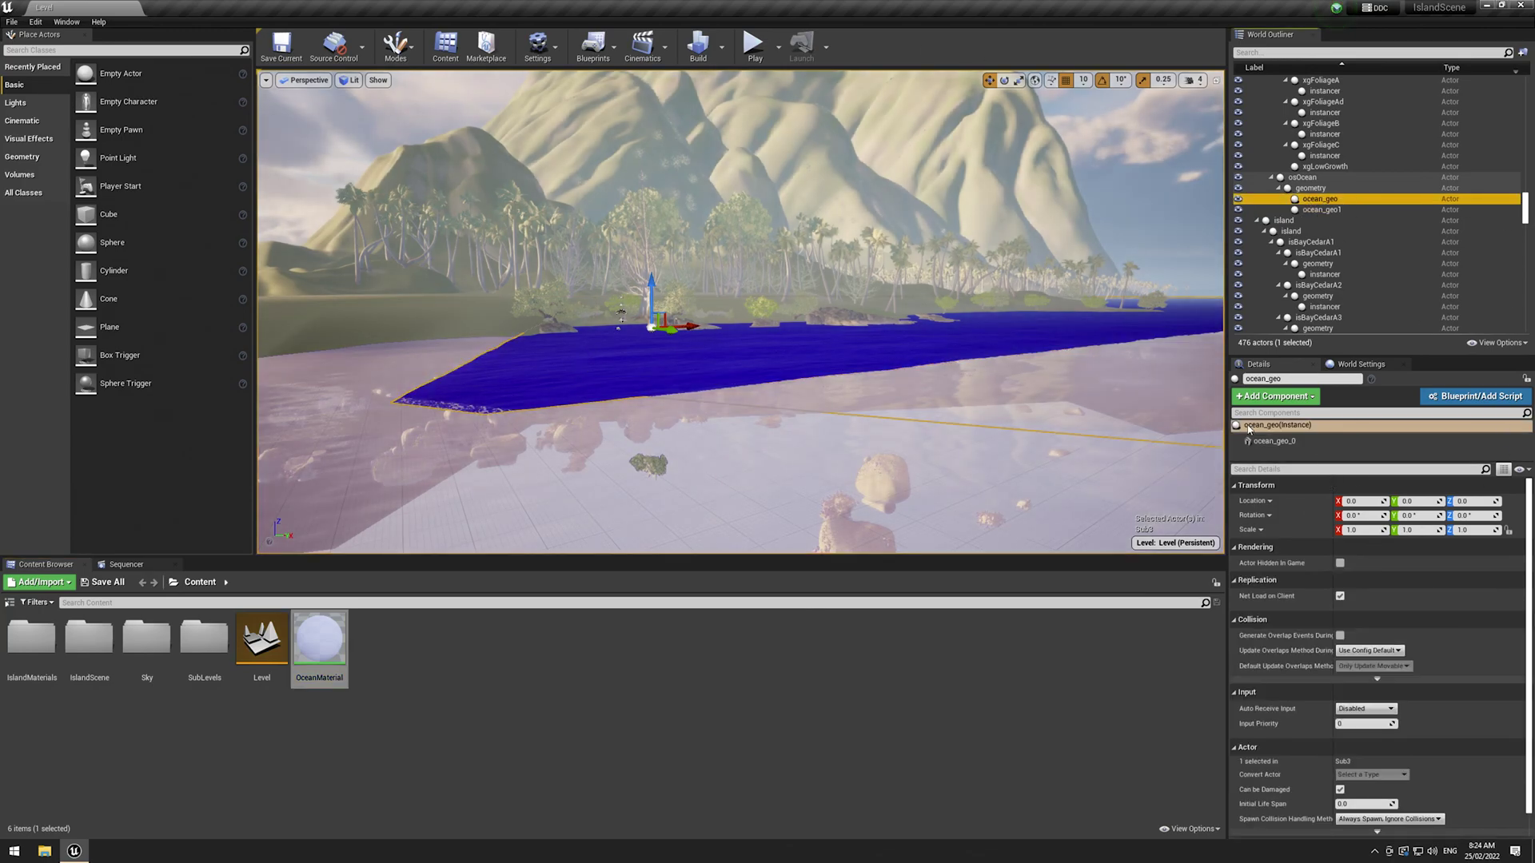
{"action": "left_click", "coordinate": [1271, 441]}
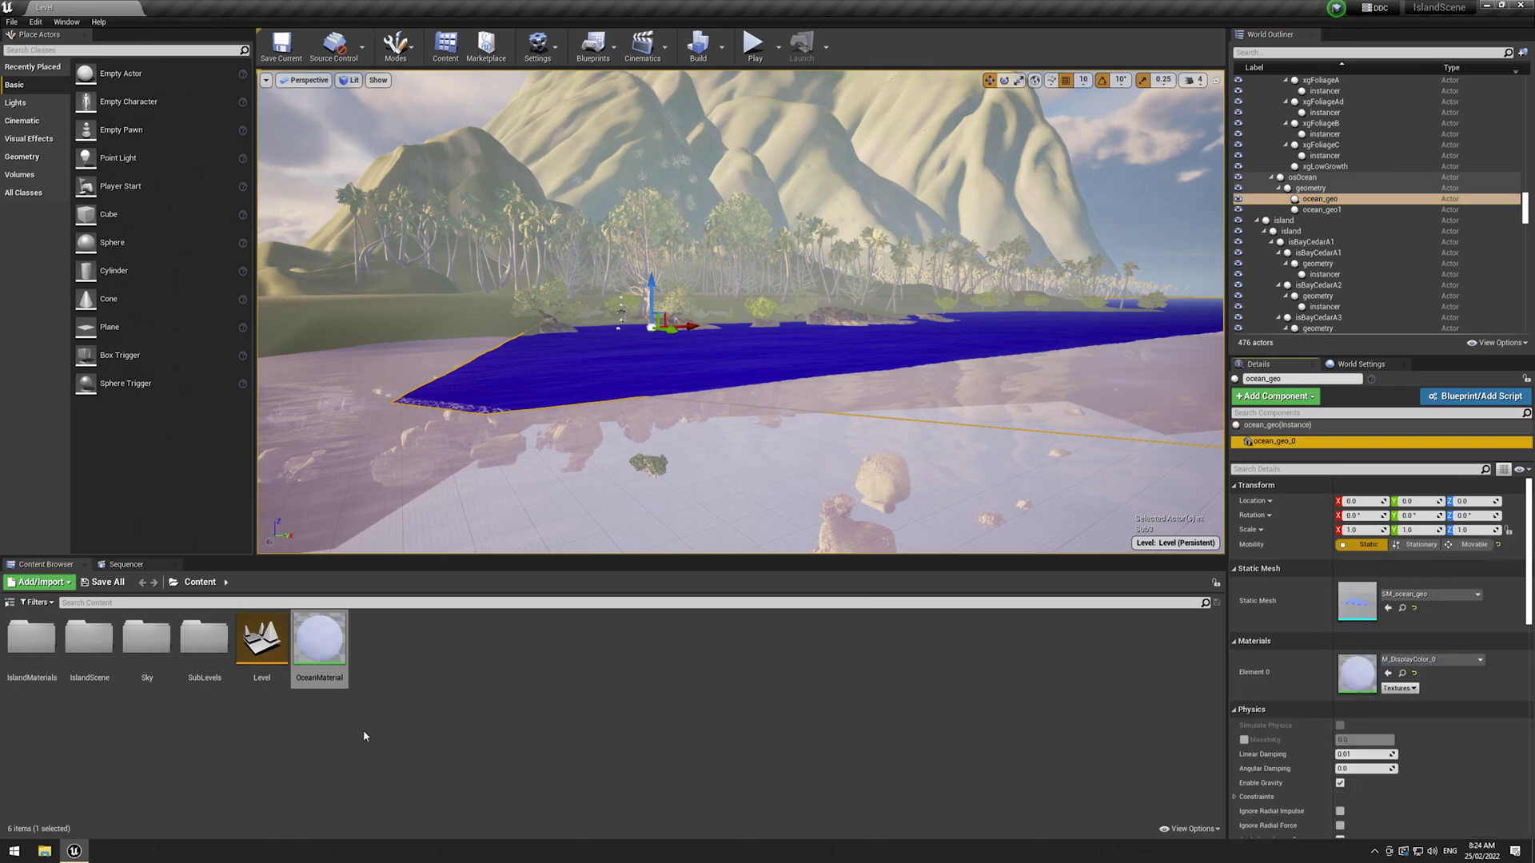
{"action": "left_click_drag", "start_coordinate": [319, 640], "coordinate": [1357, 674]}
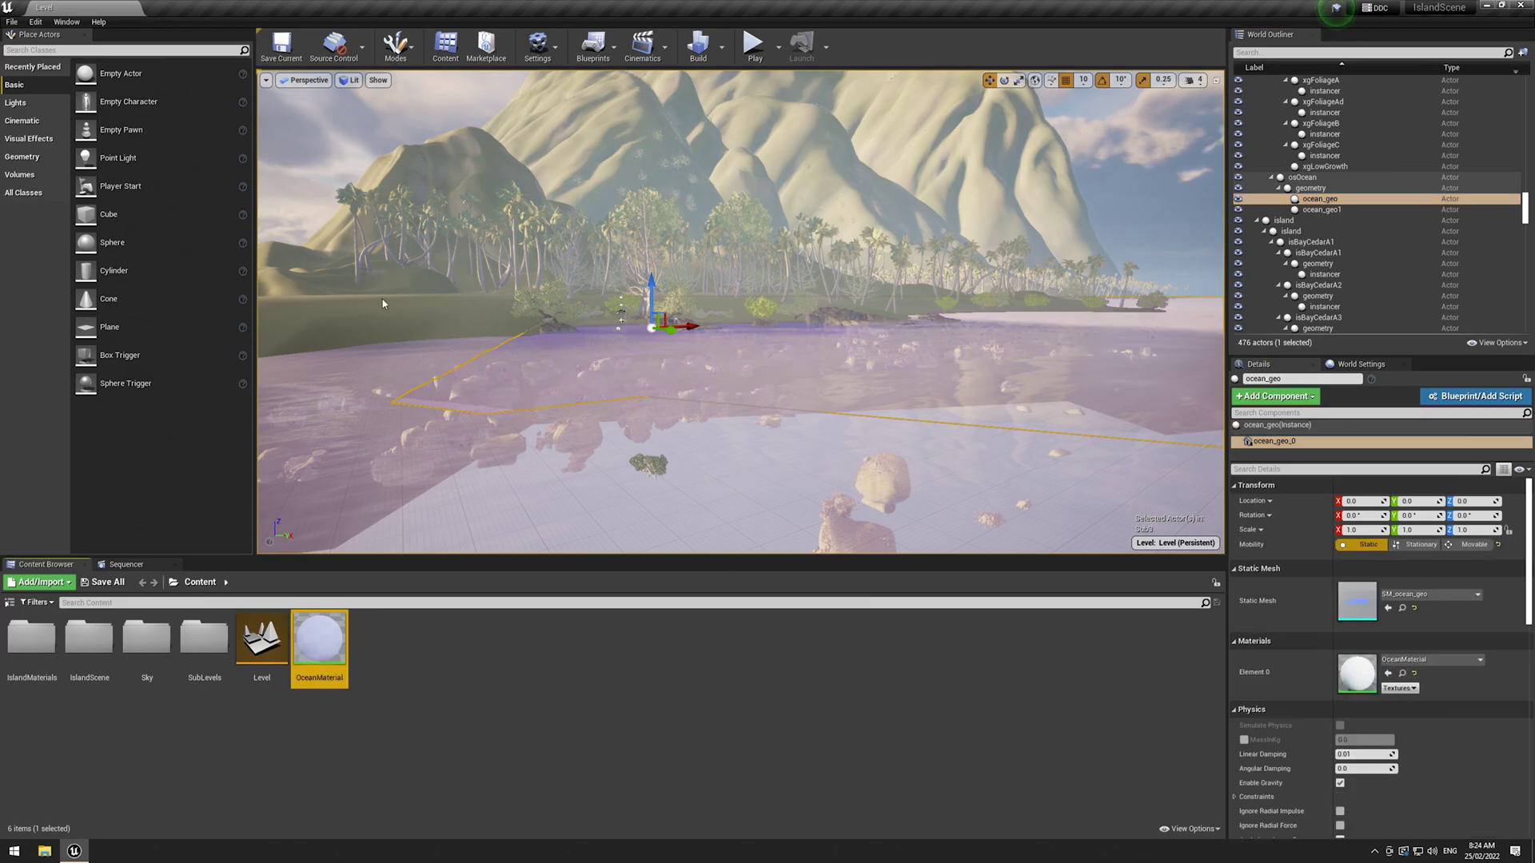
- Examine the island's shoreline, water surface and mountains from several angles, and close the island project
{"action": "right_click_drag", "start_coordinate": [629, 294], "coordinate": [956, 249]}
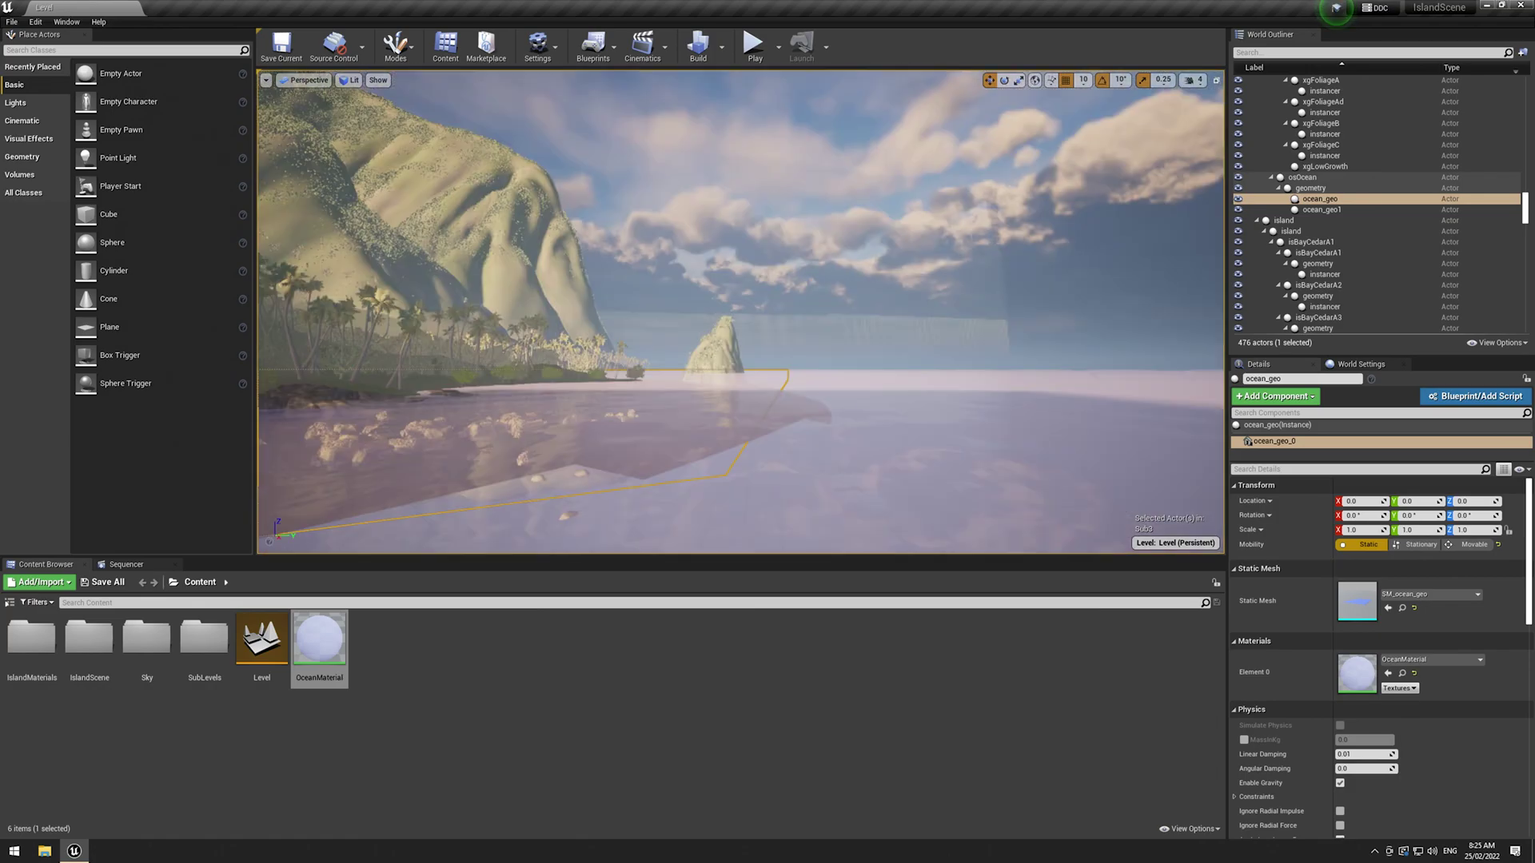
{"action": "right_click_drag", "start_coordinate": [474, 296], "coordinate": [293, 336]}
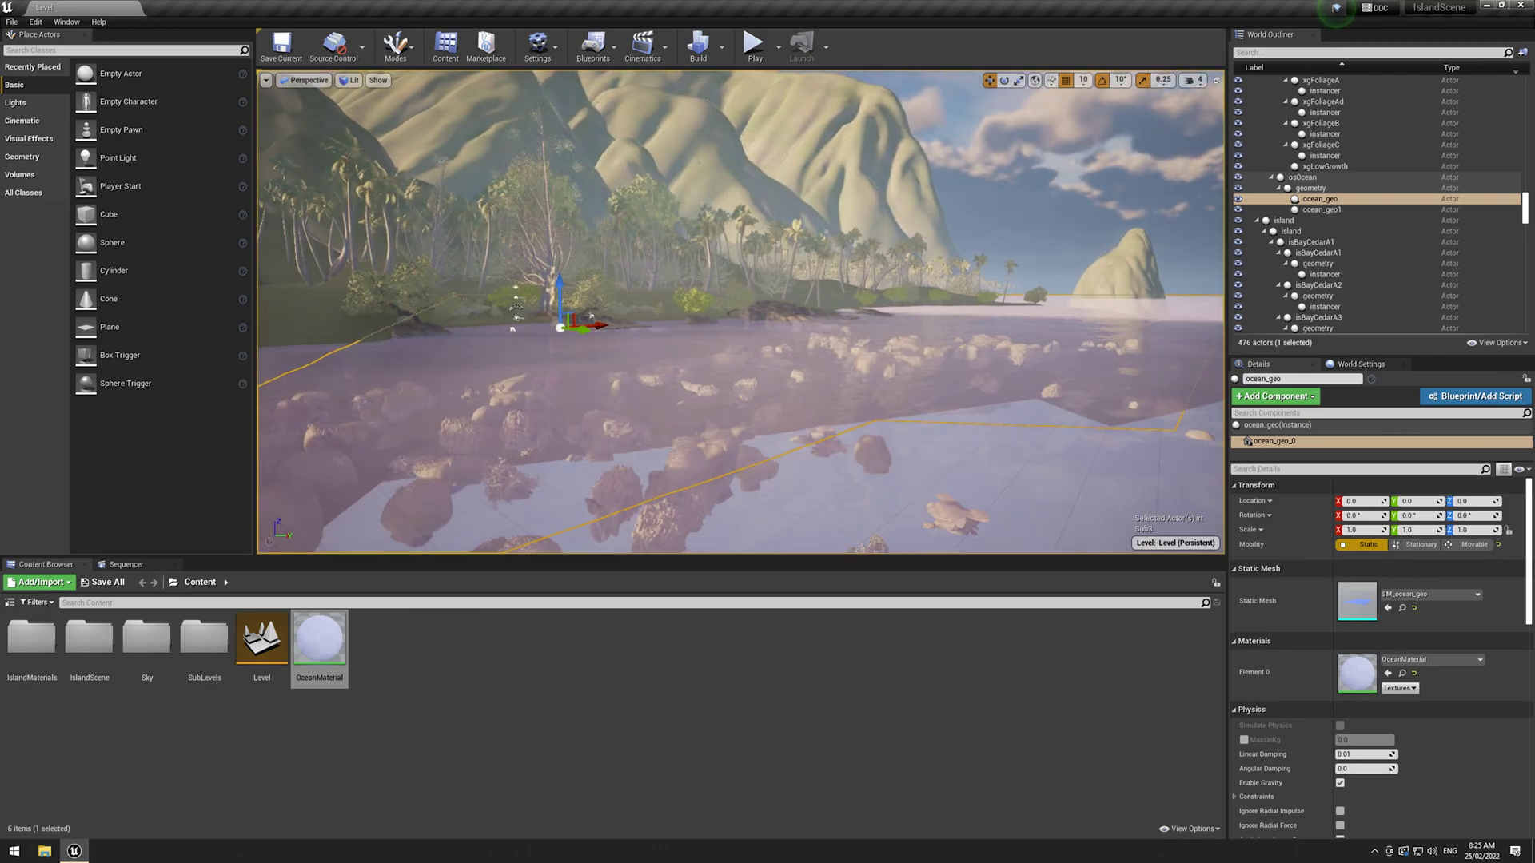
{"action": "right_click_drag", "start_coordinate": [388, 295], "coordinate": [504, 297]}
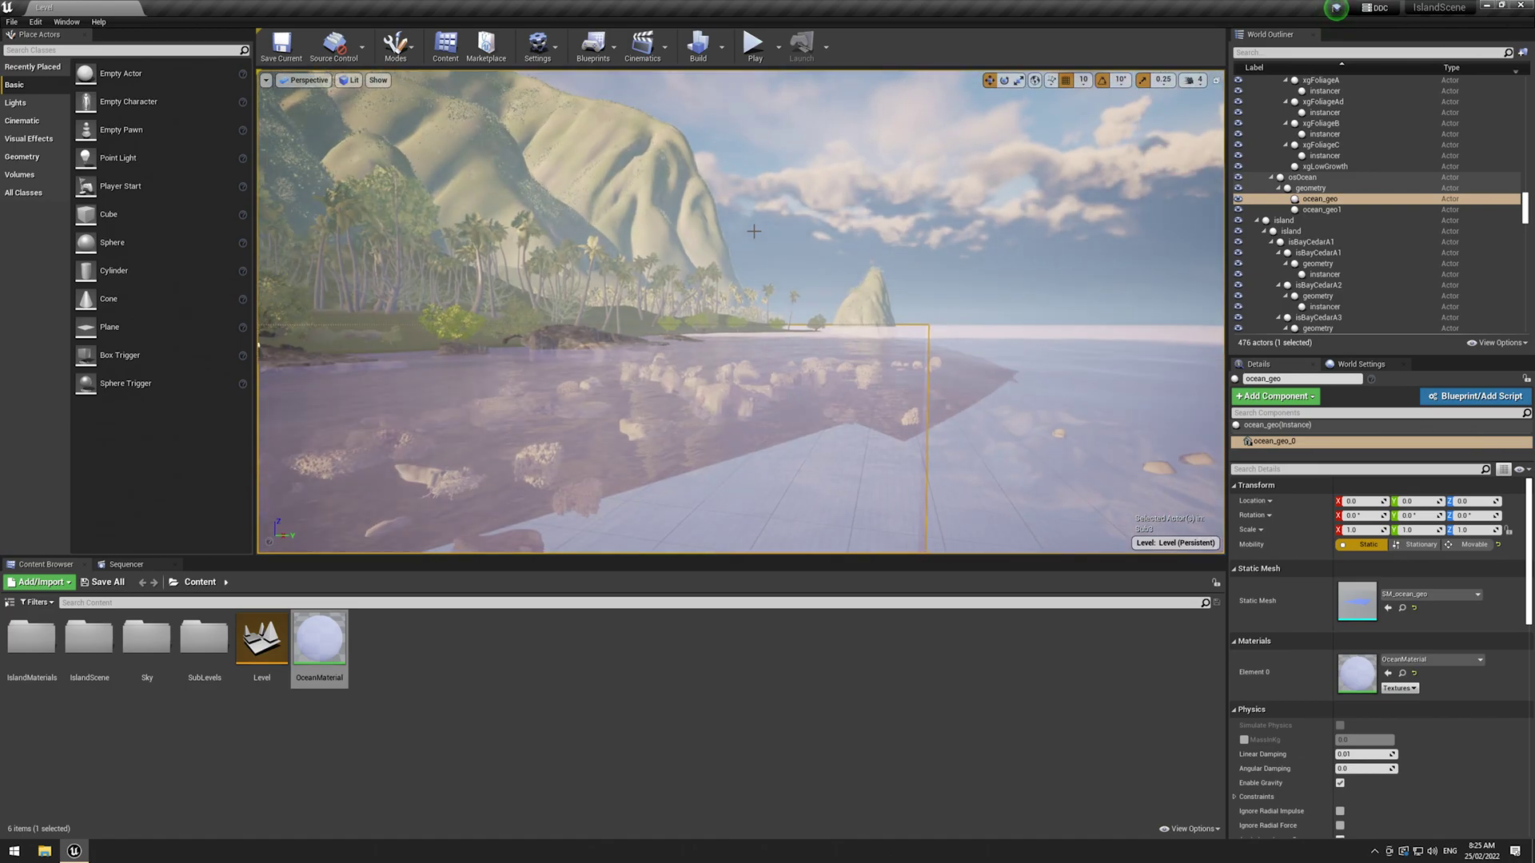
{"action": "right_click_drag", "start_coordinate": [650, 234], "coordinate": [607, 235]}
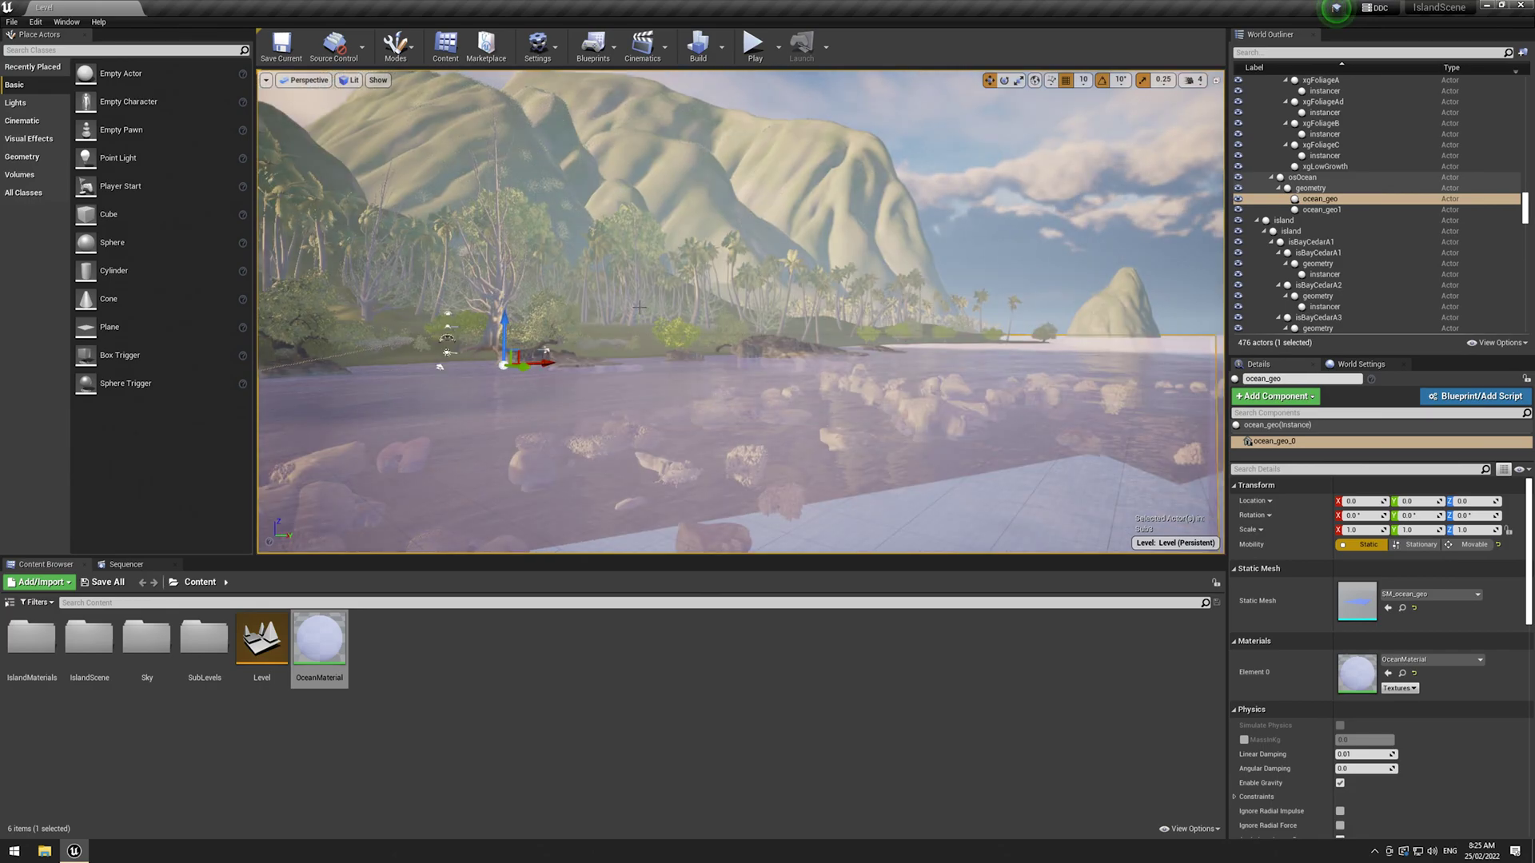
{"action": "mouse_move", "coordinate": [740, 312]}
{"action": "right_mouse_down"}
{"action": "mouse_move", "coordinate": [531, 299]}
{"action": "mouse_move", "coordinate": [728, 322]}
{"action": "right_mouse_up"}
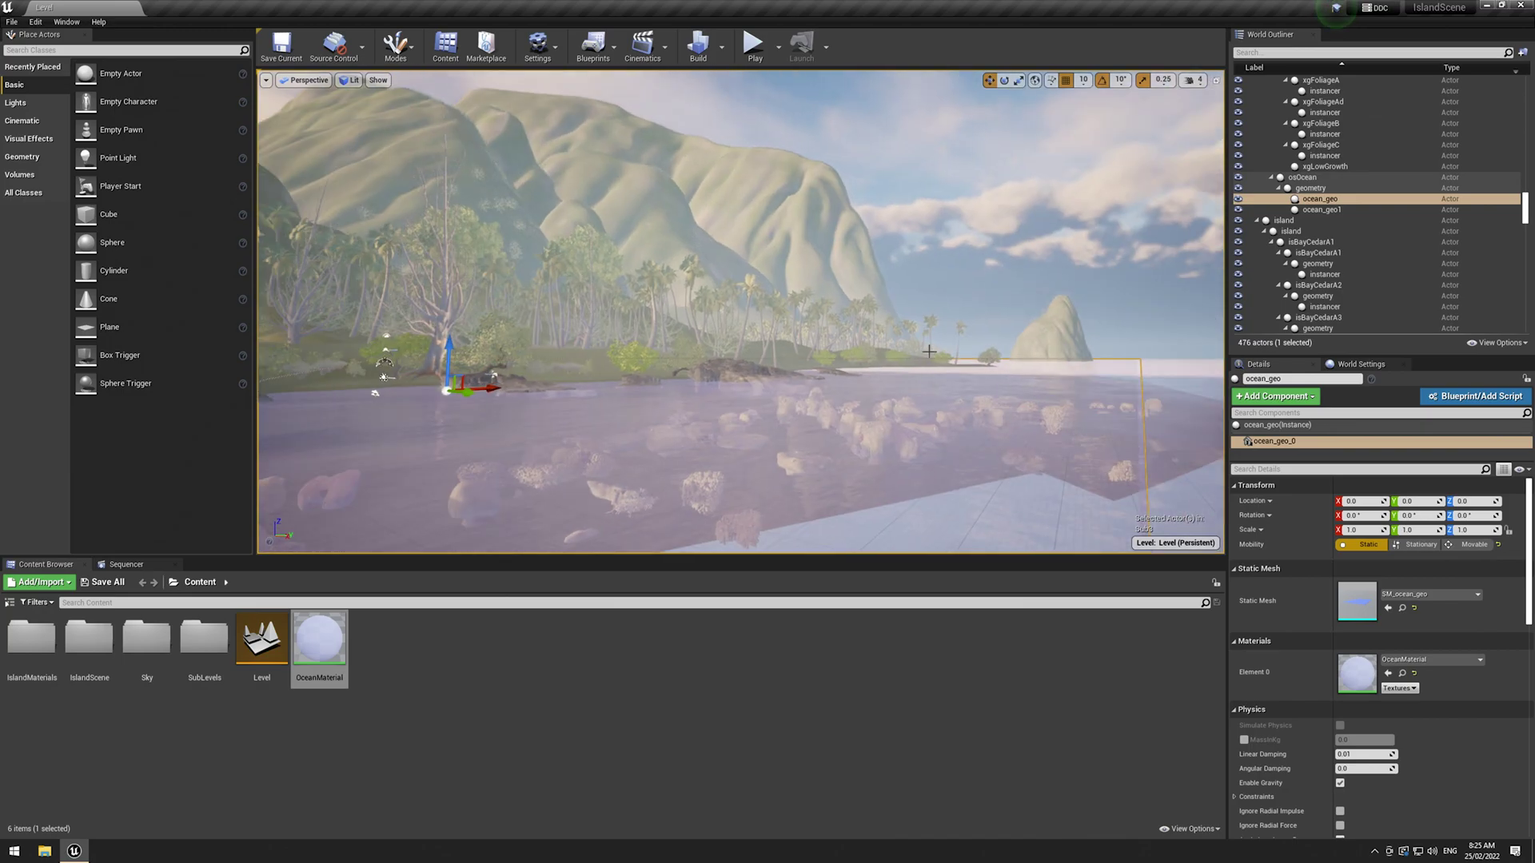
{"action": "right_click_drag", "start_coordinate": [873, 333], "coordinate": [824, 350]}
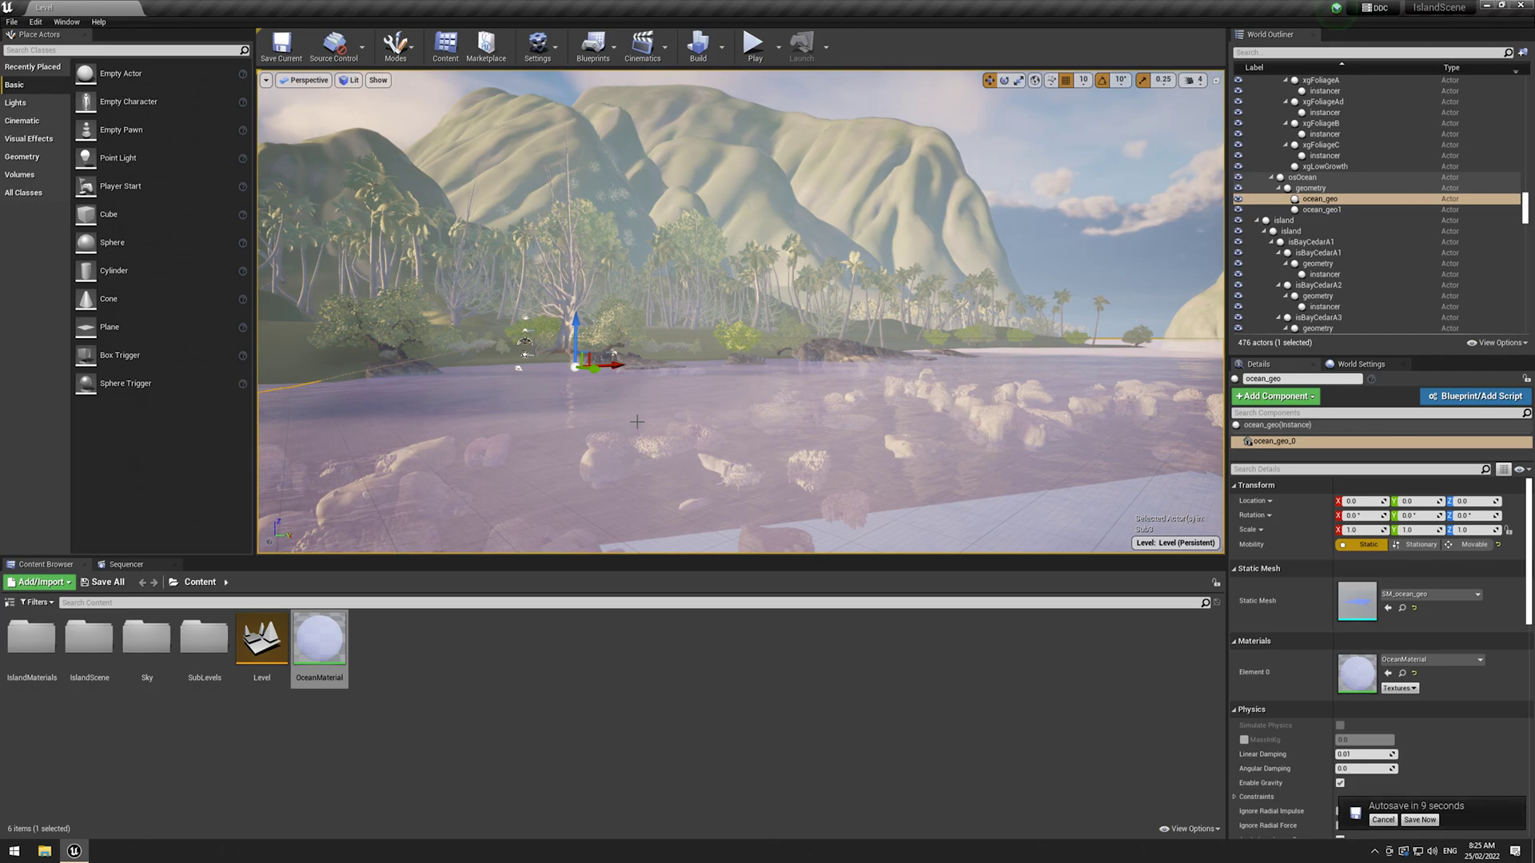
{"action": "mouse_move", "coordinate": [311, 678]}
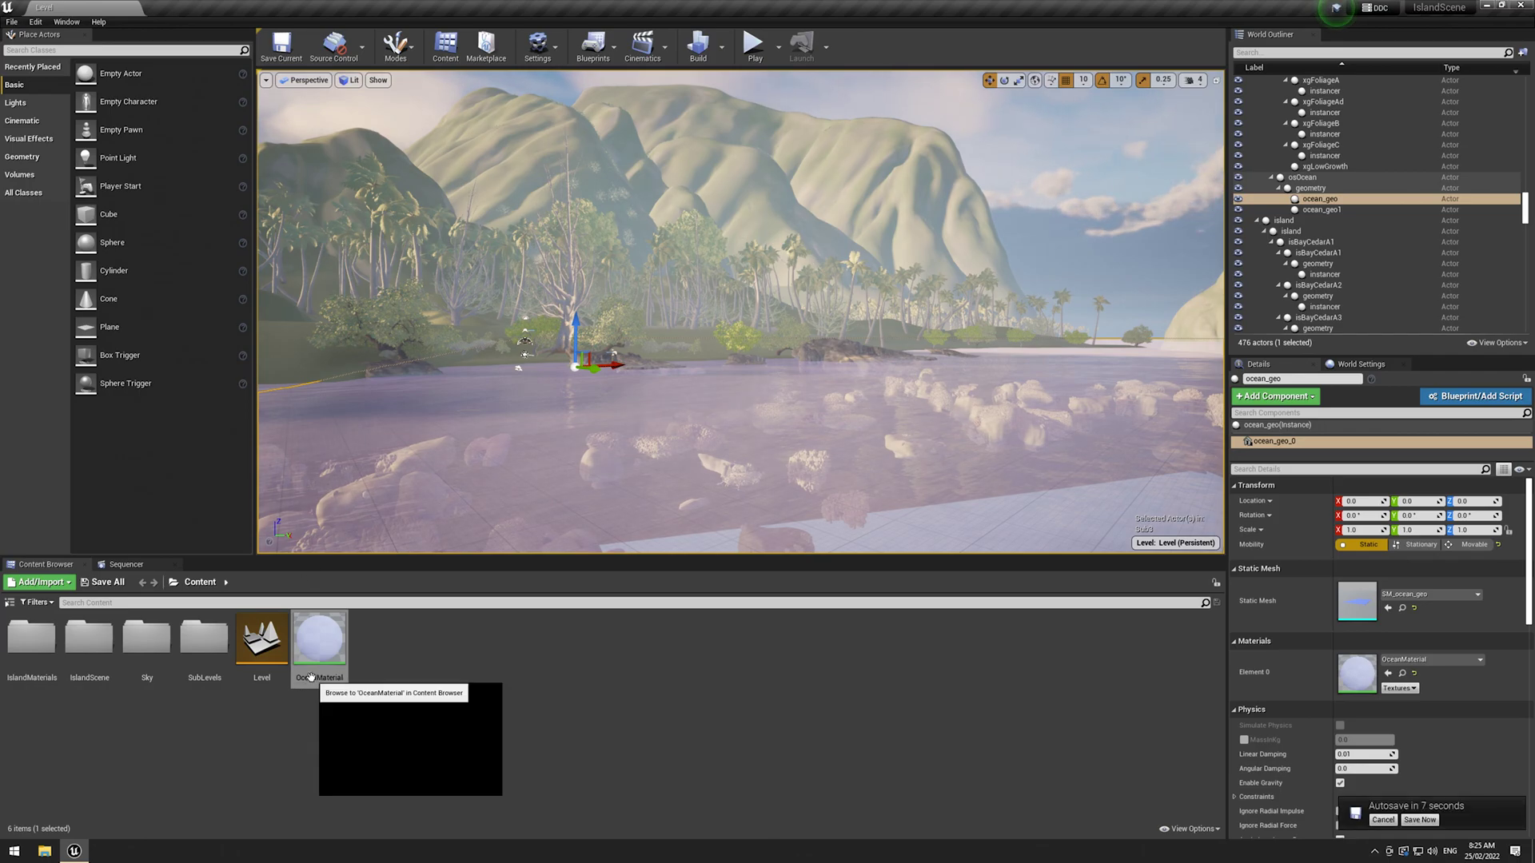
{"action": "left_click", "coordinate": [609, 792]}
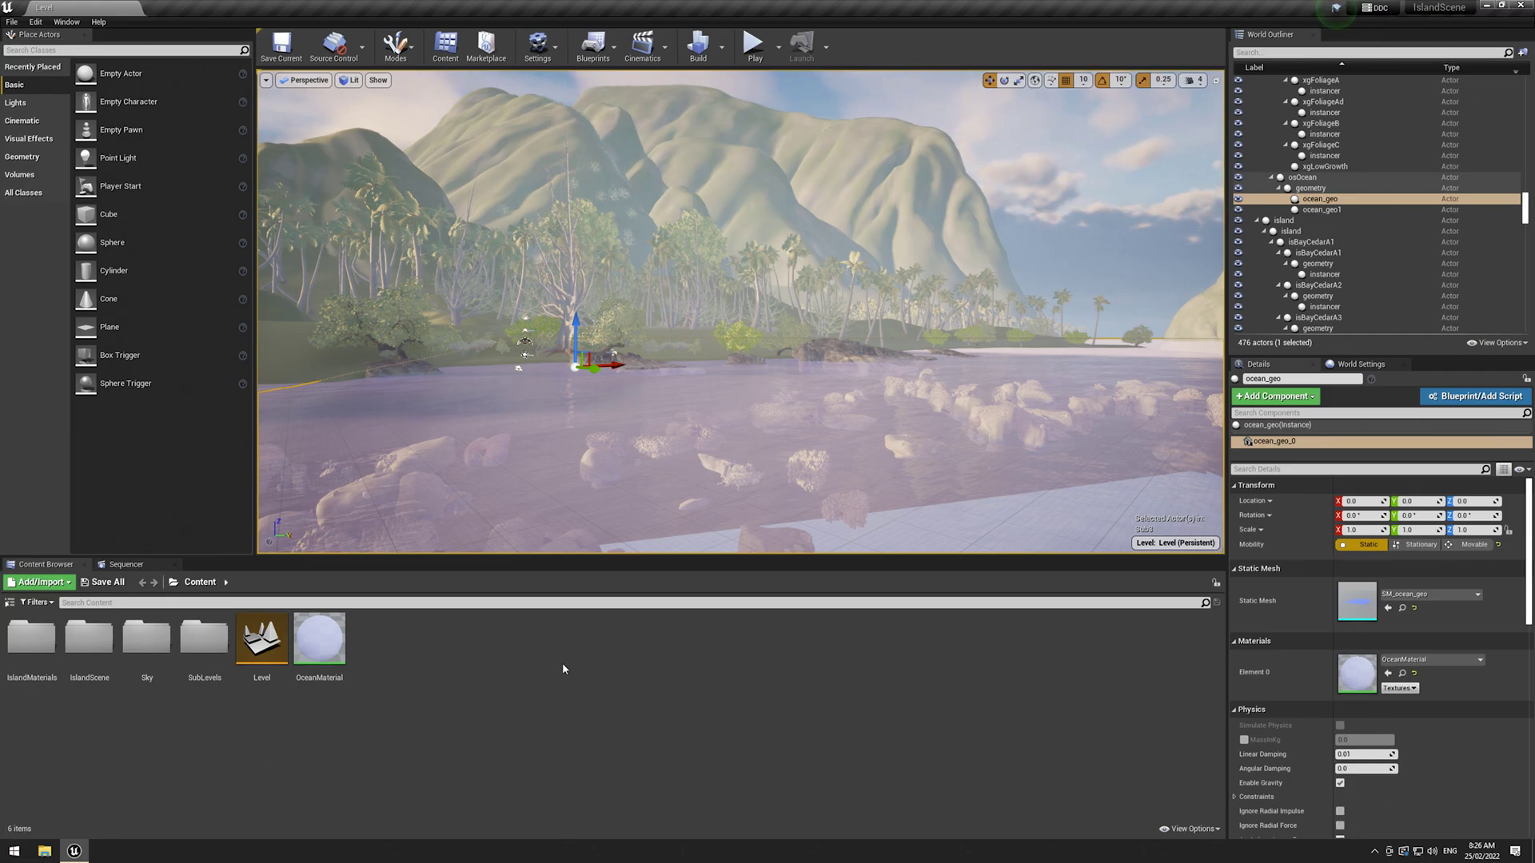
{"action": "left_click", "coordinate": [1529, 5]}
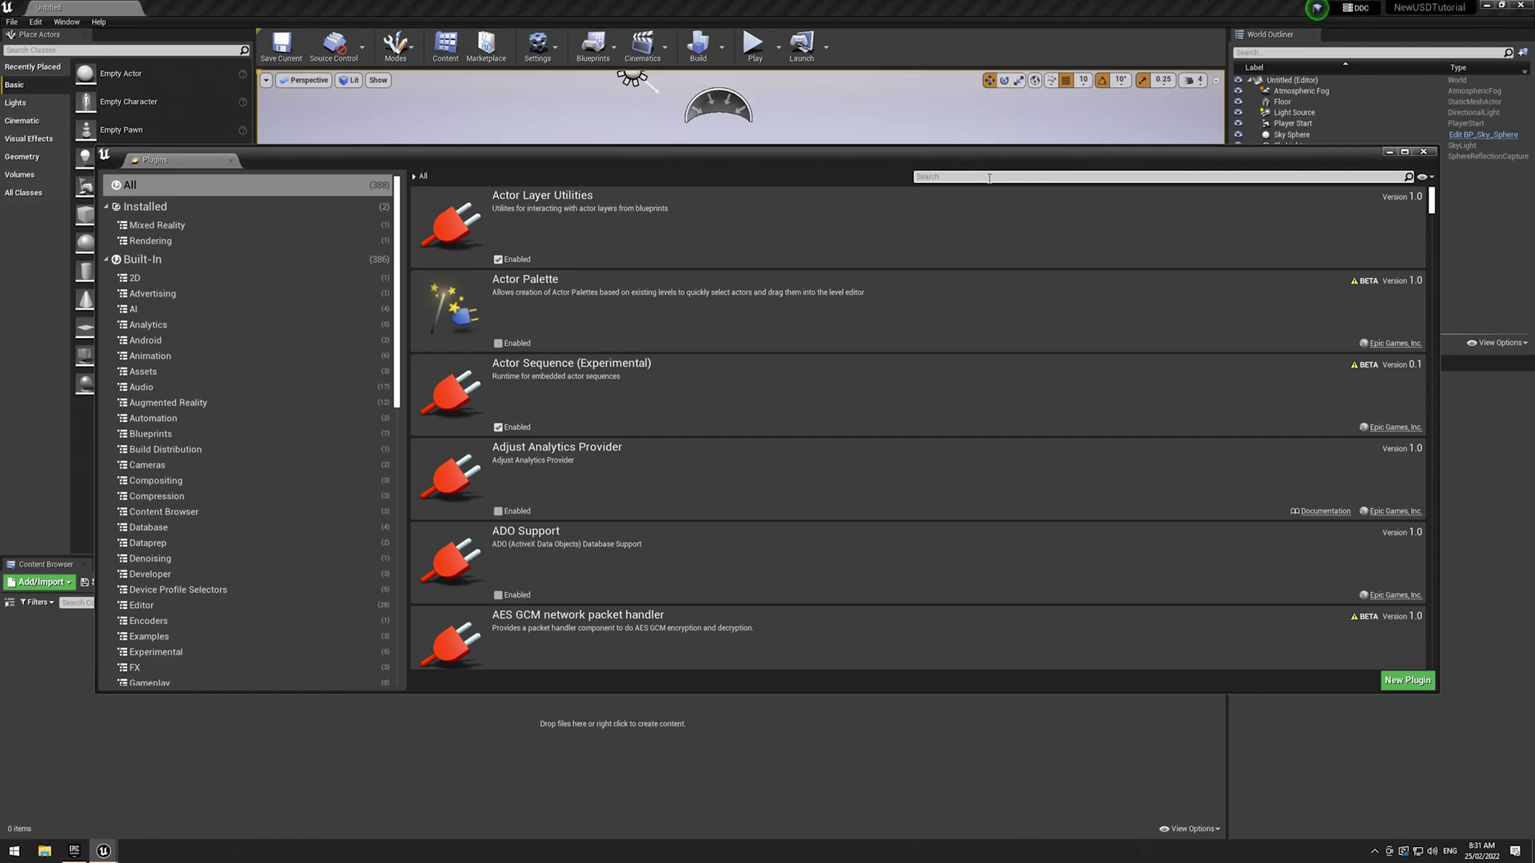
- Search the NewUSDTutorial project's plugins for USD, check whether USD Importer is enabled, and close the plugin list
{"action": "type", "text": "USD"}
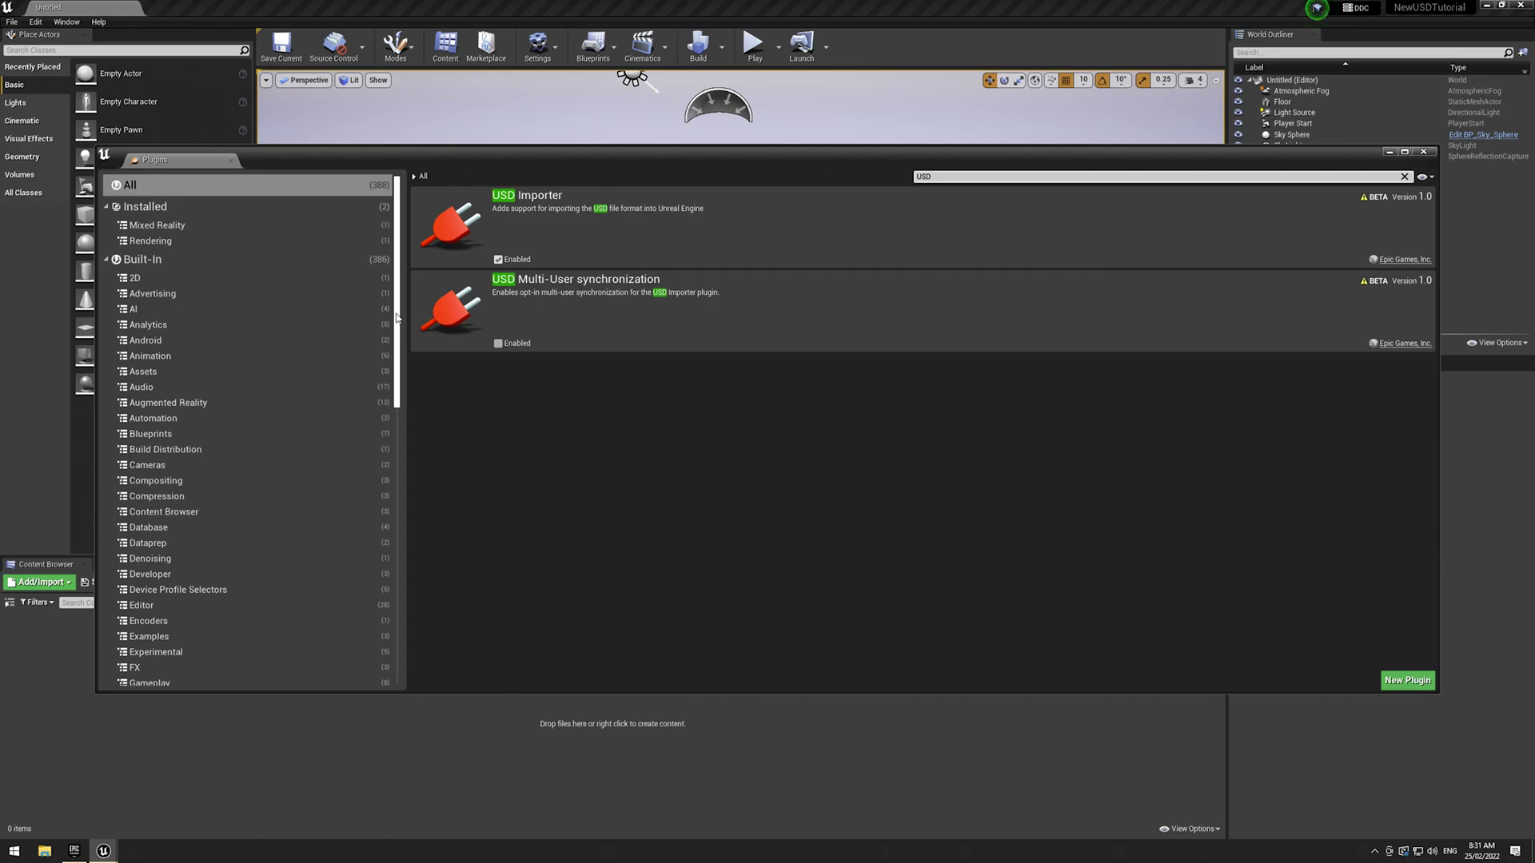
{"action": "left_click_drag", "start_coordinate": [390, 152], "coordinate": [379, 214]}
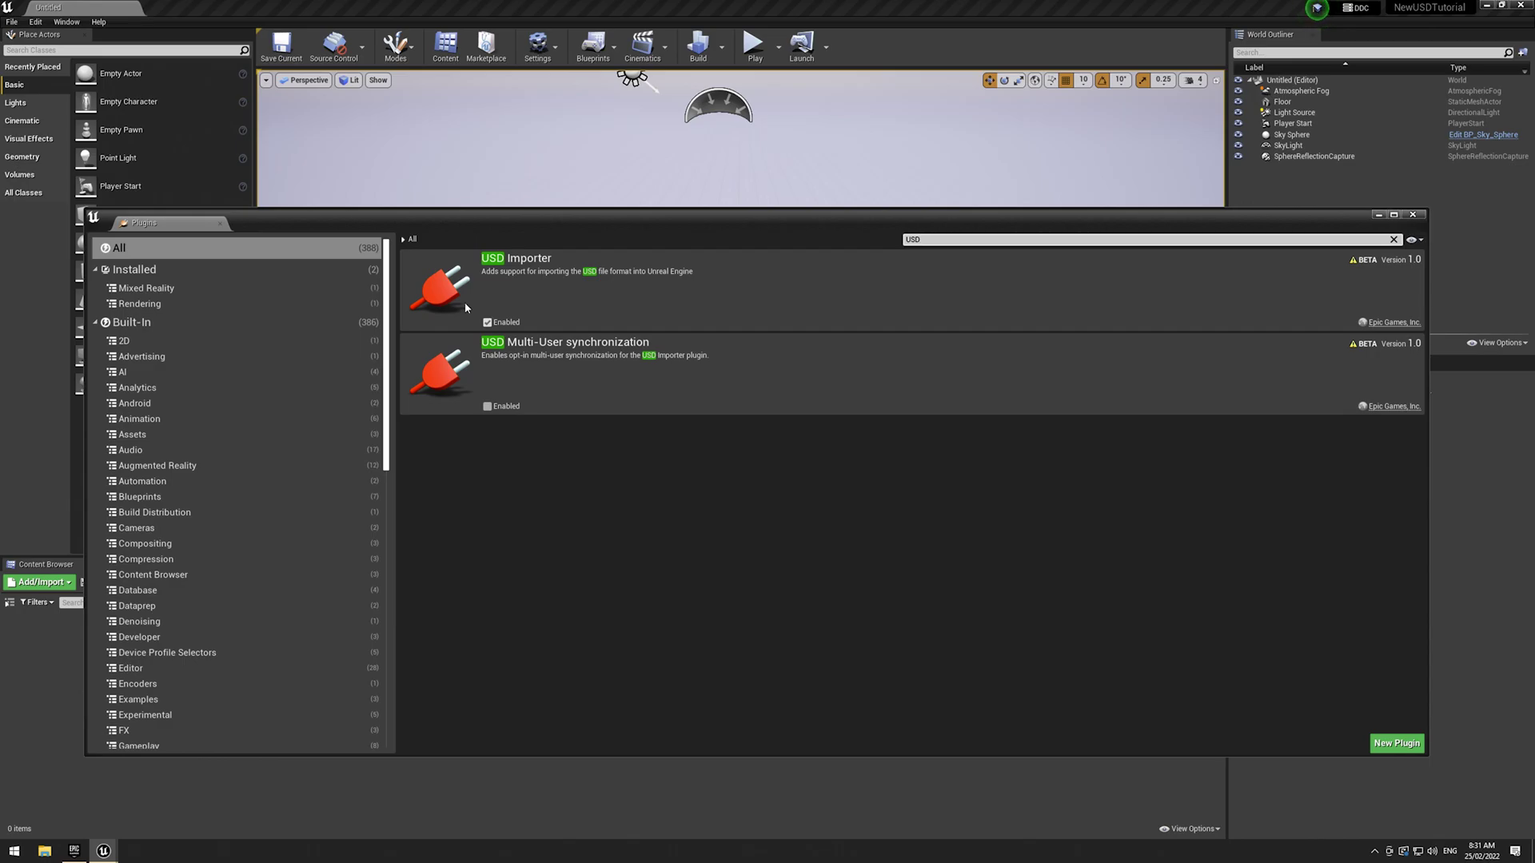
{"action": "left_click", "coordinate": [1411, 215]}
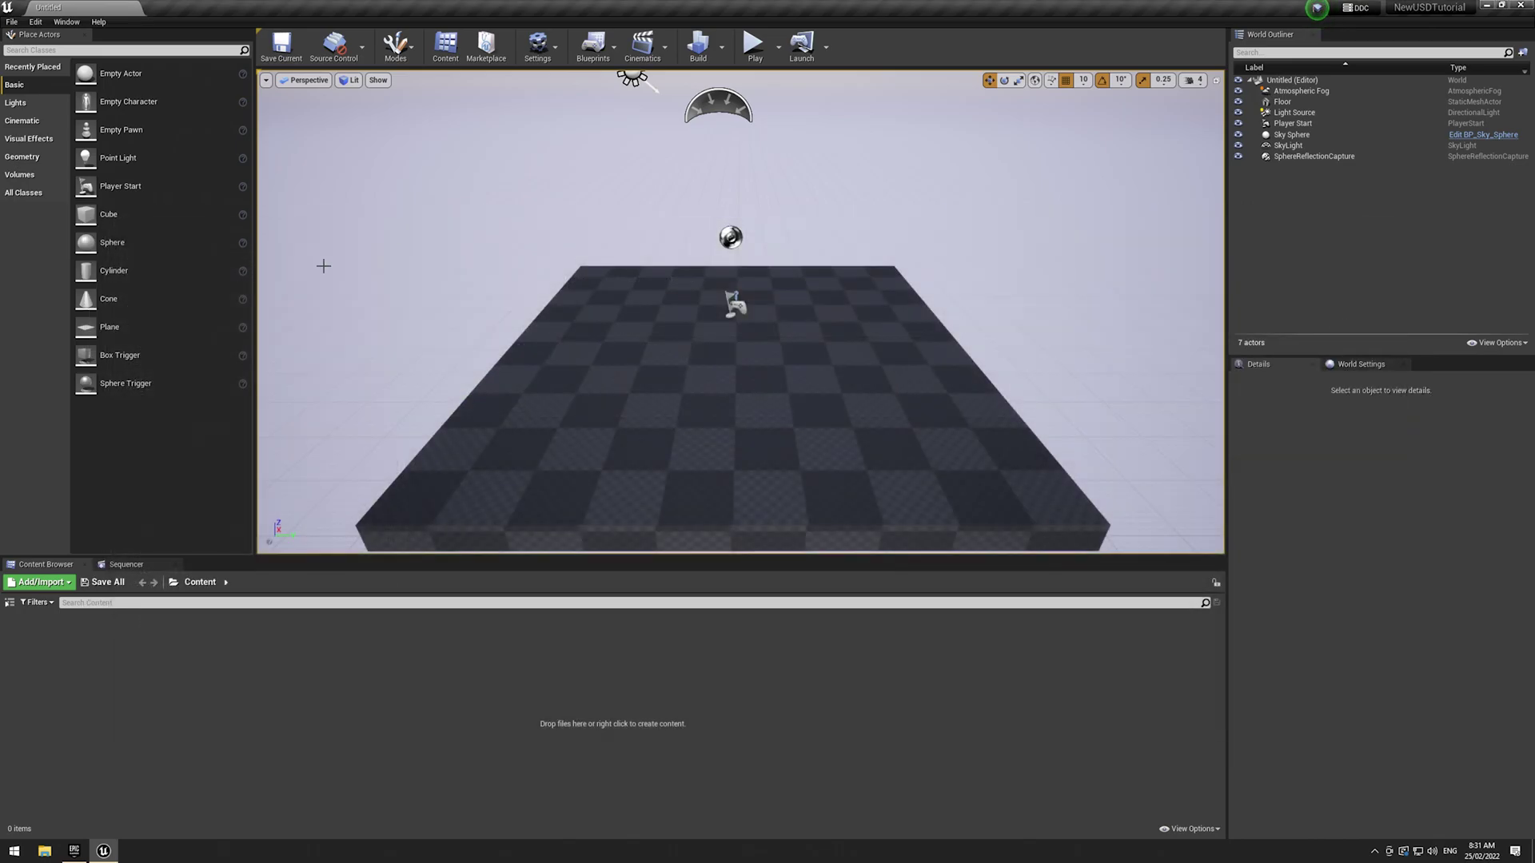
- Delete the floor, player start and sphere reflection capture from the default level
{"action": "right_click_drag", "start_coordinate": [408, 317], "coordinate": [439, 300]}
{"action": "right_click_drag", "start_coordinate": [436, 214], "coordinate": [463, 337]}
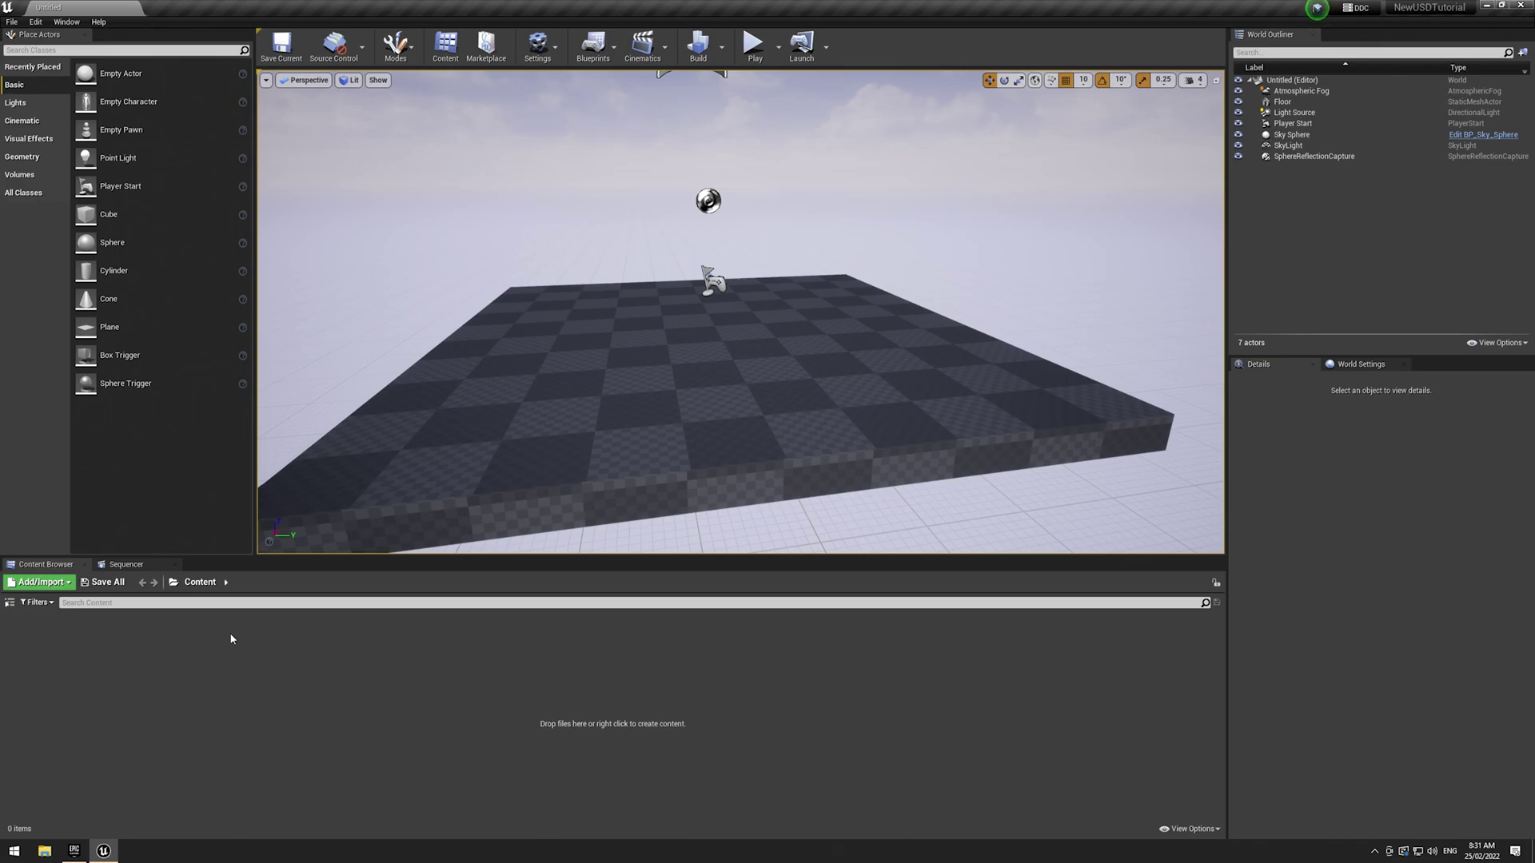
{"action": "left_click", "coordinate": [569, 421]}
{"action": "key", "text": "Delete"}
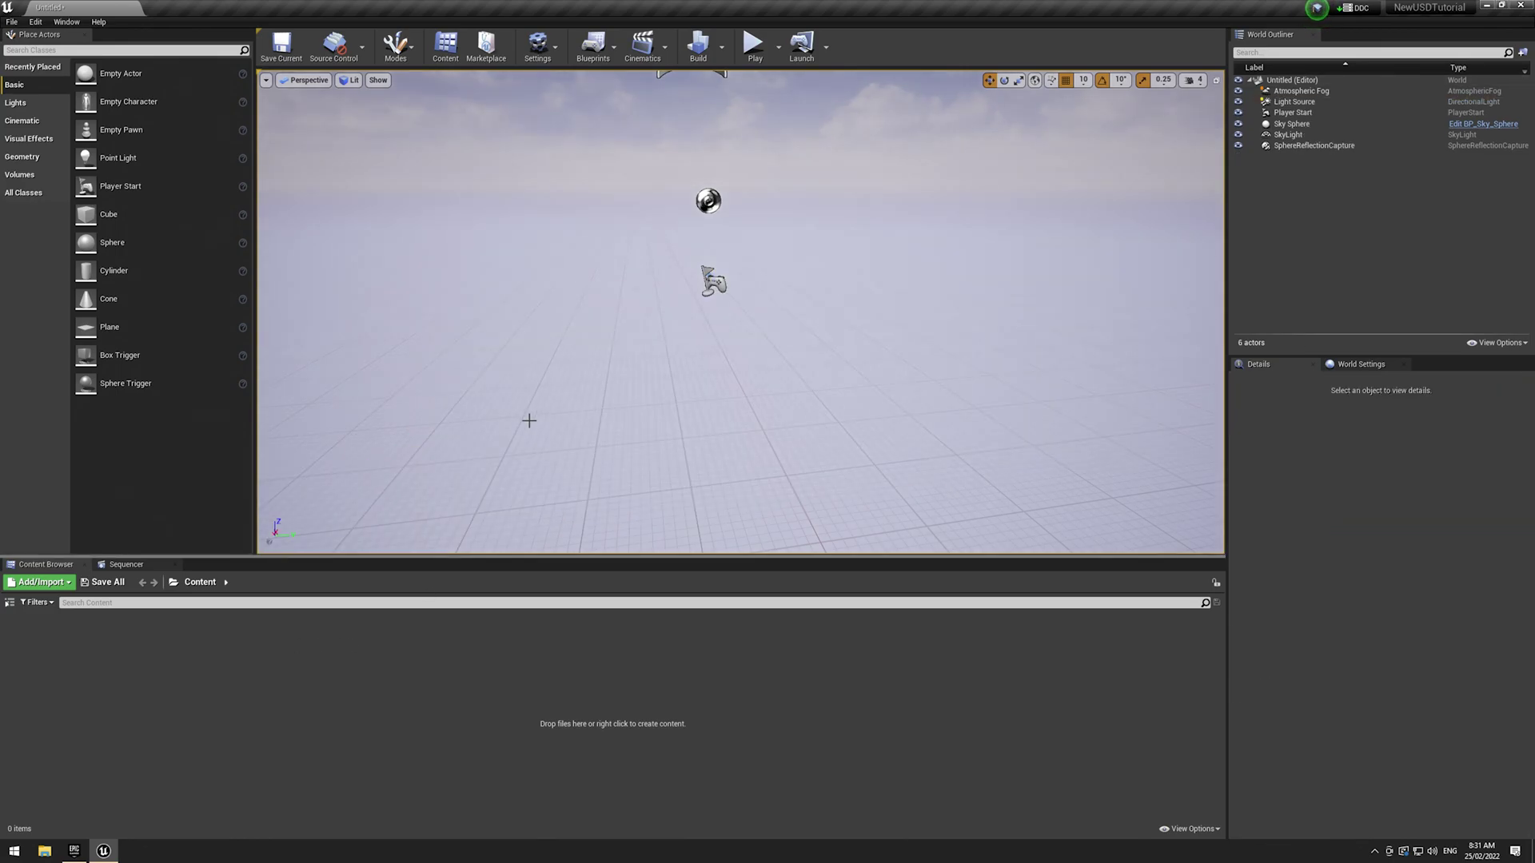
{"action": "left_click", "coordinate": [713, 285]}
{"action": "key", "text": "Delete"}
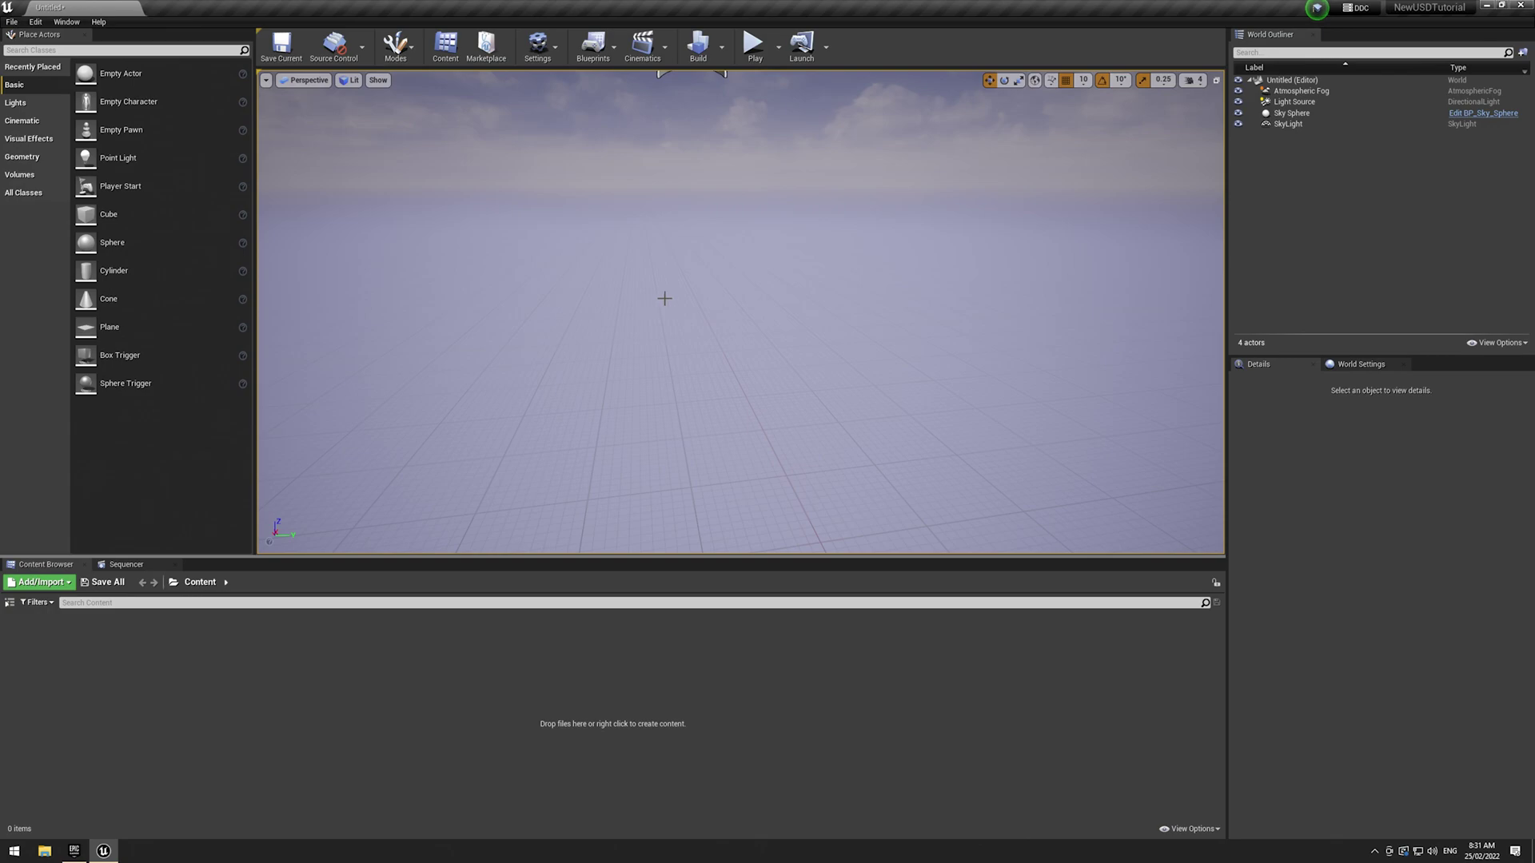
- Create a new folder named ArchVis in the project's Content folder
{"action": "mouse_move", "coordinate": [664, 299]}
{"action": "right_mouse_down"}
{"action": "mouse_move", "coordinate": [664, 220]}
{"action": "mouse_move", "coordinate": [663, 271]}
{"action": "right_mouse_up"}
{"action": "right_click", "coordinate": [222, 700]}
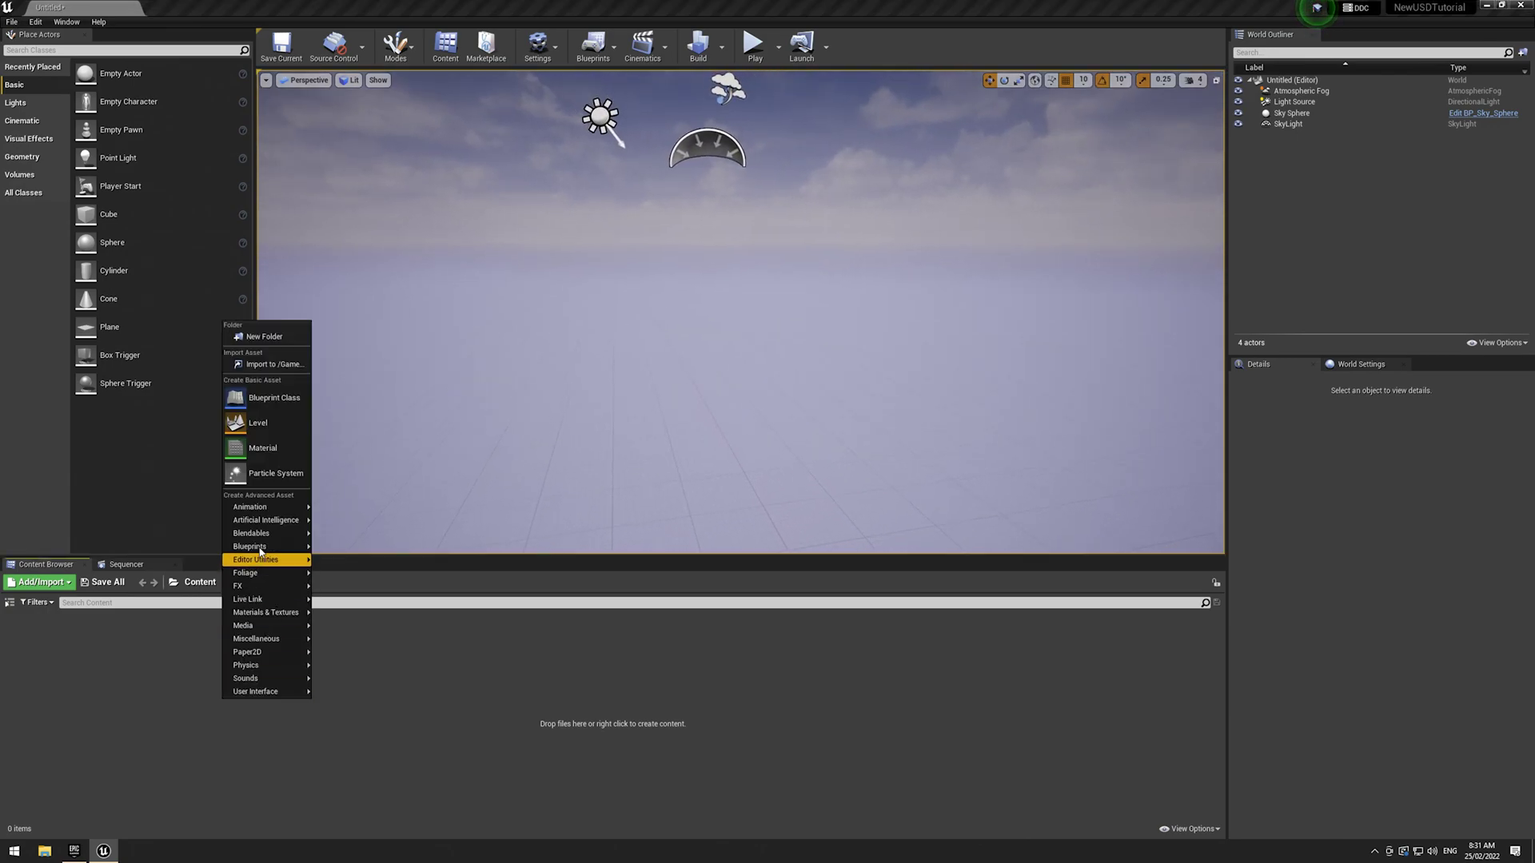
{"action": "left_click", "coordinate": [265, 336]}
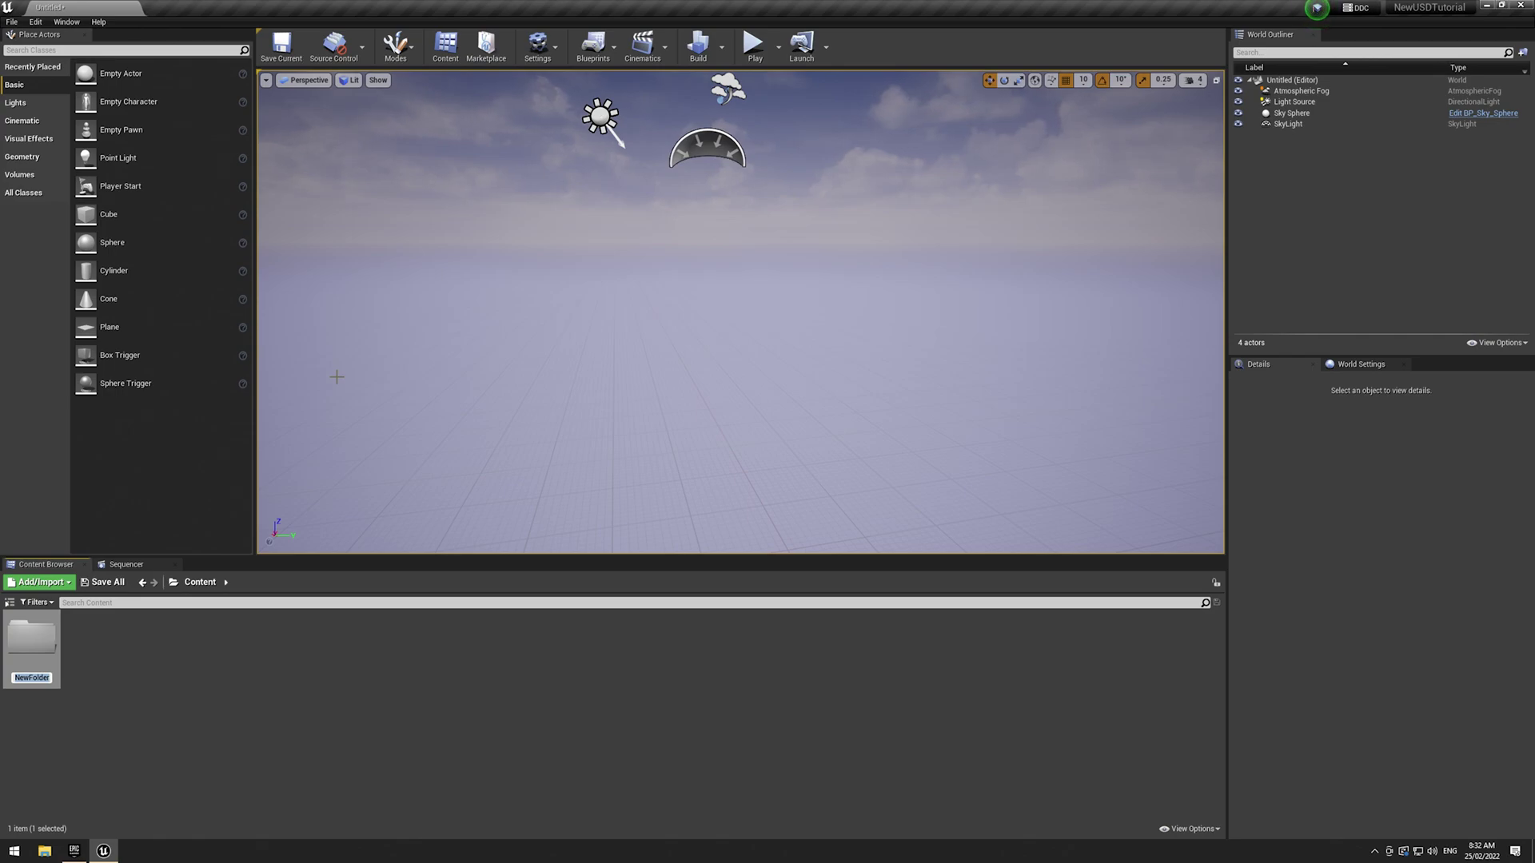
{"action": "type", "text": "ArchVis"}
{"action": "key", "text": "Return"}
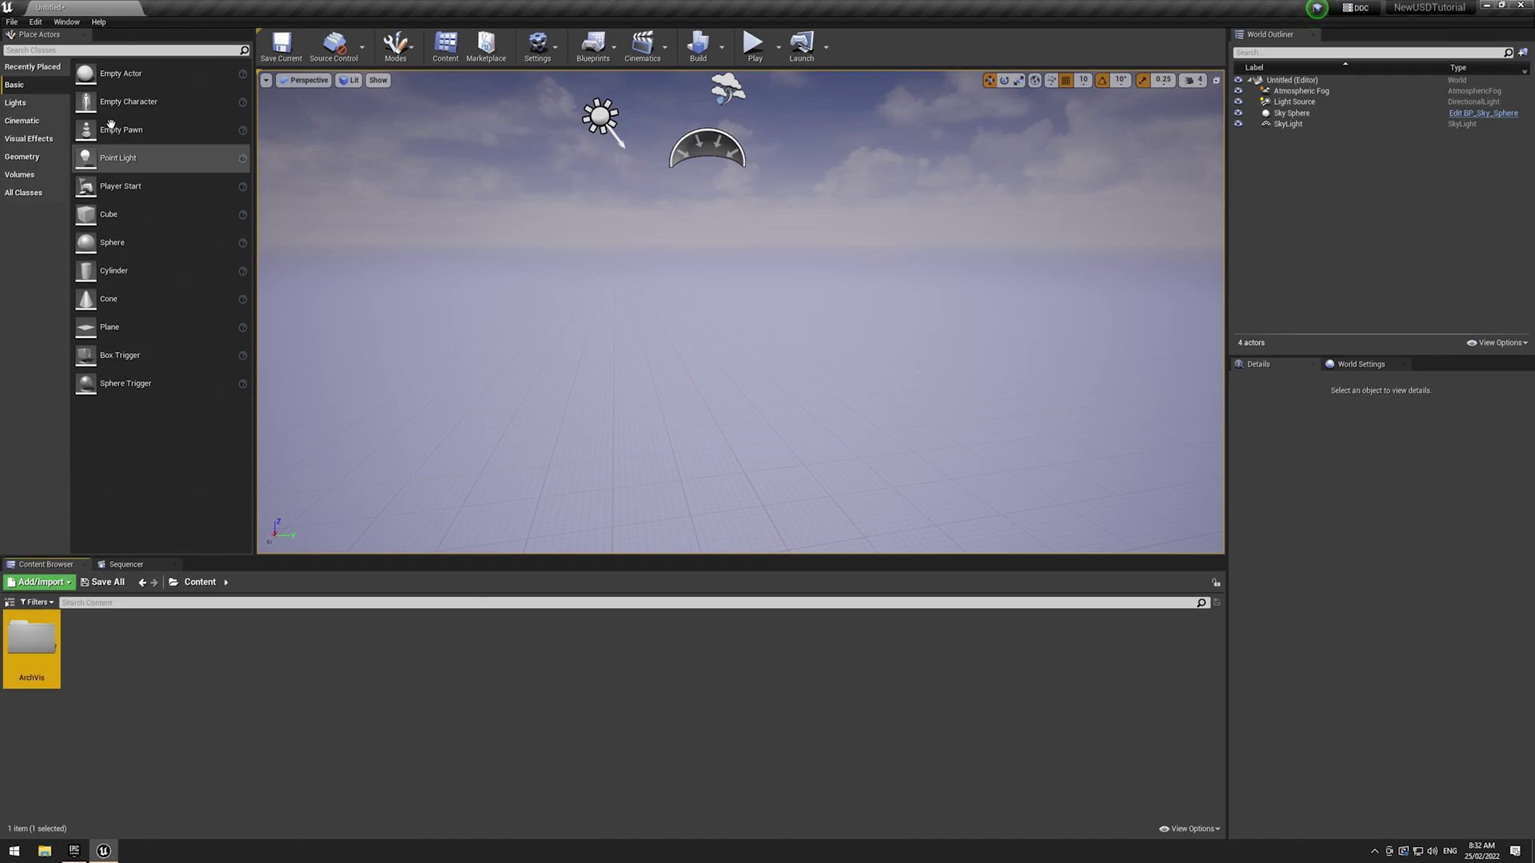
- Start importing a scene file into the level, listing all supported file types
{"action": "left_click", "coordinate": [12, 21]}
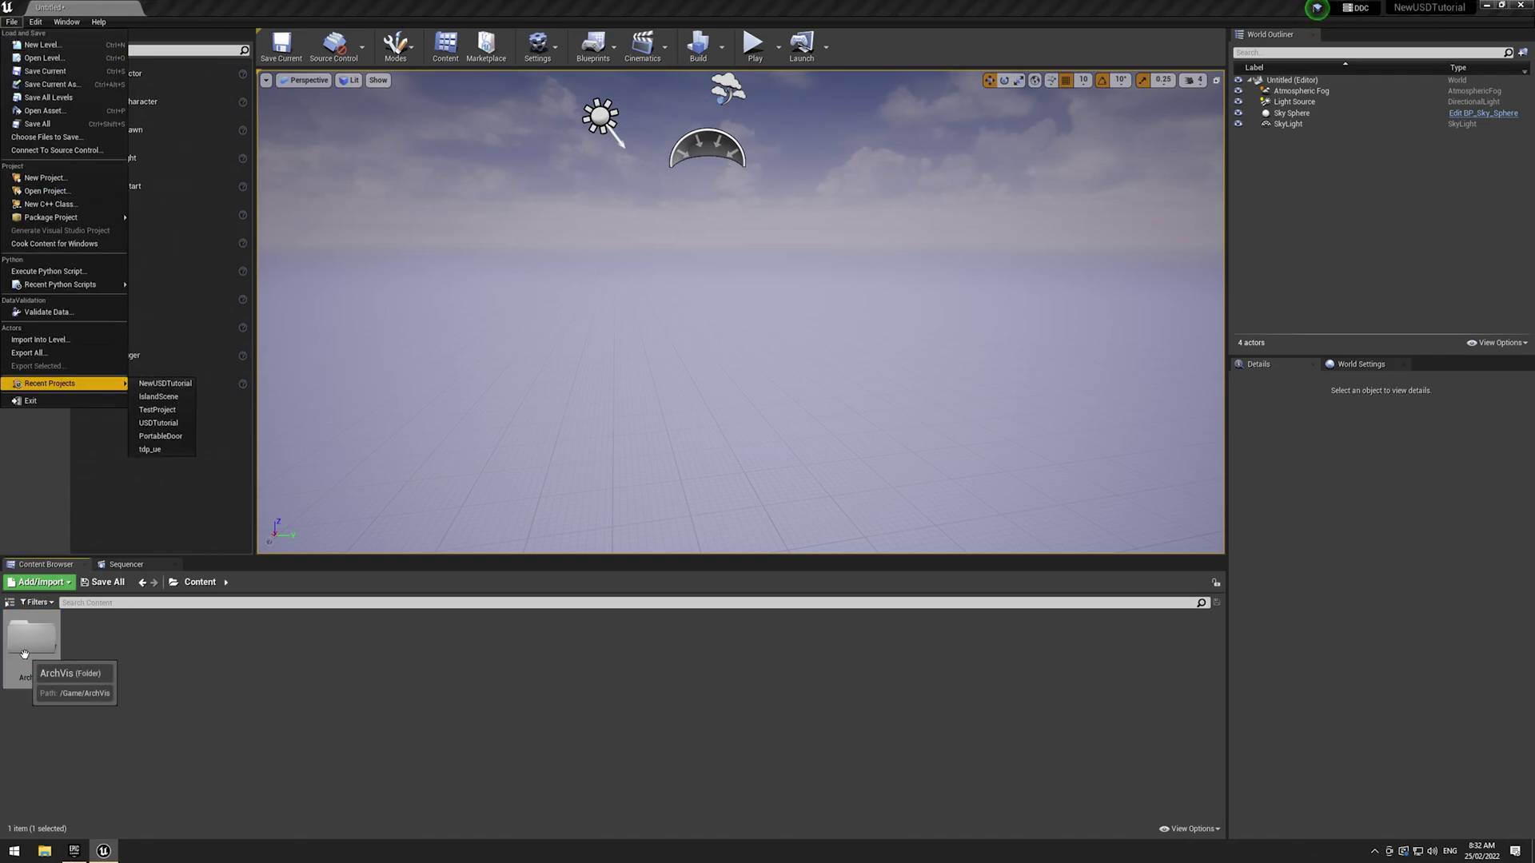
{"action": "left_click", "coordinate": [28, 340]}
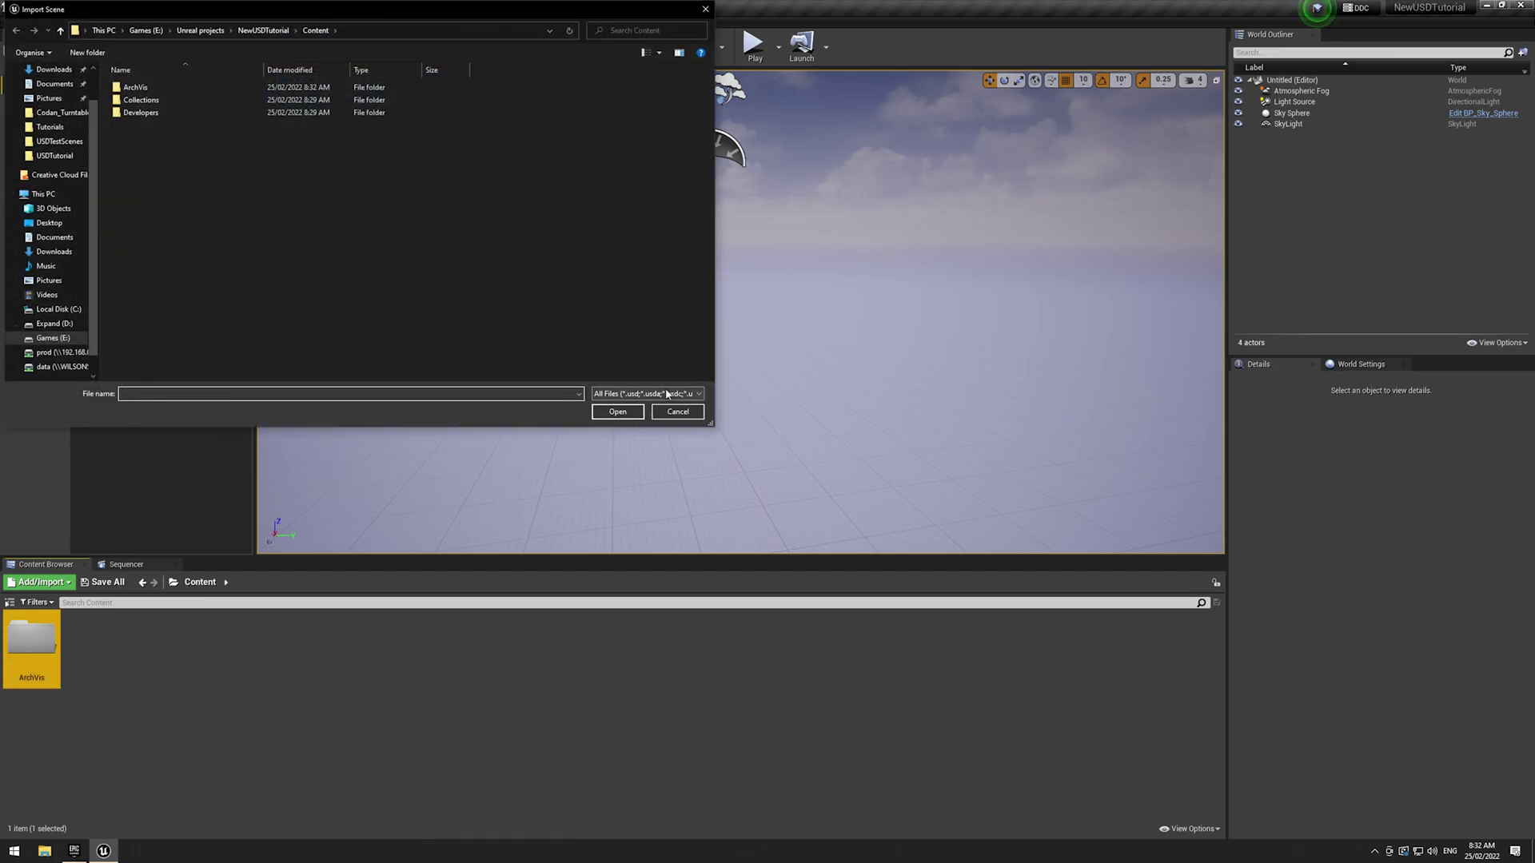
{"action": "left_click", "coordinate": [621, 393]}
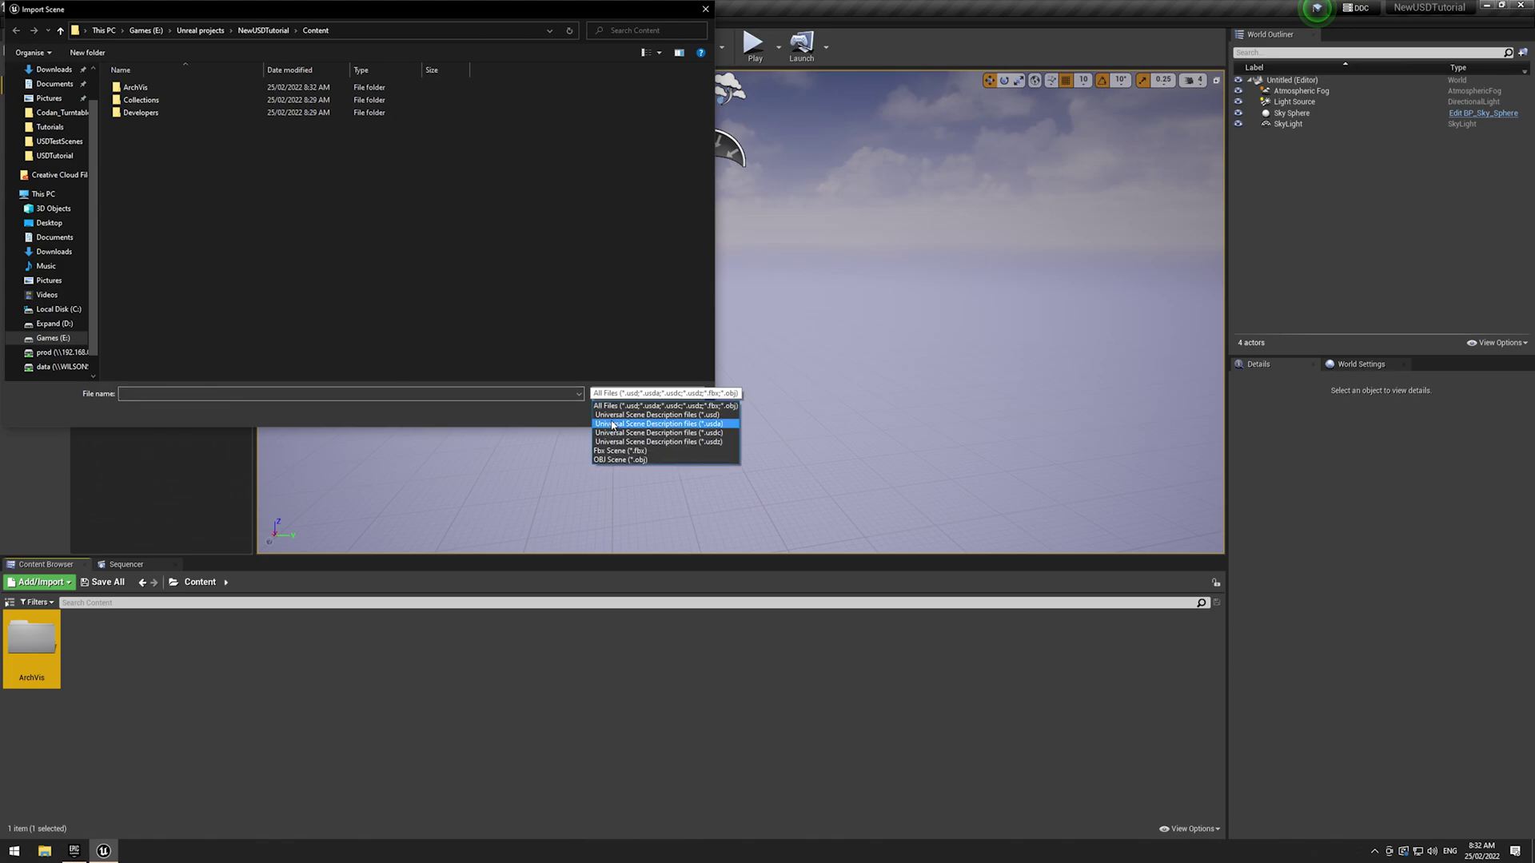
{"action": "left_click", "coordinate": [639, 405]}
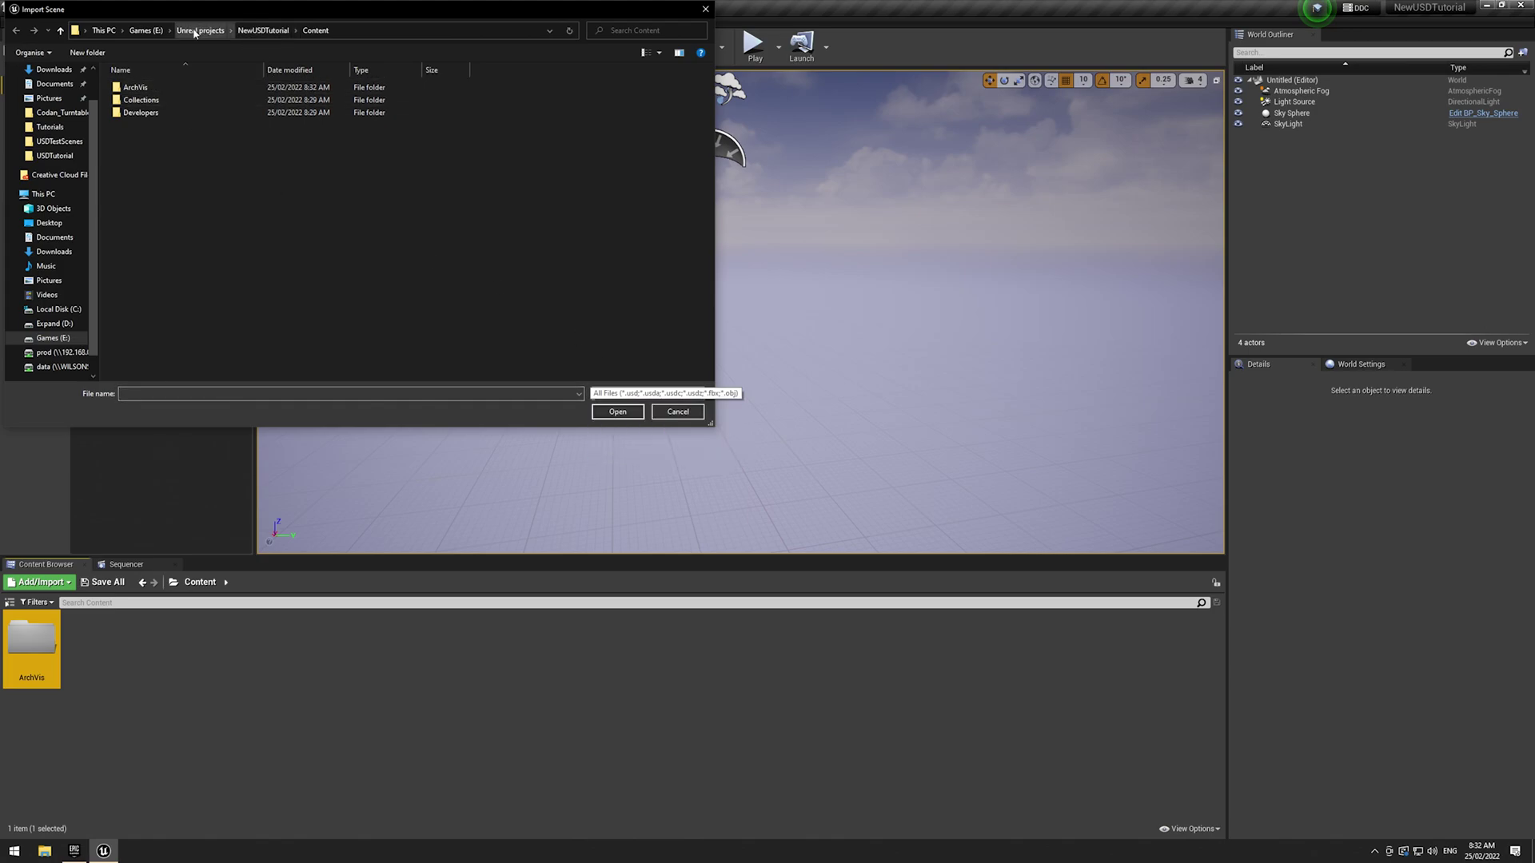
- Choose ArchVis.usd from the USDTutorial > USDTestScenes folder on the Games (E:) drive and place its assets in the ArchVis content folder
{"action": "left_click", "coordinate": [194, 32]}
{"action": "double_click", "coordinate": [157, 219]}
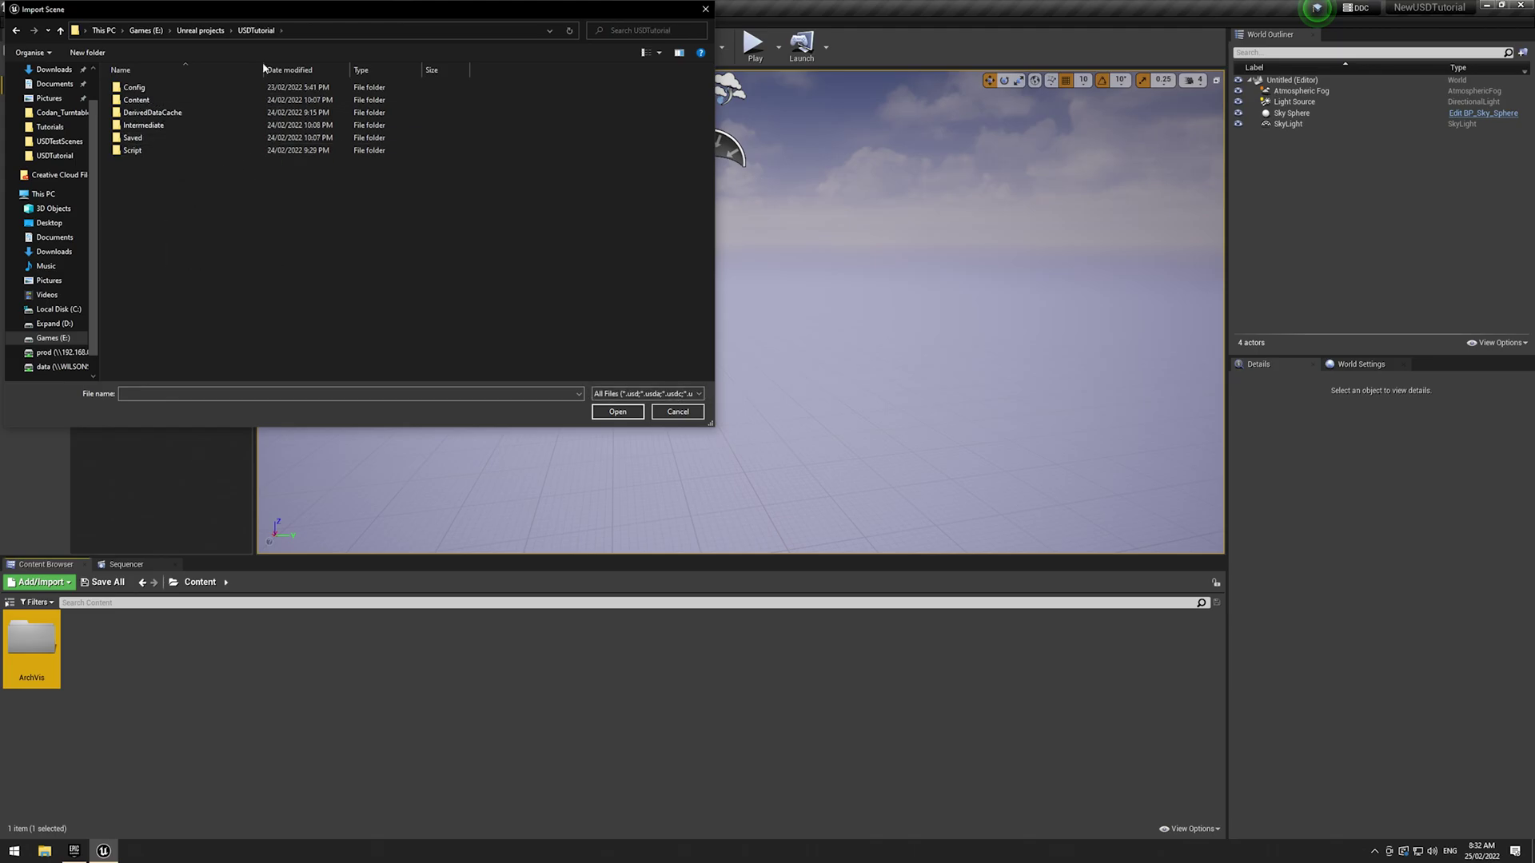
{"action": "left_click", "coordinate": [142, 31]}
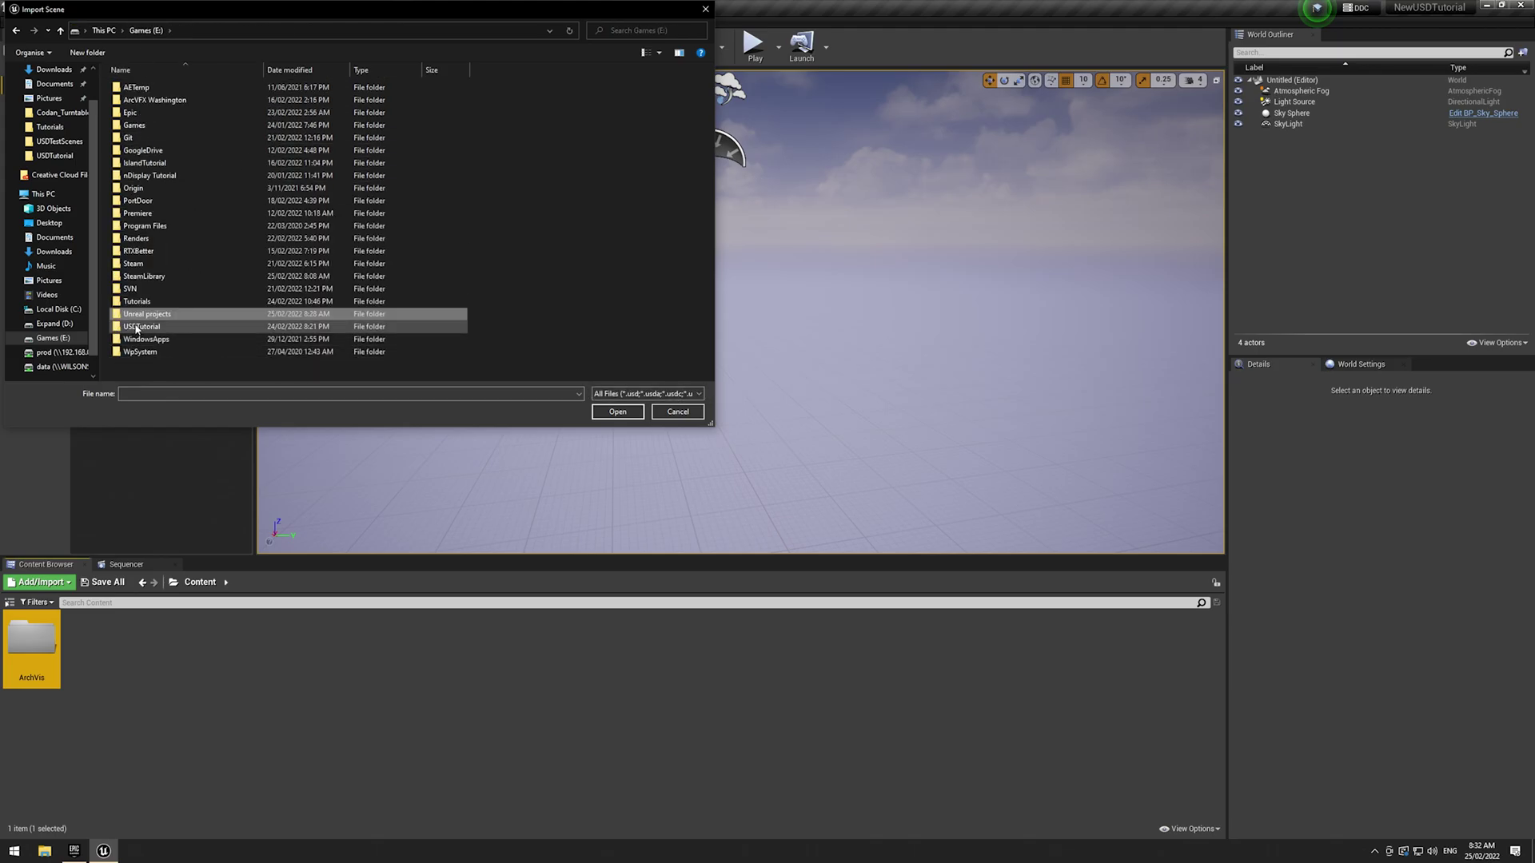
{"action": "double_click", "coordinate": [136, 327]}
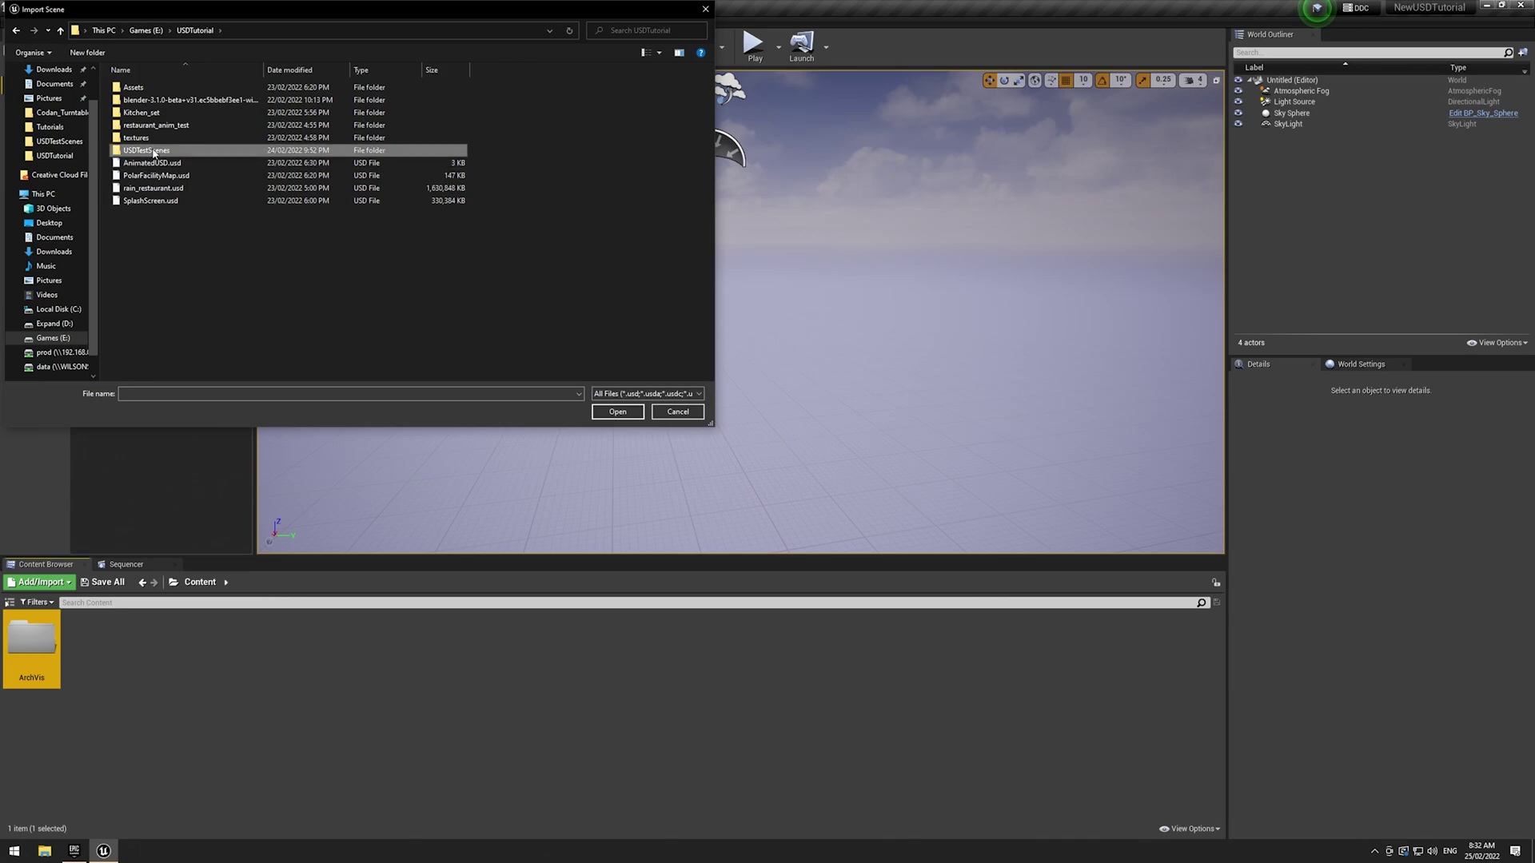
{"action": "double_click", "coordinate": [152, 151]}
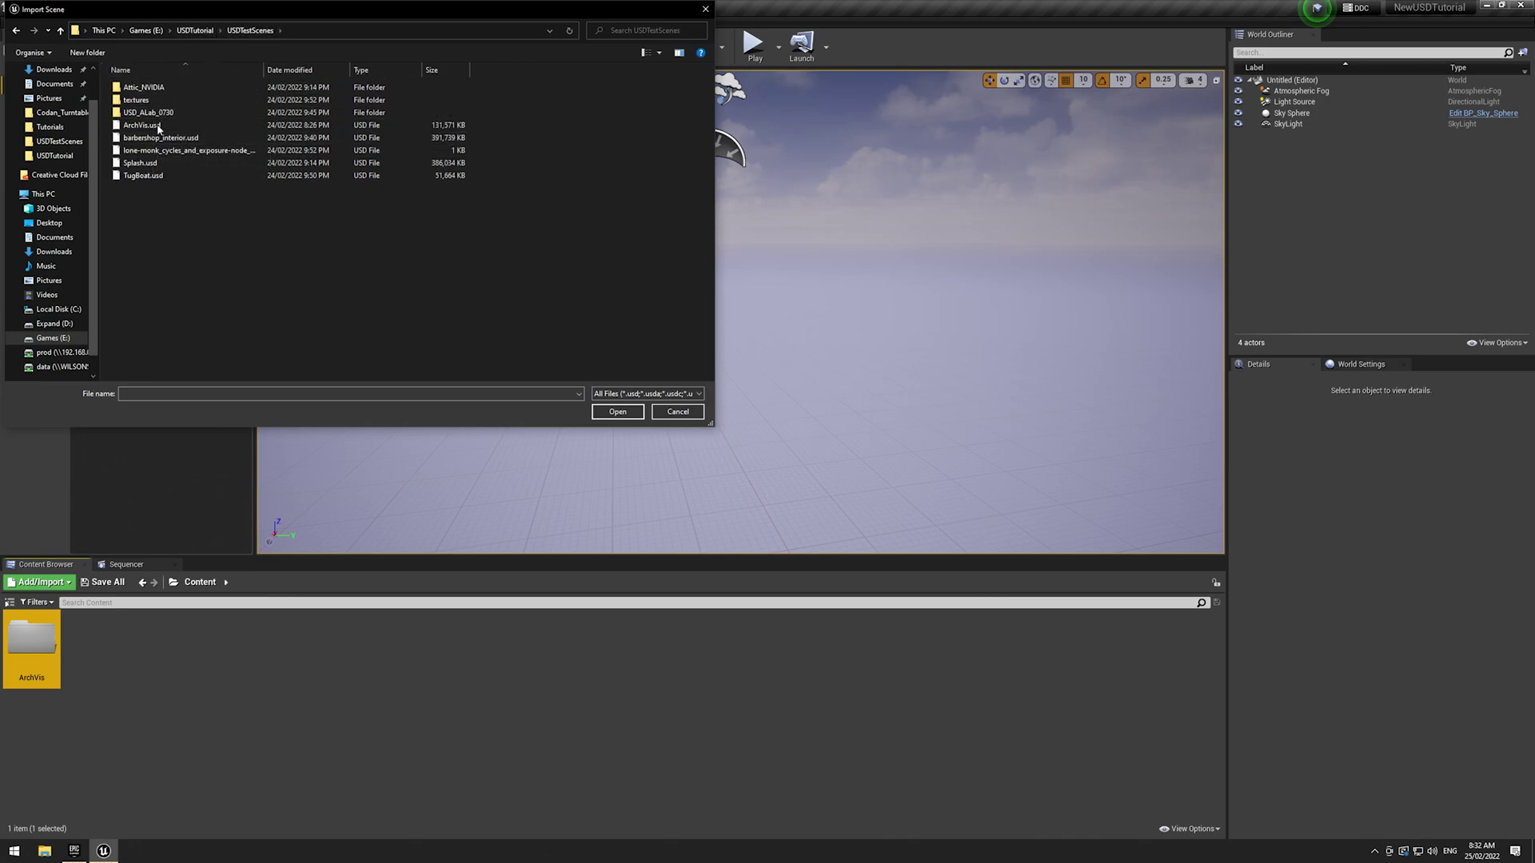
{"action": "left_click", "coordinate": [158, 126]}
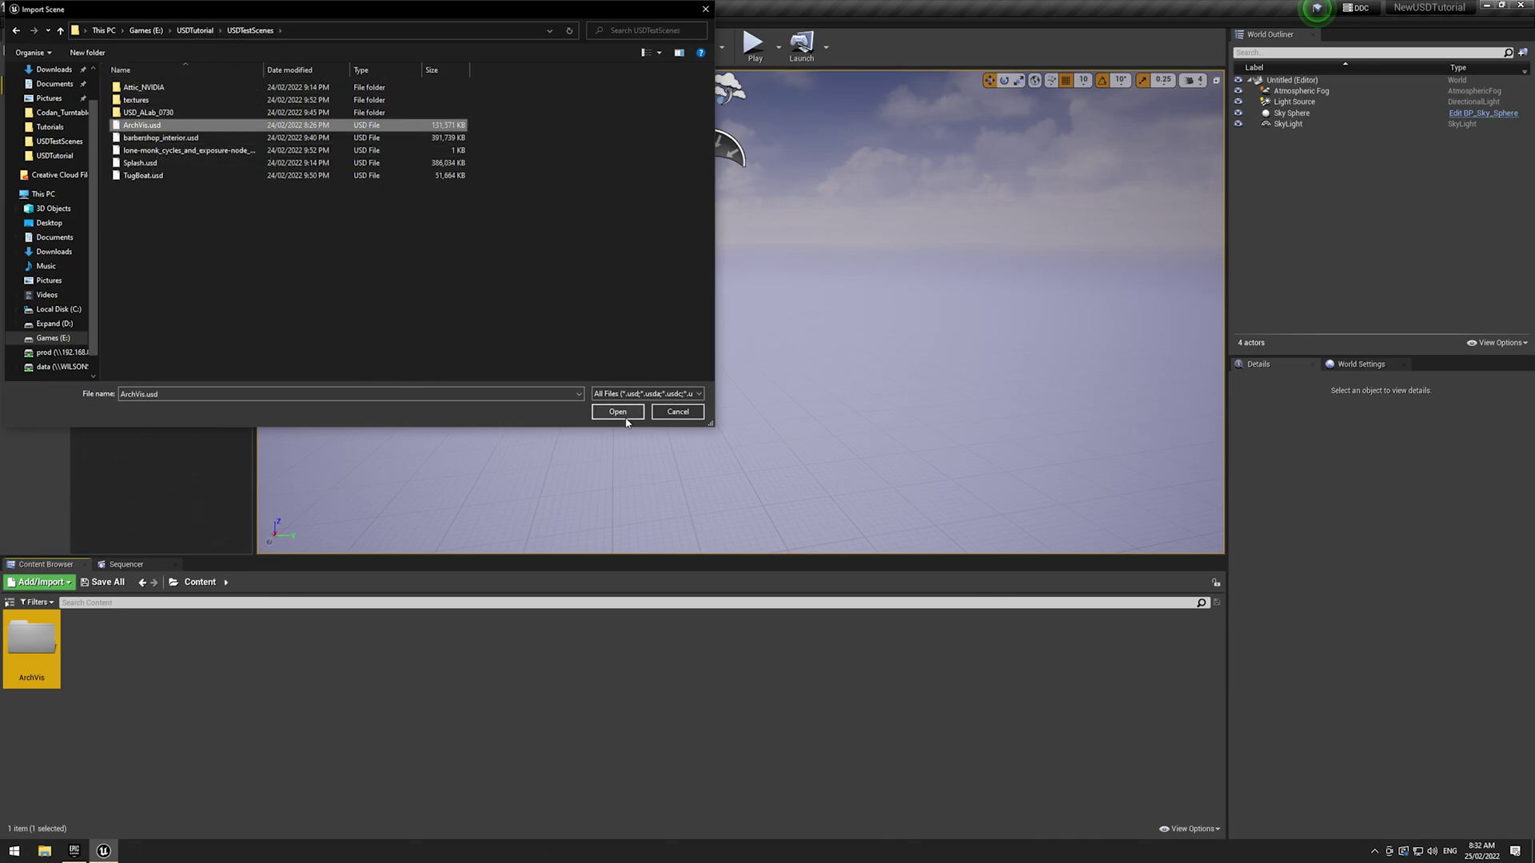
{"action": "left_click", "coordinate": [626, 416]}
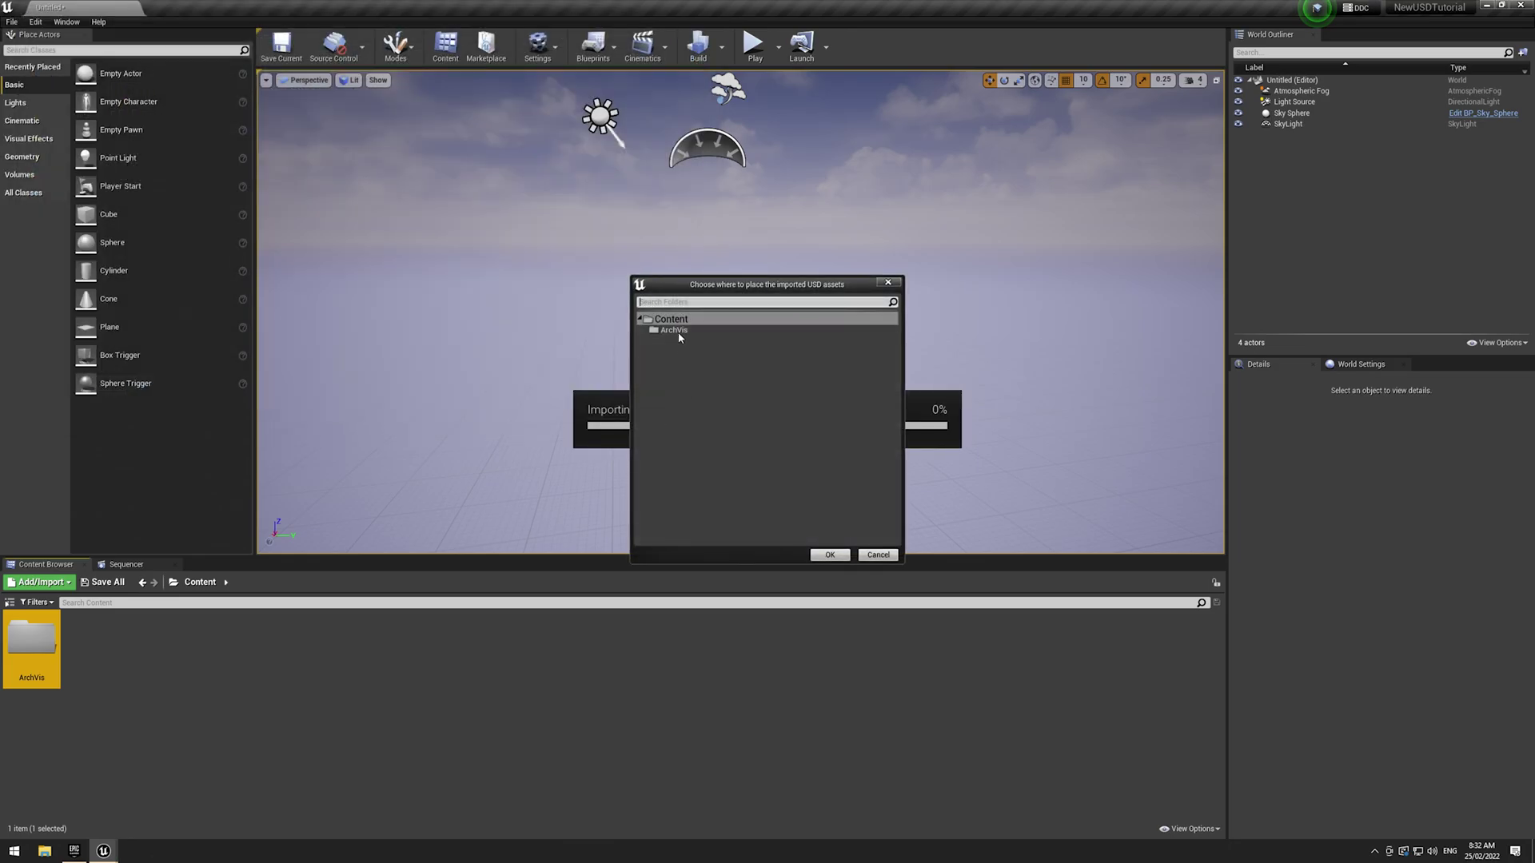
{"action": "left_click", "coordinate": [676, 331]}
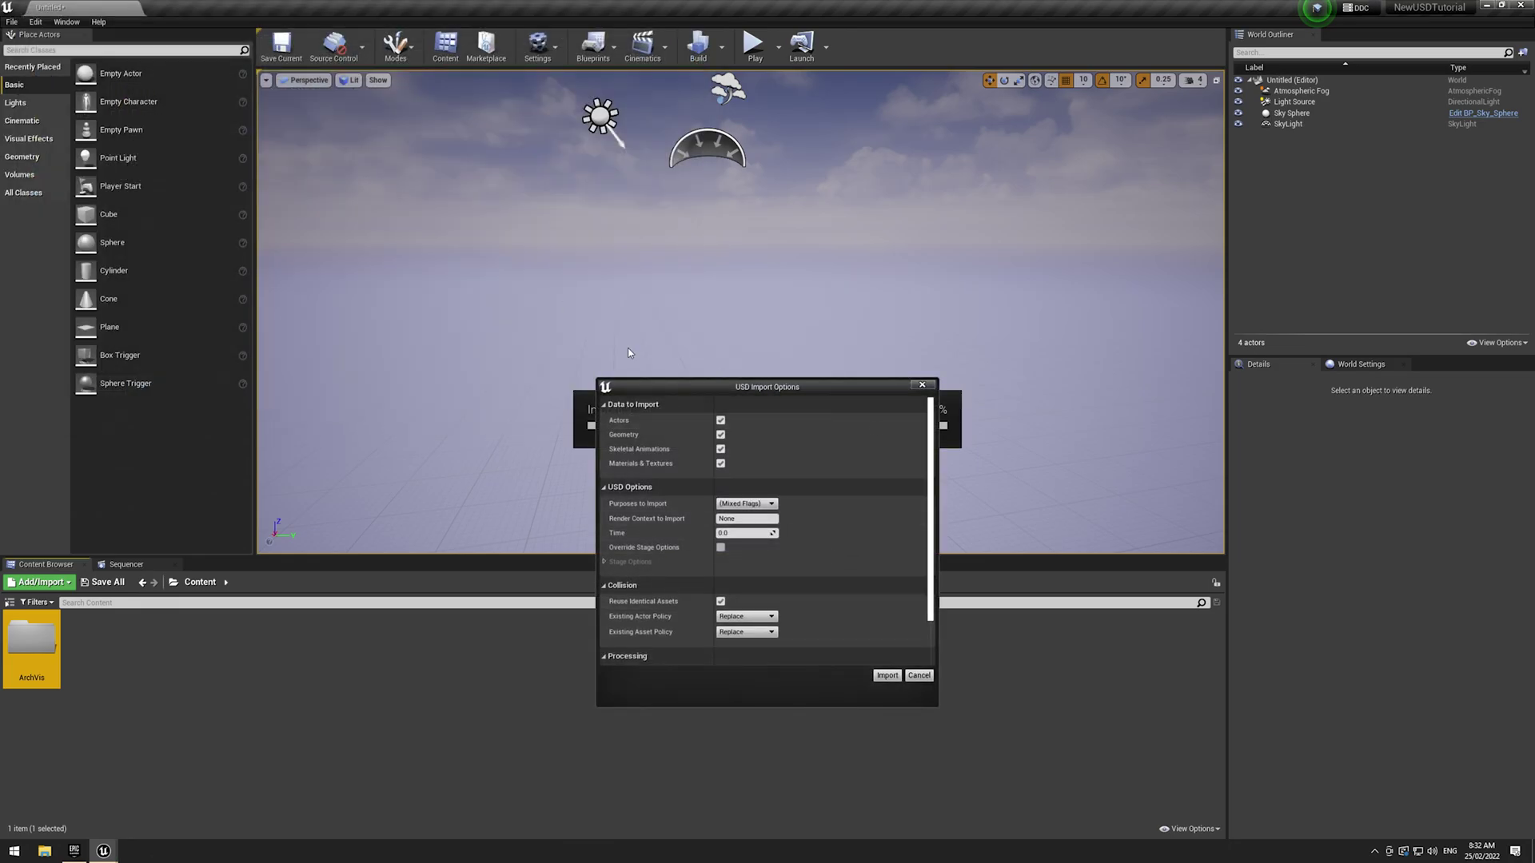
- Review the USD import options, including which purposes (Proxy, Render, Guide) are imported
{"action": "left_click_drag", "start_coordinate": [741, 392], "coordinate": [570, 158]}
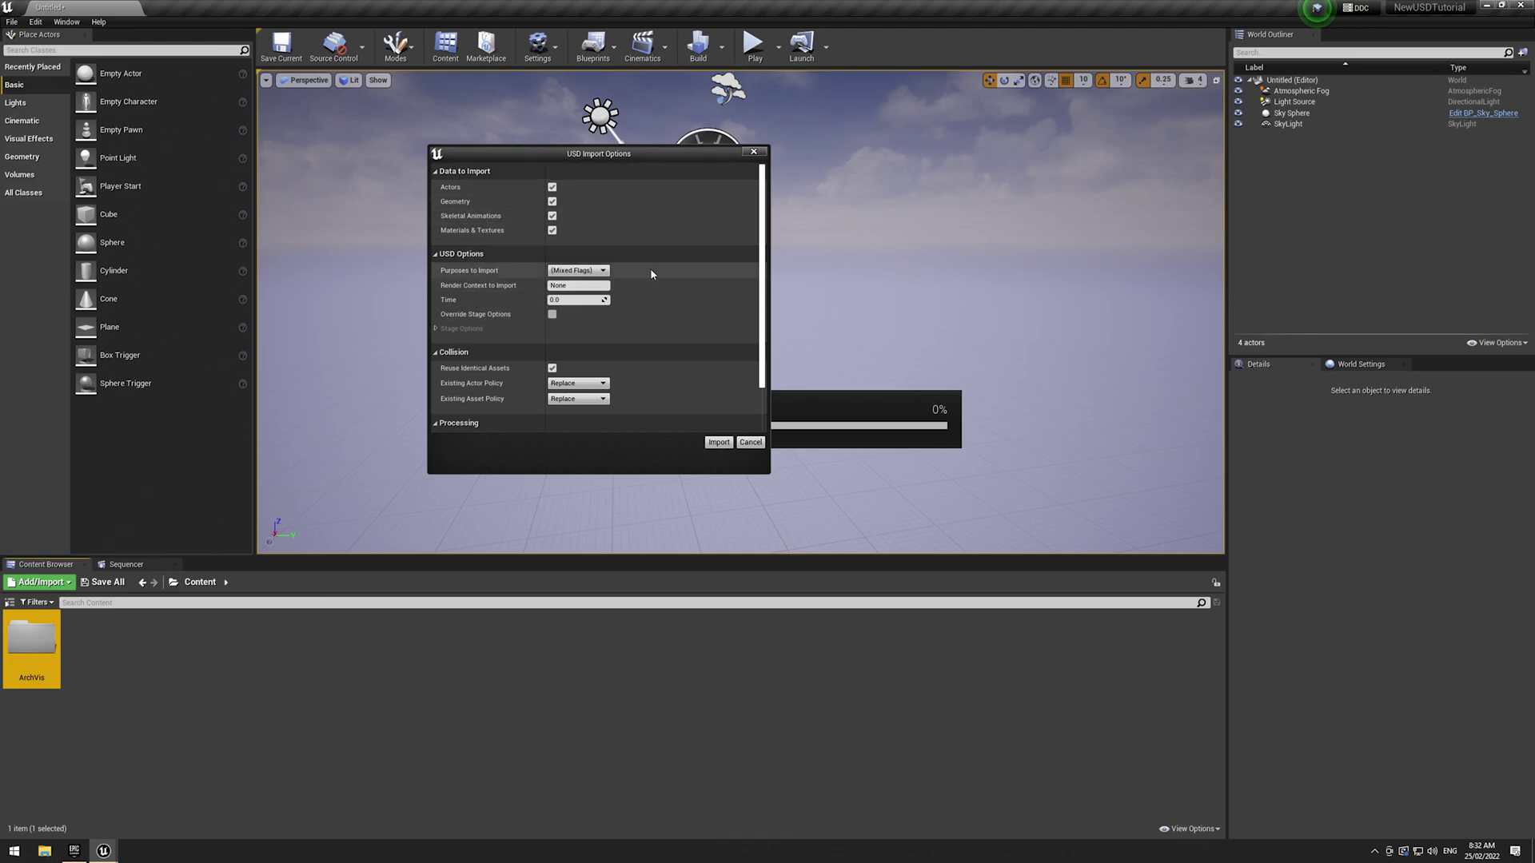
{"action": "scroll", "coordinate": [518, 264], "scroll_direction": "down", "scroll_amount": 1}
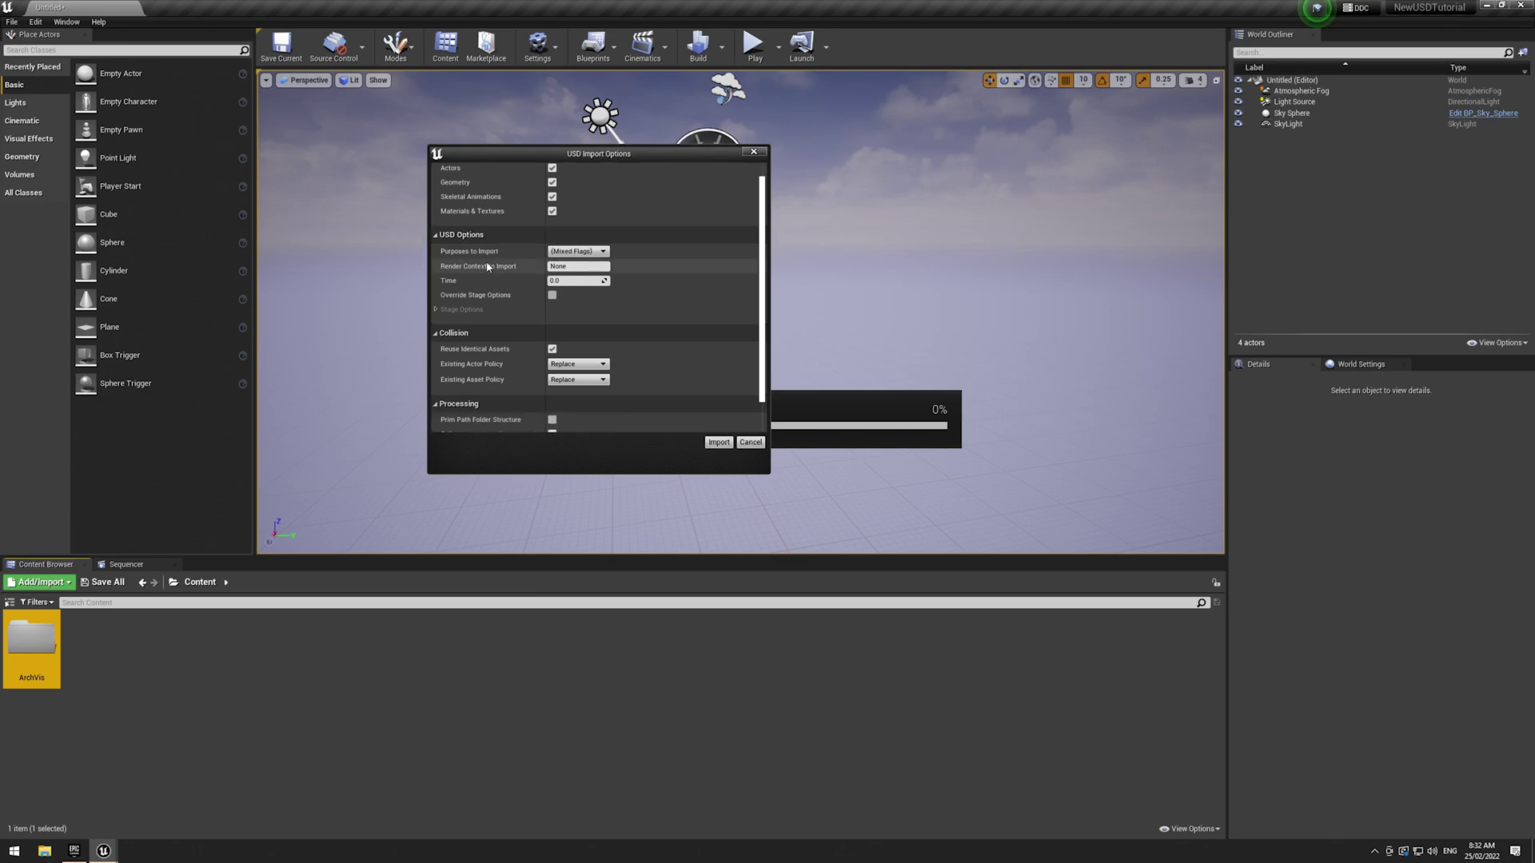
{"action": "left_click", "coordinate": [577, 251]}
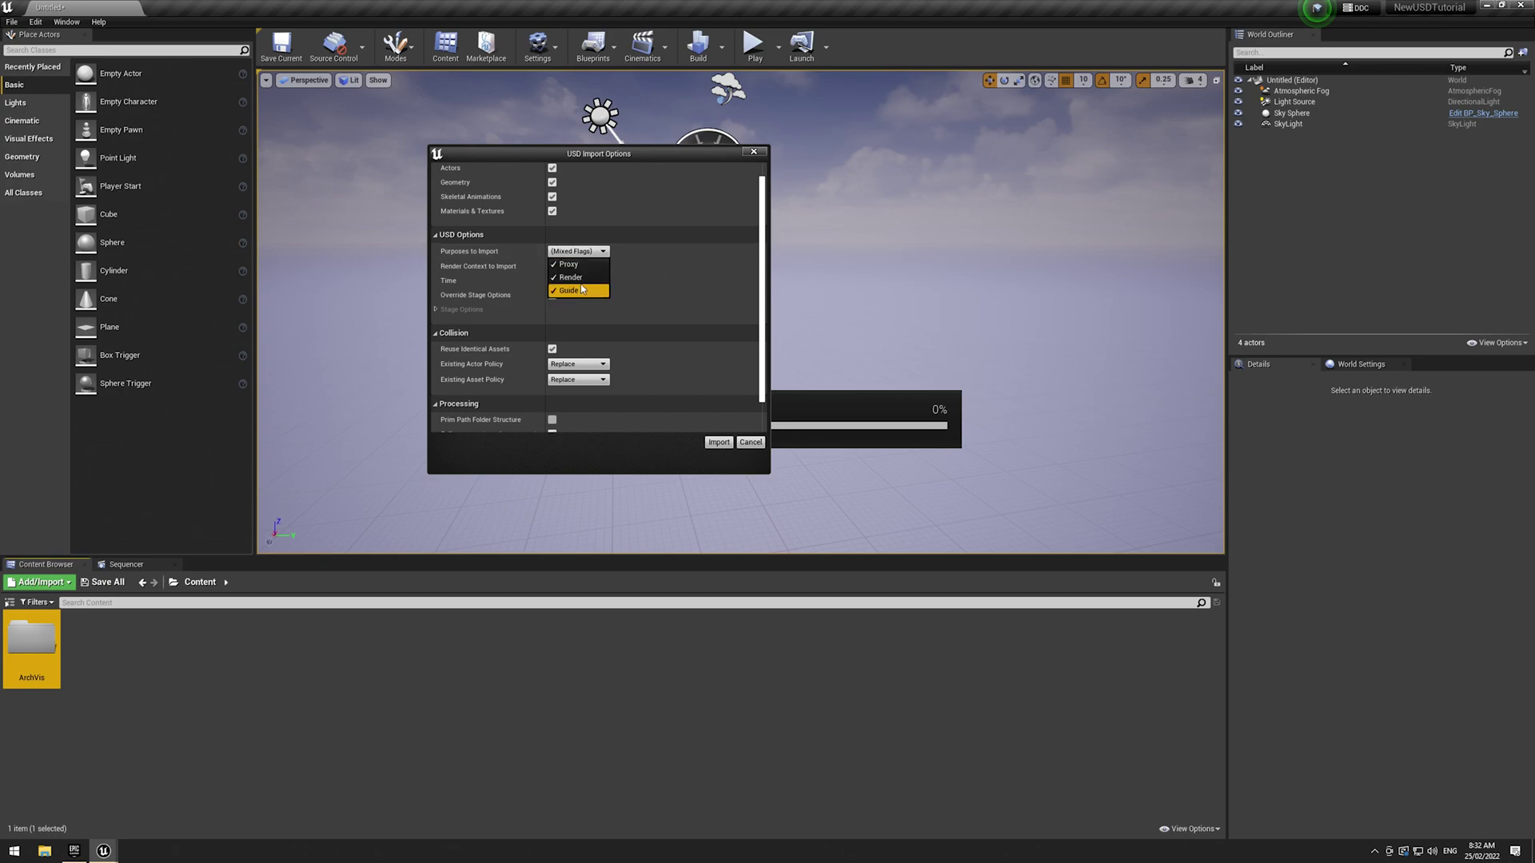
{"action": "left_click", "coordinate": [672, 267]}
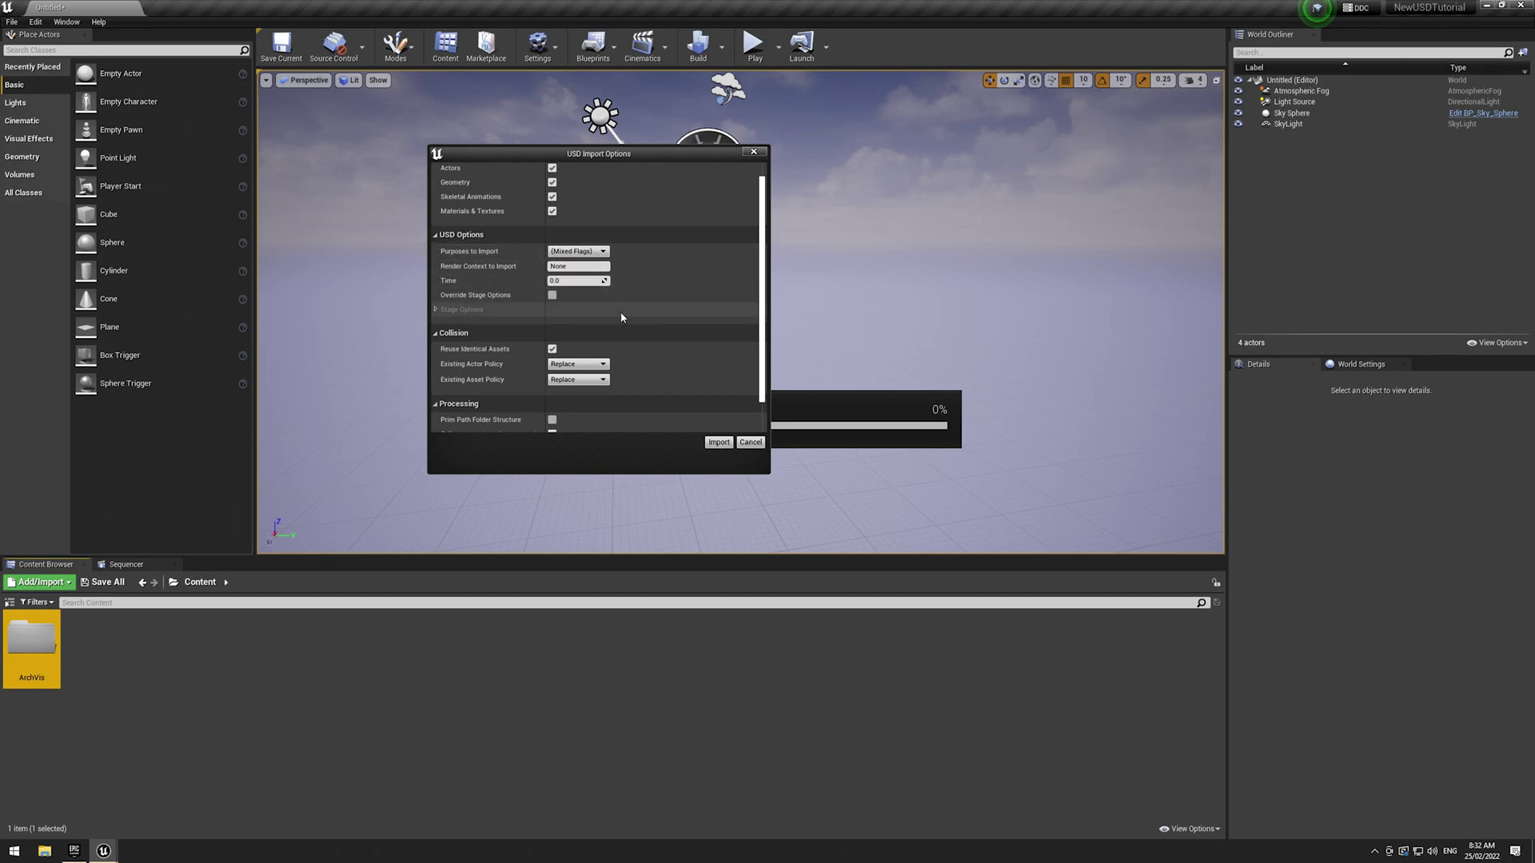
{"action": "left_click", "coordinate": [591, 251]}
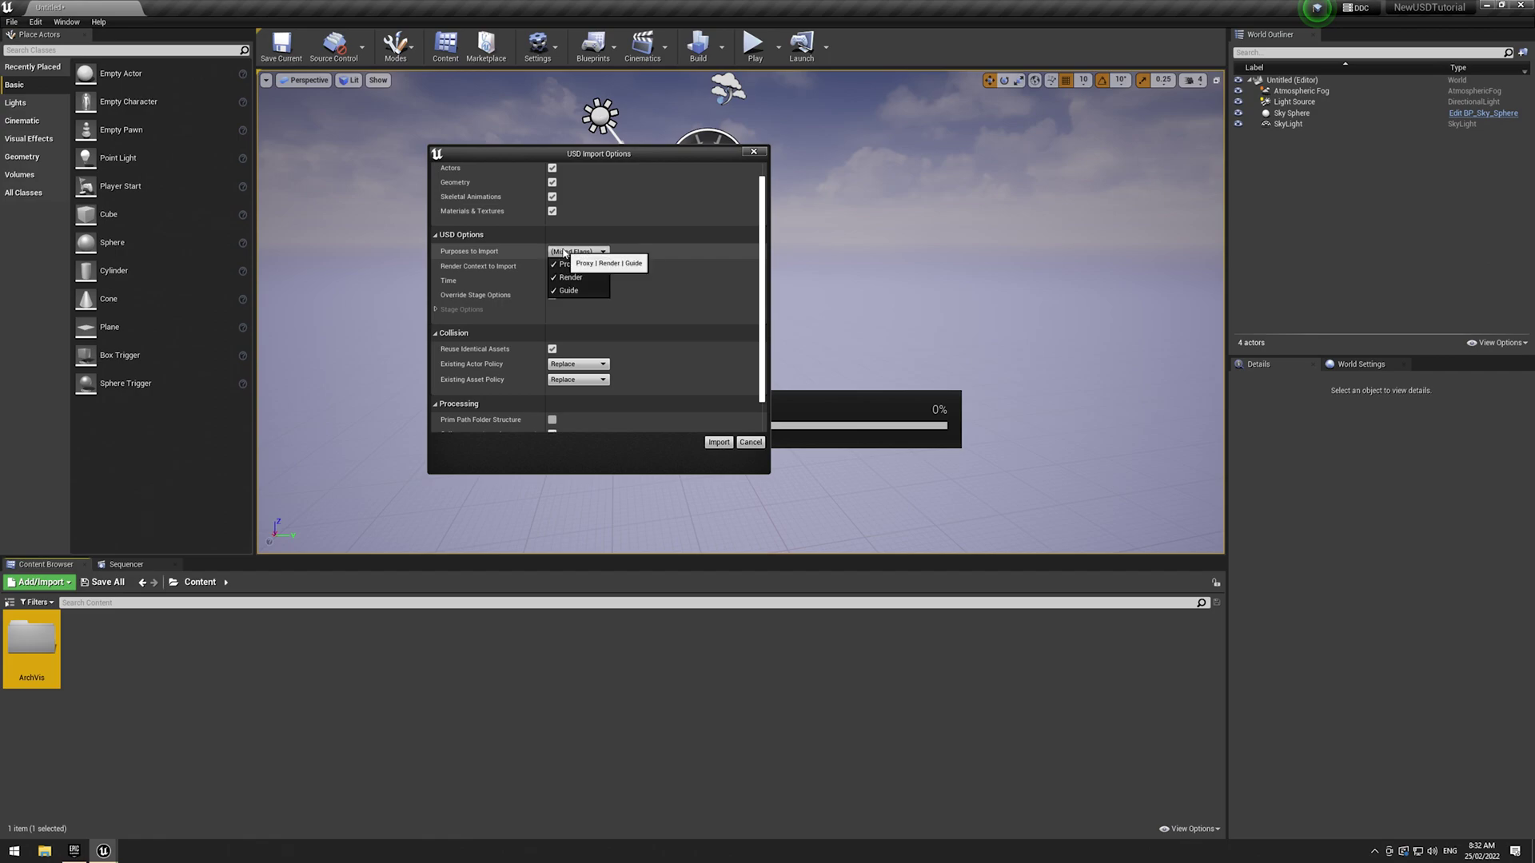
{"action": "left_click", "coordinate": [675, 286]}
{"action": "scroll", "coordinate": [539, 259], "scroll_direction": "down", "scroll_amount": 1}
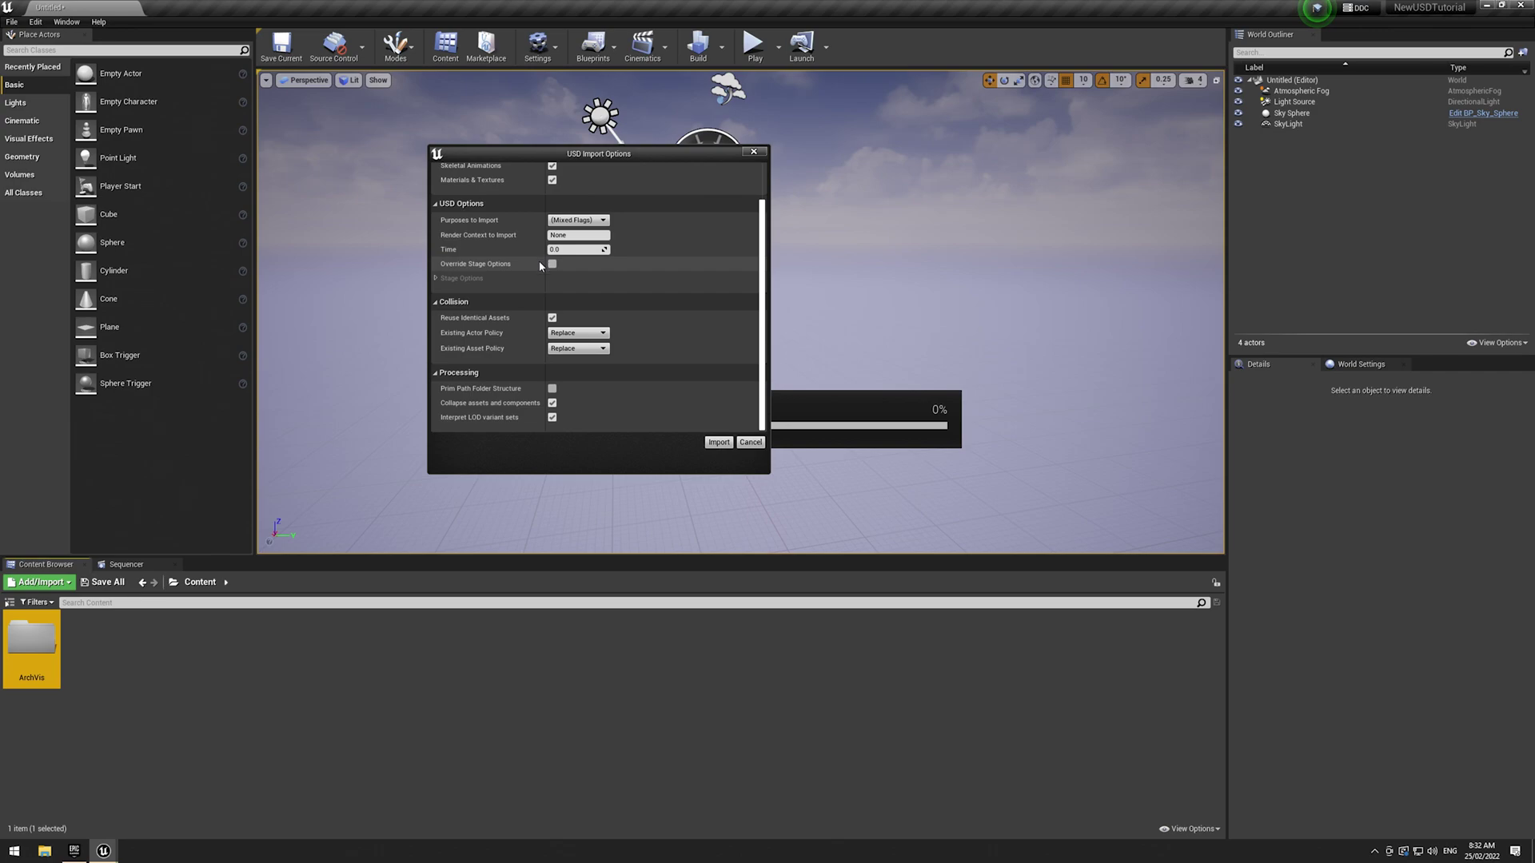
- Disable Collapse assets and components in the USD import options and import the scene
{"action": "mouse_move", "coordinate": [508, 321]}
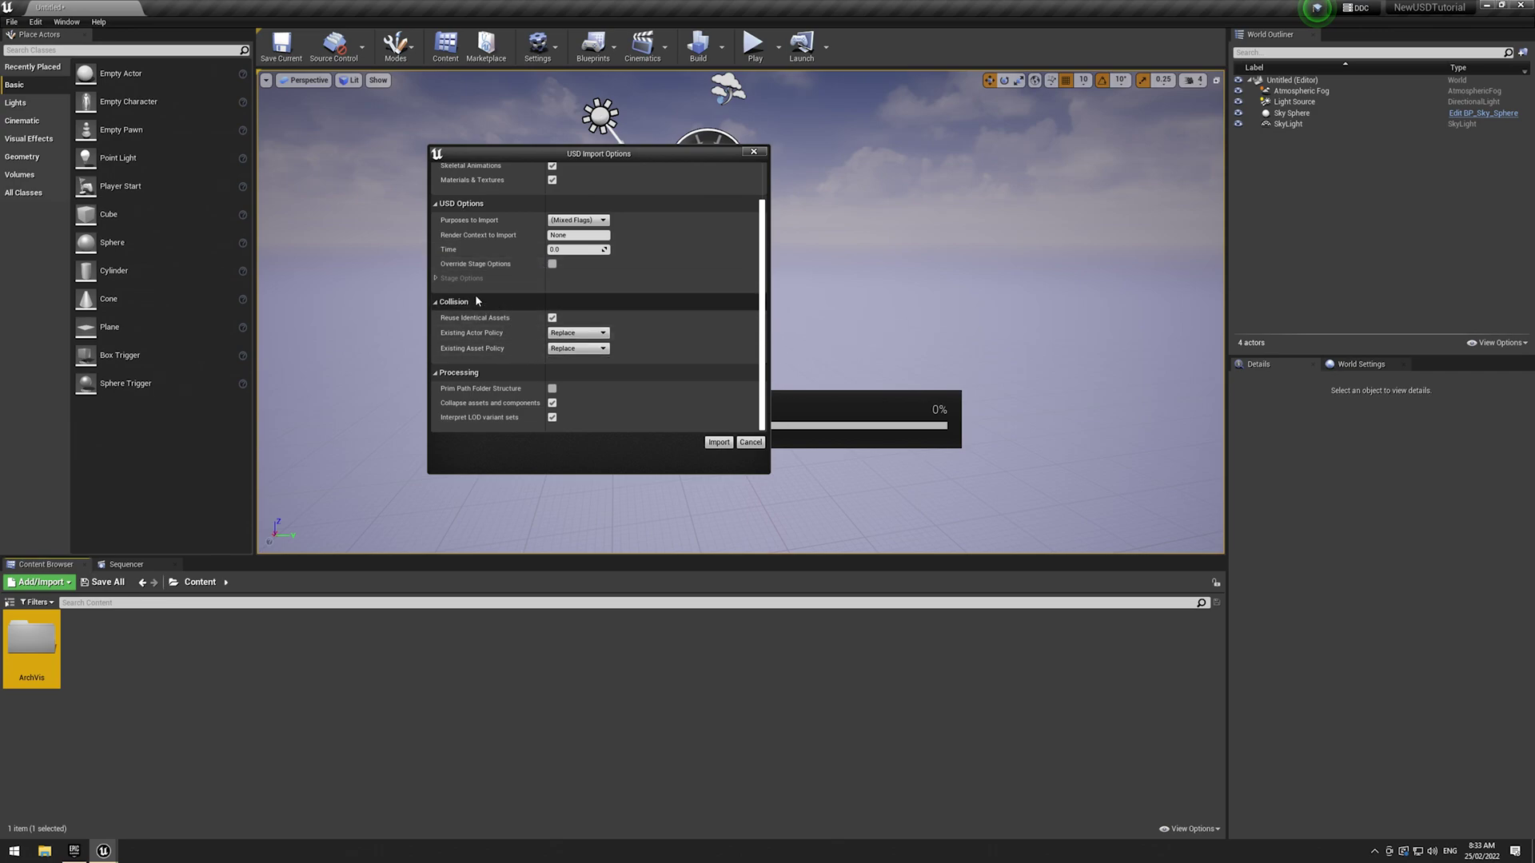
{"action": "mouse_move", "coordinate": [479, 392]}
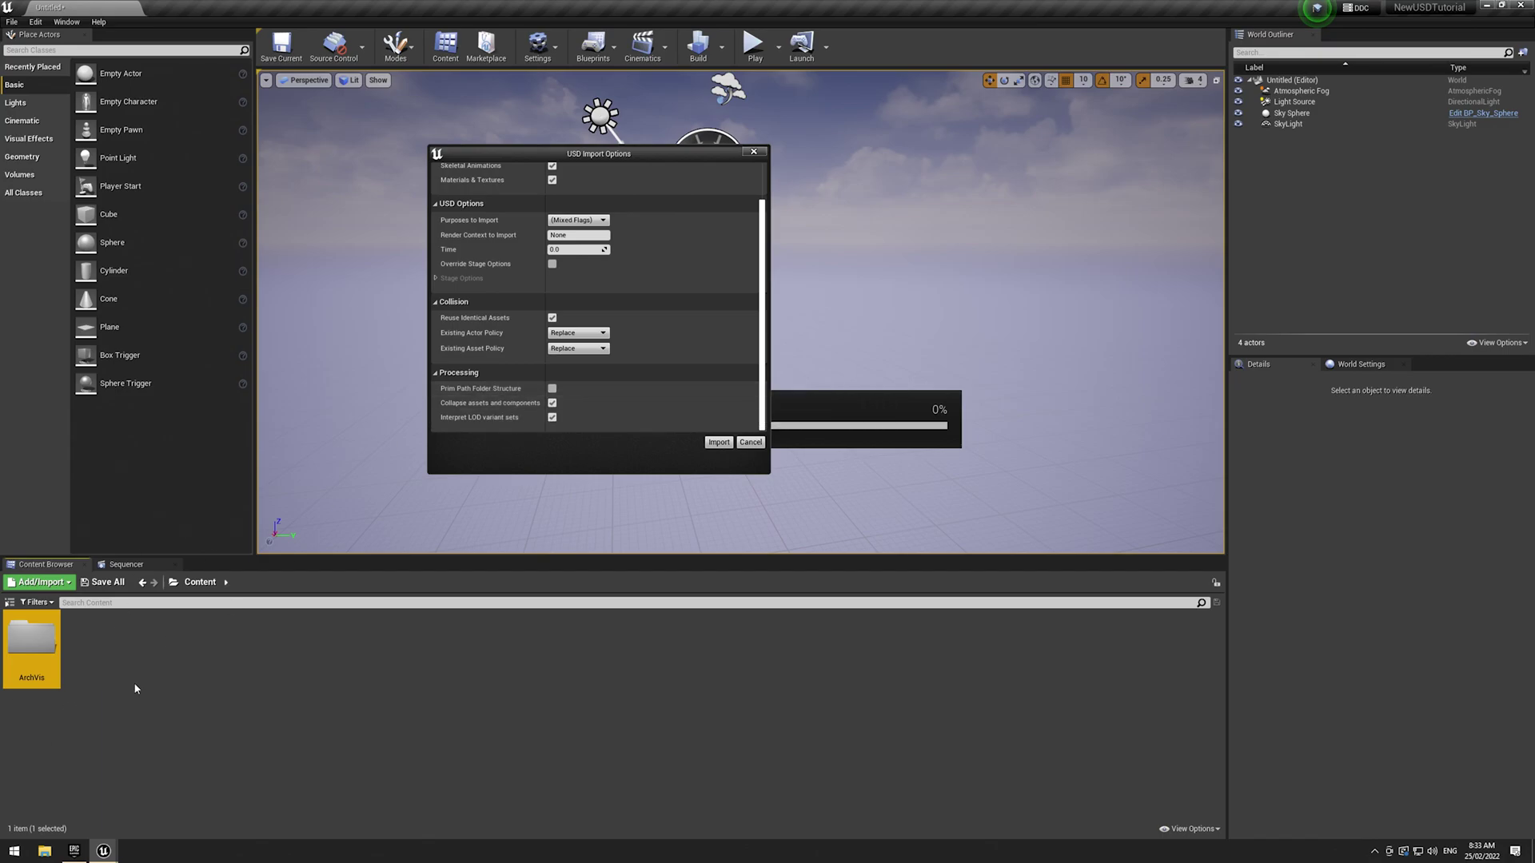
{"action": "left_click", "coordinate": [551, 403]}
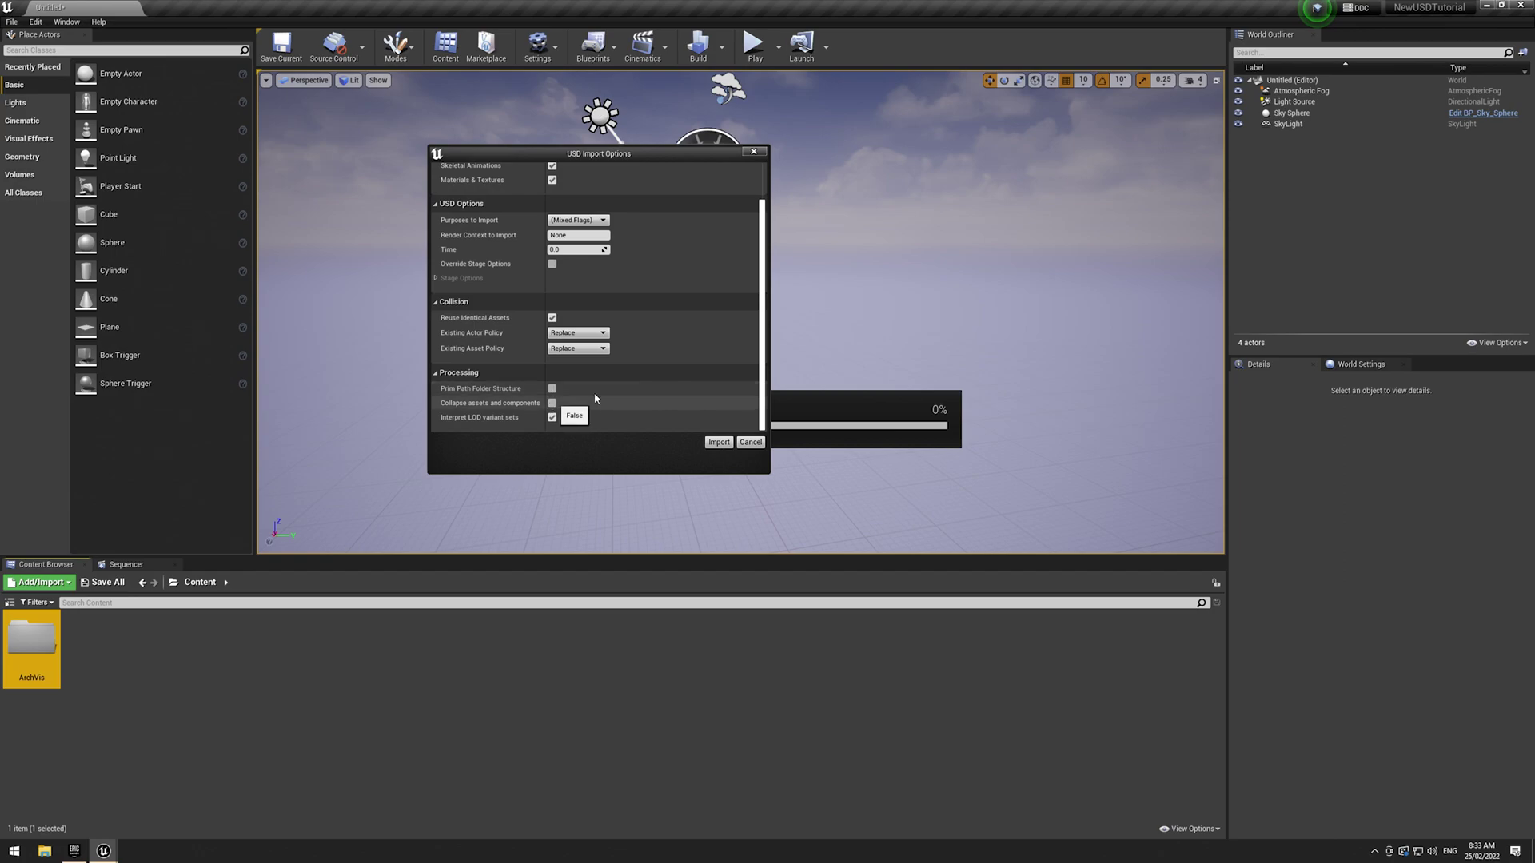
{"action": "left_click", "coordinate": [718, 444]}
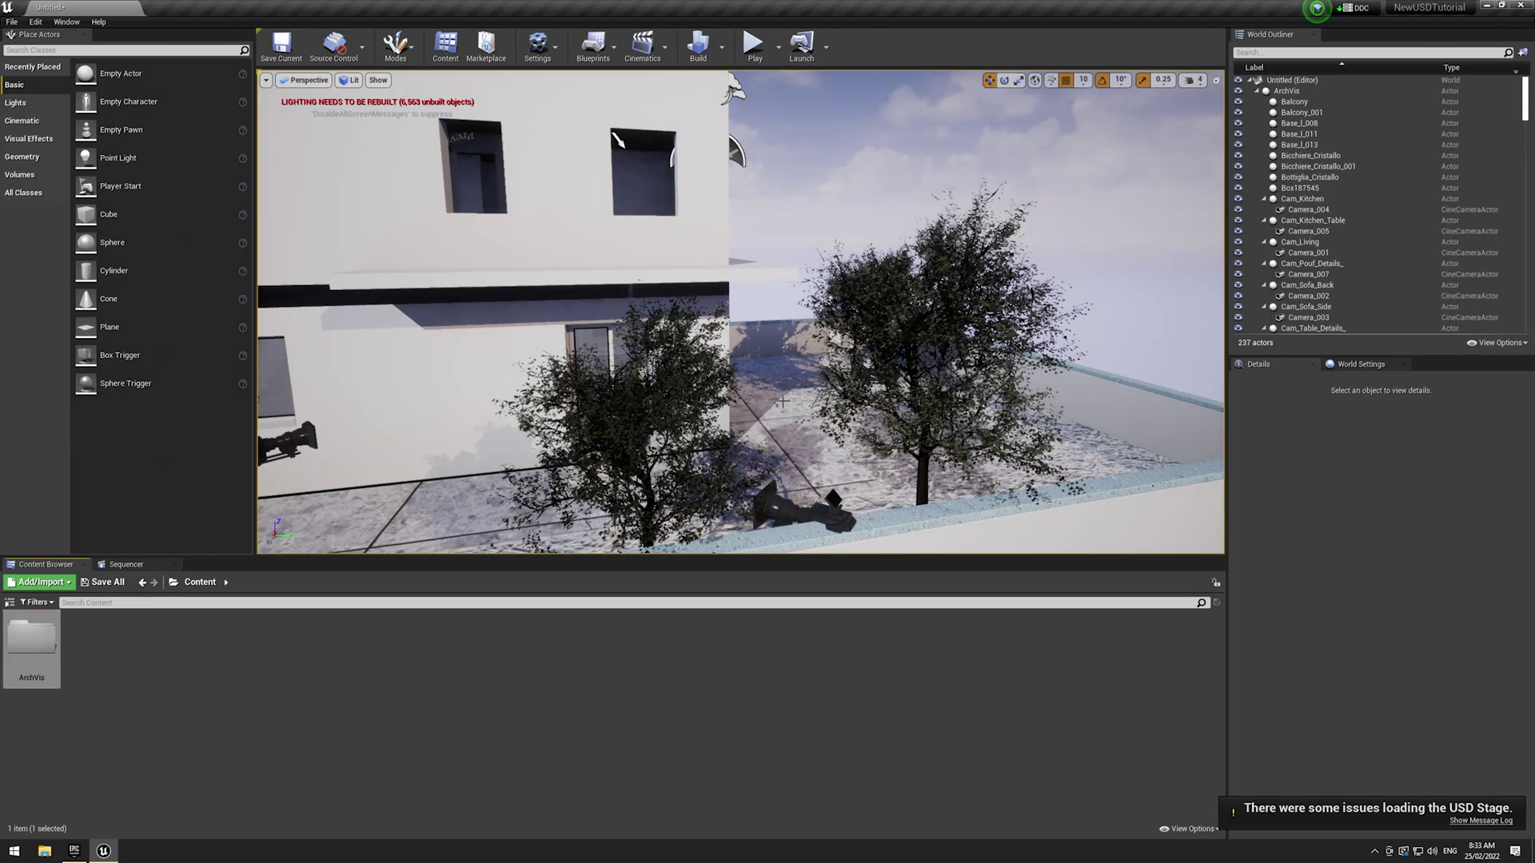
- Examine the imported house from the exterior to the staircase and living room, and look through its list of actors
{"action": "right_click_drag", "start_coordinate": [613, 134], "coordinate": [527, 272]}
{"action": "key", "text": "w"}
{"action": "key", "text": "w"}
{"action": "key", "text": "w"}
{"action": "right_click_drag", "start_coordinate": [662, 485], "coordinate": [662, 485]}
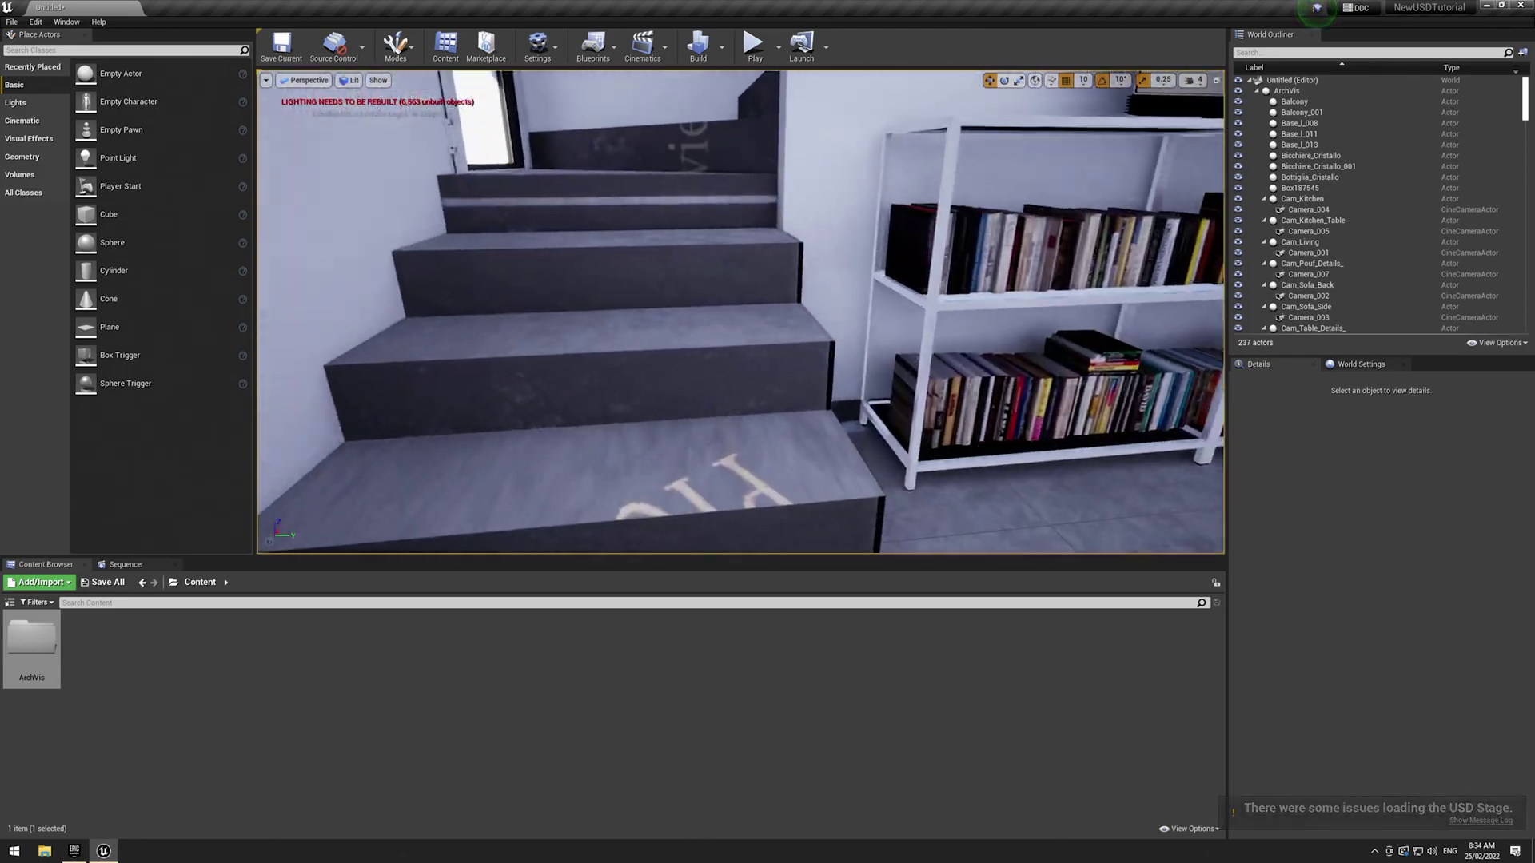
{"action": "right_click_drag", "start_coordinate": [662, 486], "coordinate": [662, 485]}
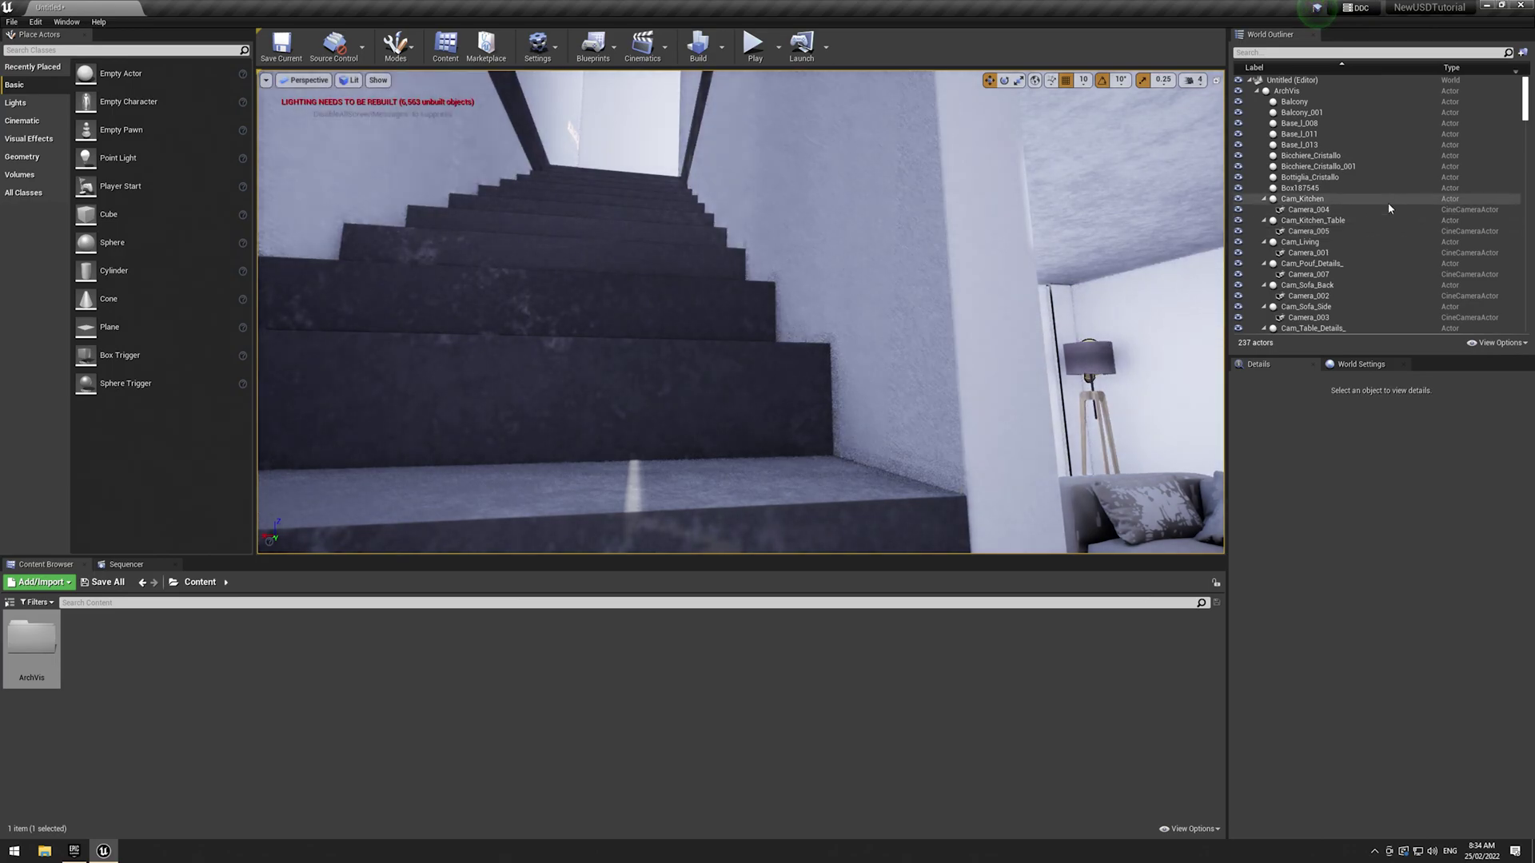
{"action": "scroll", "coordinate": [1388, 203], "scroll_direction": "down", "scroll_amount": 5}
{"action": "scroll", "coordinate": [1376, 226], "scroll_direction": "down", "scroll_amount": 5}
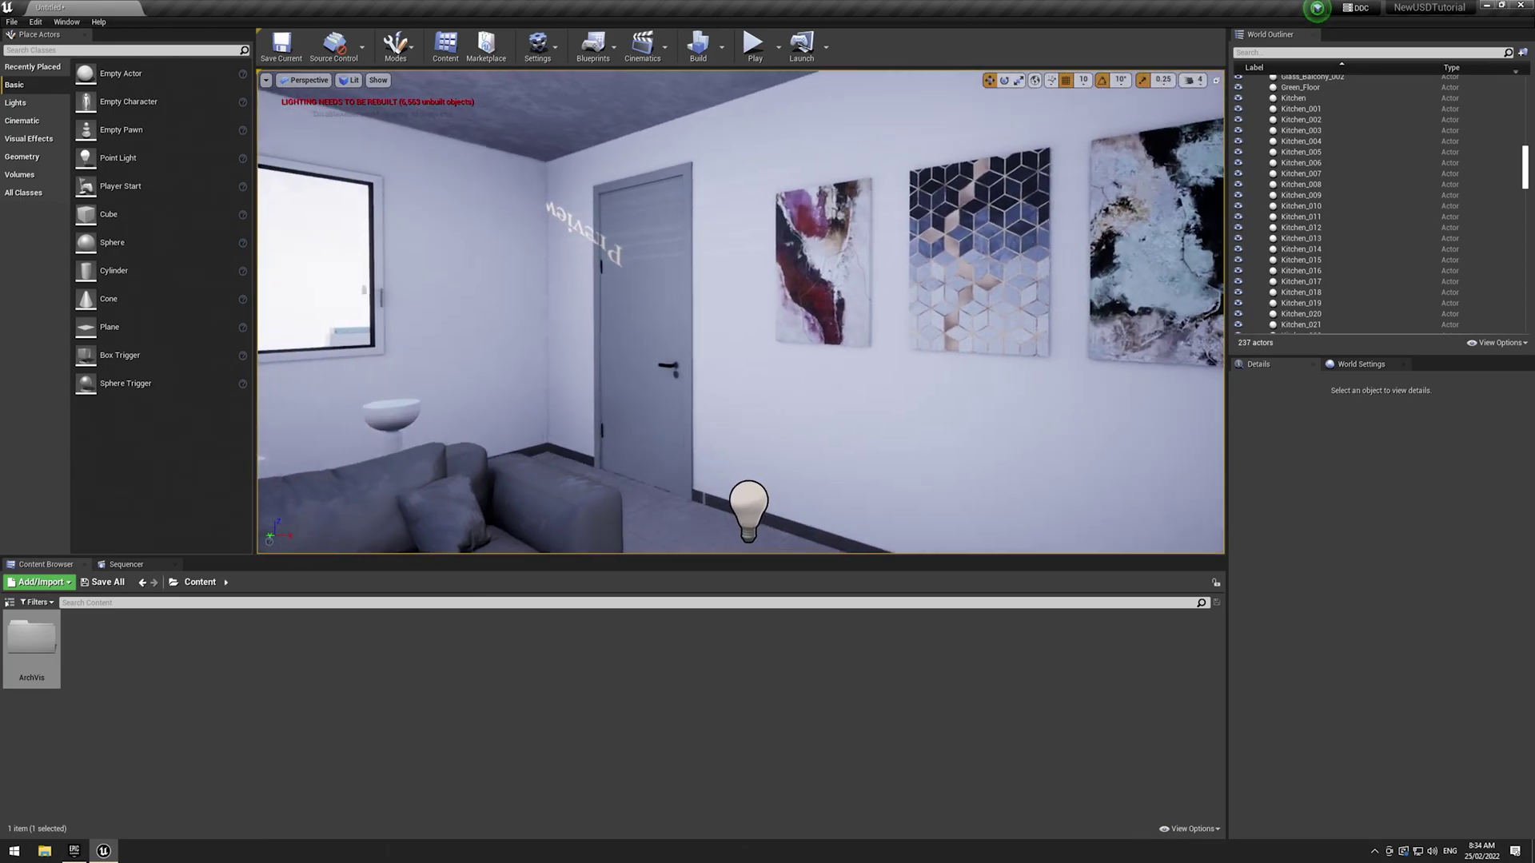
{"action": "right_click_drag", "start_coordinate": [740, 312], "coordinate": [416, 304]}
{"action": "right_click_drag", "start_coordinate": [630, 286], "coordinate": [632, 287]}
- Set the mobility of the rect lights Area_012, Area_013 and Area_014 to Movable
{"action": "scroll", "coordinate": [1380, 131], "scroll_direction": "down", "scroll_amount": 5}
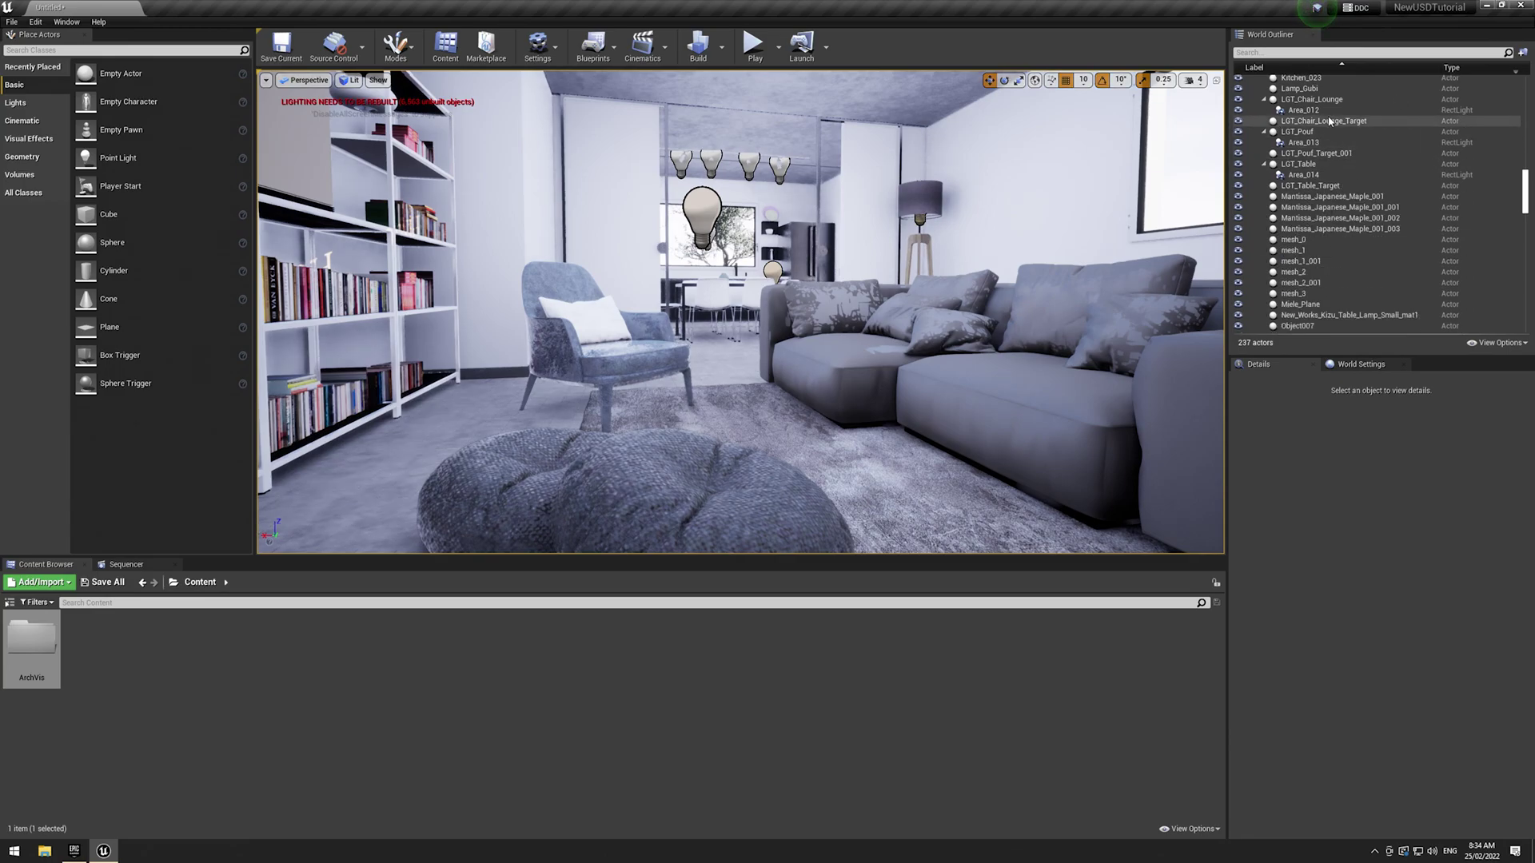
{"action": "left_click", "coordinate": [1311, 109]}
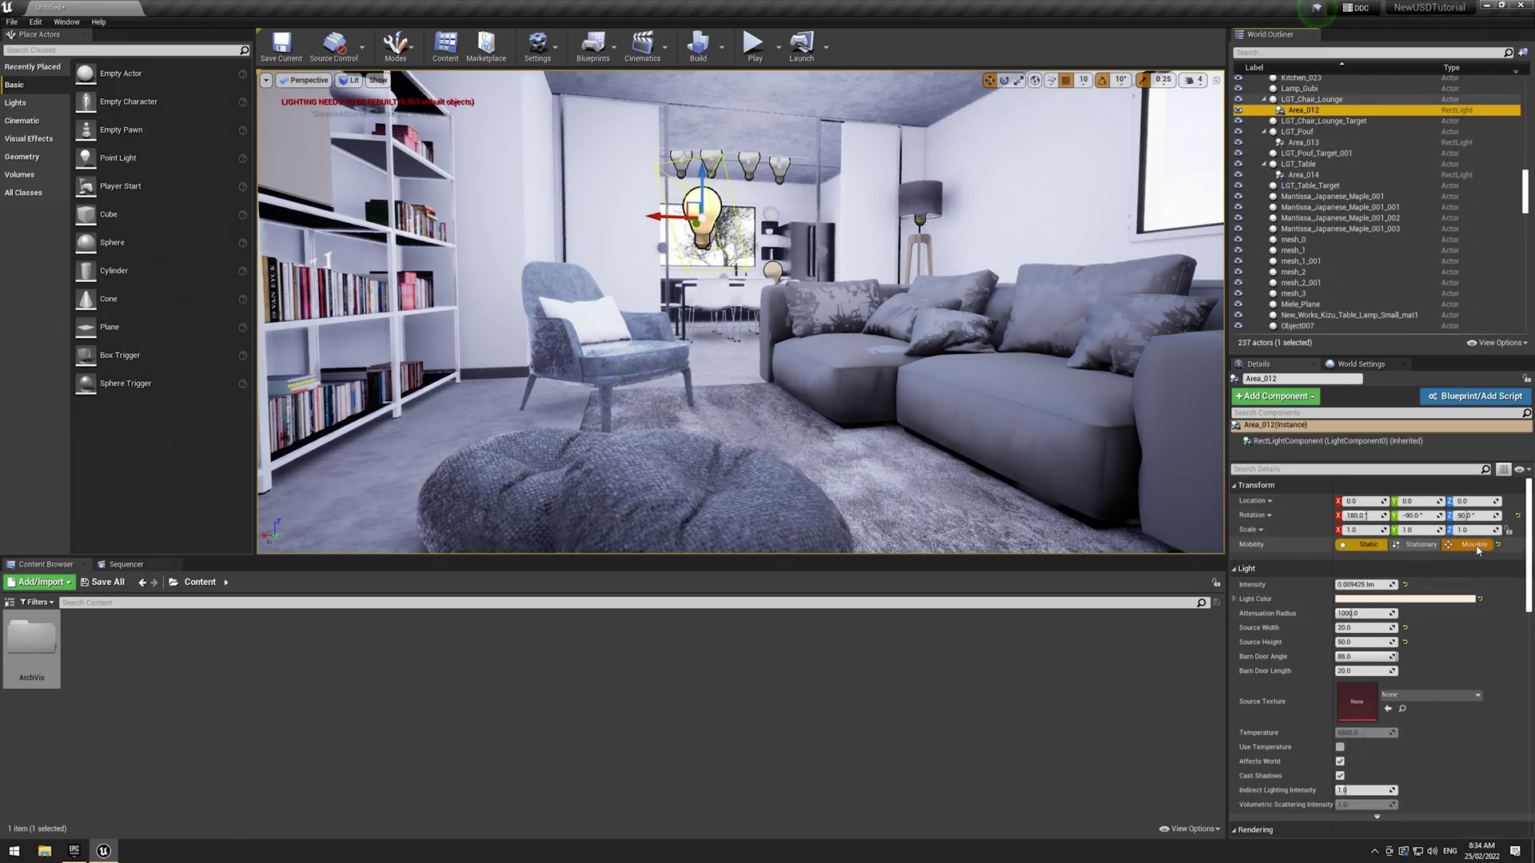
{"action": "left_click", "coordinate": [1303, 142]}
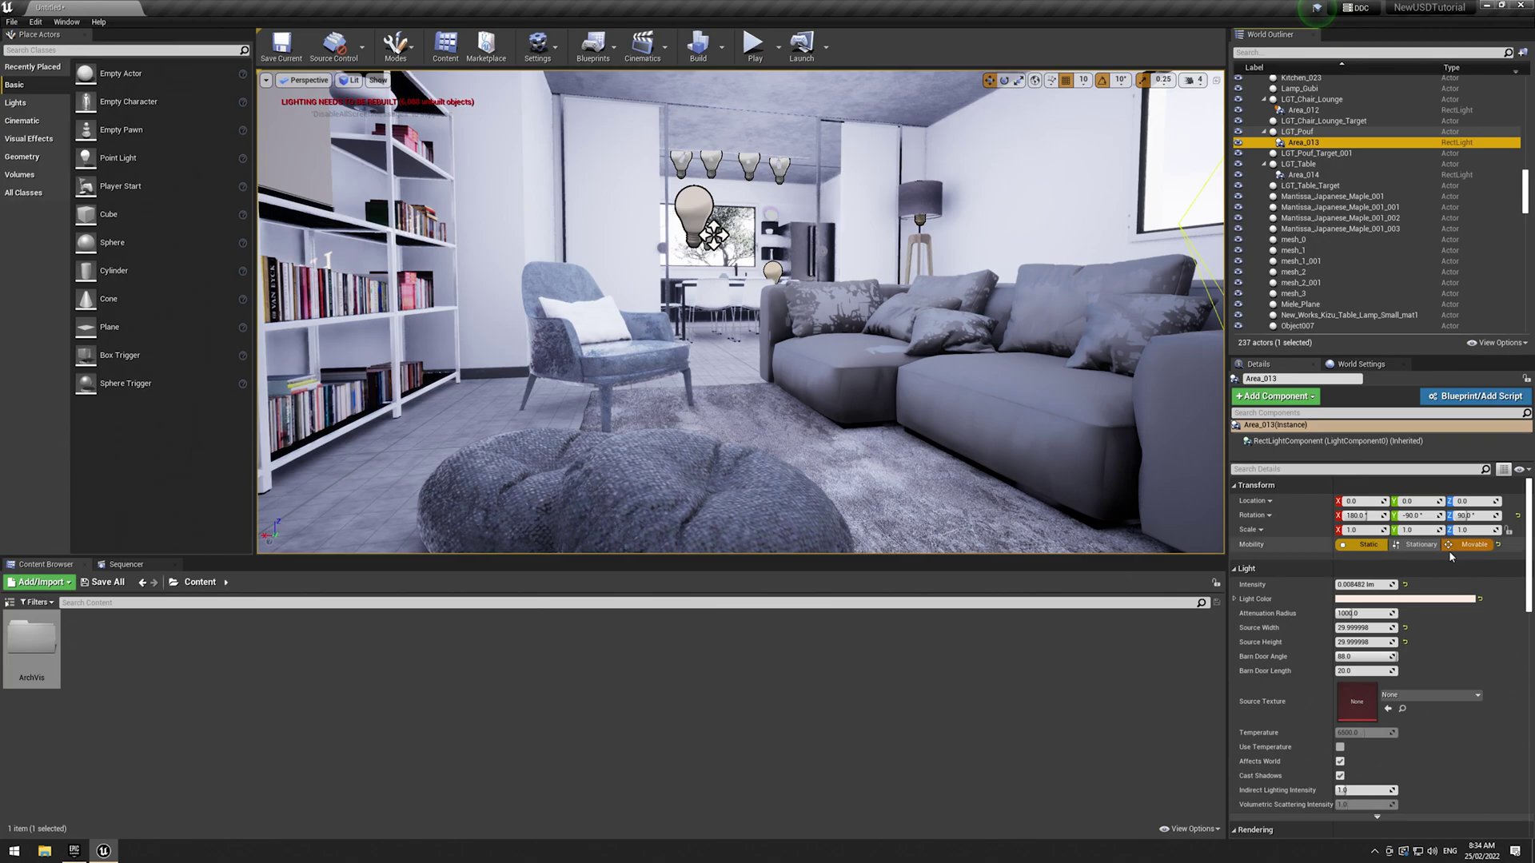
{"action": "key", "text": "Down"}
{"action": "key", "text": "Down"}
{"action": "key", "text": "Down"}
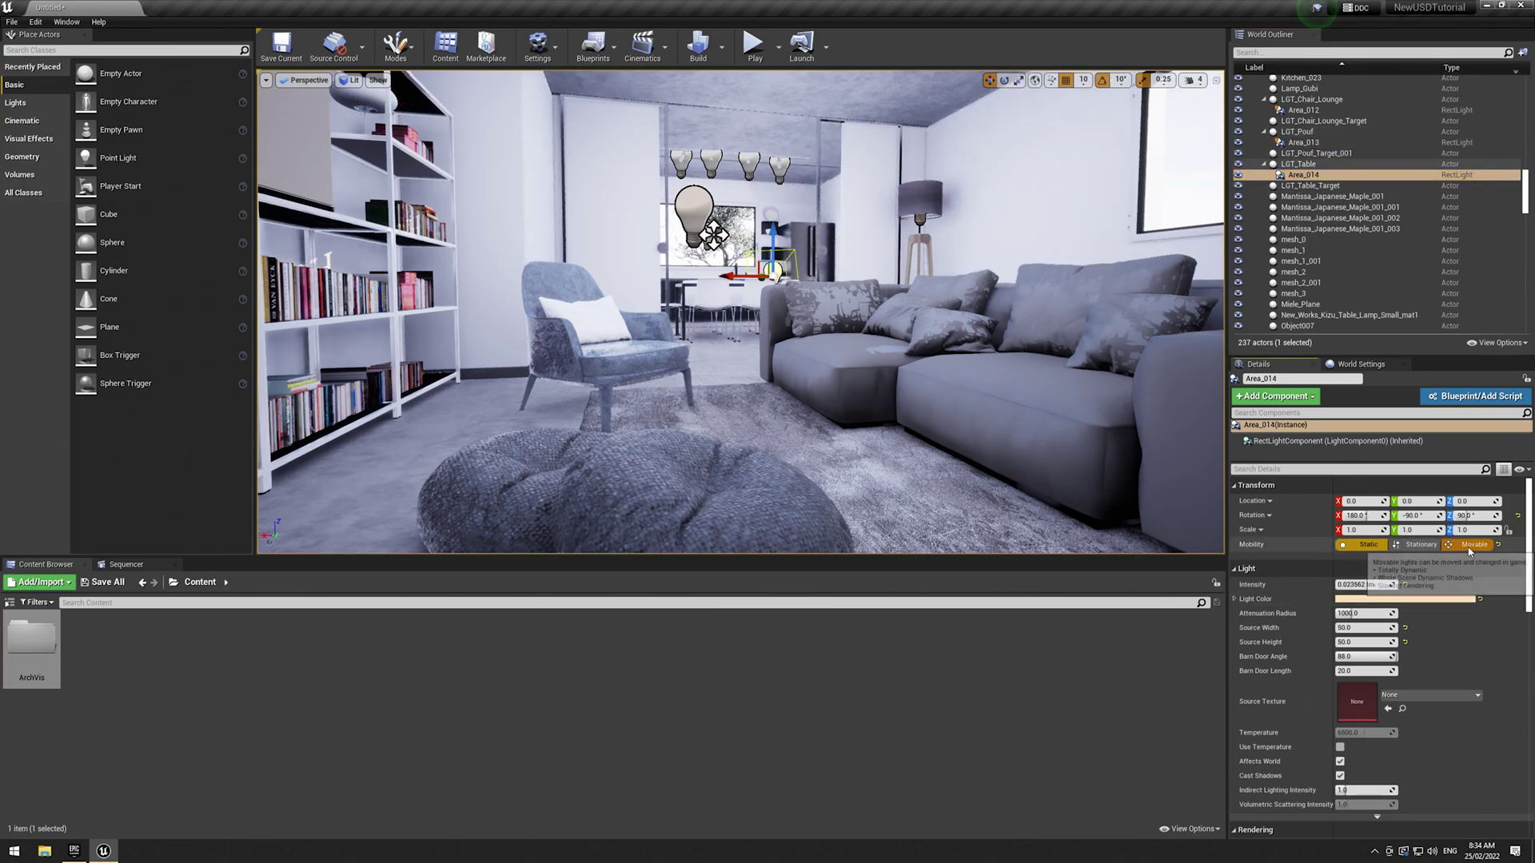
{"action": "left_click", "coordinate": [1471, 545]}
- Set the lamp's point light Point_002 and the rect light Area_008 to Movable
{"action": "scroll", "coordinate": [1328, 256], "scroll_direction": "down", "scroll_amount": 1}
{"action": "scroll", "coordinate": [1327, 248], "scroll_direction": "down", "scroll_amount": 10}
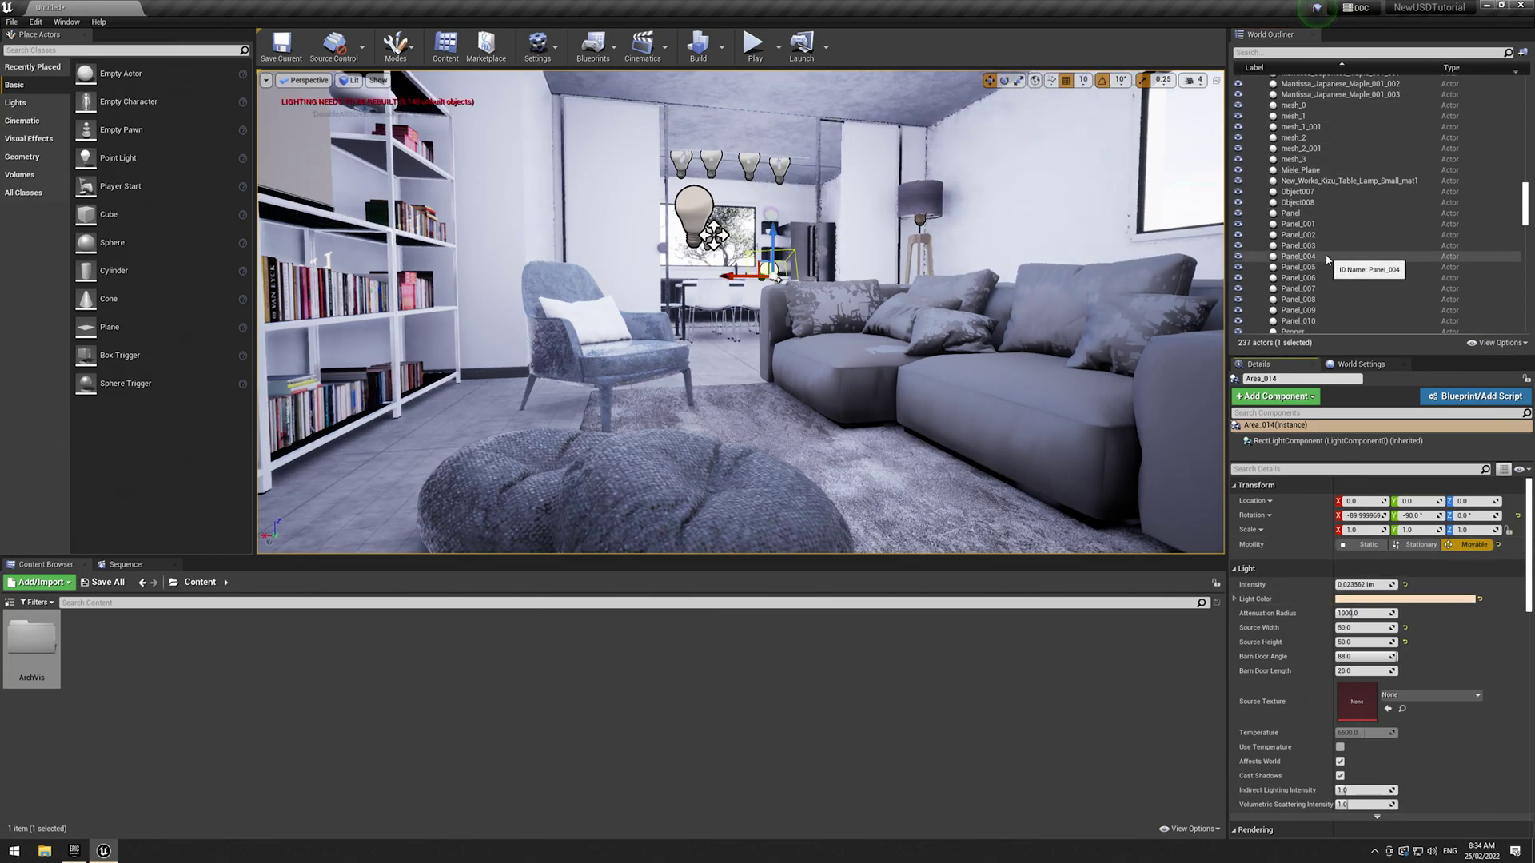
{"action": "left_click", "coordinate": [1308, 201]}
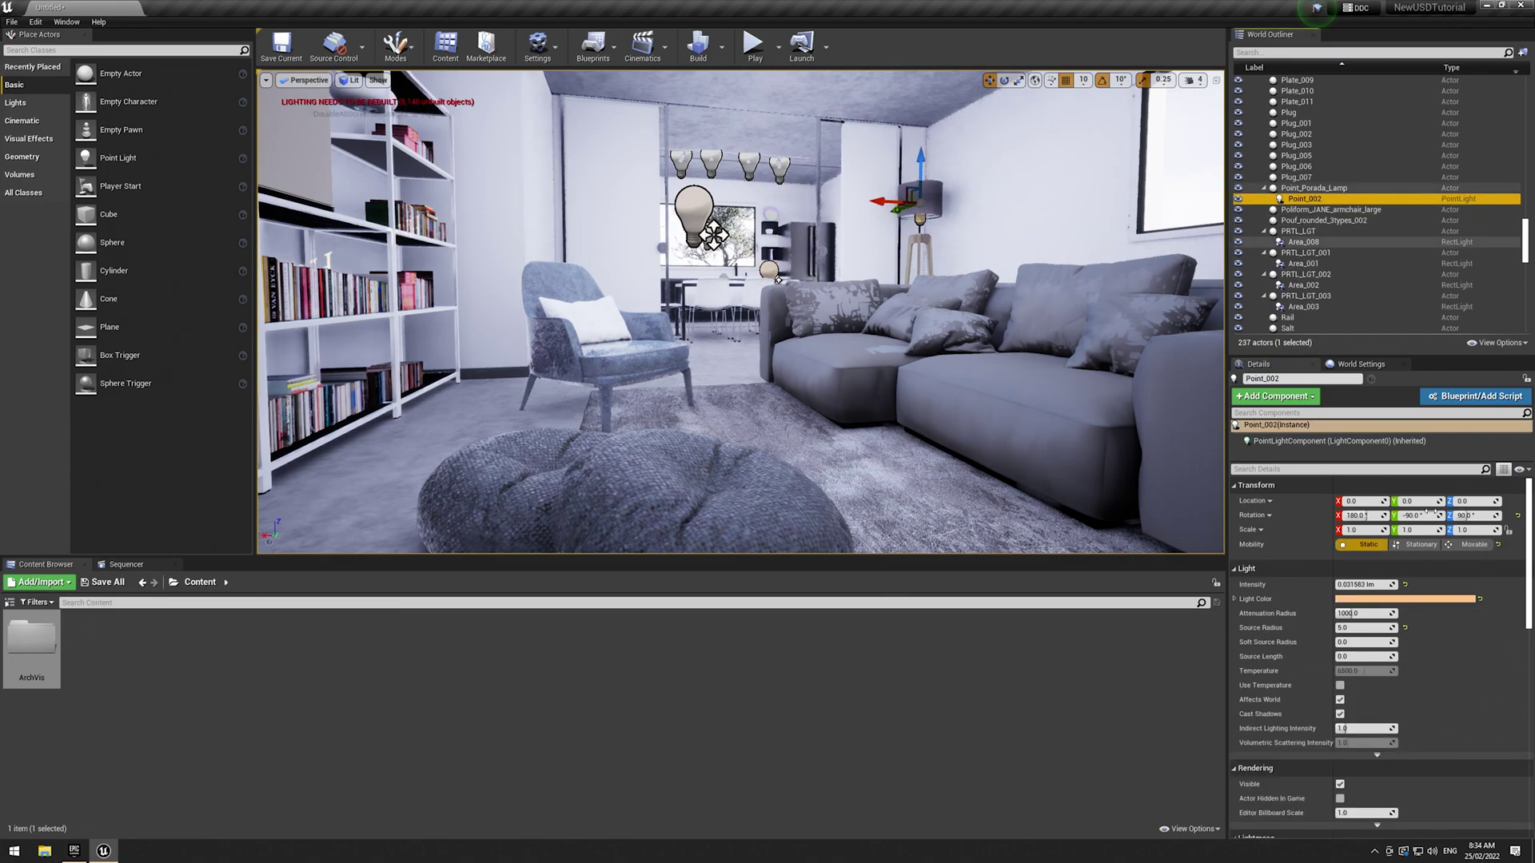
{"action": "key", "text": "Down"}
{"action": "key", "text": "Down"}
{"action": "key", "text": "Down"}
{"action": "key", "text": "Down"}
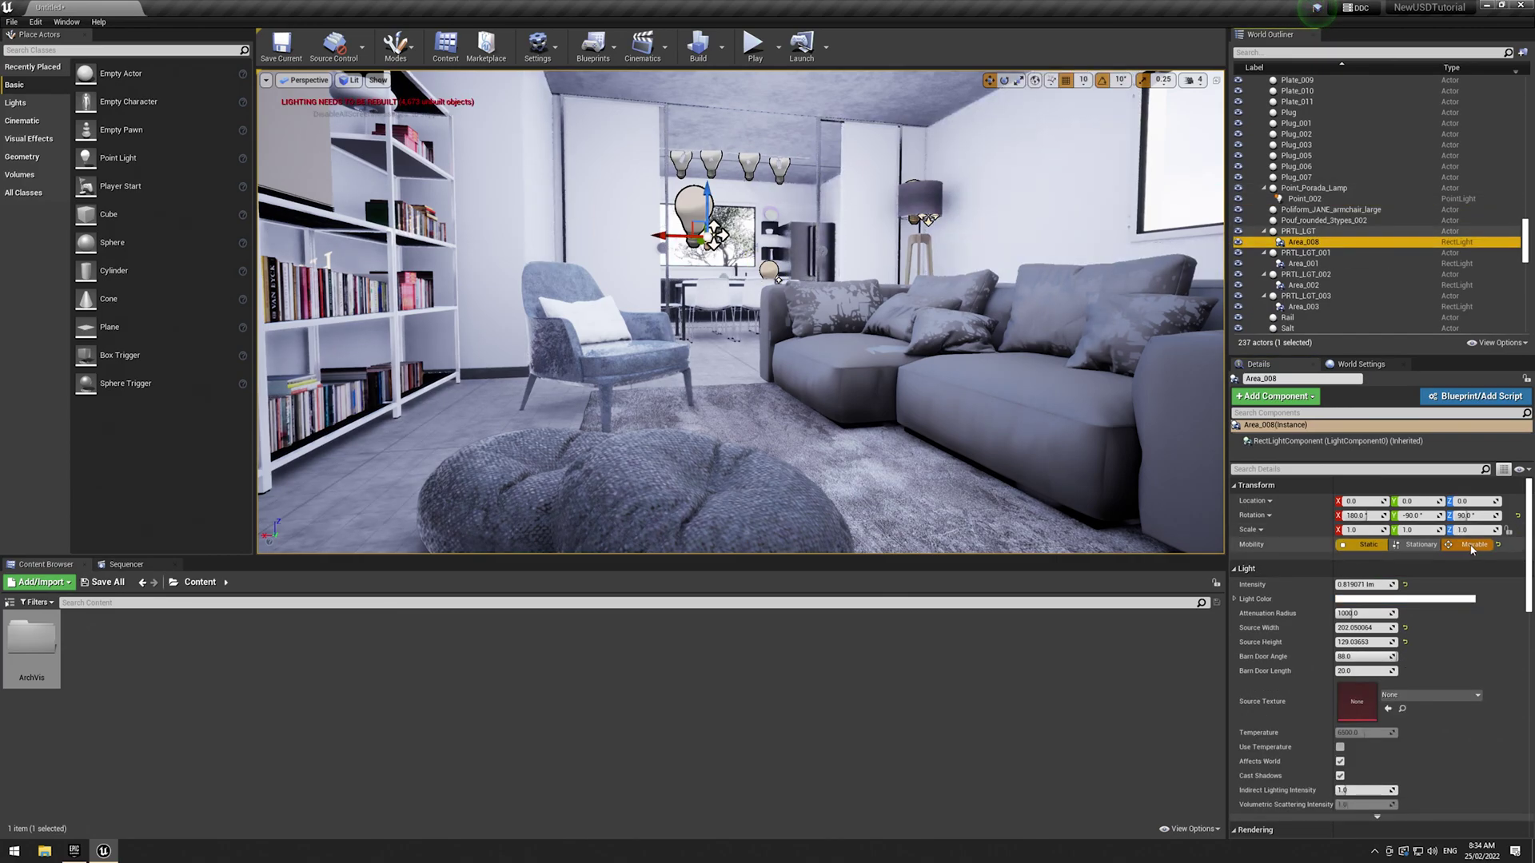
{"action": "left_click", "coordinate": [1456, 546]}
- Set the mobility of the rect lights Area_001, Area_002 and Area_003 to Movable
{"action": "key", "text": "Down"}
{"action": "key", "text": "Down"}
{"action": "left_click", "coordinate": [1453, 547]}
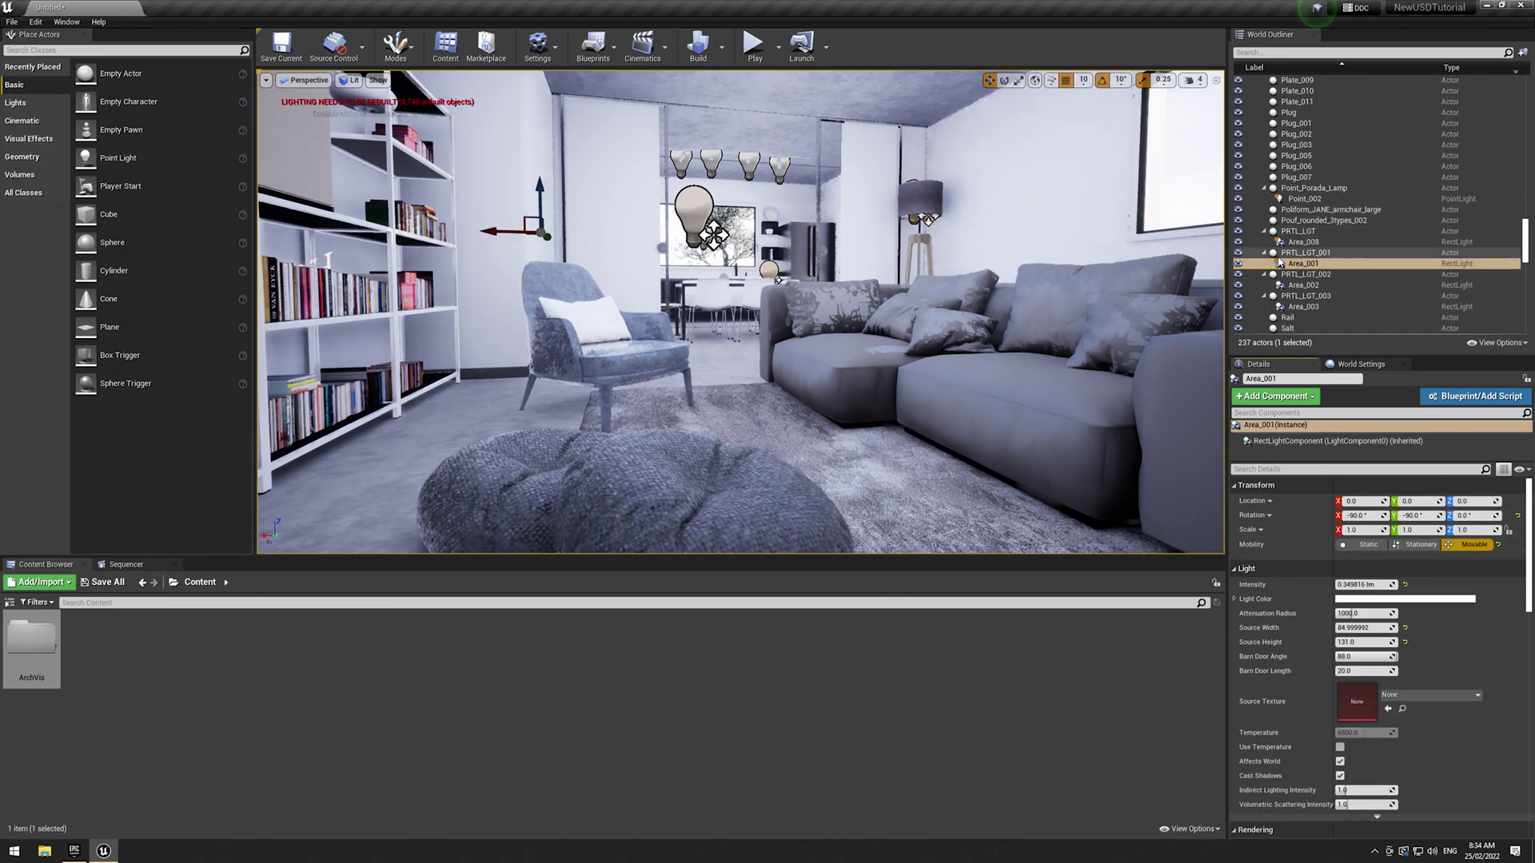
{"action": "key", "text": "Down"}
{"action": "key", "text": "Down"}
{"action": "key", "text": "Down"}
{"action": "key", "text": "Down"}
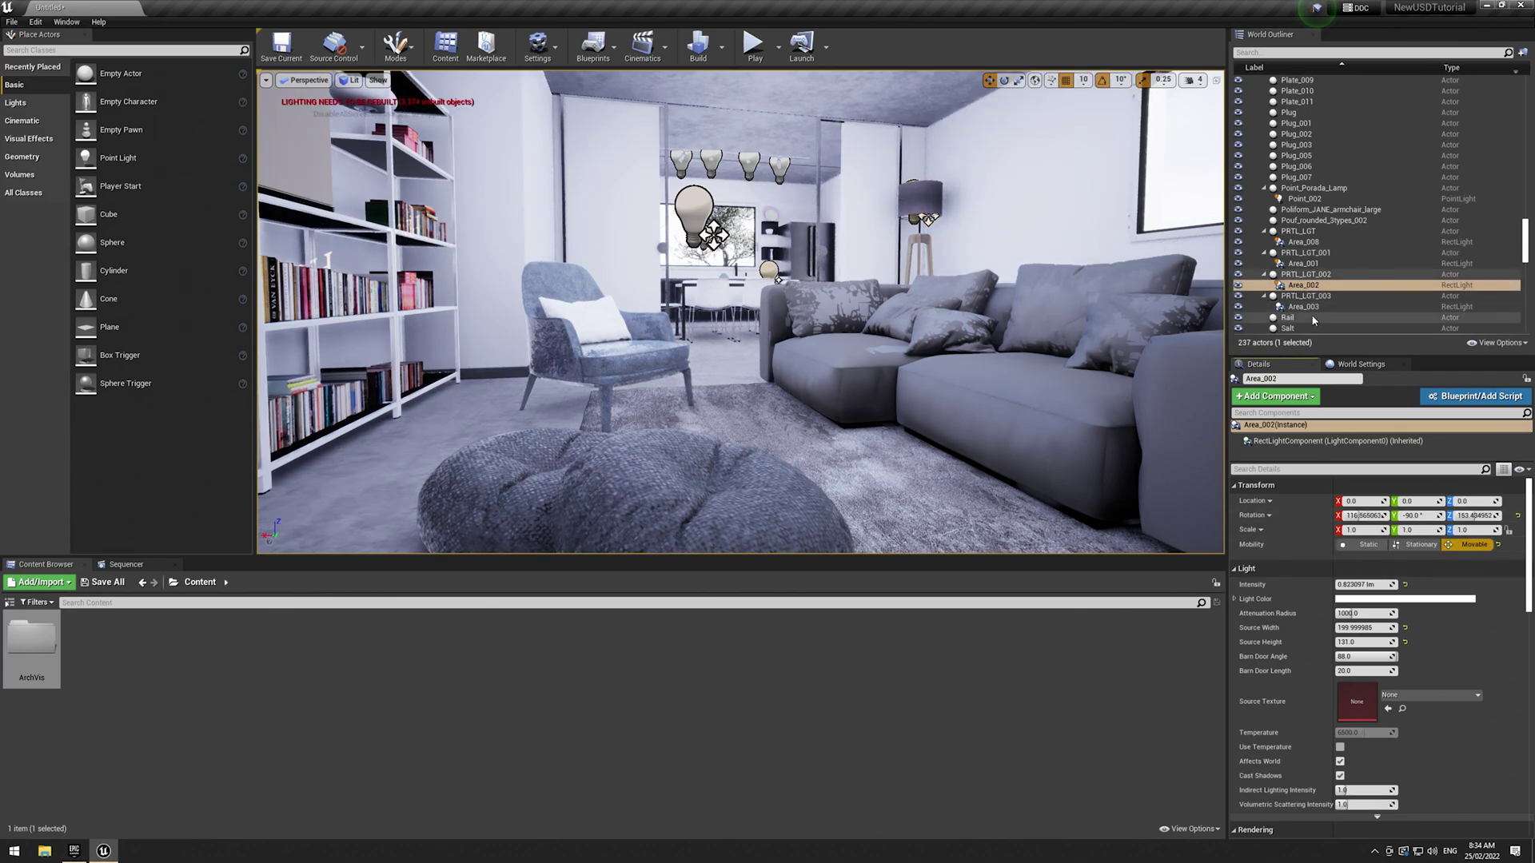
- Set the mobility of the point lights under Spot_001 and Spot_002 to Movable
{"action": "scroll", "coordinate": [1375, 232], "scroll_direction": "down", "scroll_amount": 8}
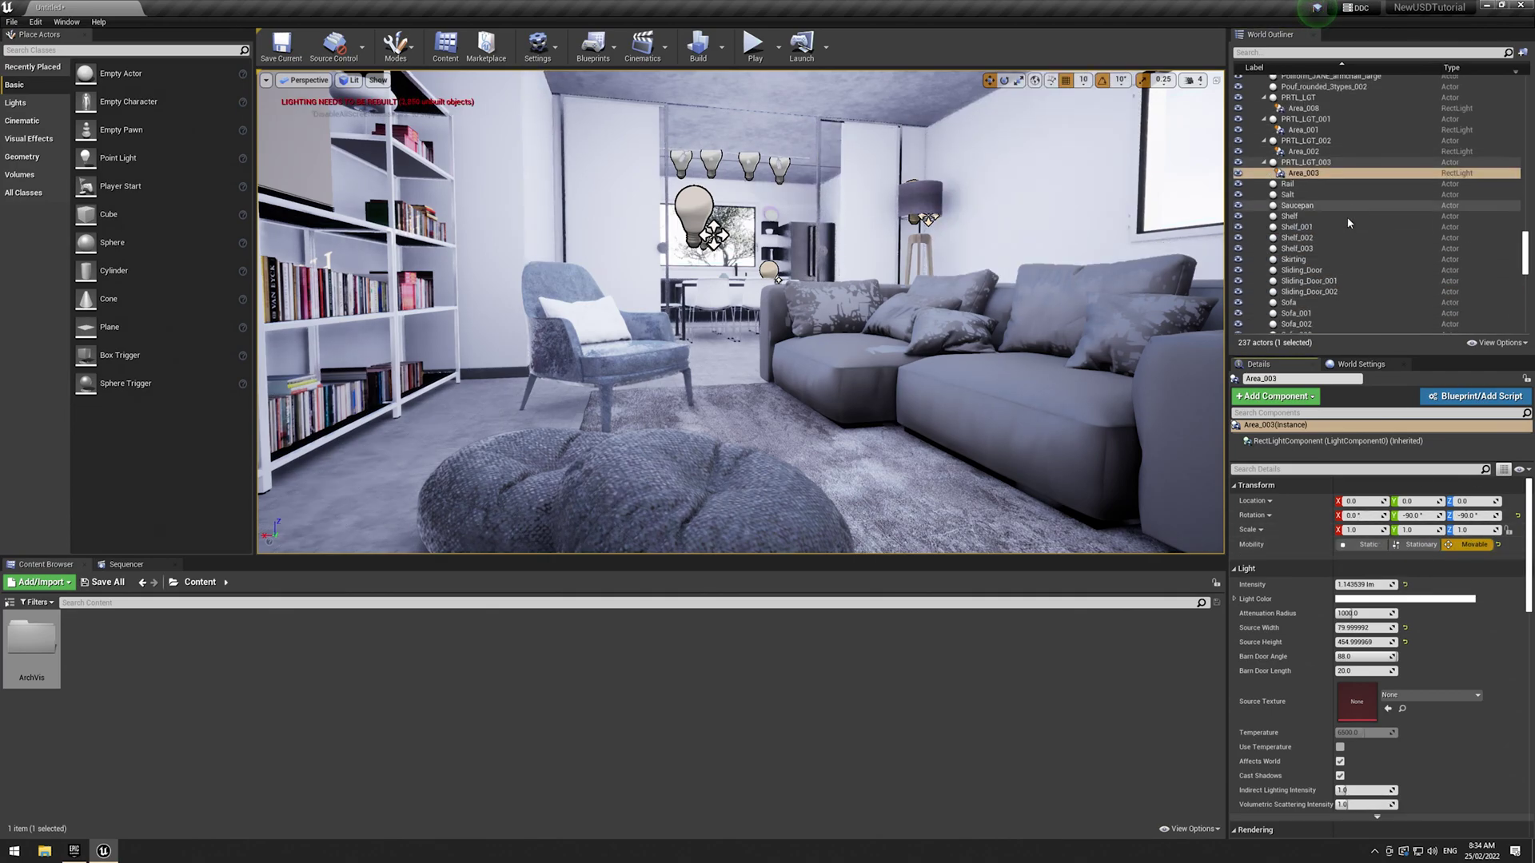
{"action": "left_click", "coordinate": [1343, 262]}
{"action": "left_click", "coordinate": [1464, 544]}
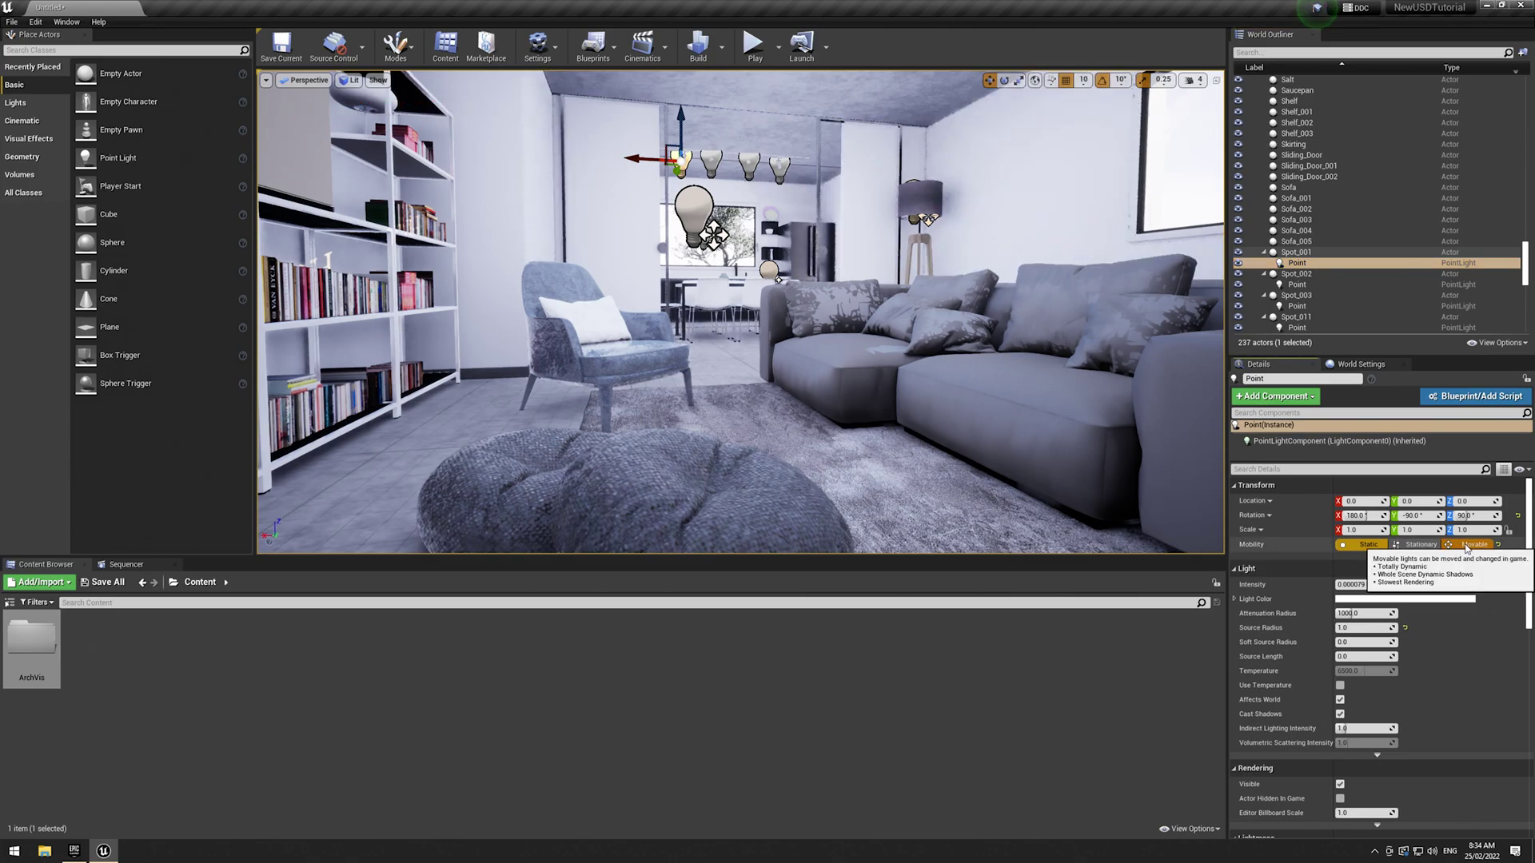
{"action": "key", "text": "Down"}
{"action": "key", "text": "Down"}
{"action": "left_click", "coordinate": [1474, 544]}
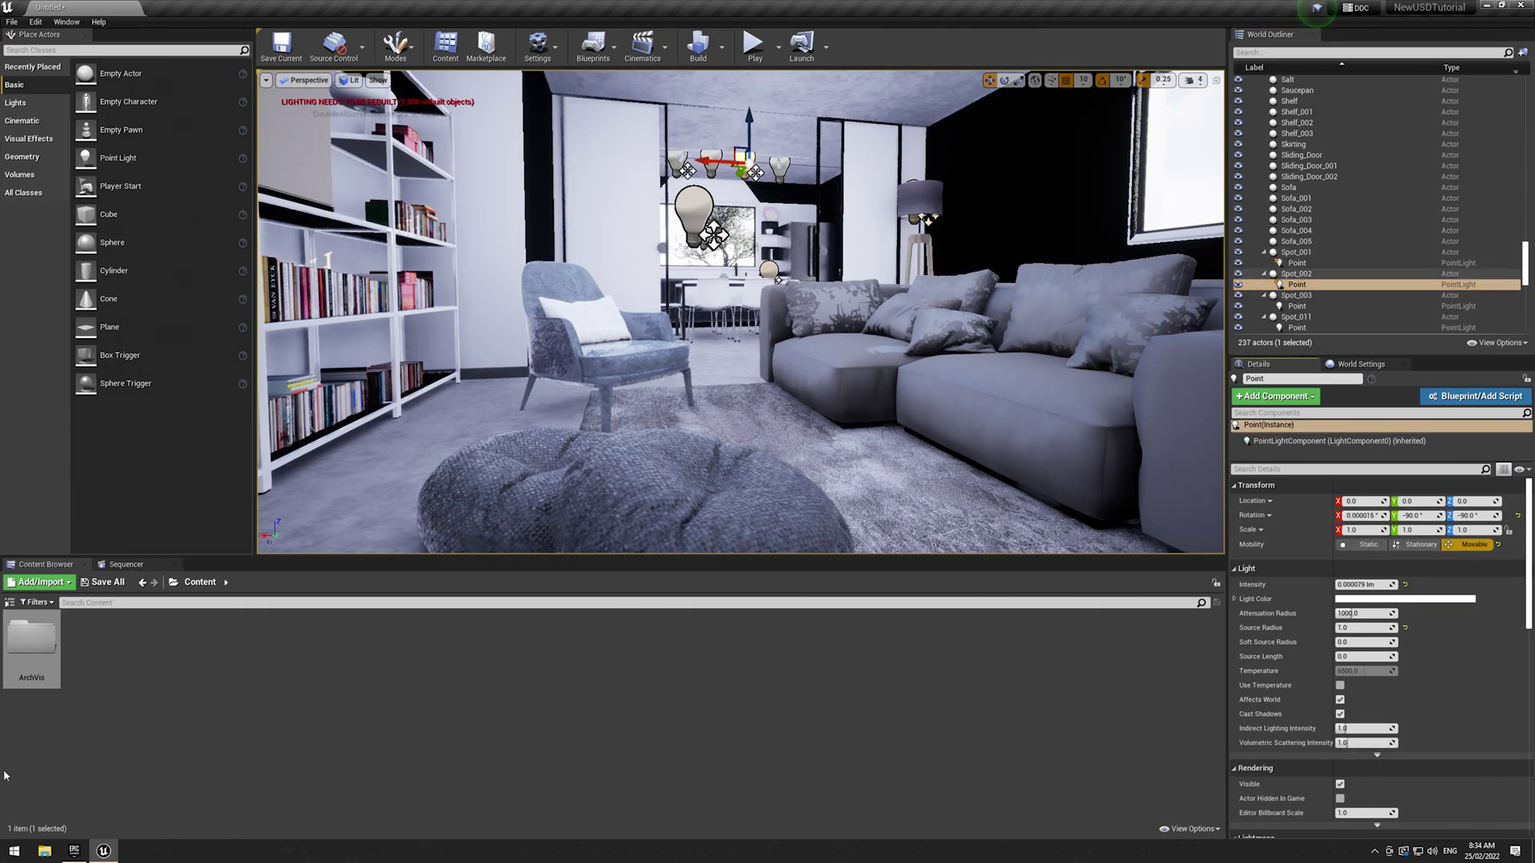
- Look through the imported static meshes inside the nested ArchVis folders and return to the Content folder
{"action": "double_click", "coordinate": [32, 644]}
{"action": "double_click", "coordinate": [32, 639]}
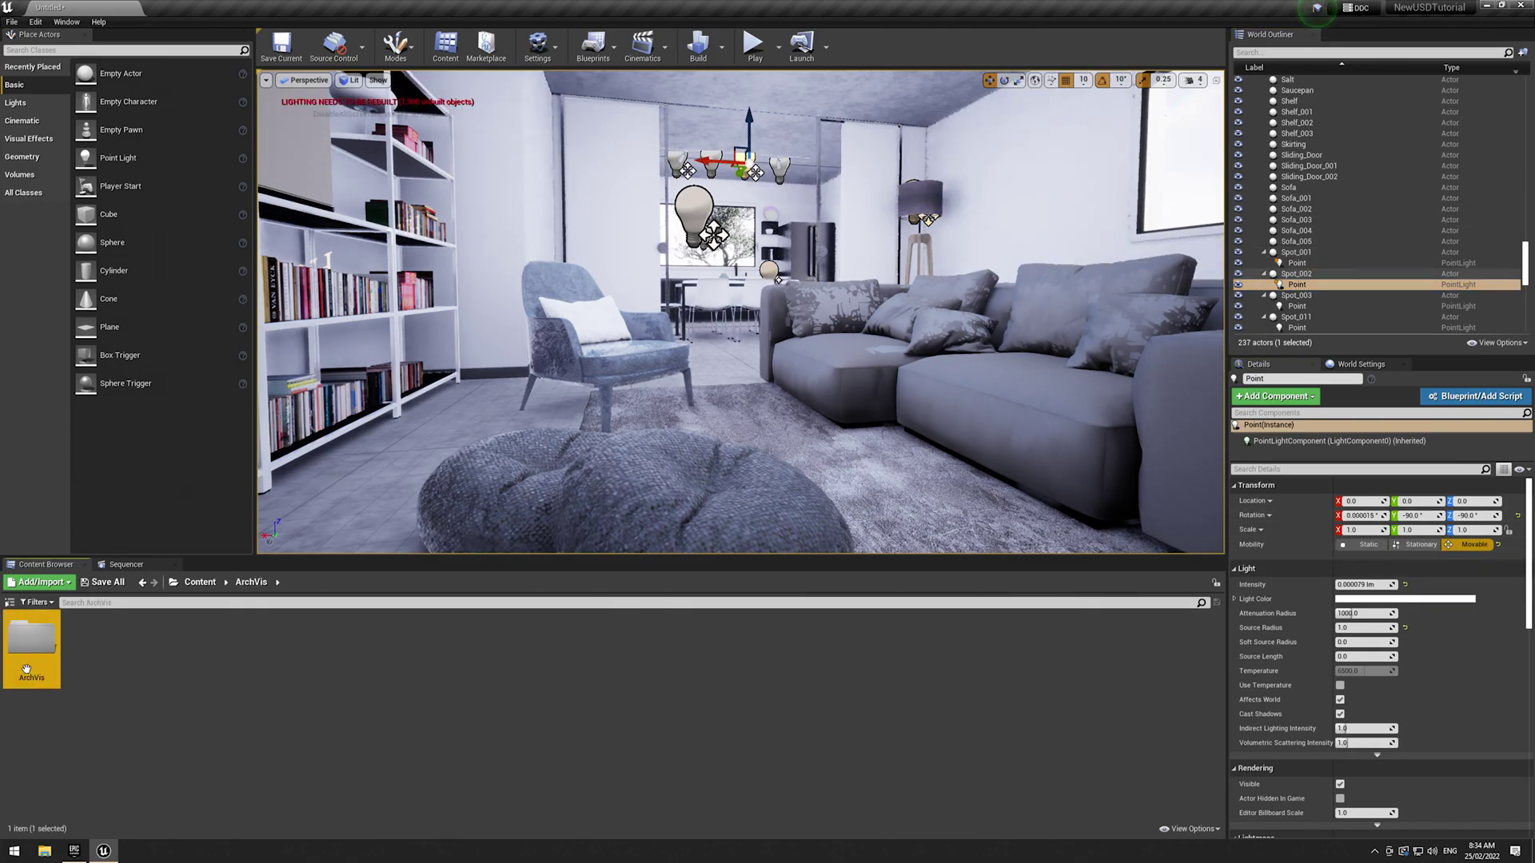
{"action": "left_click", "coordinate": [32, 640]}
{"action": "key", "text": "Right"}
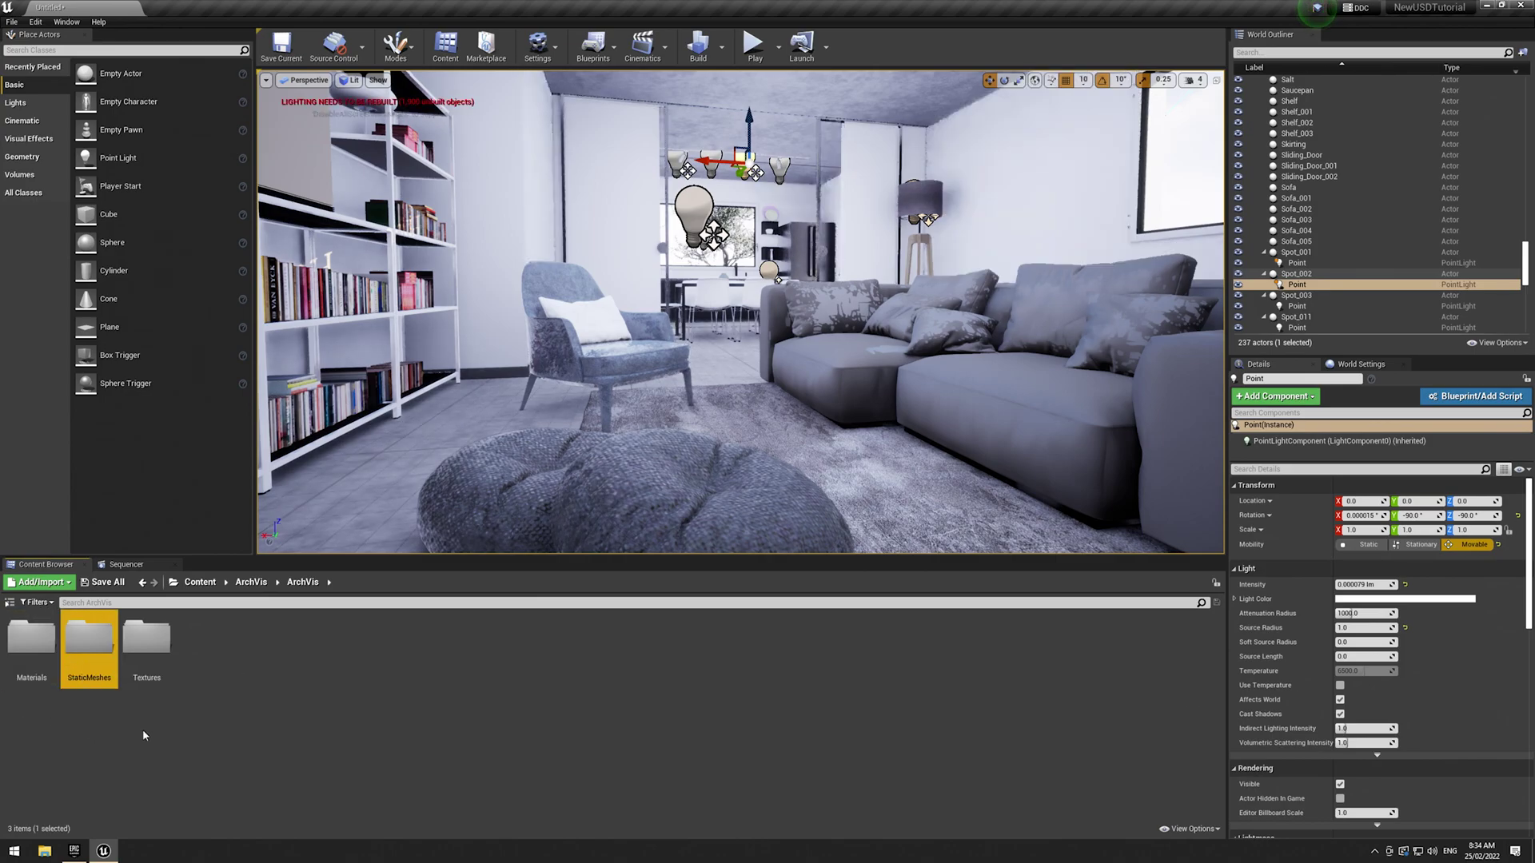
{"action": "left_click", "coordinate": [127, 652]}
{"action": "double_click", "coordinate": [89, 644]}
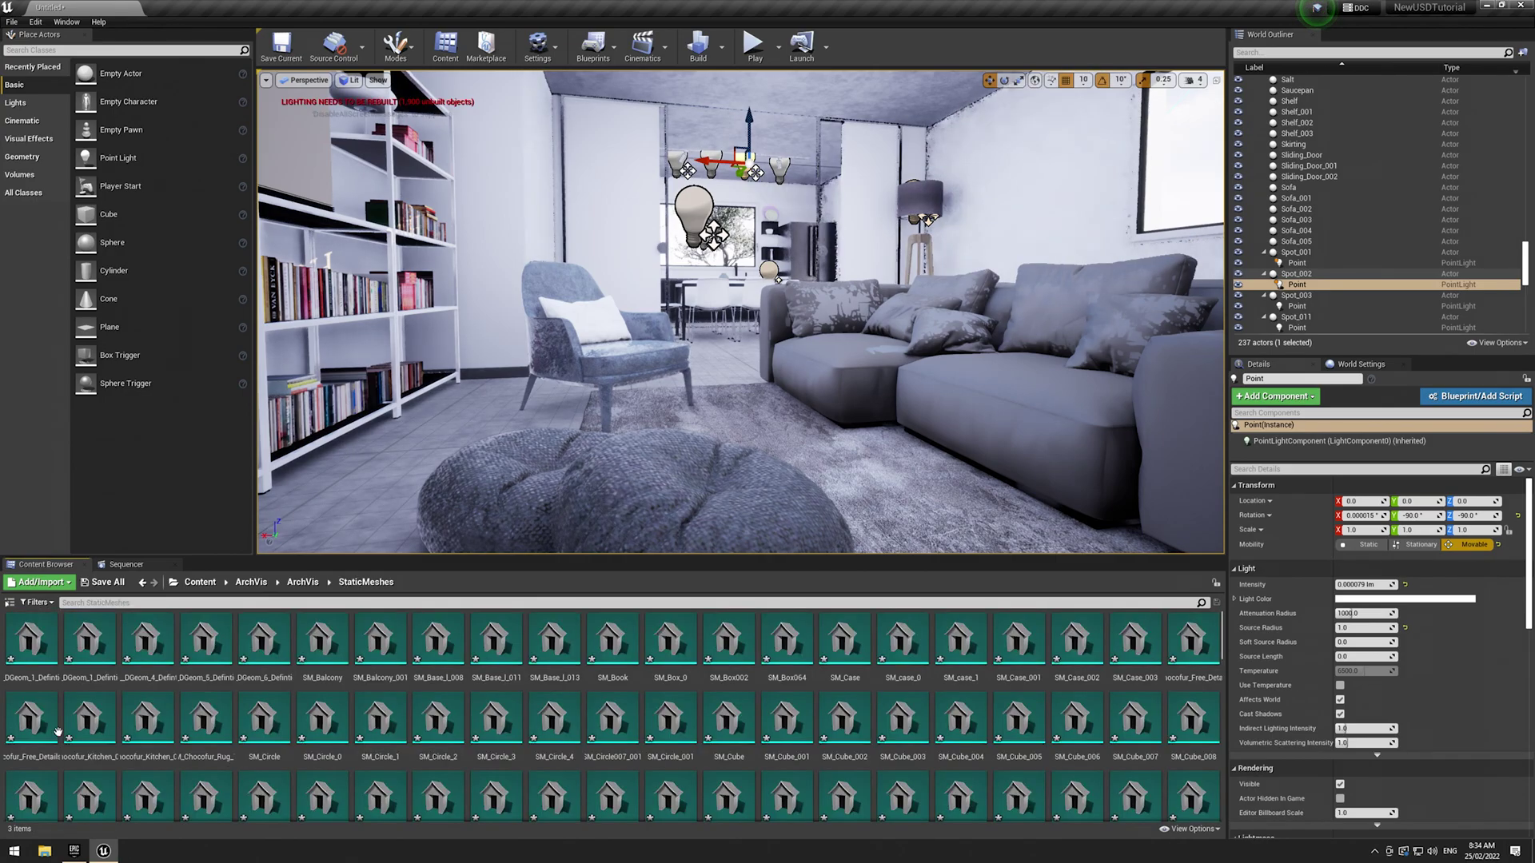
{"action": "left_click", "coordinate": [302, 582]}
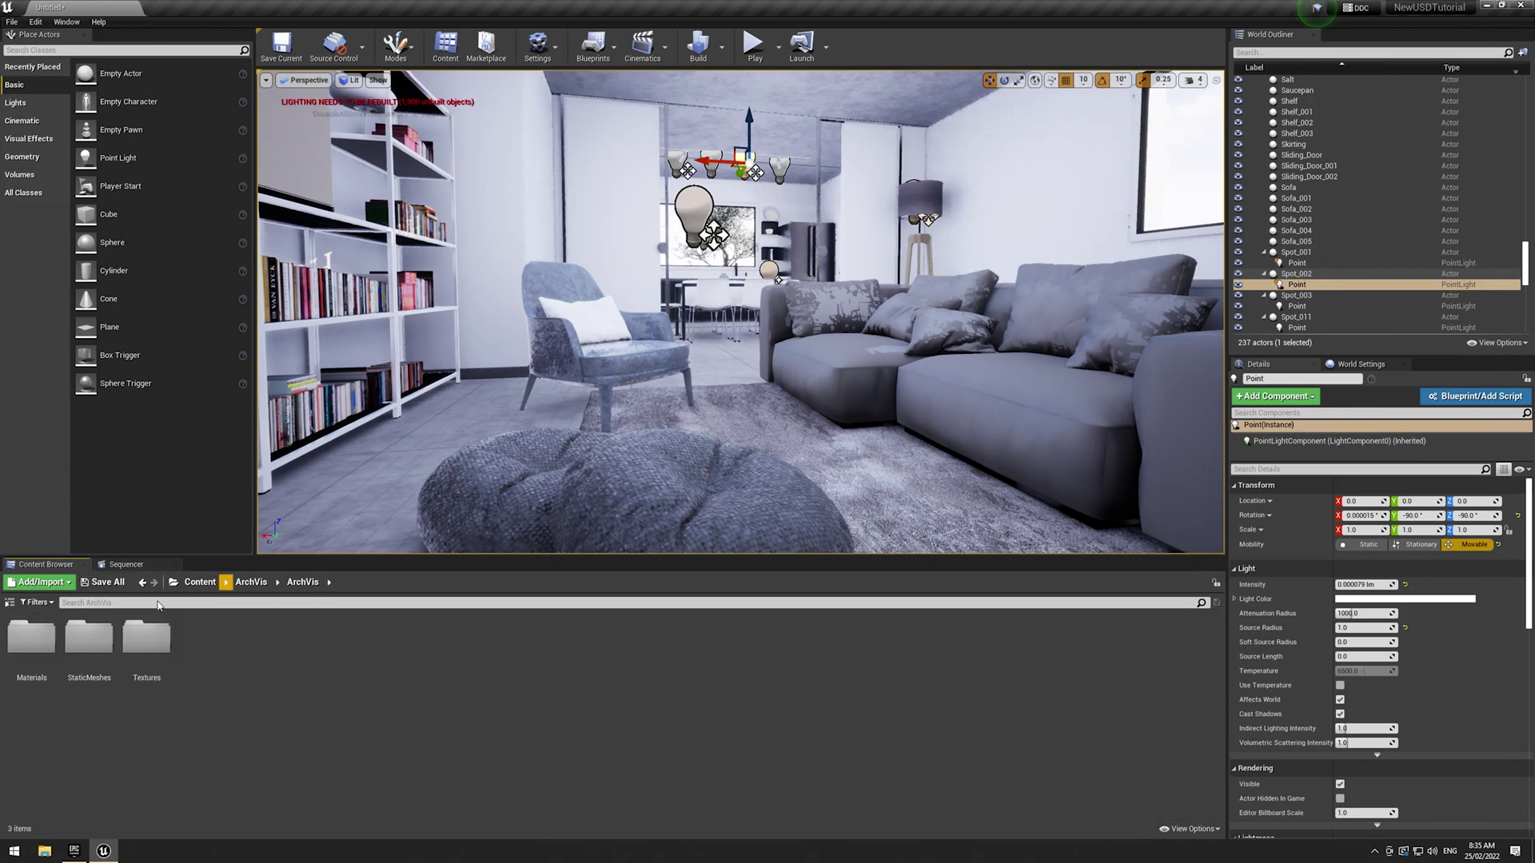
{"action": "double_click", "coordinate": [89, 644]}
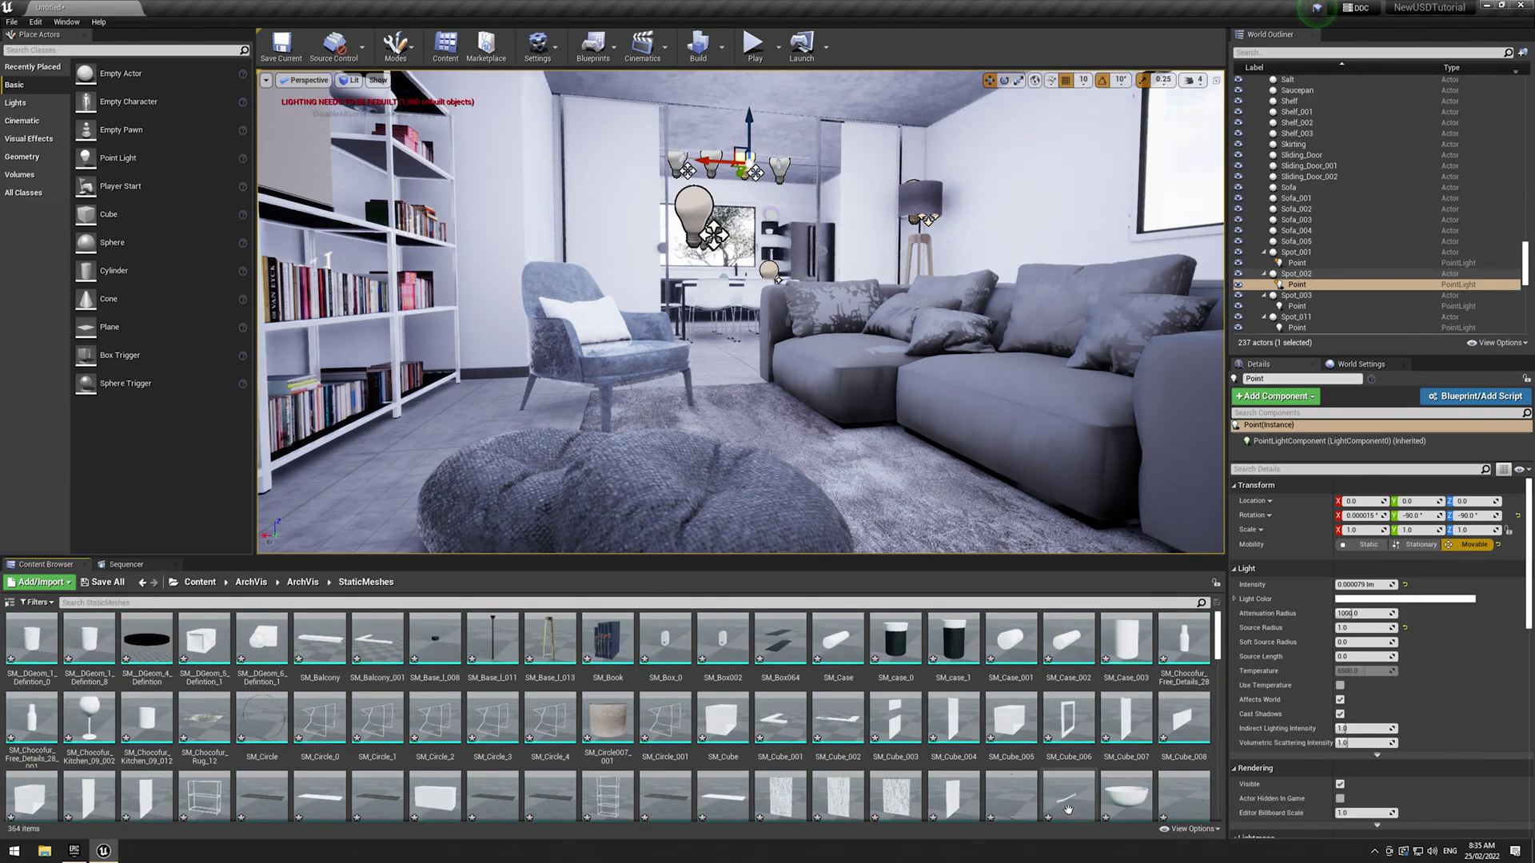
{"action": "scroll", "coordinate": [567, 693], "scroll_direction": "down", "scroll_amount": 10}
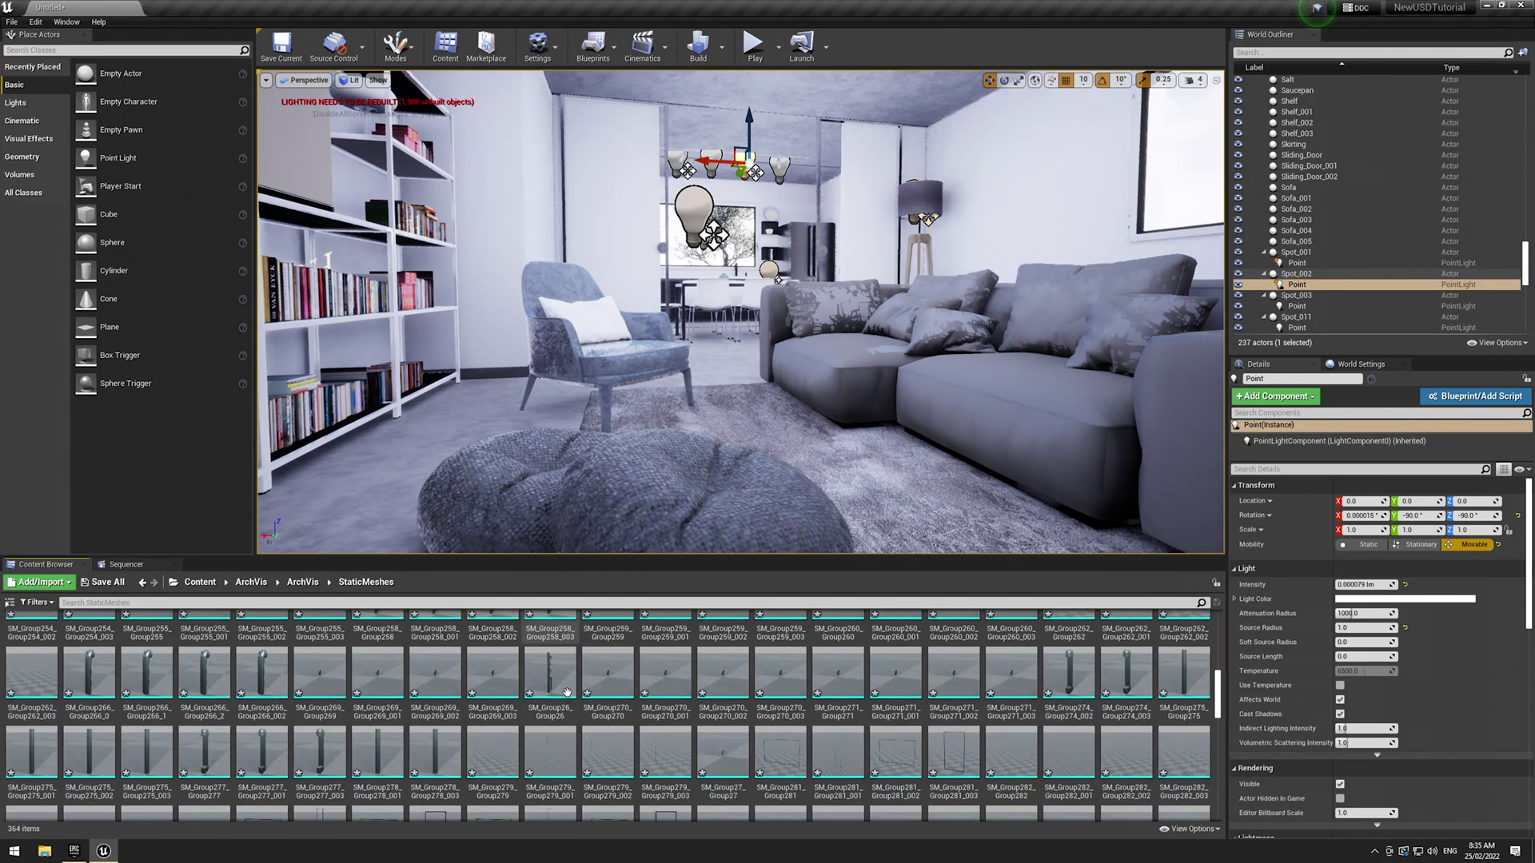
{"action": "scroll", "coordinate": [567, 692], "scroll_direction": "down", "scroll_amount": 10}
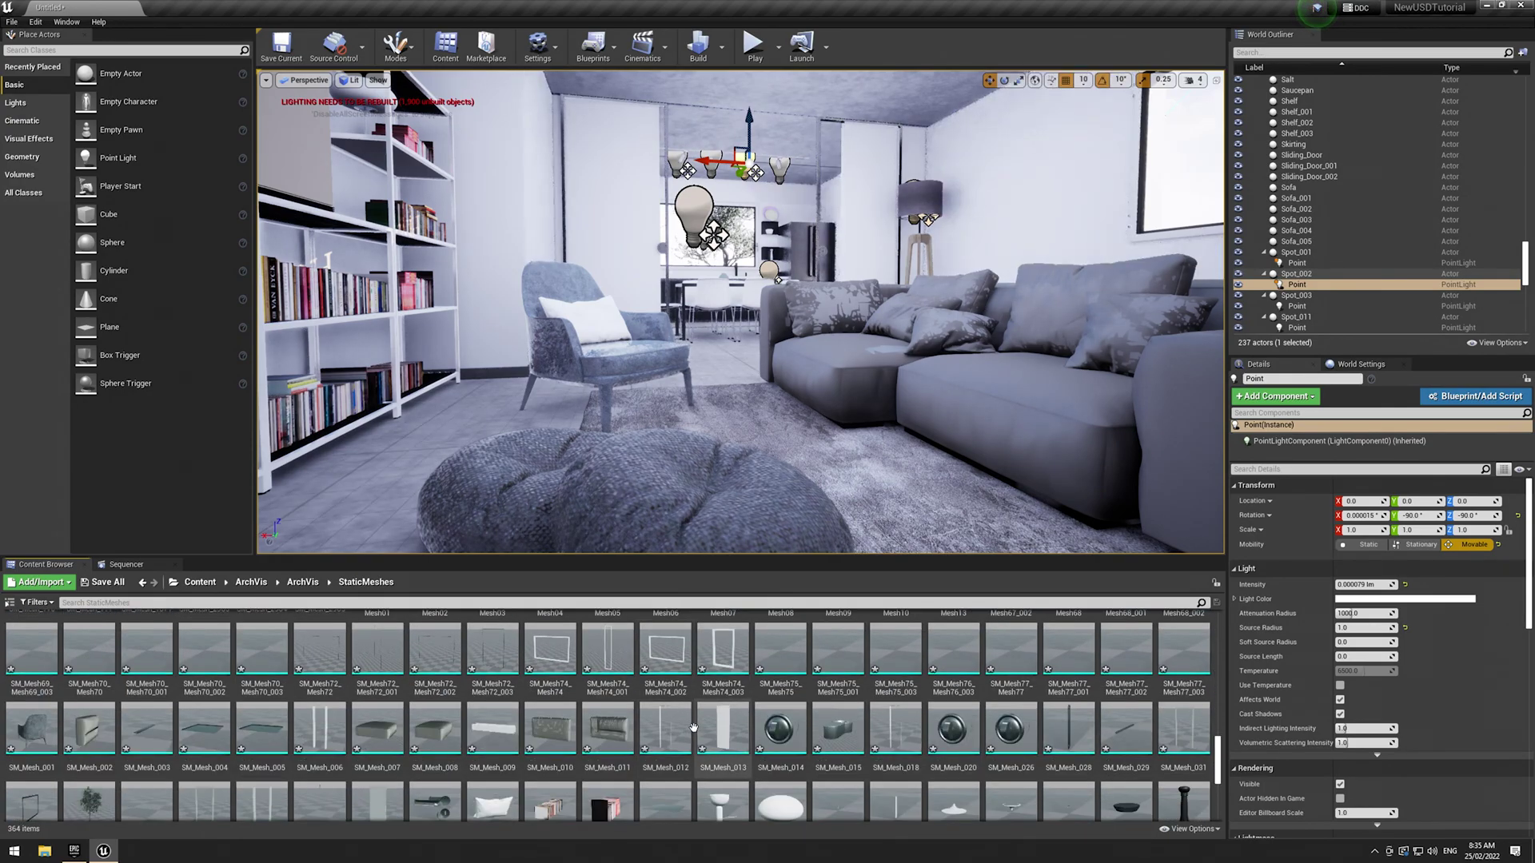
{"action": "left_click", "coordinate": [200, 582]}
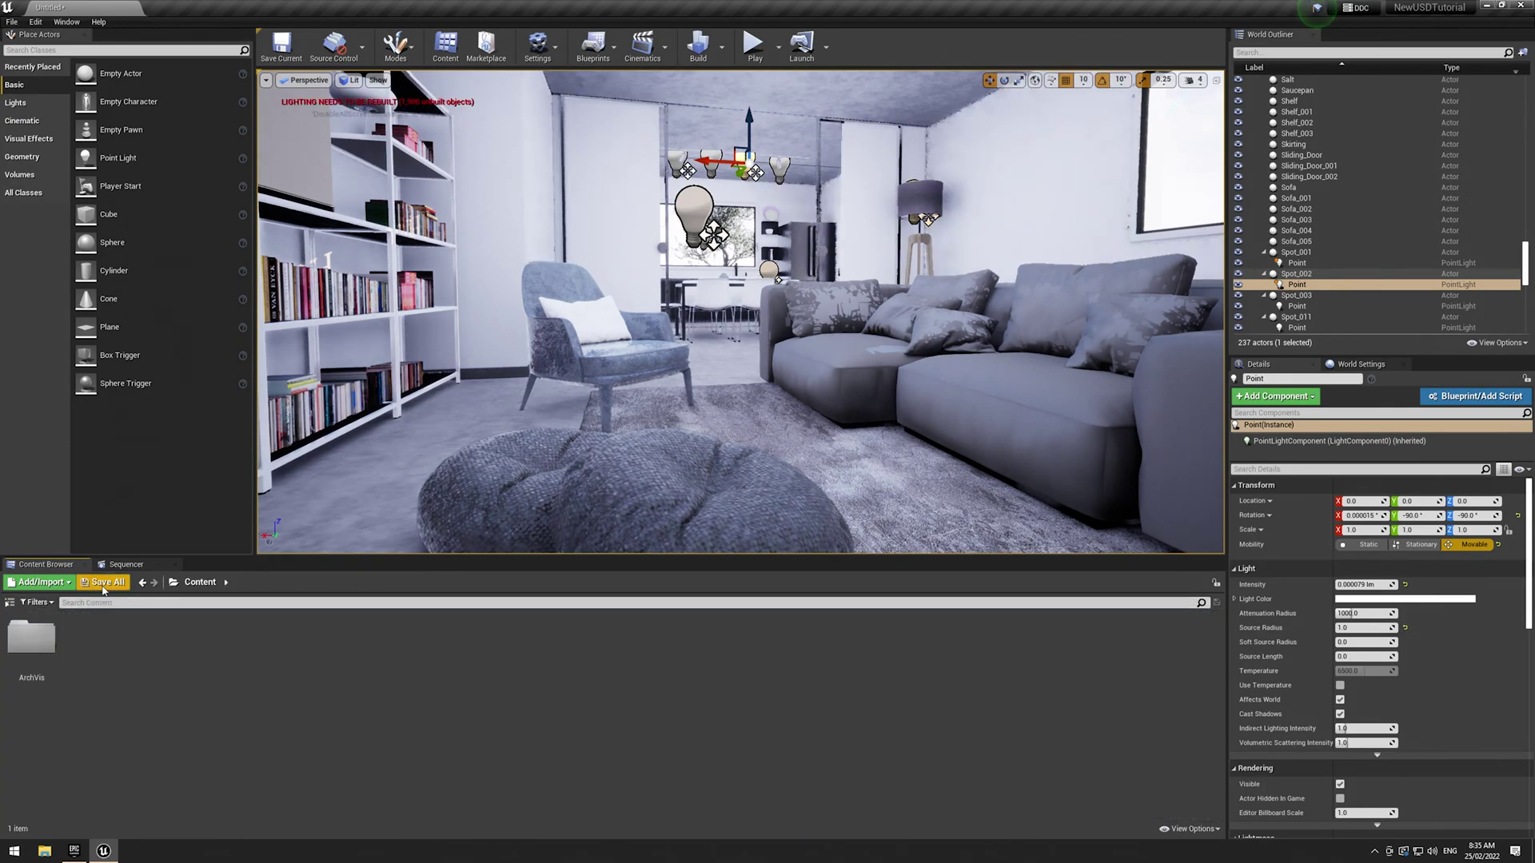
- Save all the imported ArchVis assets and dismiss the request to save the untitled level
{"action": "left_click", "coordinate": [103, 585]}
{"action": "left_click", "coordinate": [869, 544]}
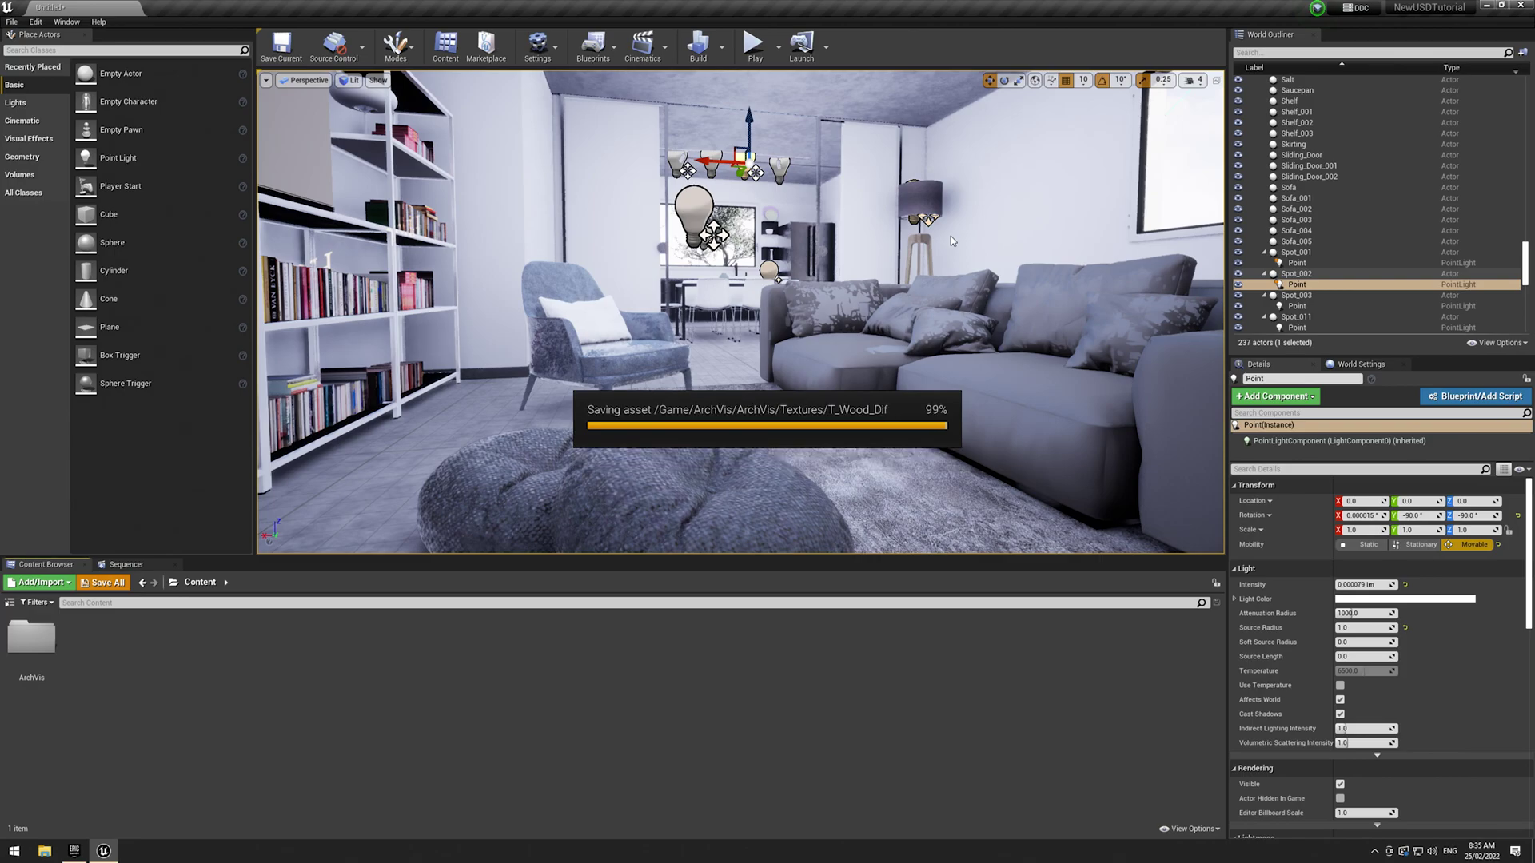
{"action": "left_click", "coordinate": [1100, 225]}
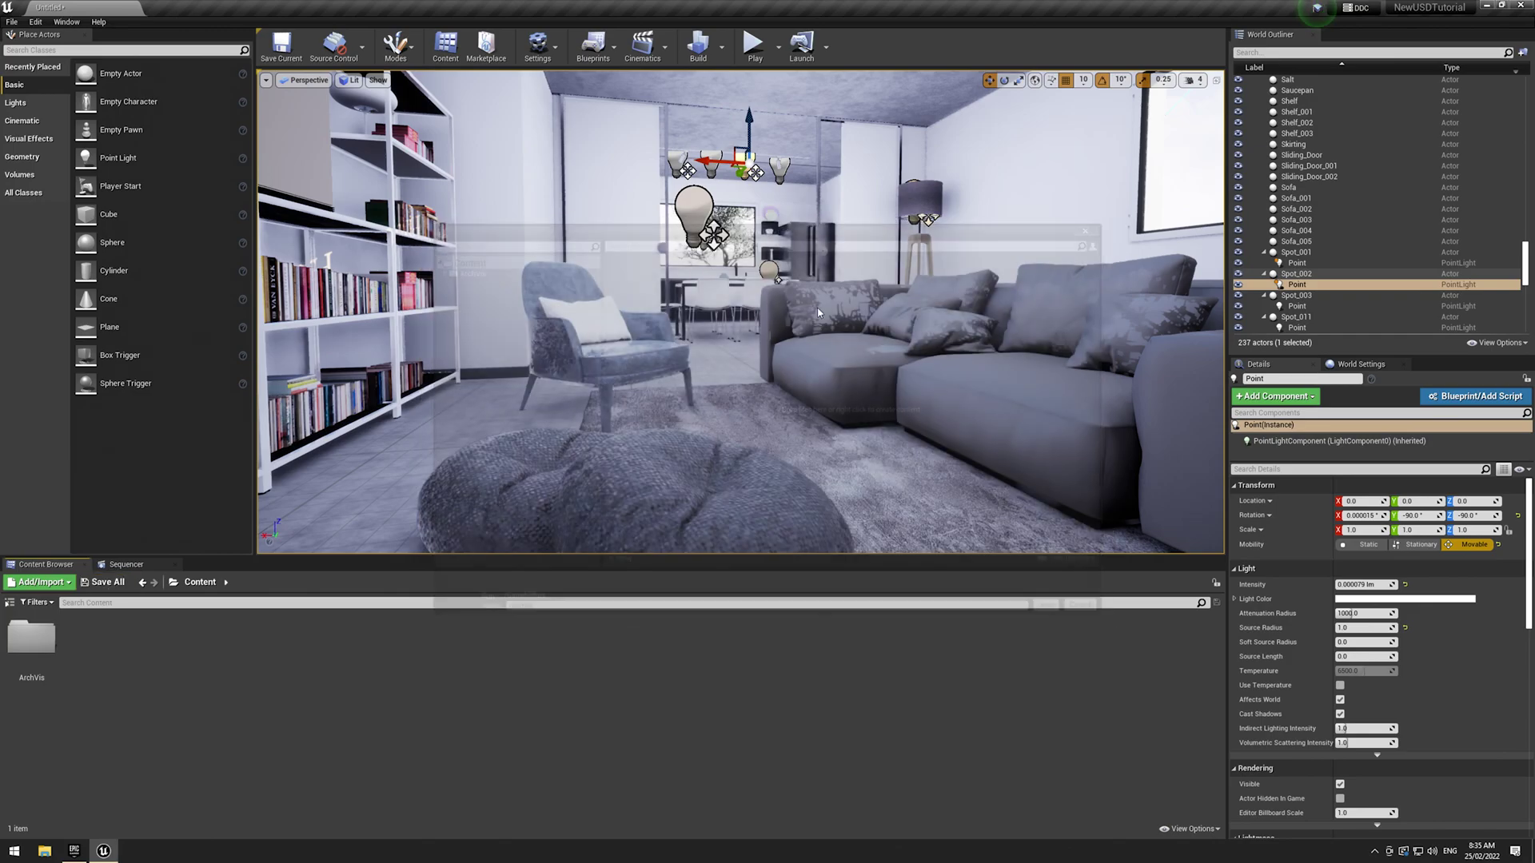
- Set the point lights under Spot_003 and Spot_011 to Movable and delete the imported Sun directional light
{"action": "left_click", "coordinate": [1345, 306]}
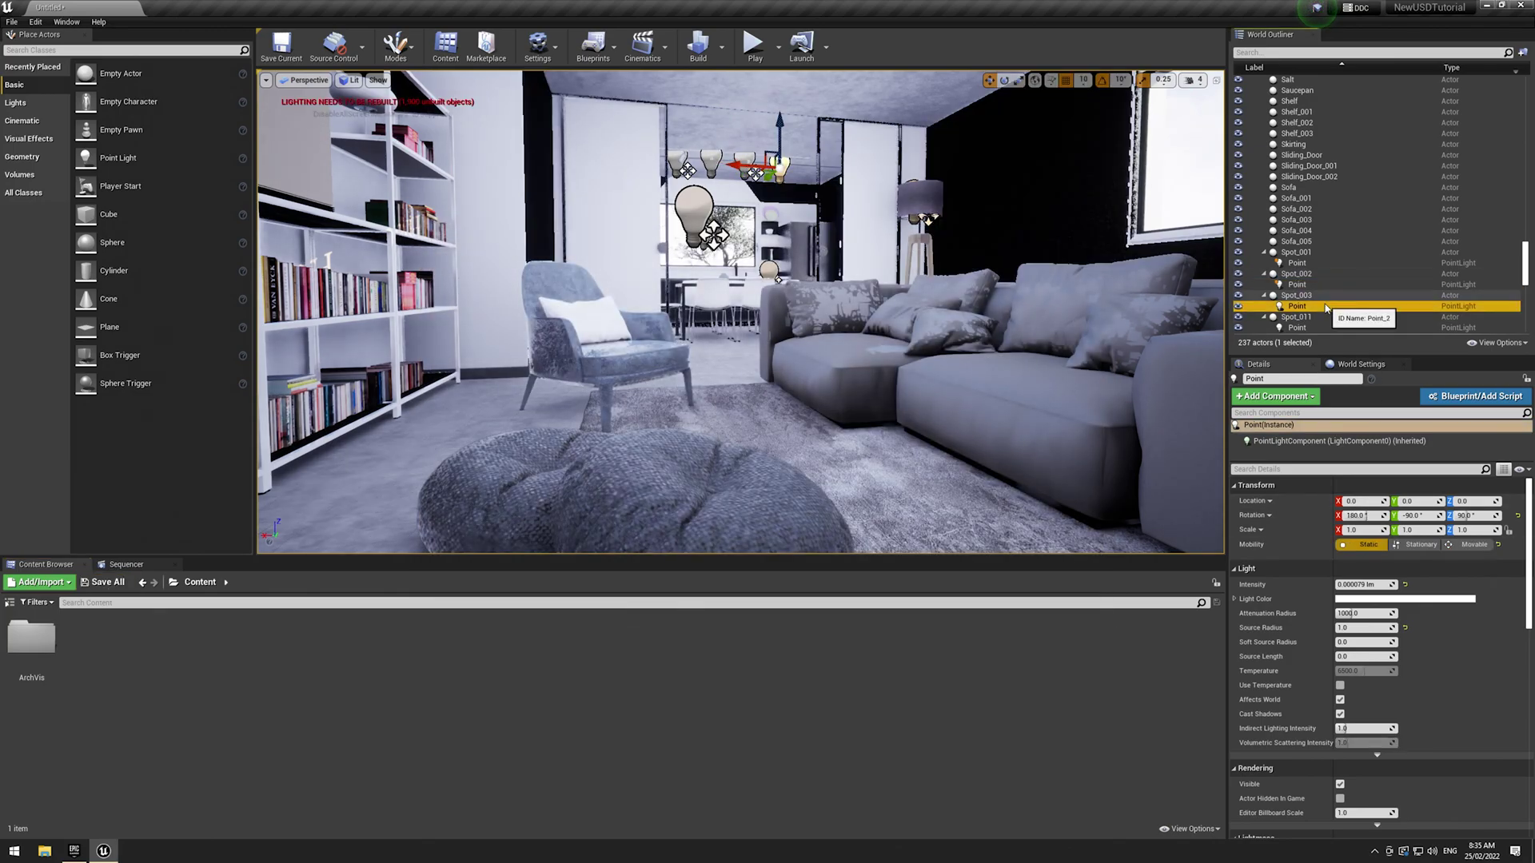
{"action": "scroll", "coordinate": [1351, 240], "scroll_direction": "down", "scroll_amount": 4}
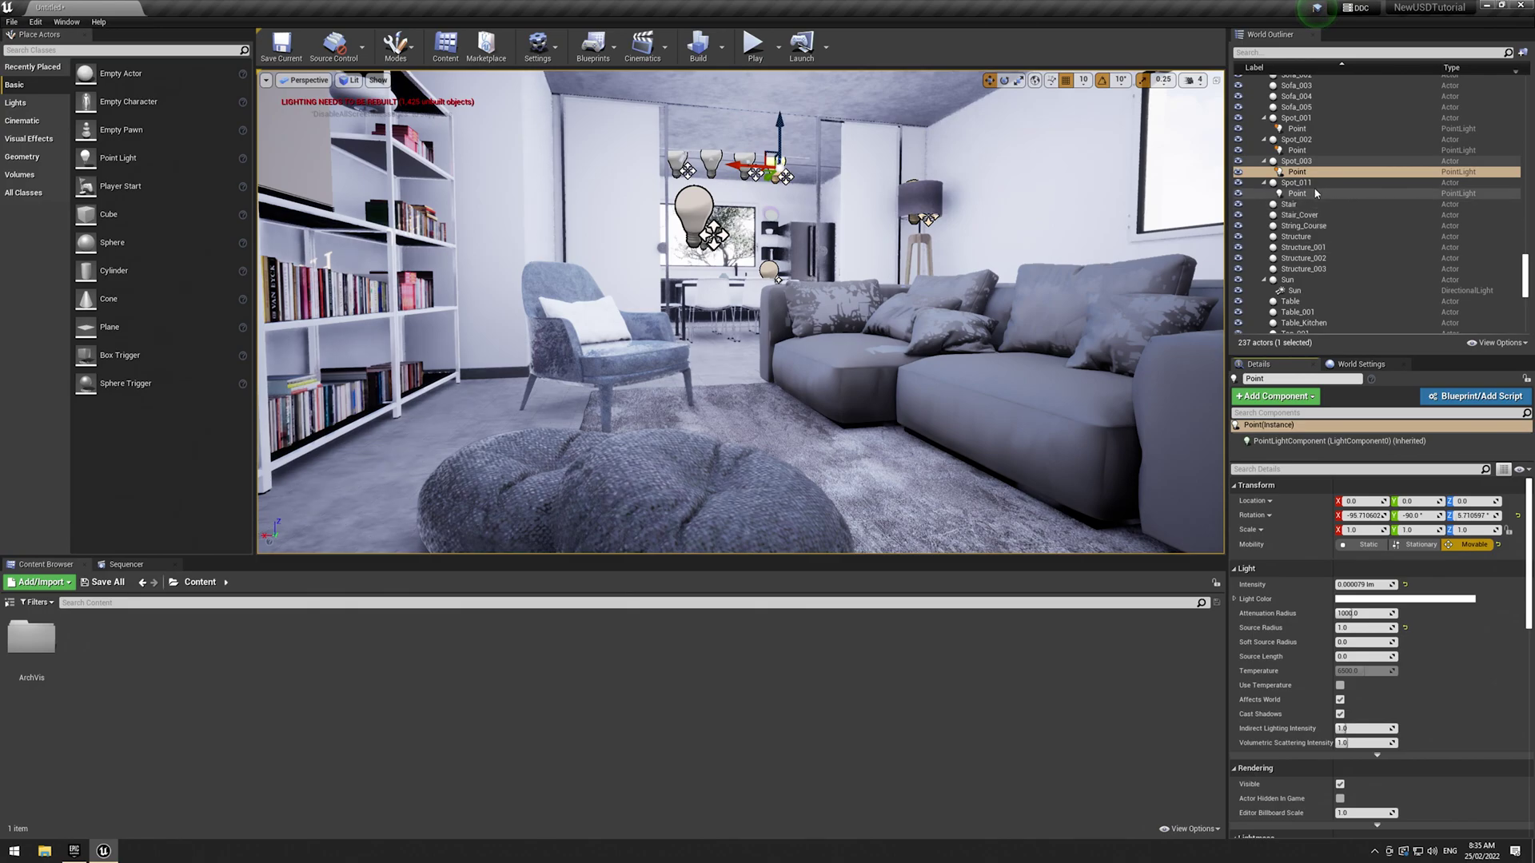
{"action": "left_click", "coordinate": [1297, 193]}
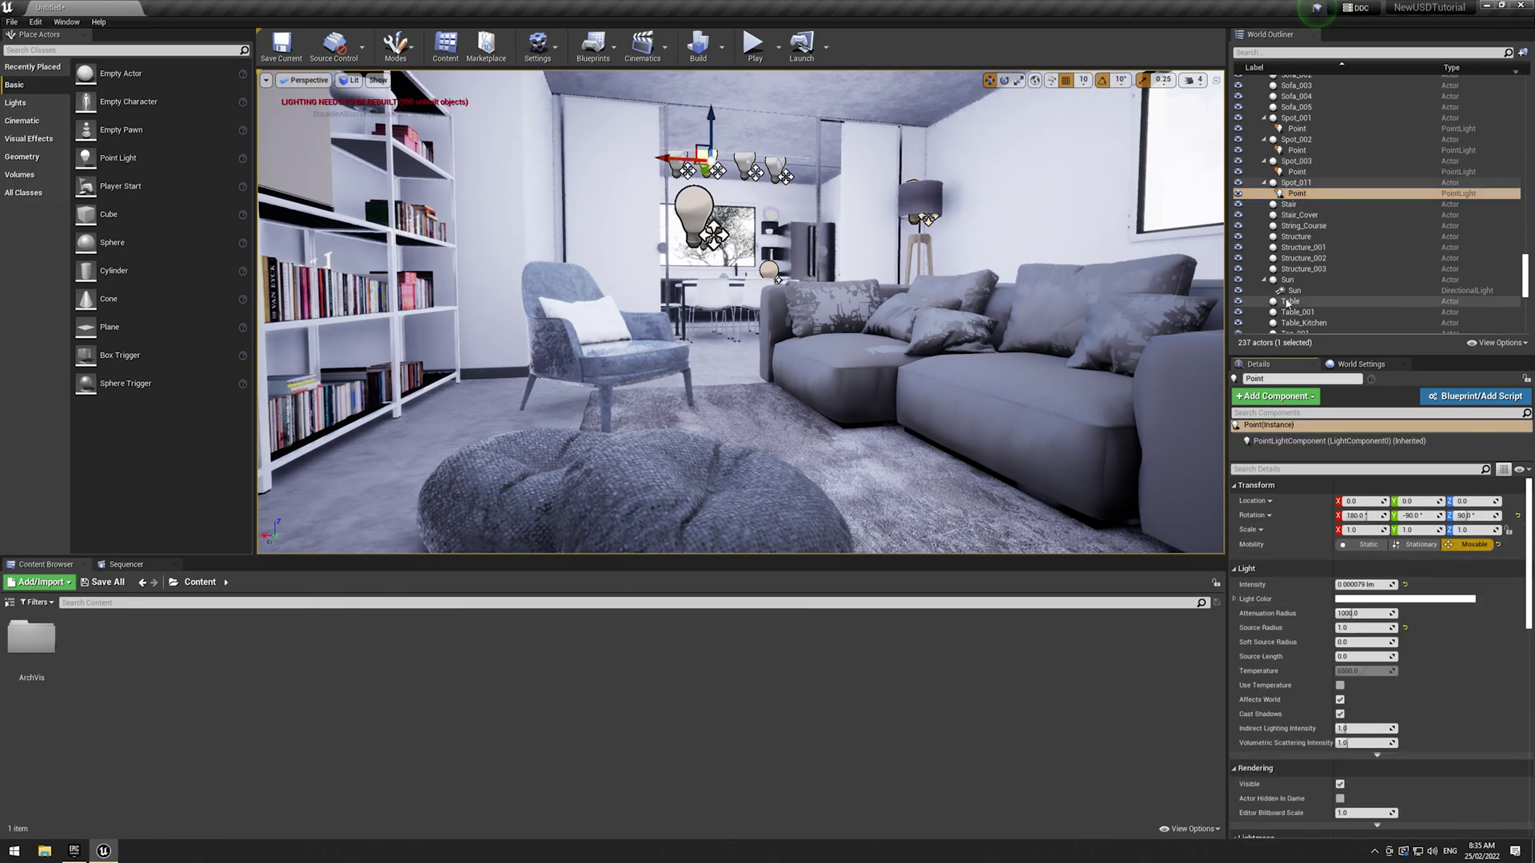
{"action": "left_click", "coordinate": [1327, 291]}
{"action": "key", "text": "Delete"}
- Set the mobility of the level's directional Light Source to Movable and select the SkyLight
{"action": "scroll", "coordinate": [1340, 315], "scroll_direction": "down", "scroll_amount": 6}
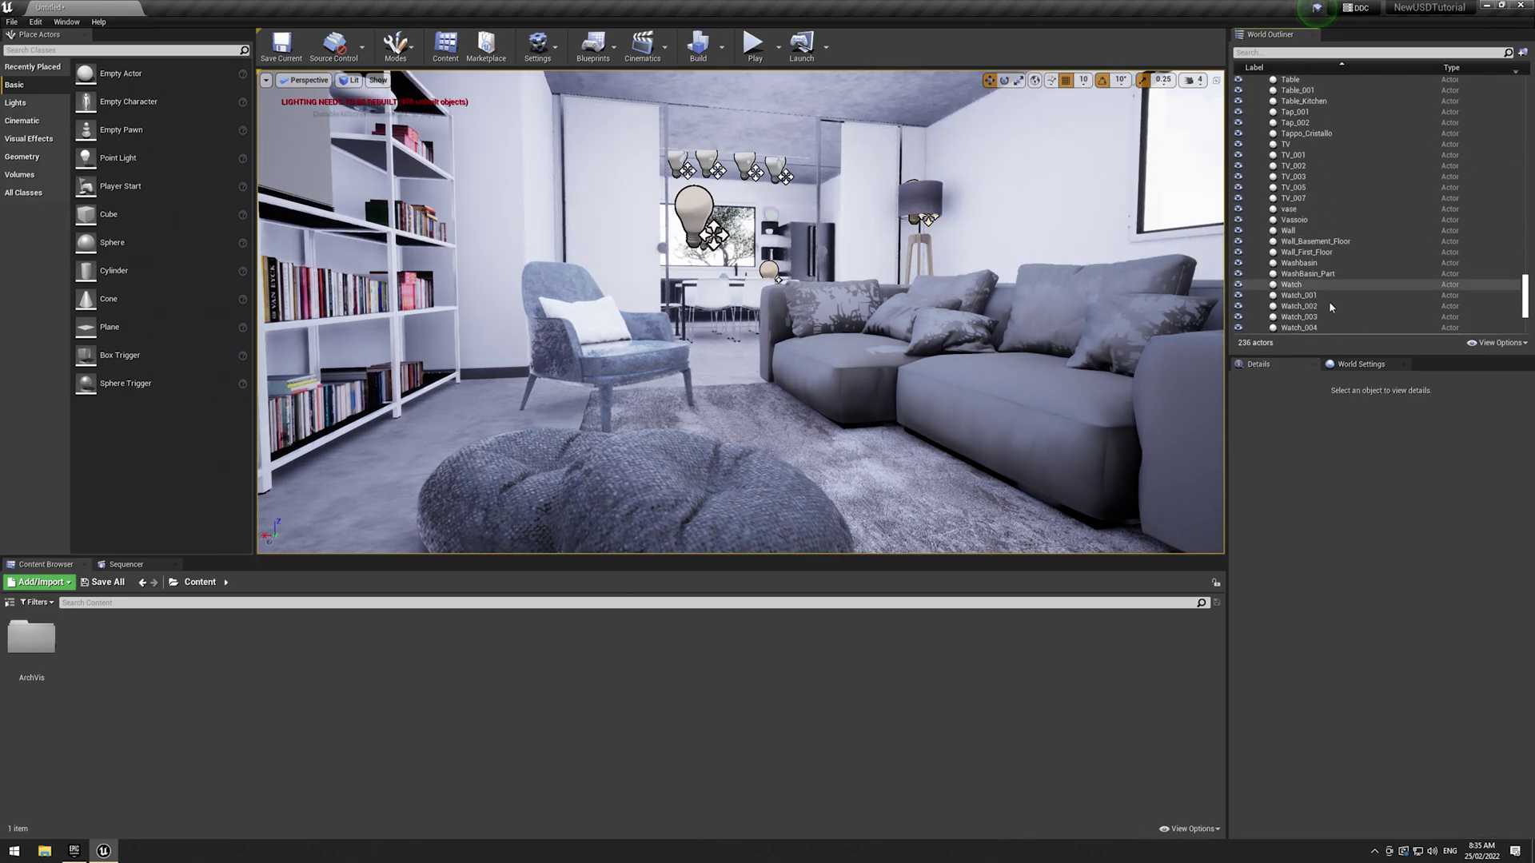
{"action": "left_click", "coordinate": [1299, 306]}
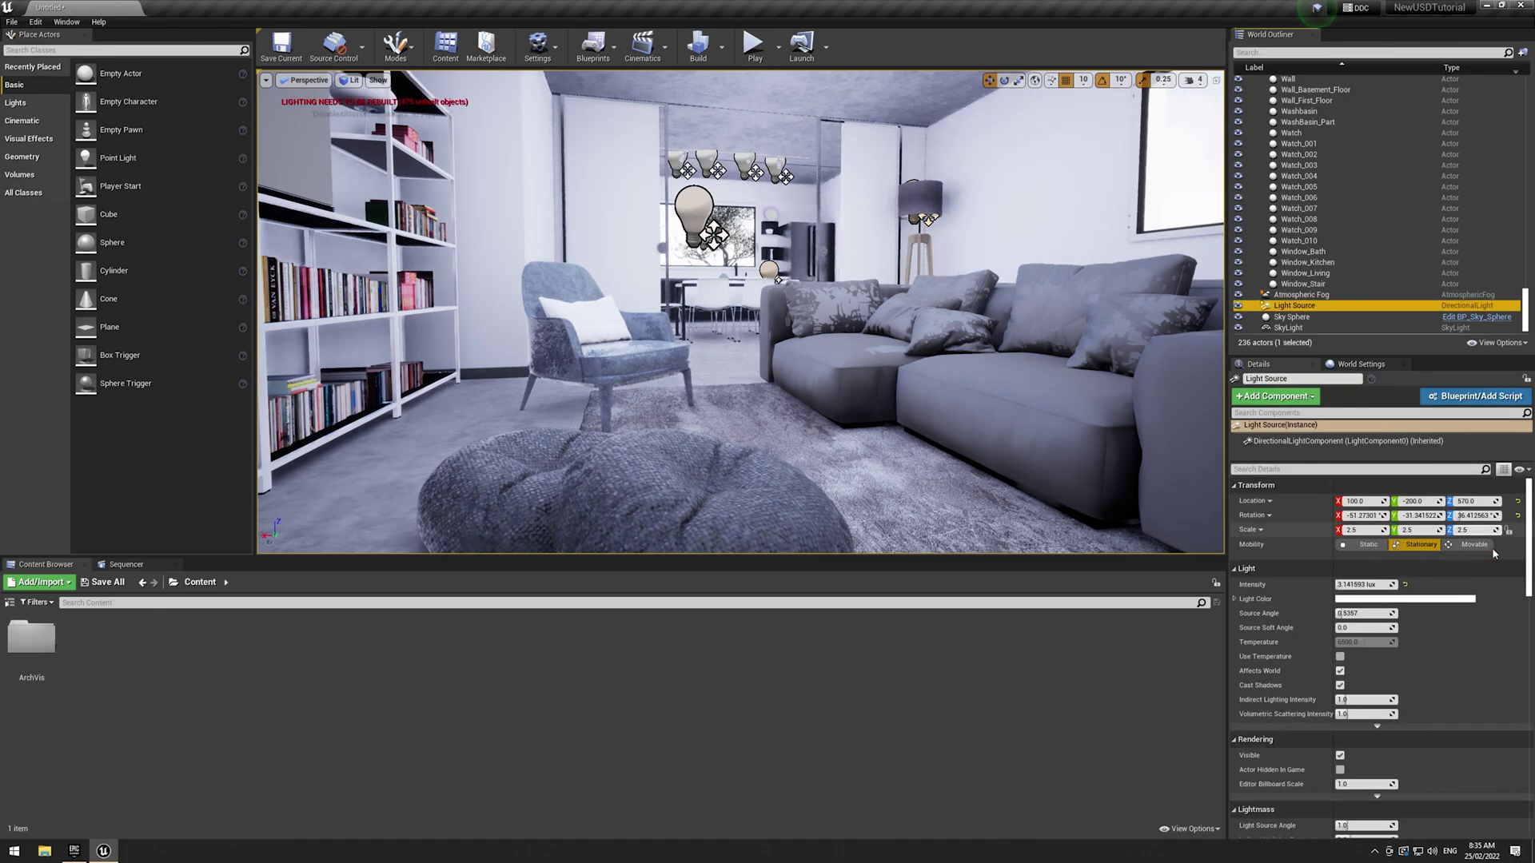
{"action": "left_click", "coordinate": [1352, 328]}
- Examine the living room's sofa, poufs, rug and floor from several viewpoints
{"action": "right_click_drag", "start_coordinate": [944, 312], "coordinate": [296, 375]}
{"action": "key", "text": "s"}
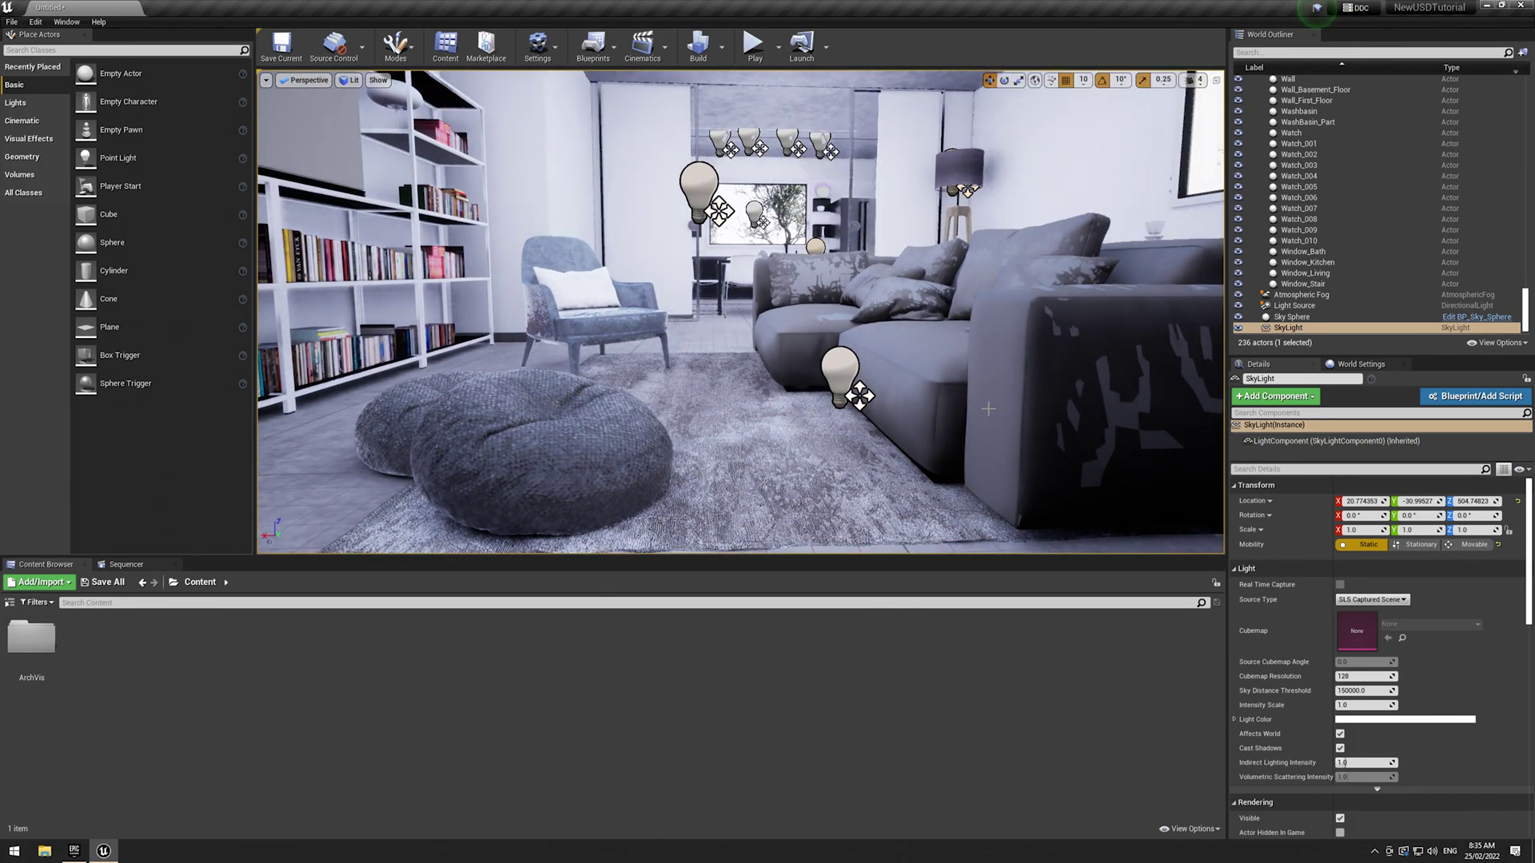
{"action": "left_click", "coordinate": [1063, 352]}
{"action": "left_click", "coordinate": [880, 352]}
{"action": "left_click", "coordinate": [796, 335]}
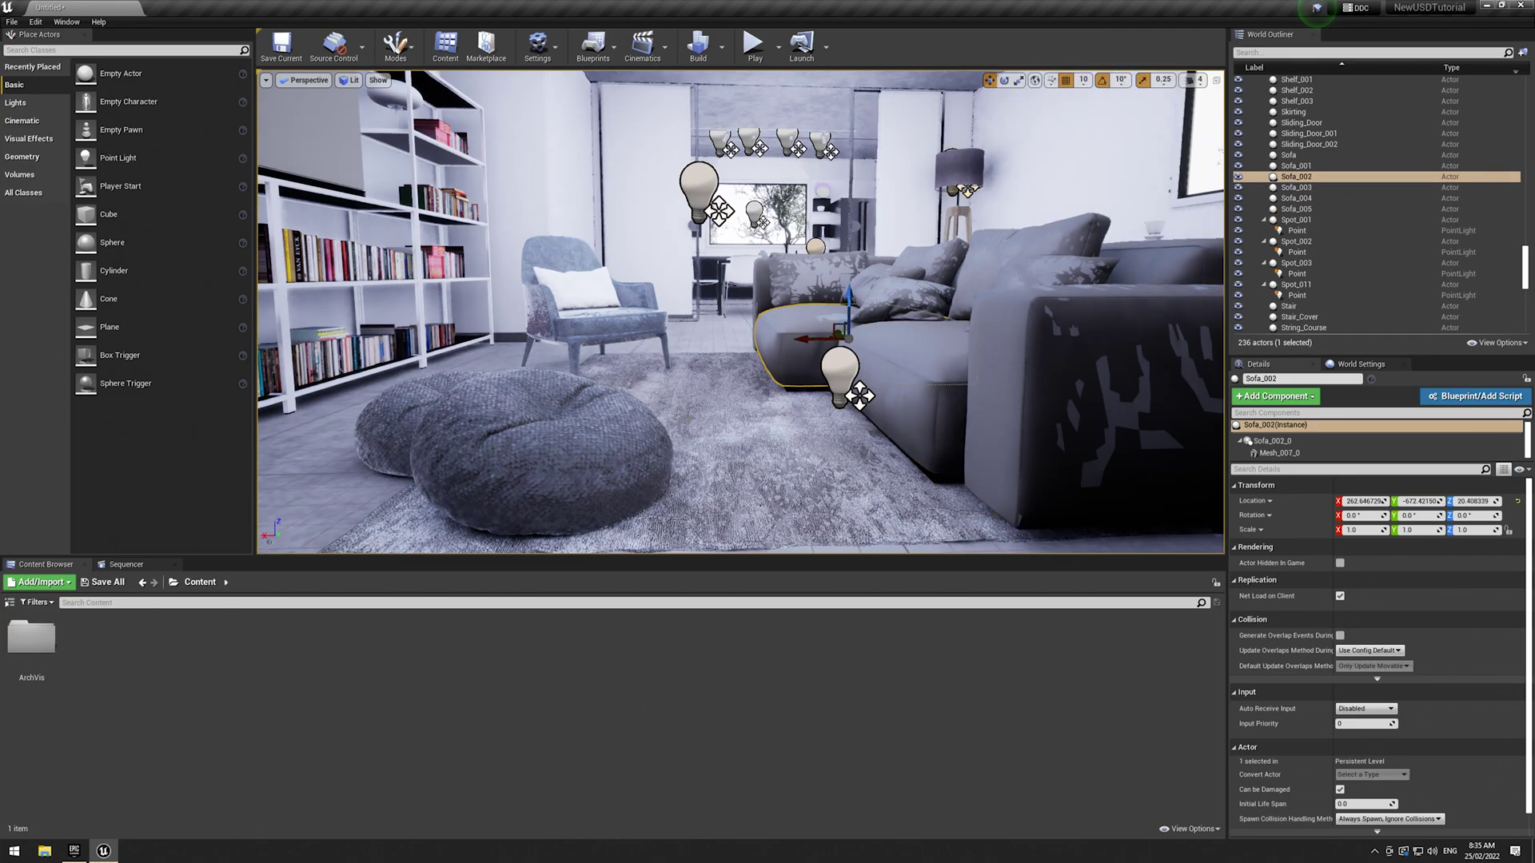
{"action": "left_click", "coordinate": [560, 452]}
{"action": "left_click", "coordinate": [686, 471]}
{"action": "right_click_drag", "start_coordinate": [685, 472], "coordinate": [618, 402]}
{"action": "key", "text": "w"}
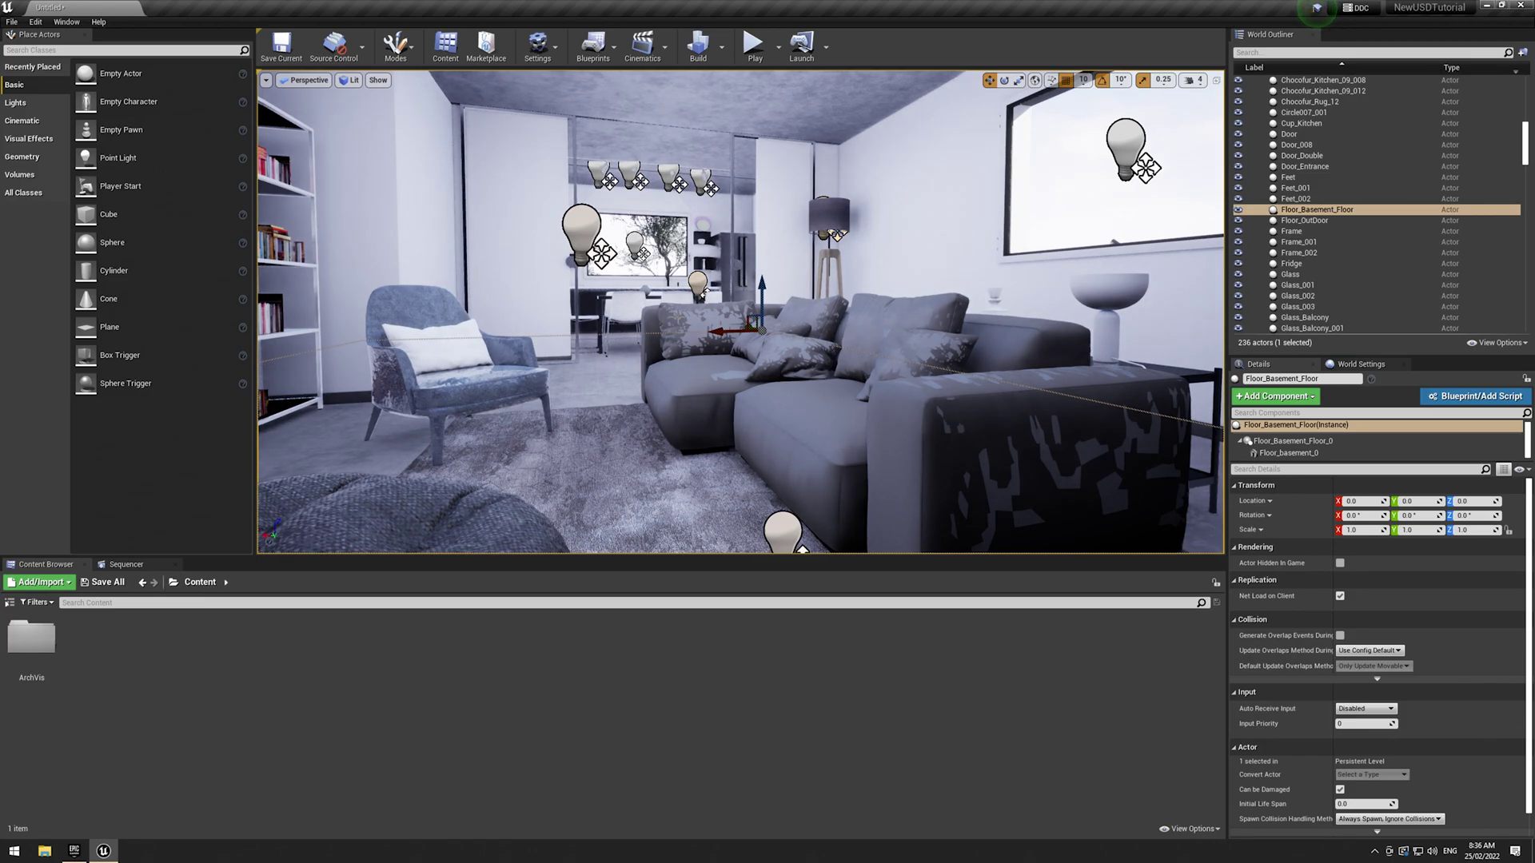
{"action": "right_click_drag", "start_coordinate": [617, 402], "coordinate": [712, 353]}
{"action": "key", "text": "s"}
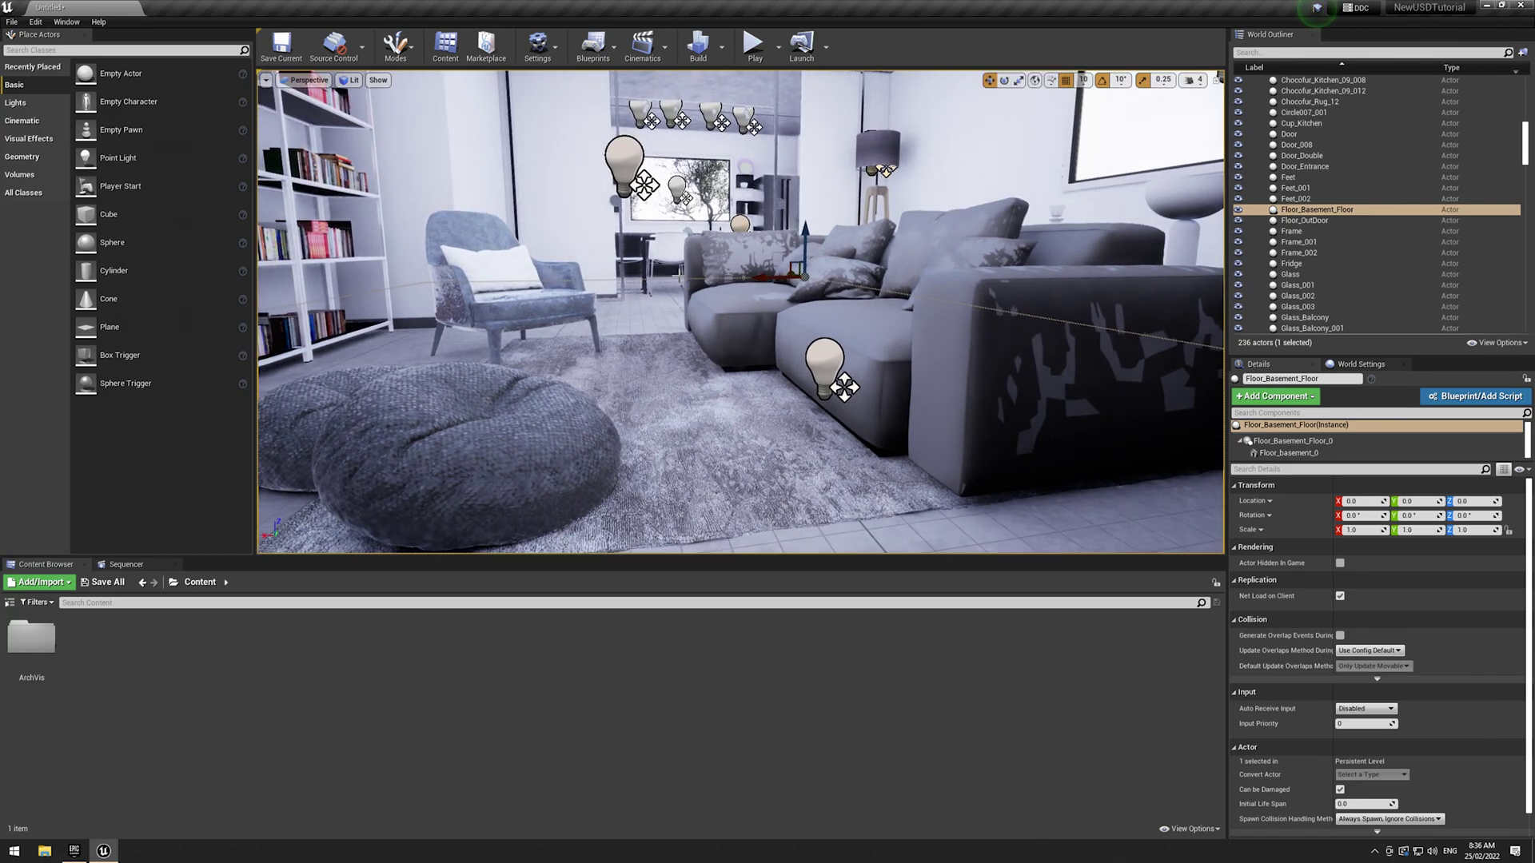
{"action": "right_click_drag", "start_coordinate": [679, 276], "coordinate": [640, 324]}
{"action": "key", "text": "w"}
{"action": "key", "text": "w"}
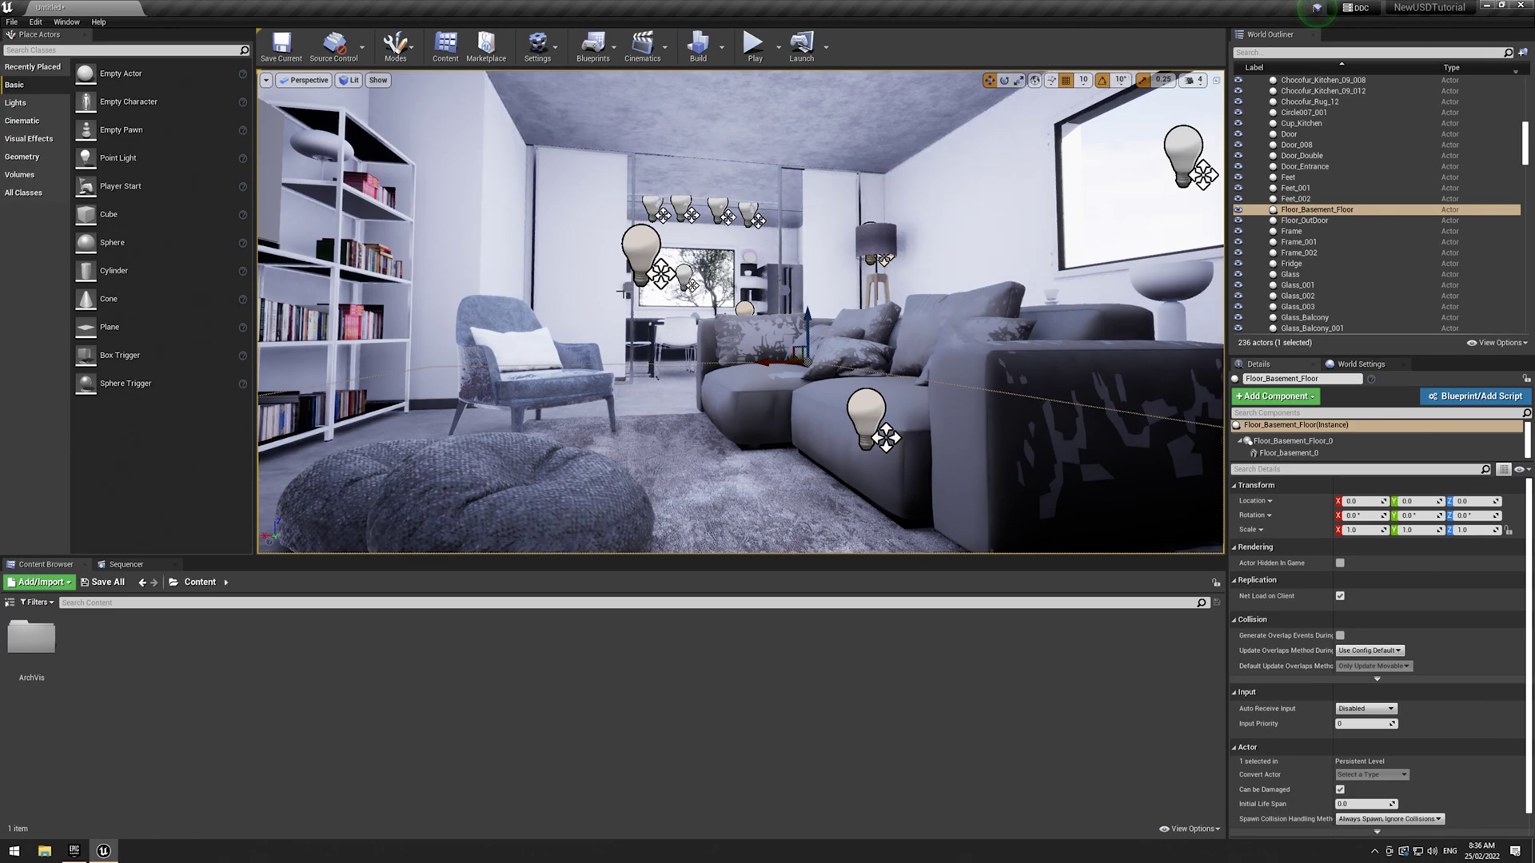
- Preview the living room in Path Tracing mode with the editor icons hidden, and return the viewport to Lit
{"action": "left_click", "coordinate": [348, 81]}
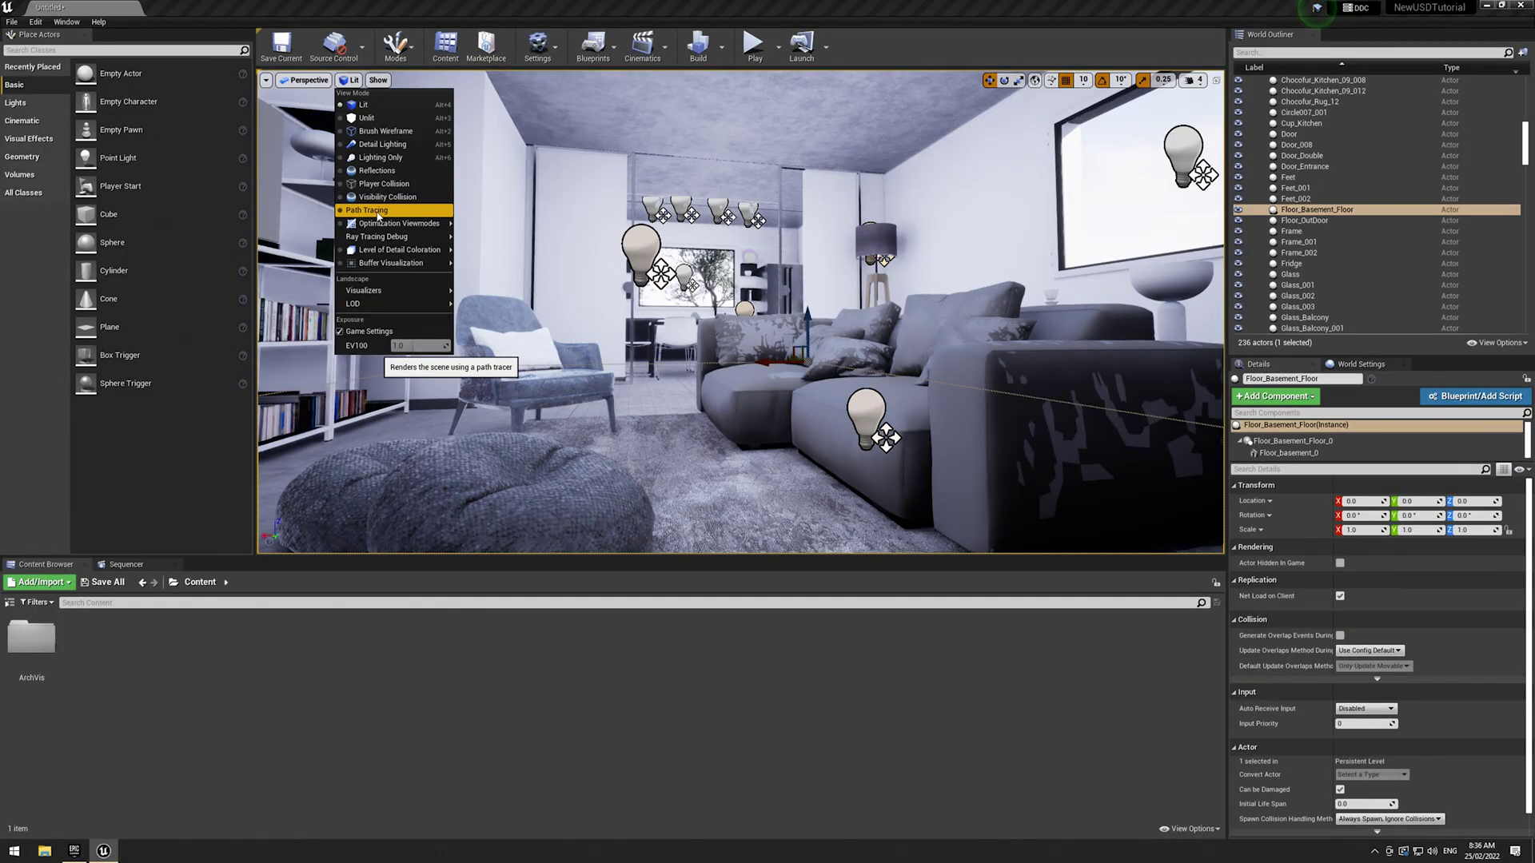
{"action": "left_click", "coordinate": [379, 214]}
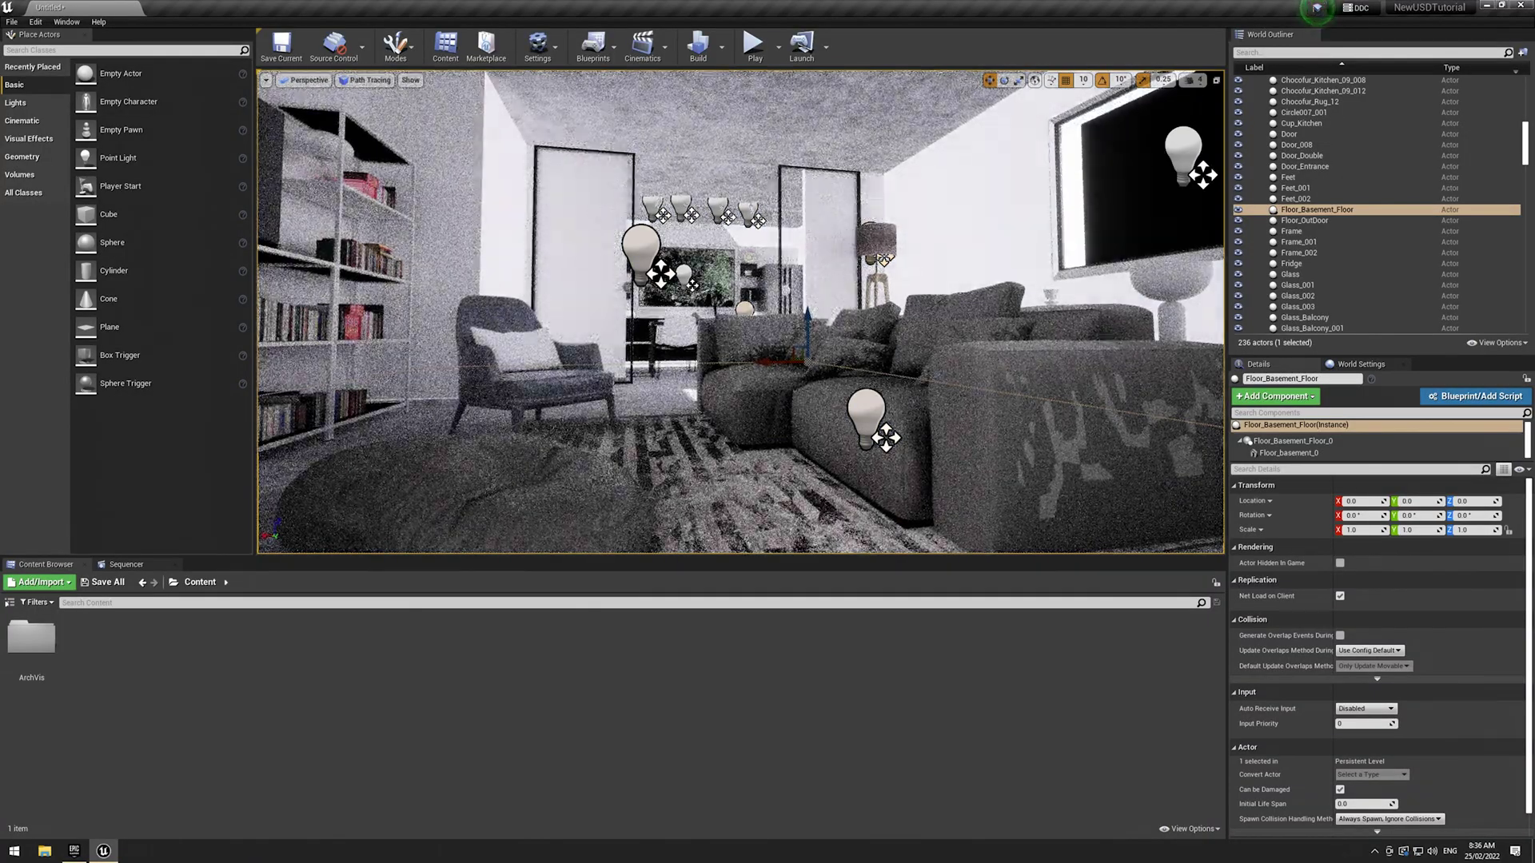
{"action": "right_click_drag", "start_coordinate": [740, 312], "coordinate": [680, 351]}
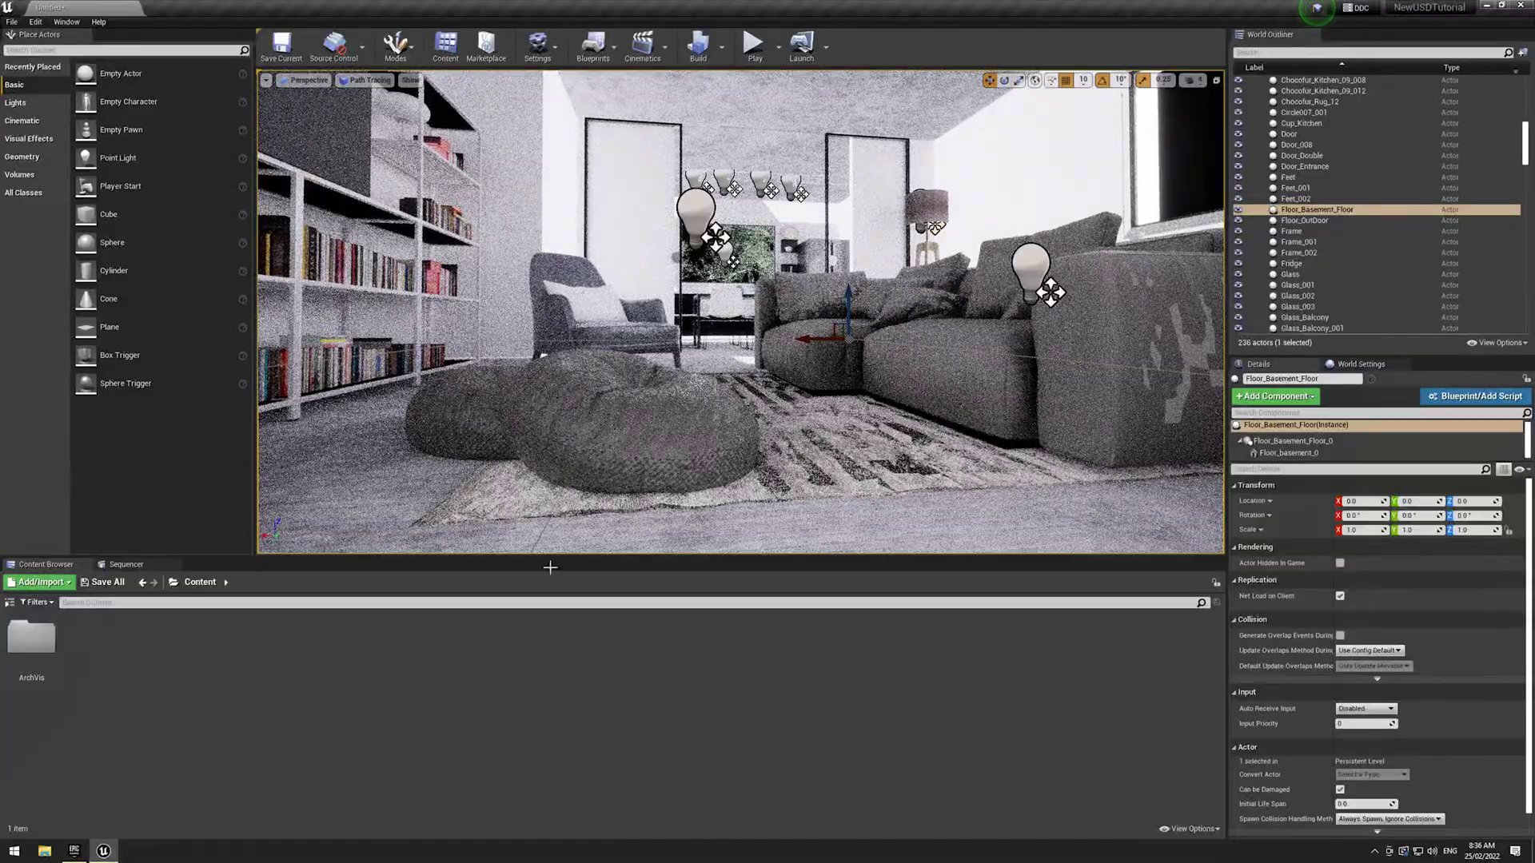
{"action": "key", "text": "g"}
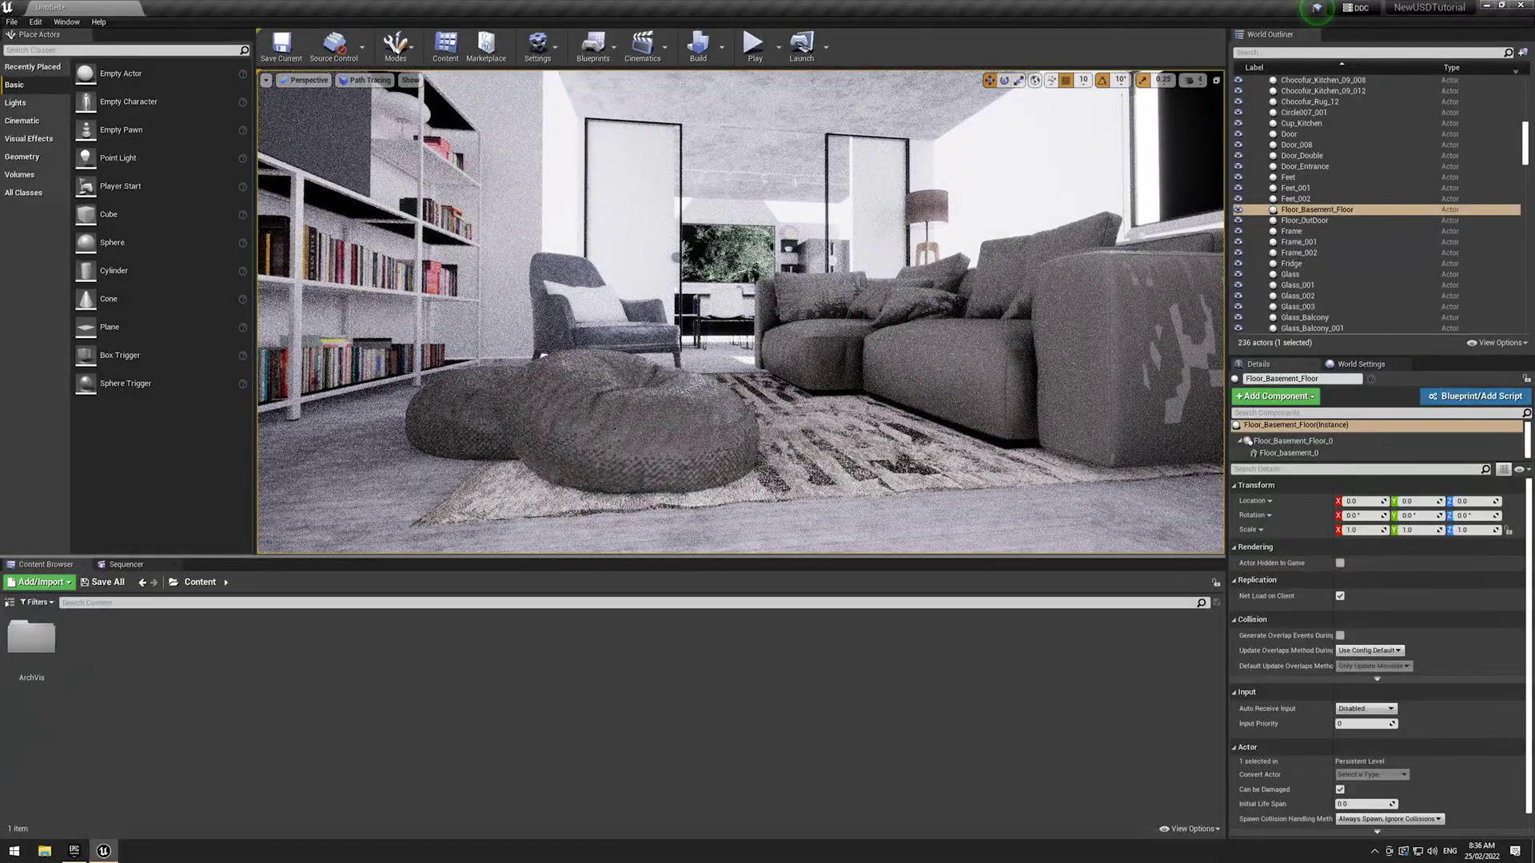
{"action": "right_click_drag", "start_coordinate": [703, 423], "coordinate": [759, 404]}
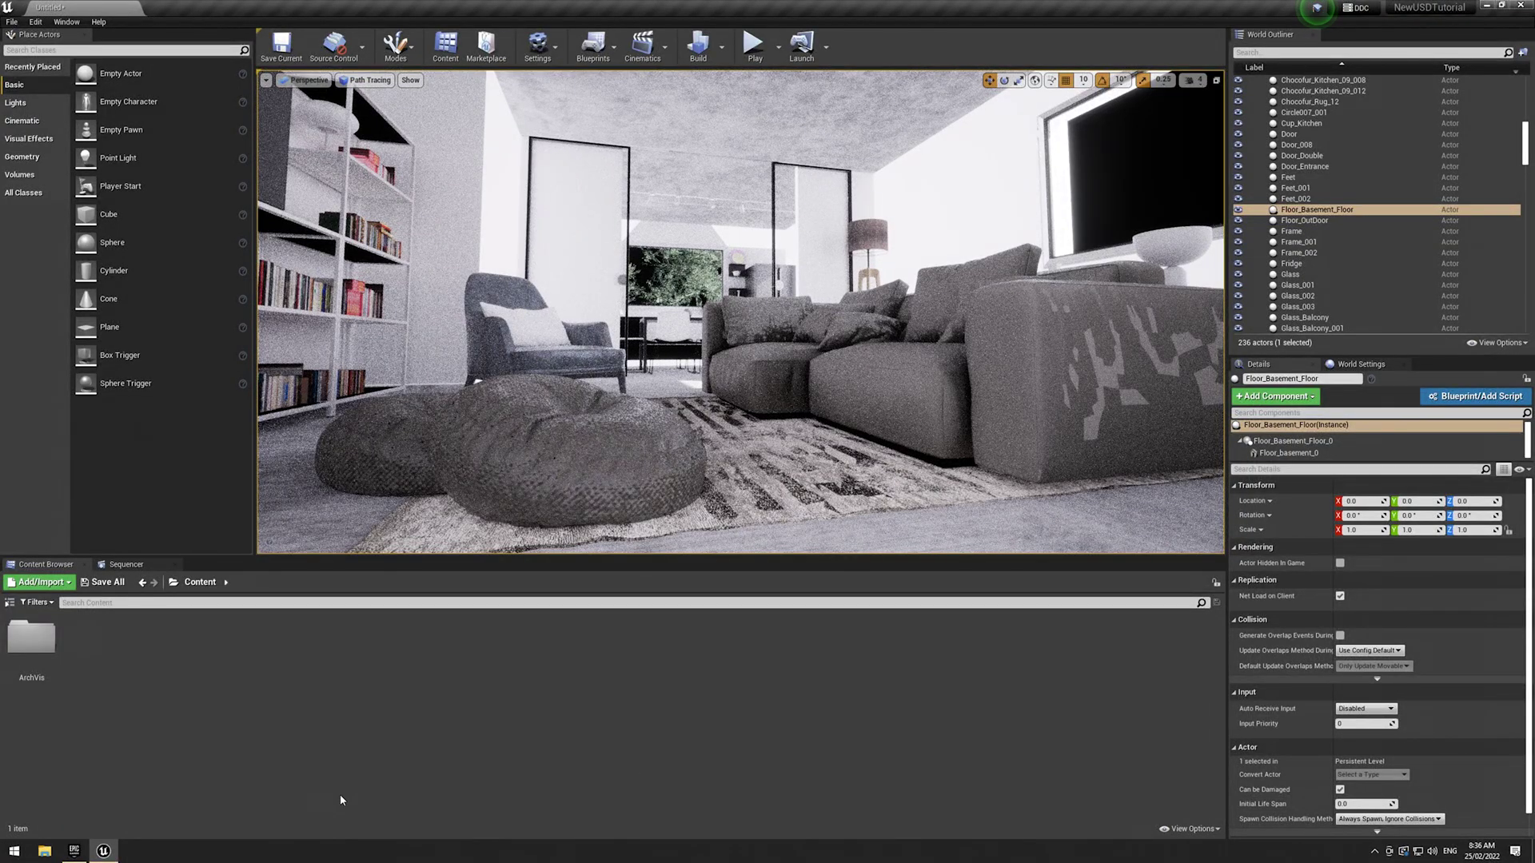
{"action": "left_click", "coordinate": [366, 79]}
{"action": "left_click", "coordinate": [376, 107]}
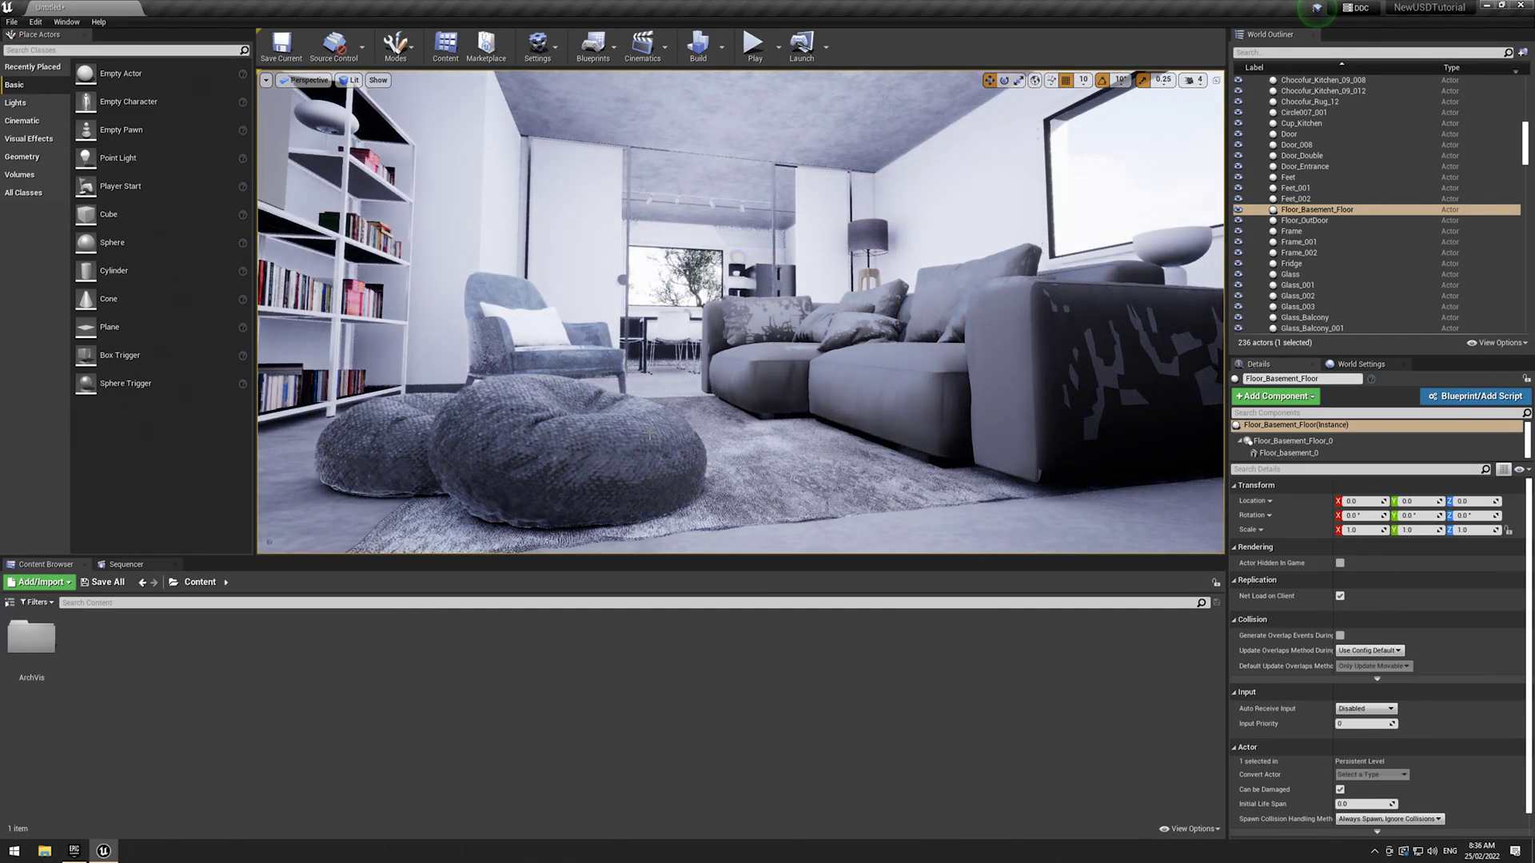
- Save the current level in the Content folder under the name Flat
{"action": "left_click", "coordinate": [276, 56]}
{"action": "type", "text": "Fla"}
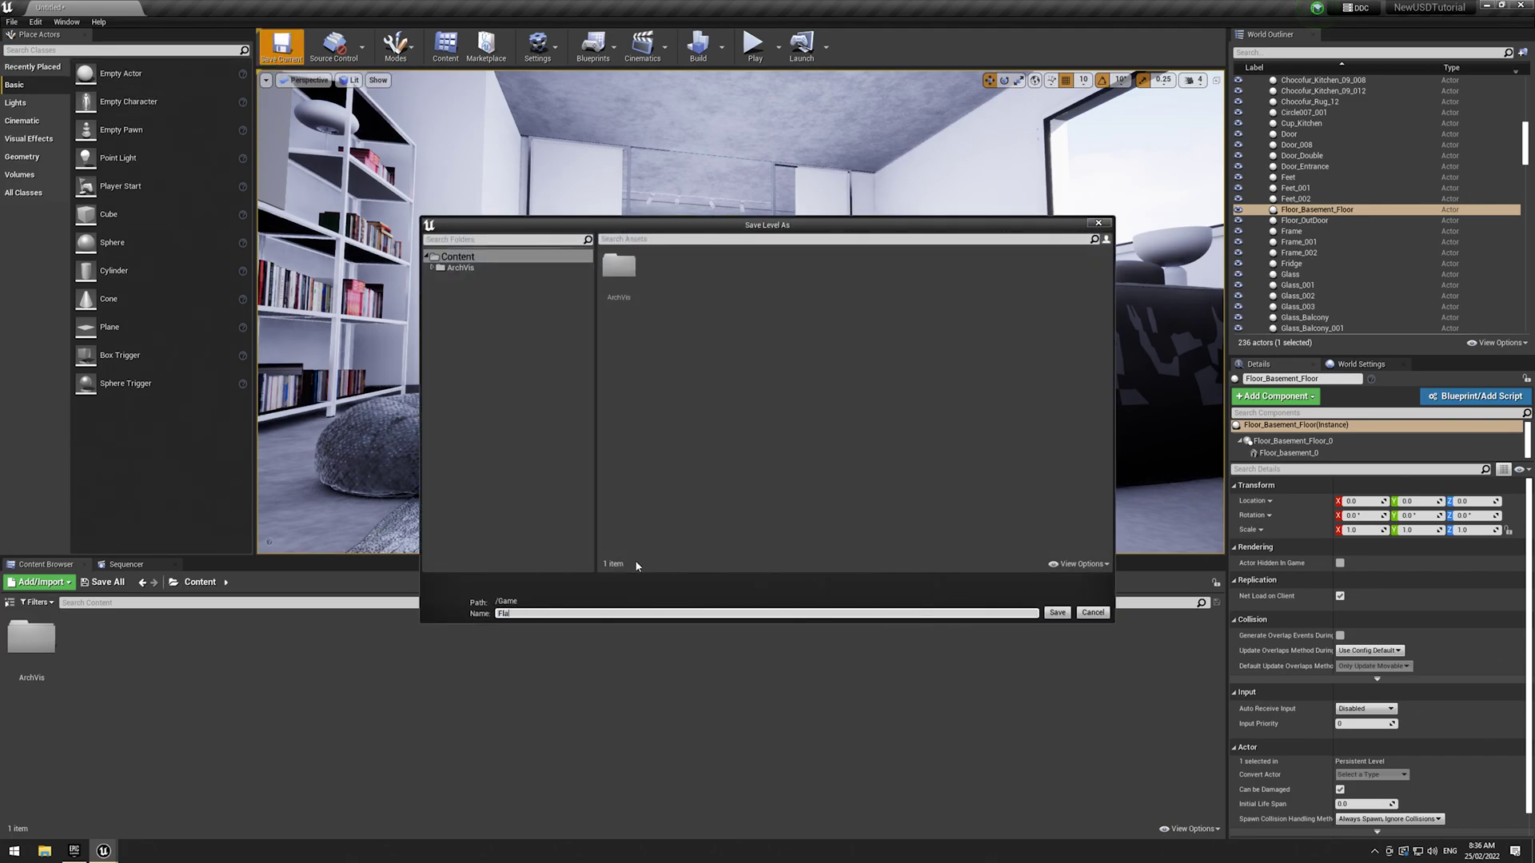
{"action": "type", "text": "t"}
{"action": "key", "text": "Return"}
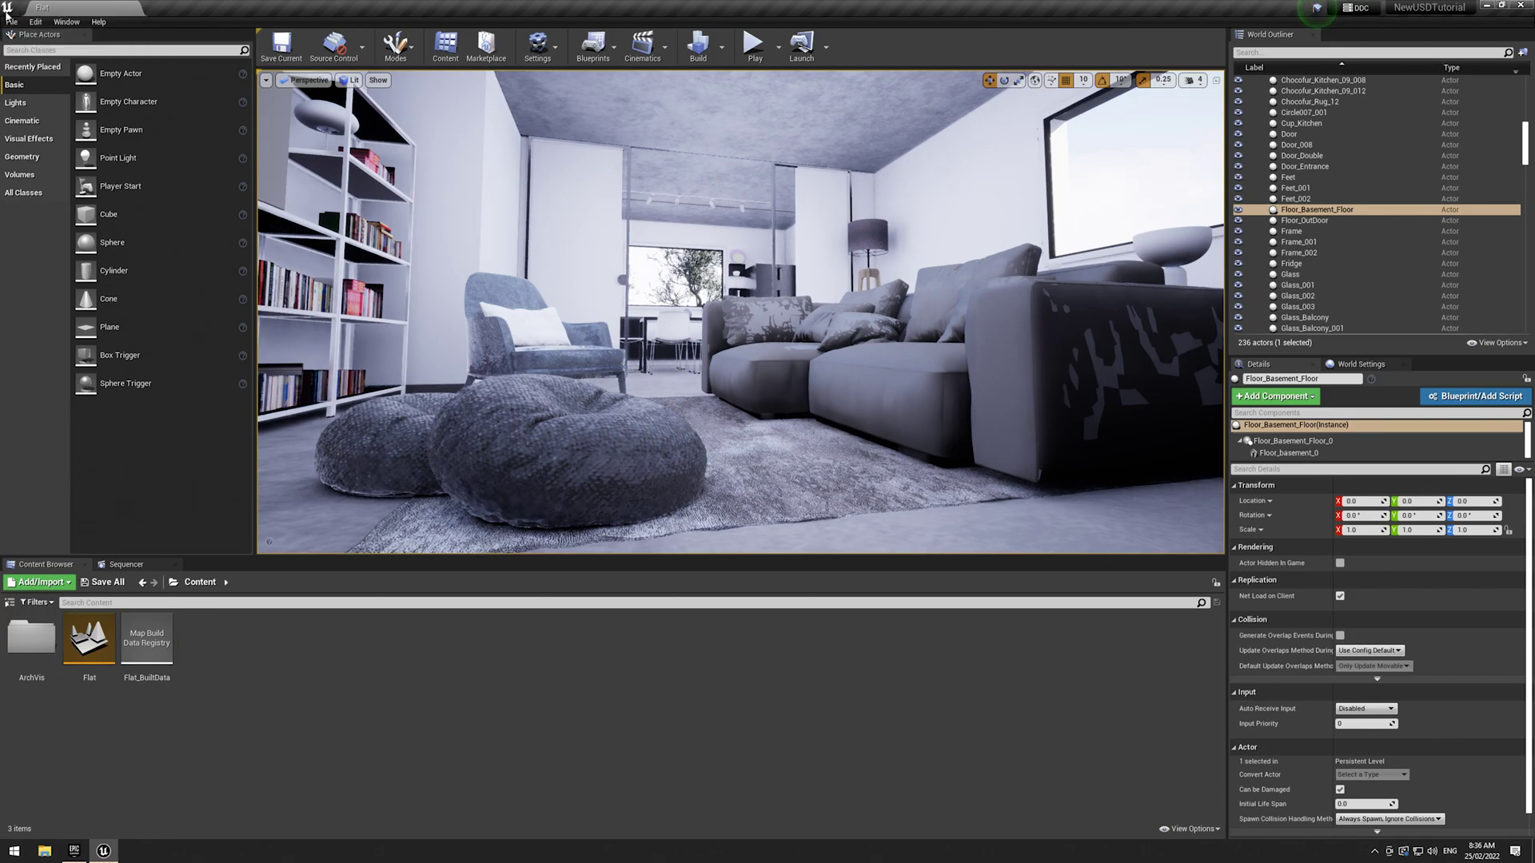
- Create a new level from the Empty Level template and place a USD Stage Actor in it
{"action": "left_click", "coordinate": [11, 21]}
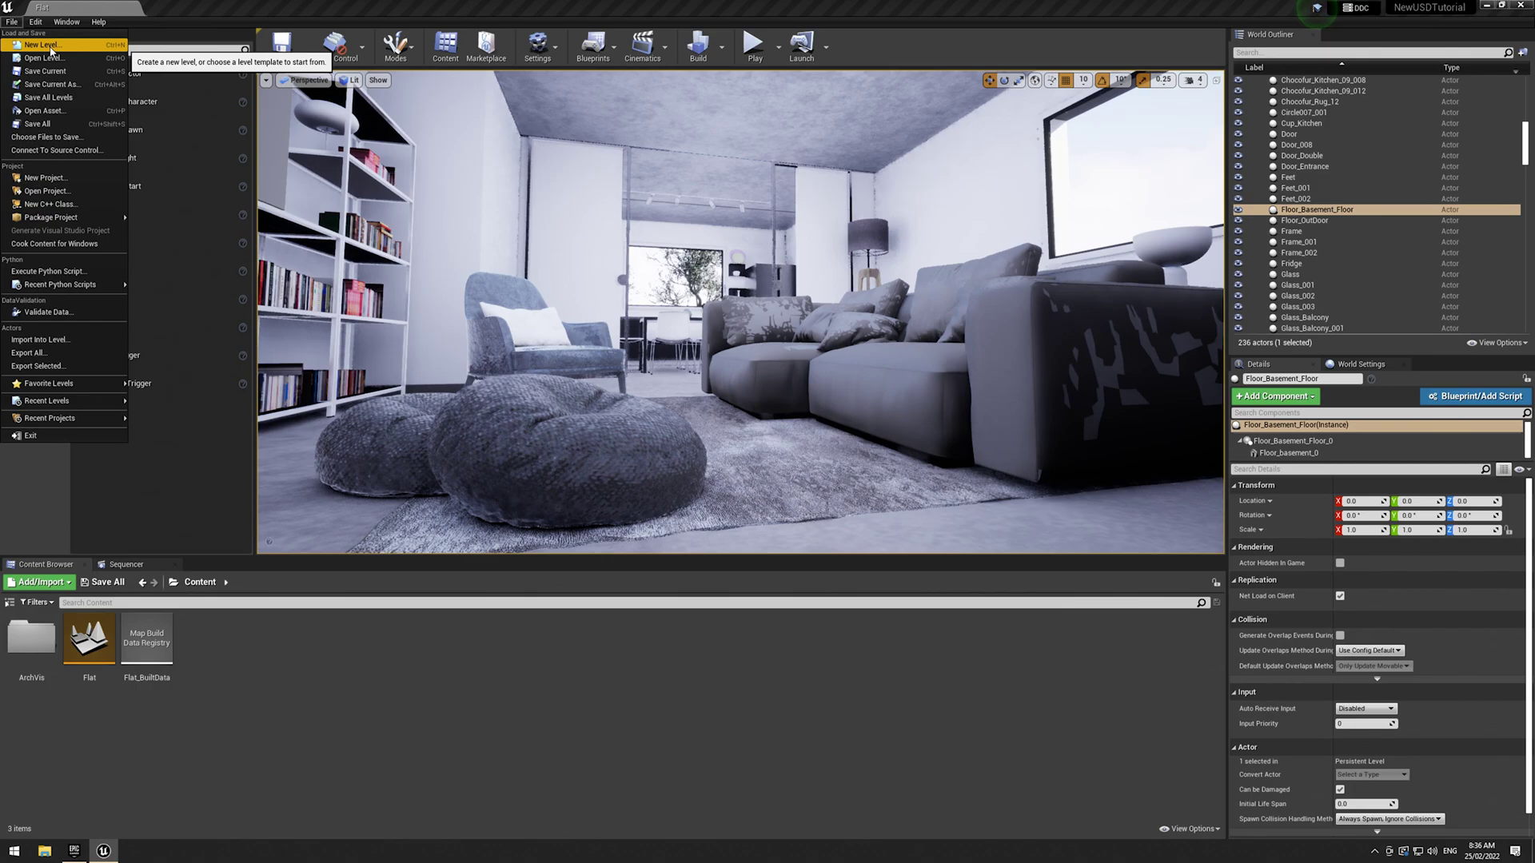
{"action": "left_click", "coordinate": [44, 46]}
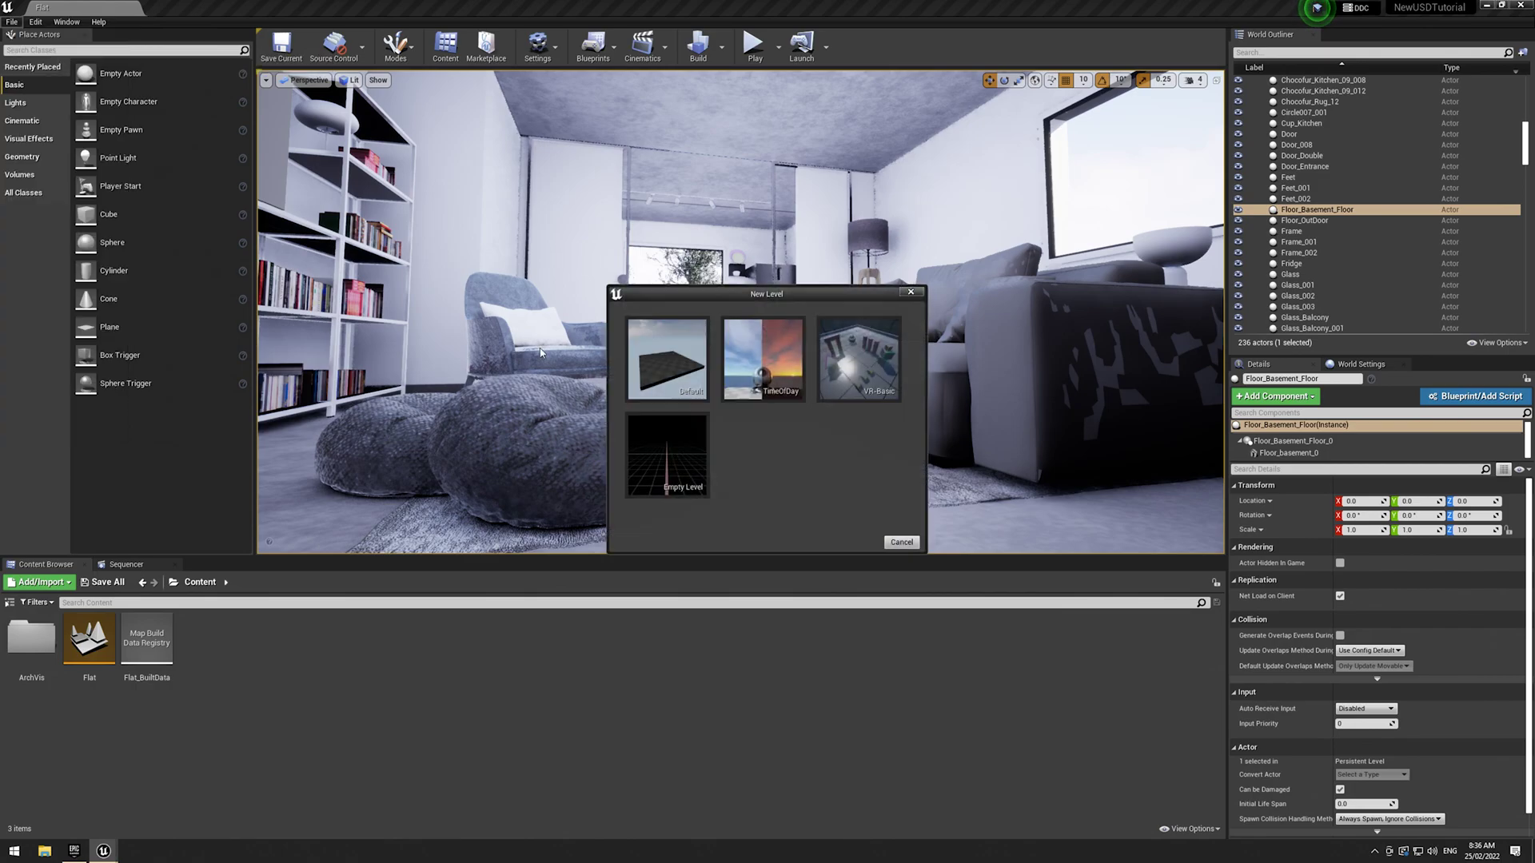
{"action": "left_click", "coordinate": [658, 487]}
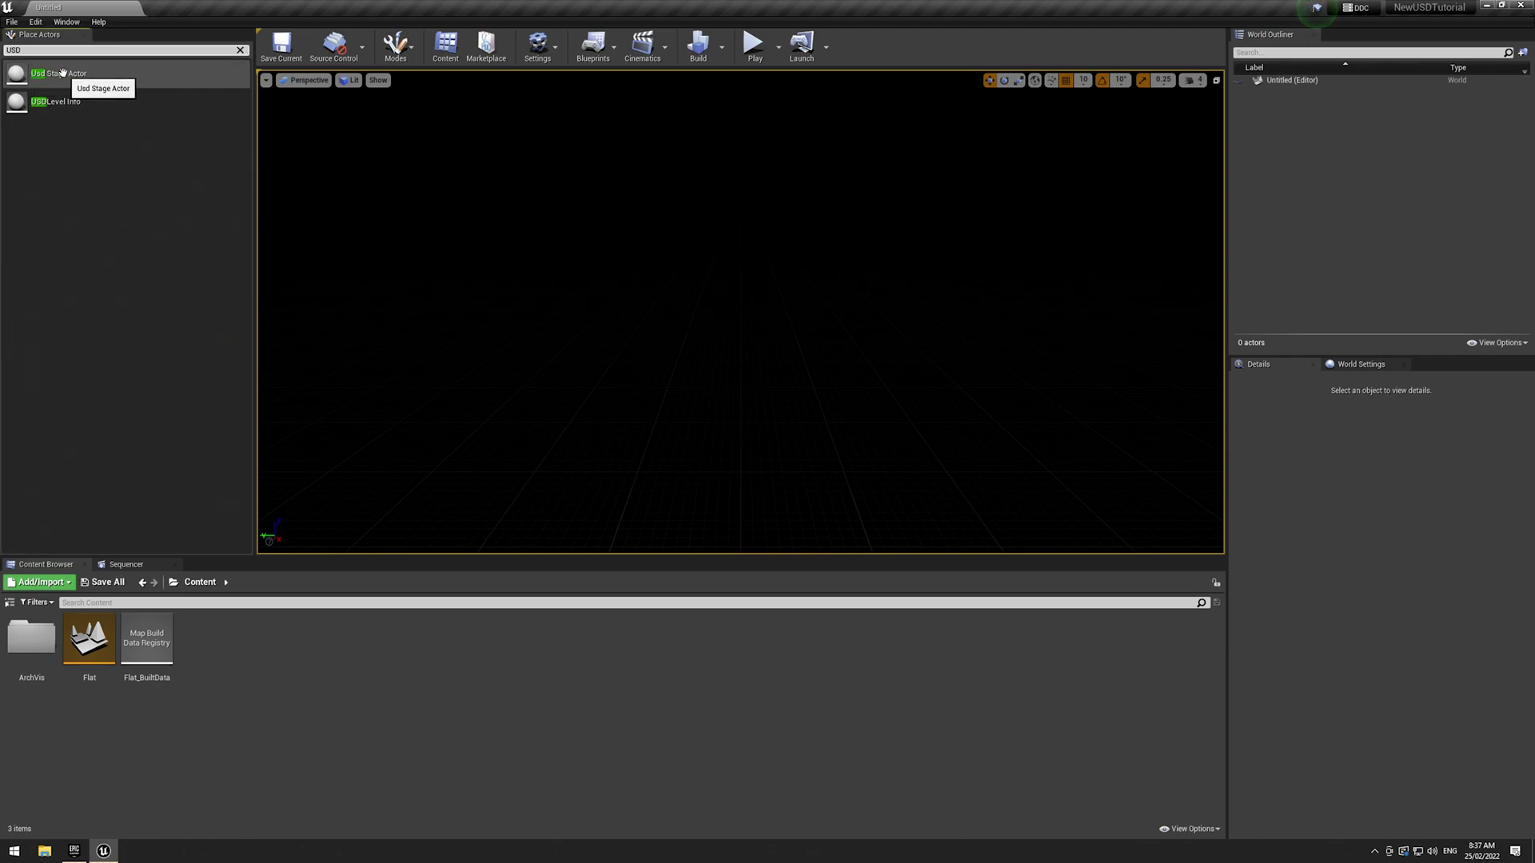
{"action": "left_click_drag", "start_coordinate": [62, 73], "coordinate": [1076, 468]}
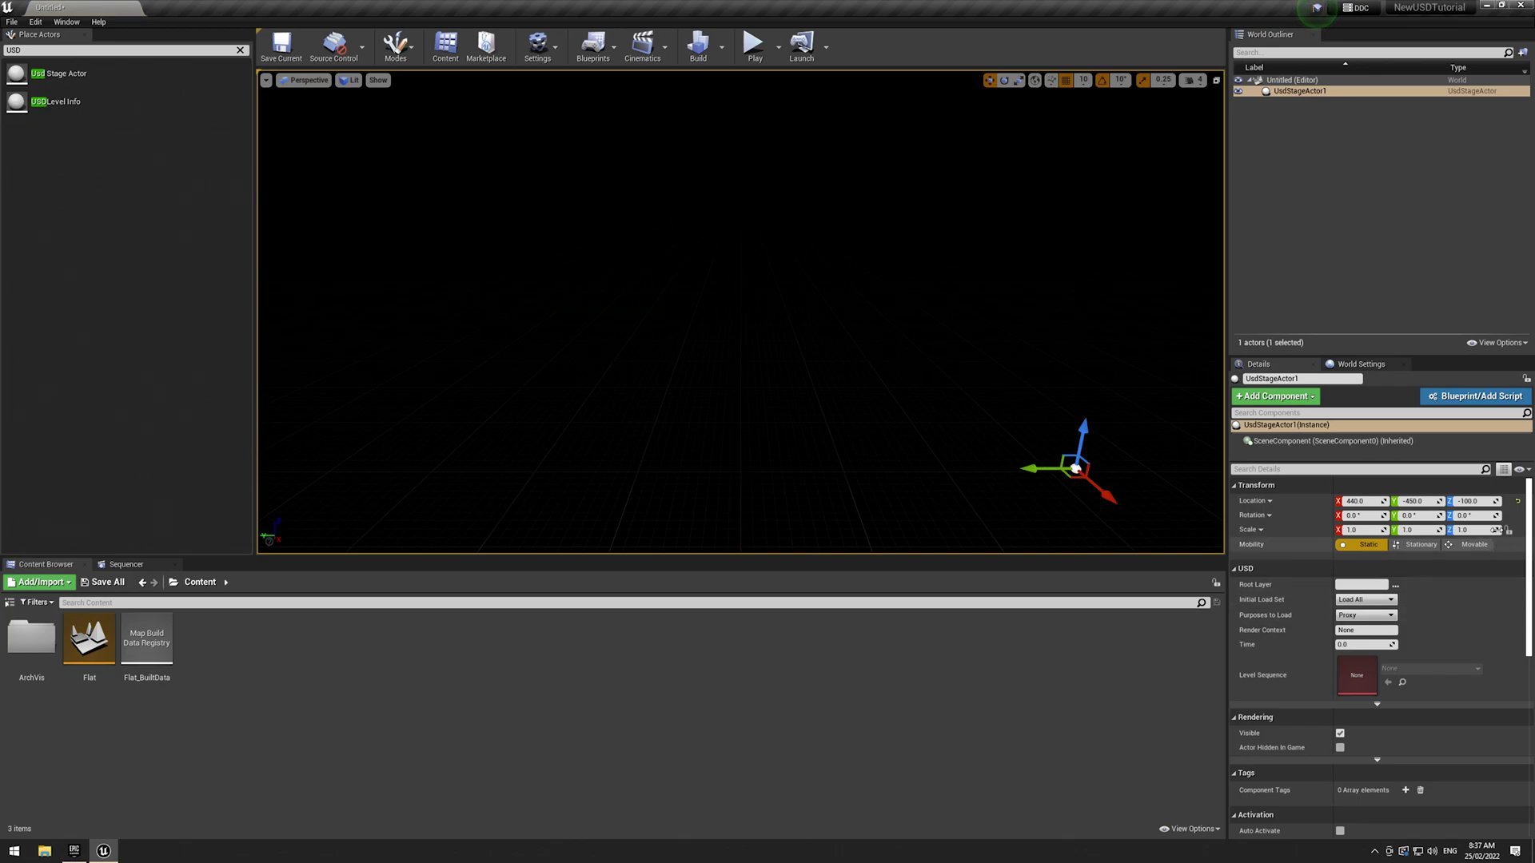
- Reset the USD Stage Actor's location to 0, 0, 0 and review its advanced USD settings, including the asset cache
{"action": "left_click", "coordinate": [1517, 501]}
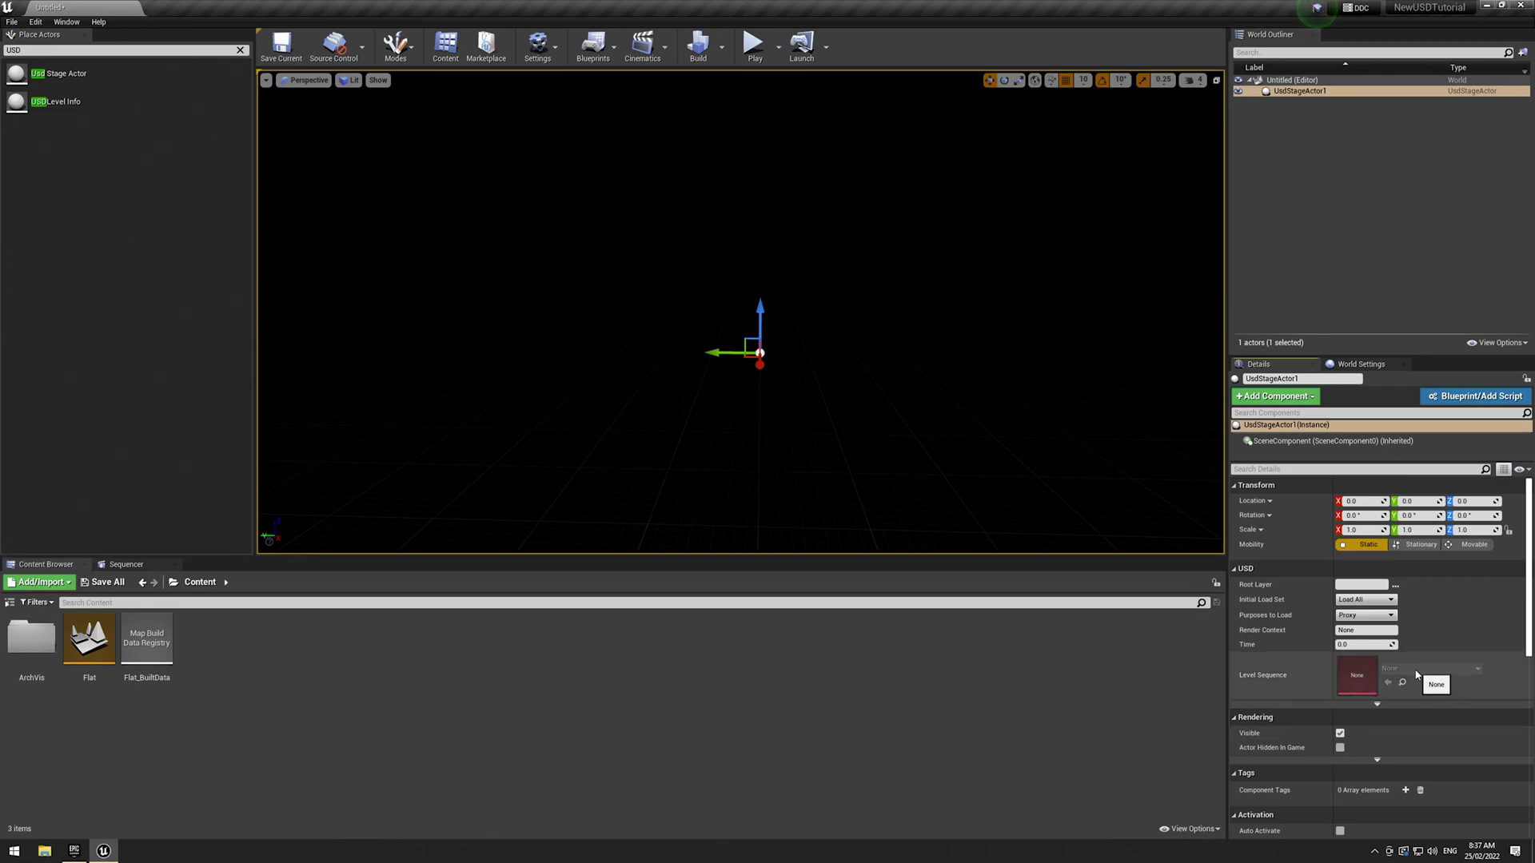
{"action": "left_click", "coordinate": [1377, 703]}
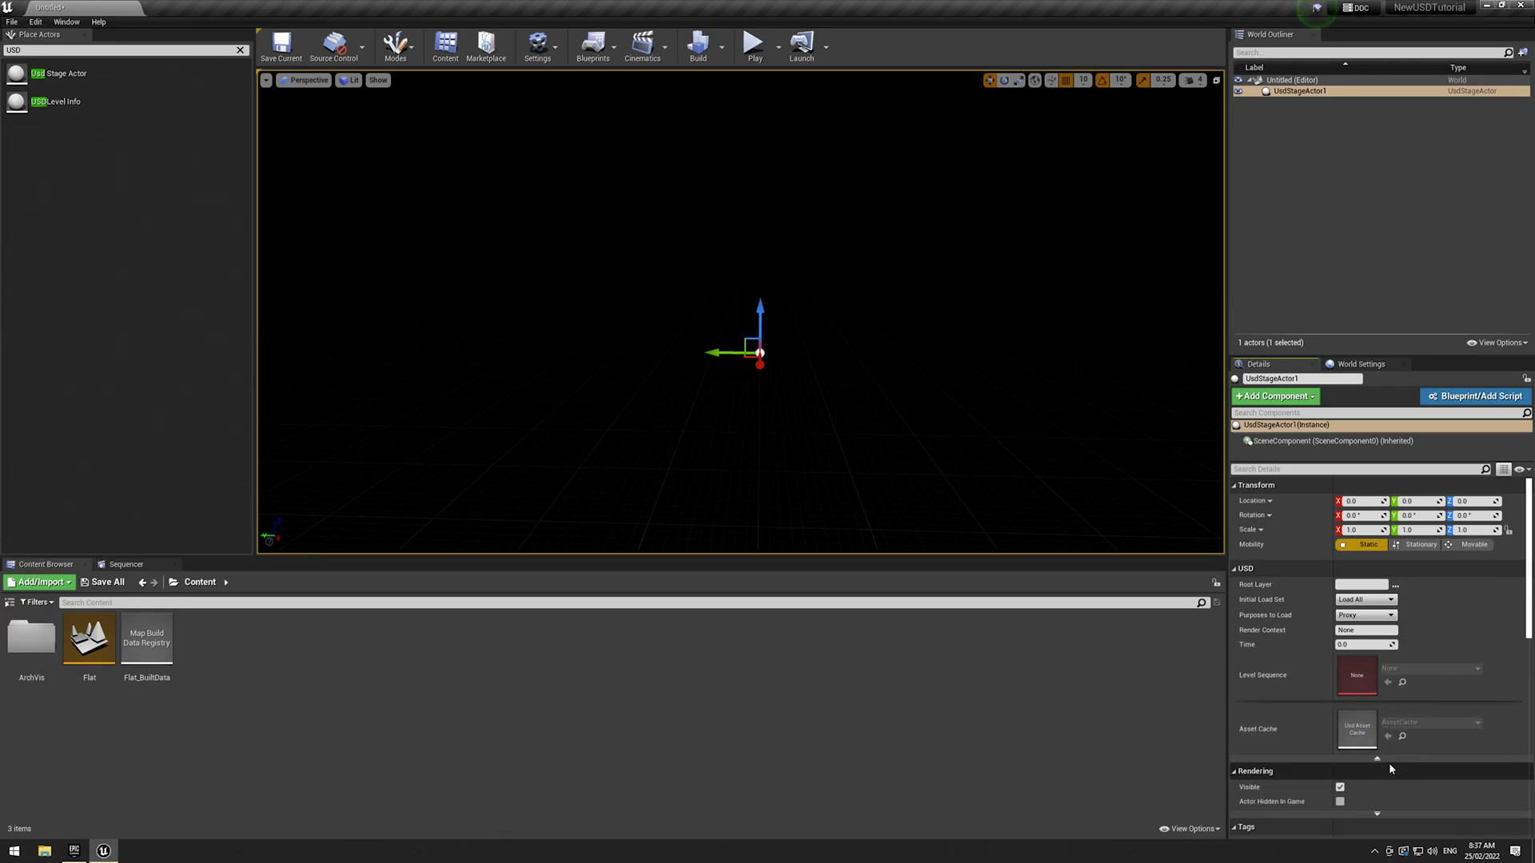
{"action": "left_click", "coordinate": [1389, 765]}
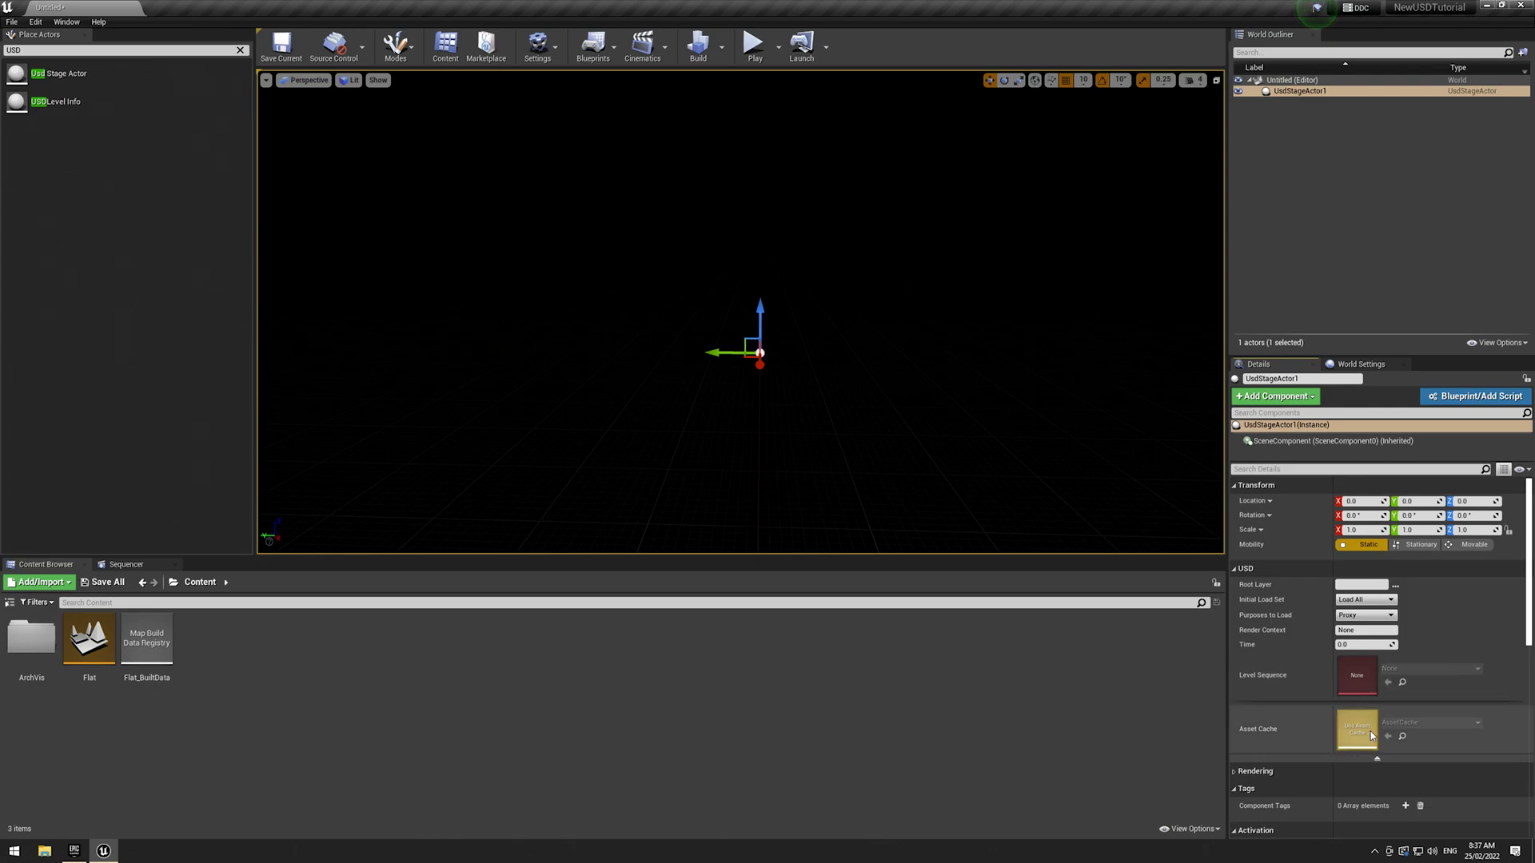
{"action": "left_click", "coordinate": [1379, 758]}
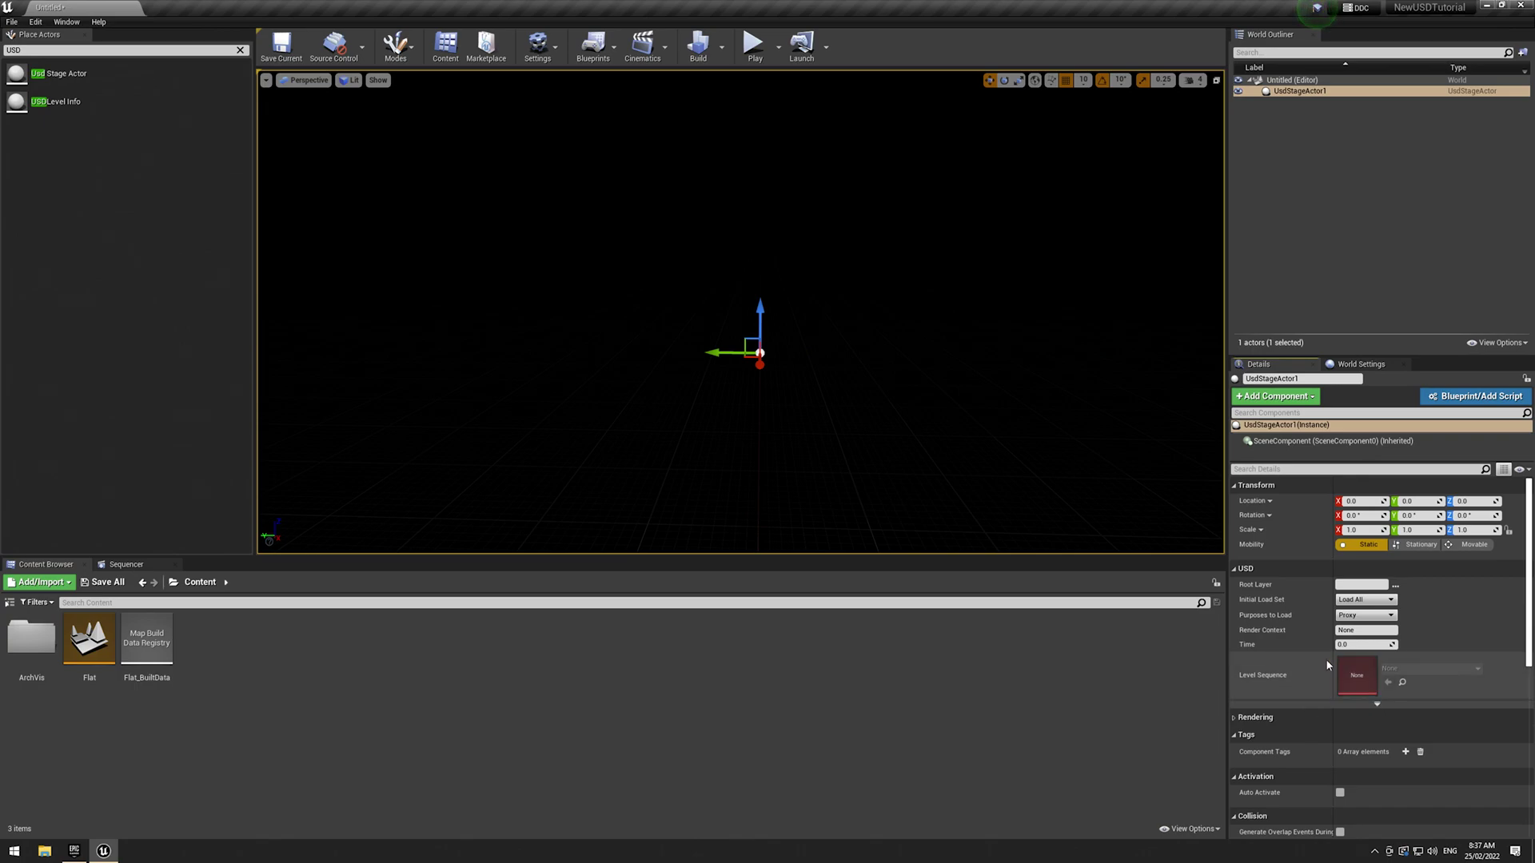
- Set the USD Stage Actor's purposes to load to Render only, excluding Proxy
{"action": "left_click", "coordinate": [1366, 615]}
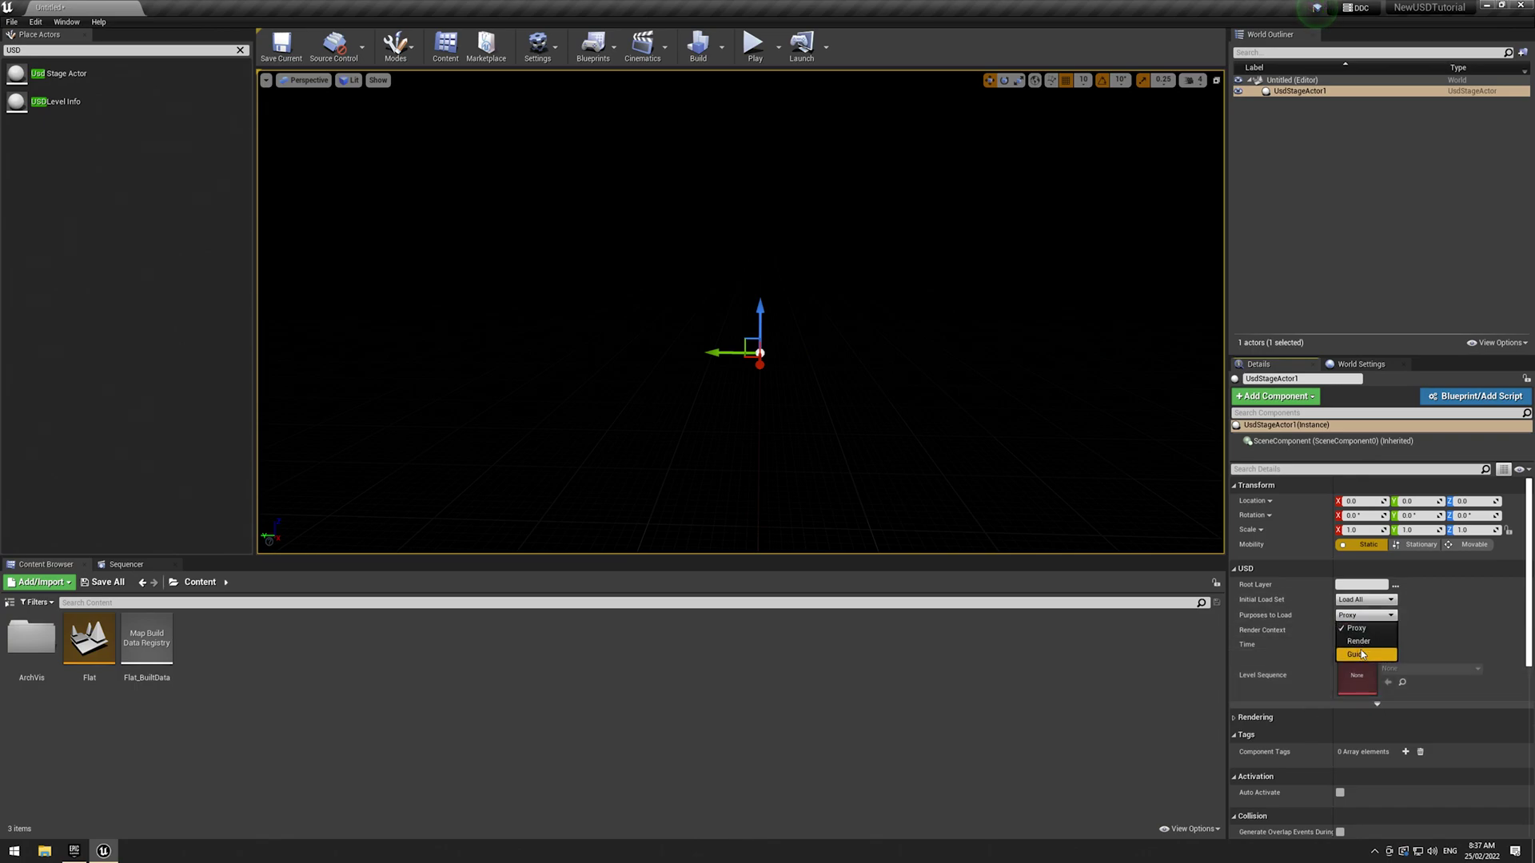
{"action": "left_click", "coordinate": [1358, 641]}
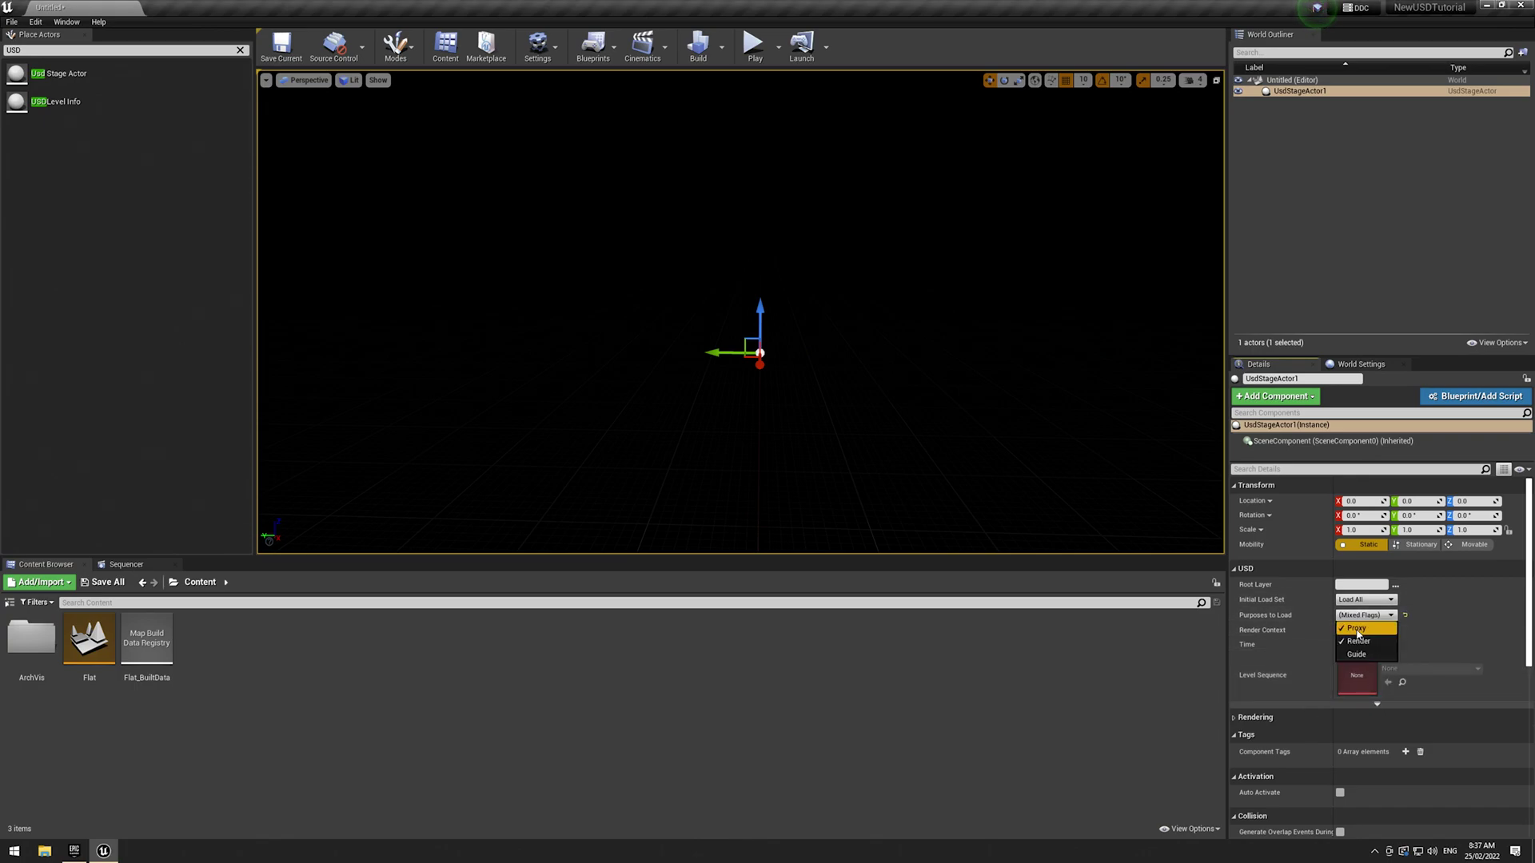
{"action": "left_click", "coordinate": [1356, 630]}
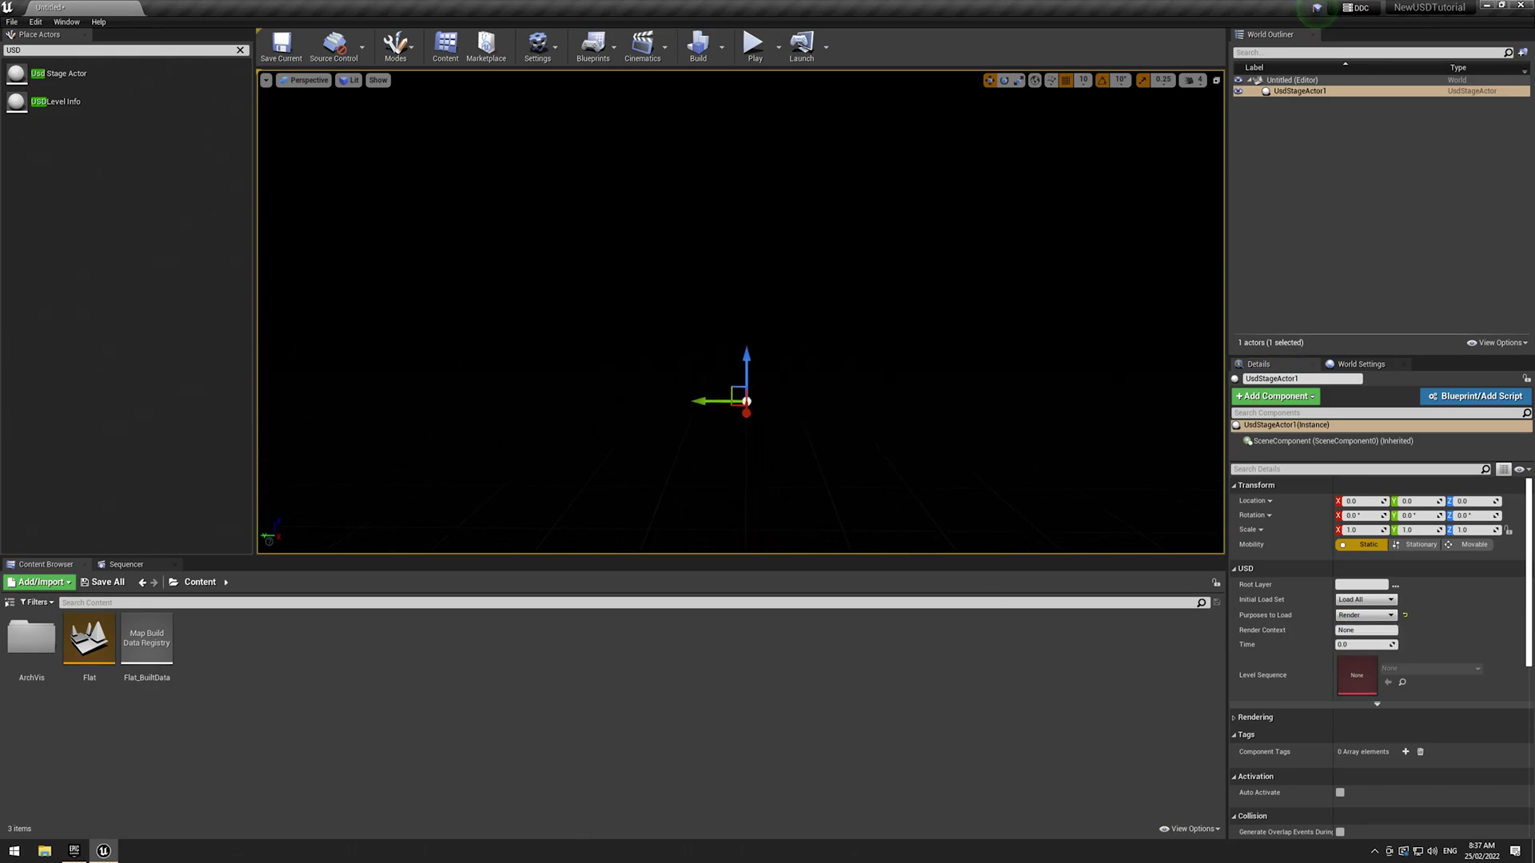
- Load the attic USD file from the USDTestScenes/Attic_NVIDIA folder as the stage actor's root layer
{"action": "left_click", "coordinate": [1395, 586]}
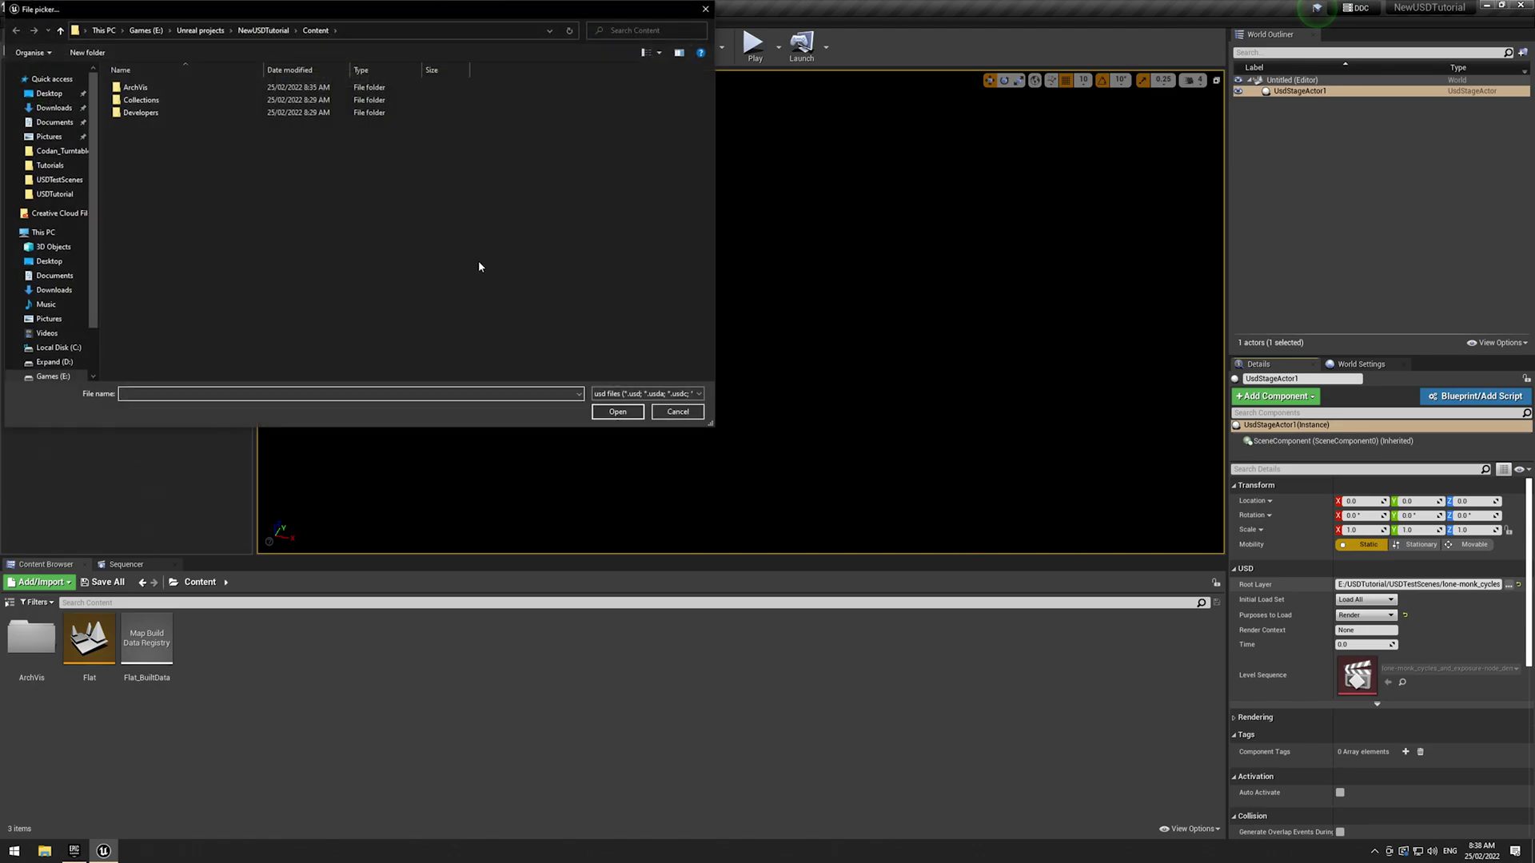
{"action": "left_click", "coordinate": [50, 180]}
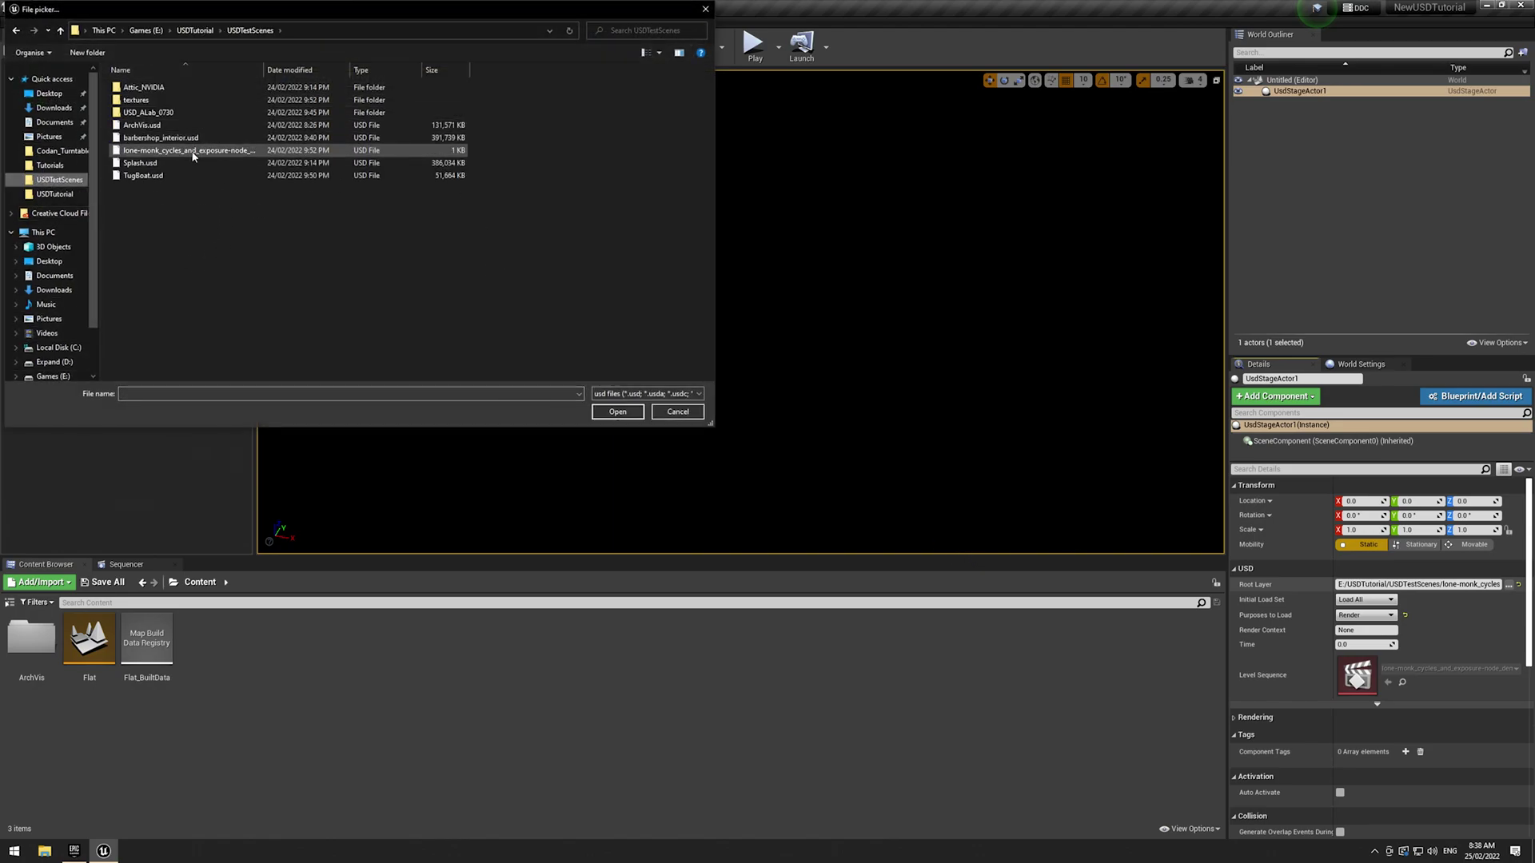
{"action": "left_click", "coordinate": [177, 176]}
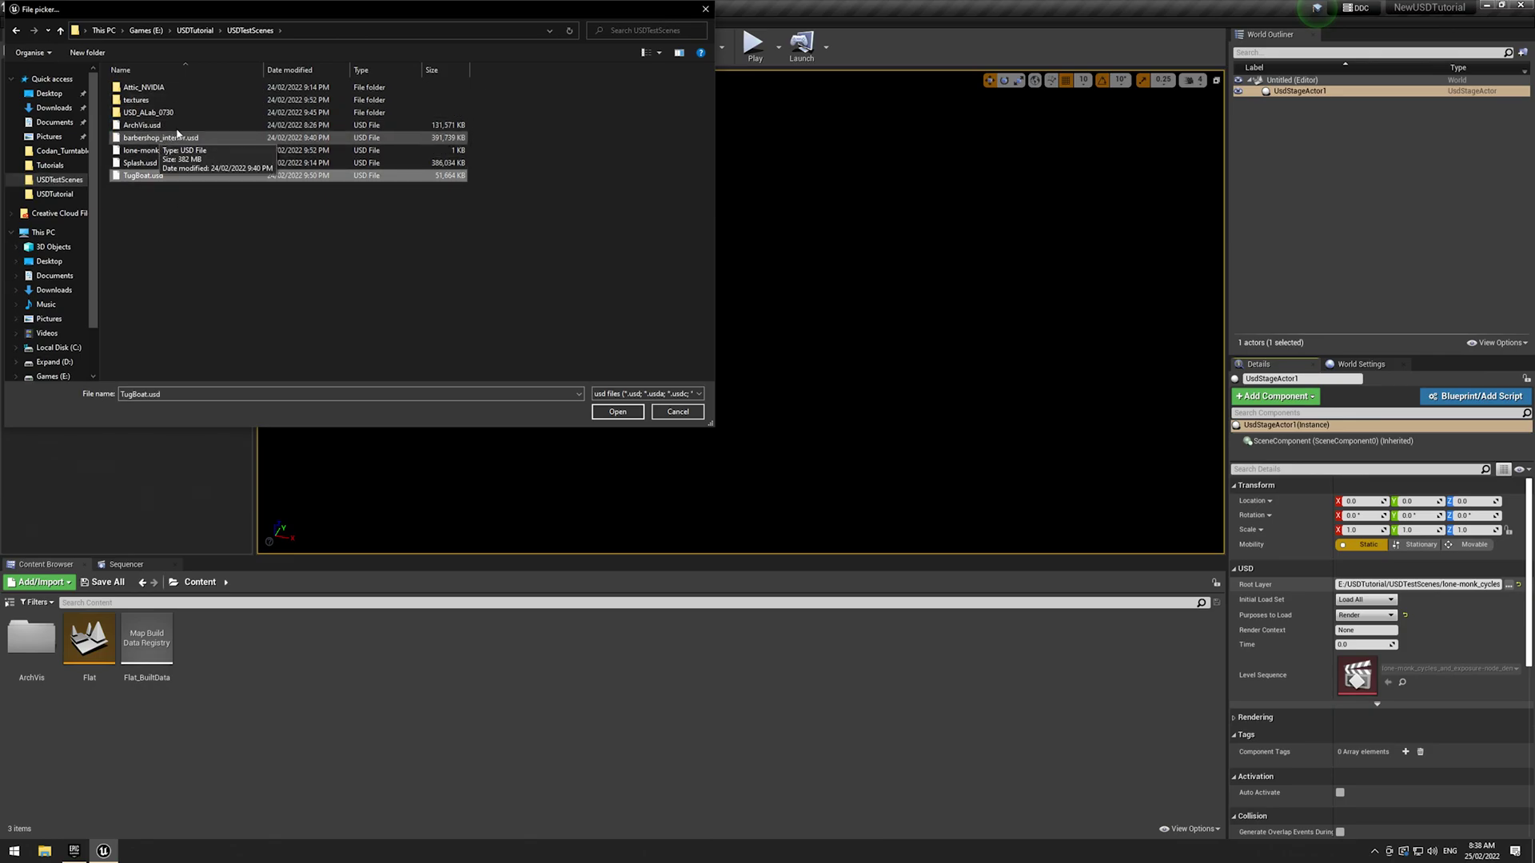
{"action": "double_click", "coordinate": [184, 88]}
{"action": "double_click", "coordinate": [199, 112]}
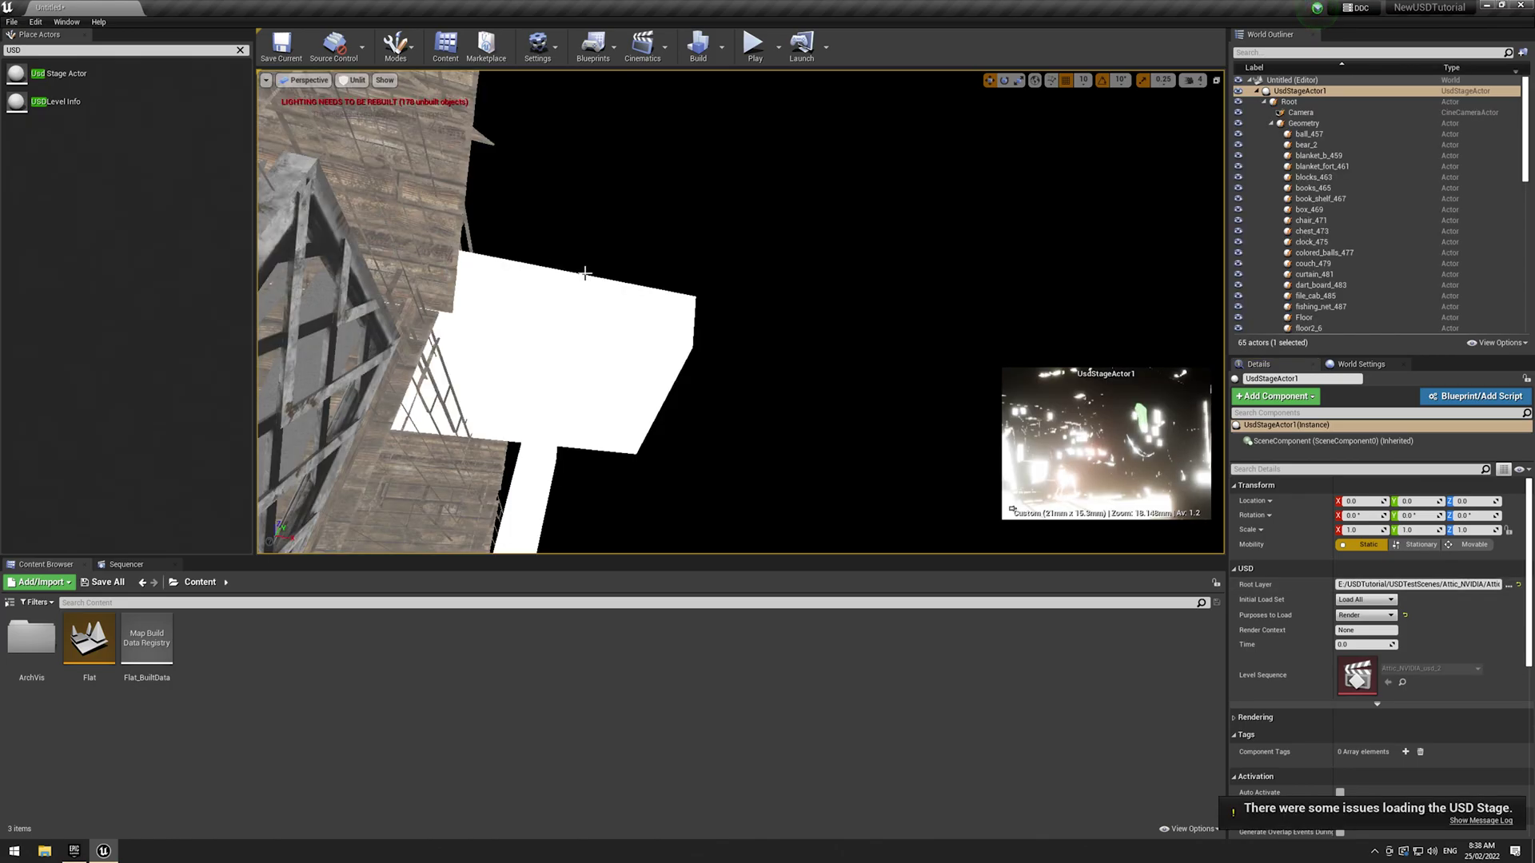
- Examine the unlit attic scene's furniture, toys, chest and walls from several viewpoints
{"action": "right_click_drag", "start_coordinate": [585, 274], "coordinate": [328, 375]}
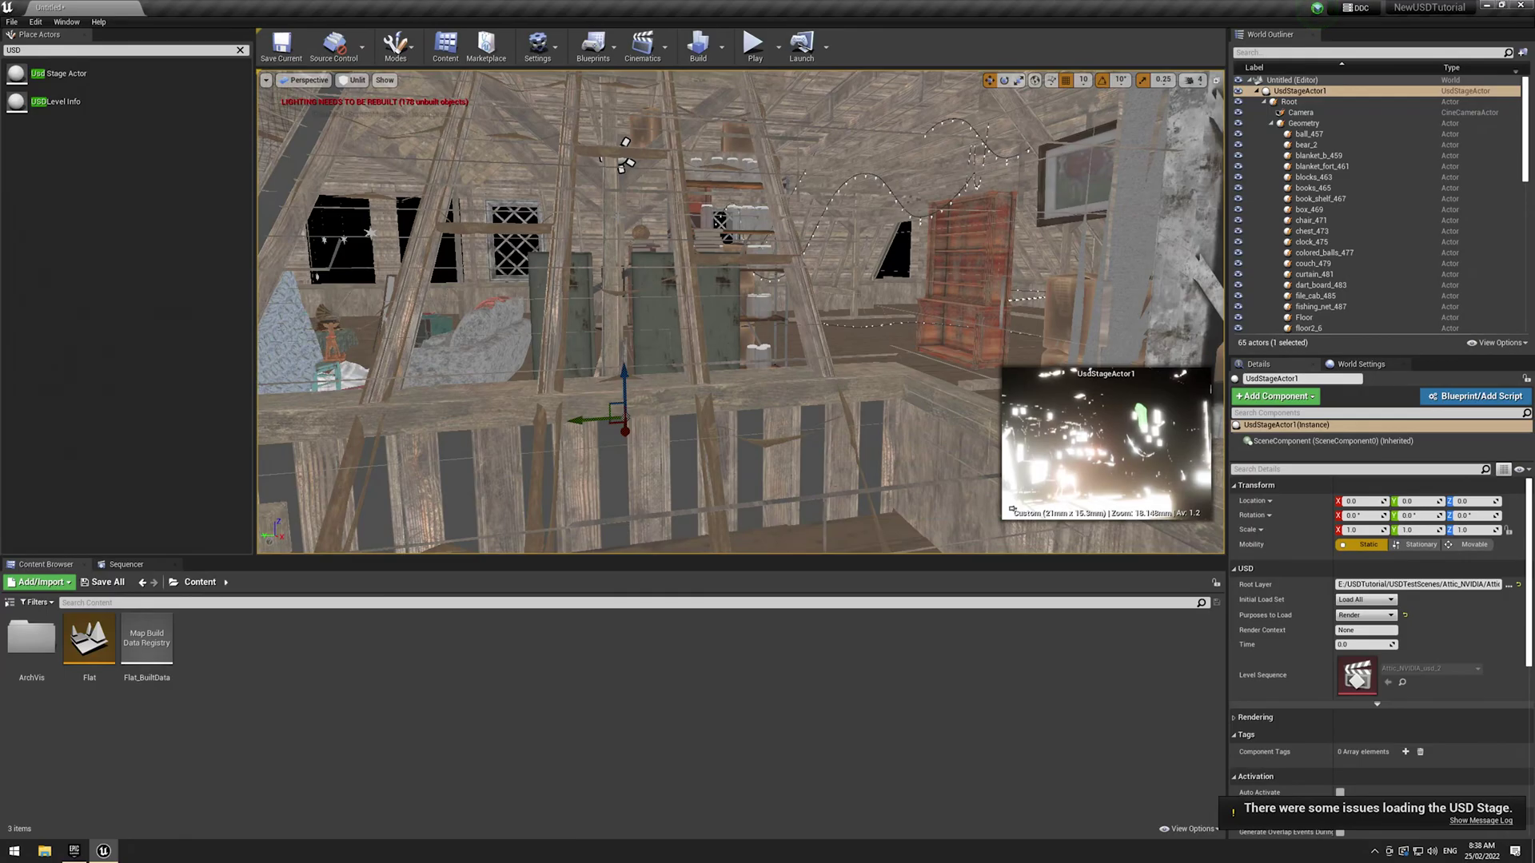
{"action": "right_click_drag", "start_coordinate": [585, 273], "coordinate": [694, 328]}
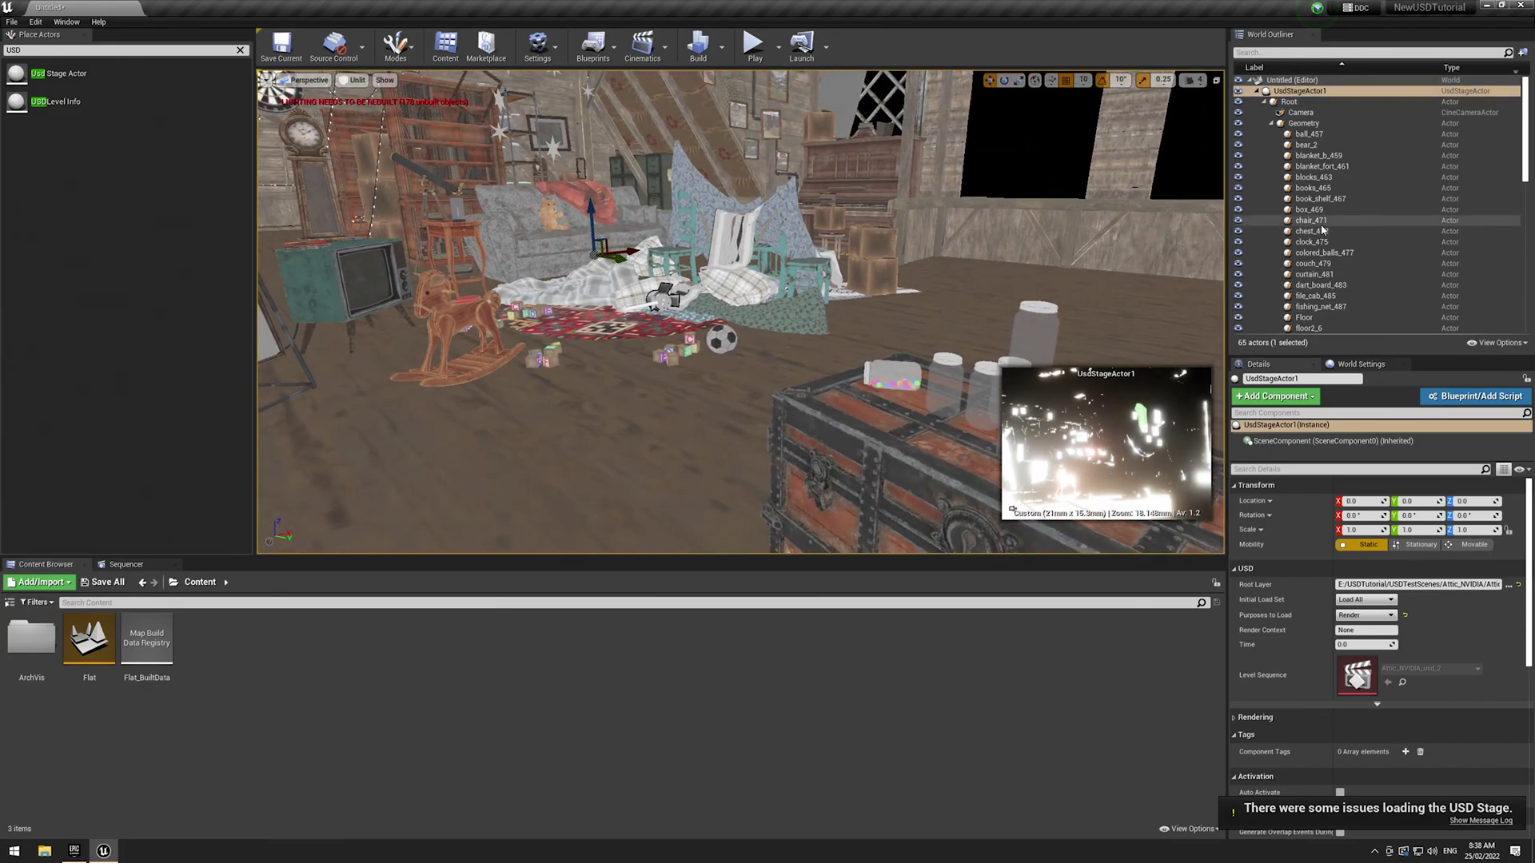
{"action": "right_click_drag", "start_coordinate": [1176, 320], "coordinate": [1127, 311]}
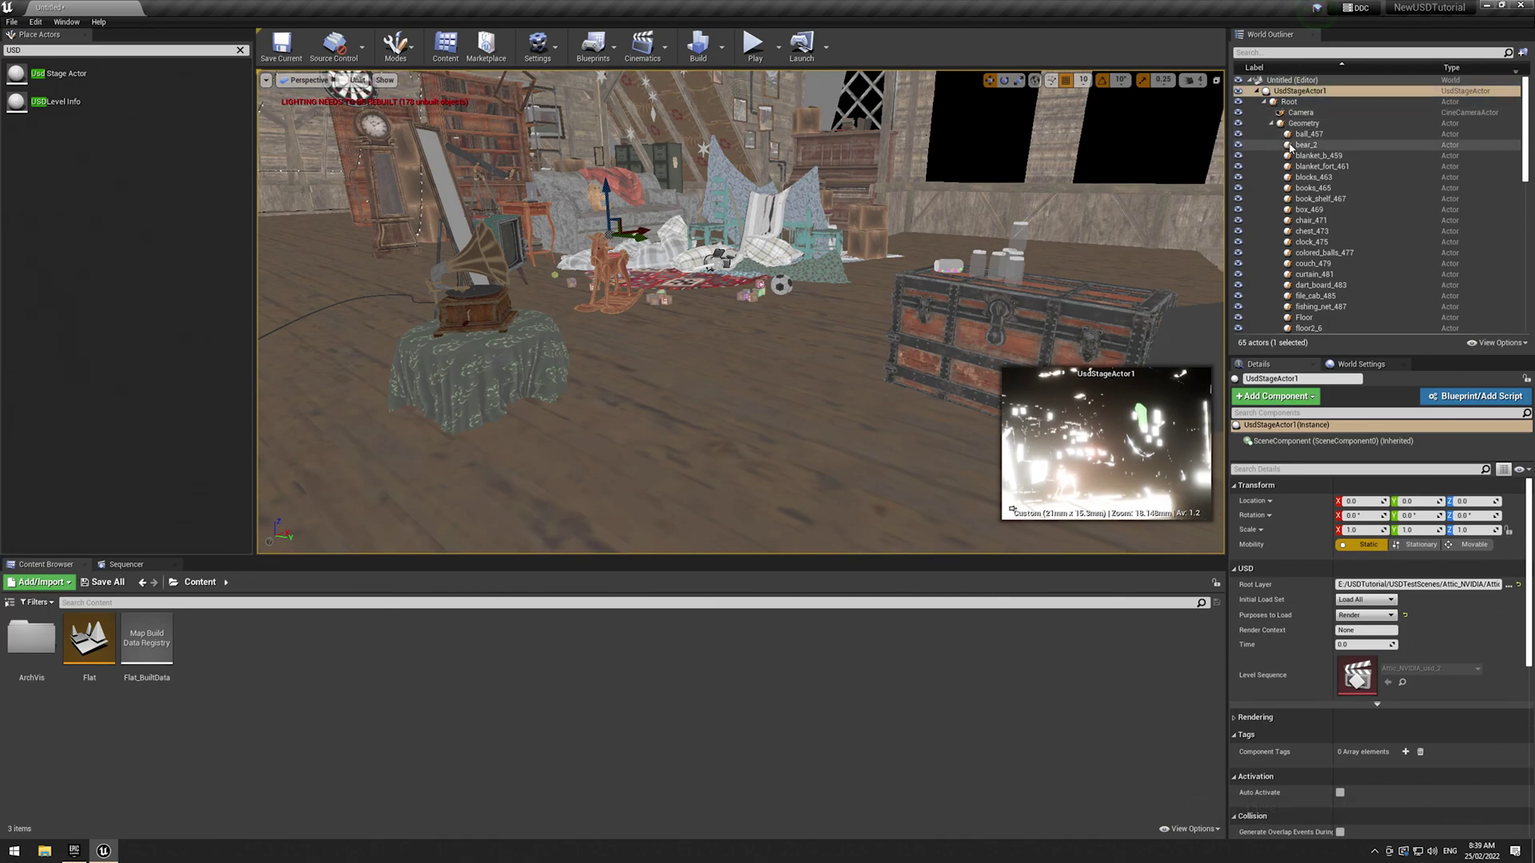
{"action": "right_click_drag", "start_coordinate": [754, 309], "coordinate": [780, 280]}
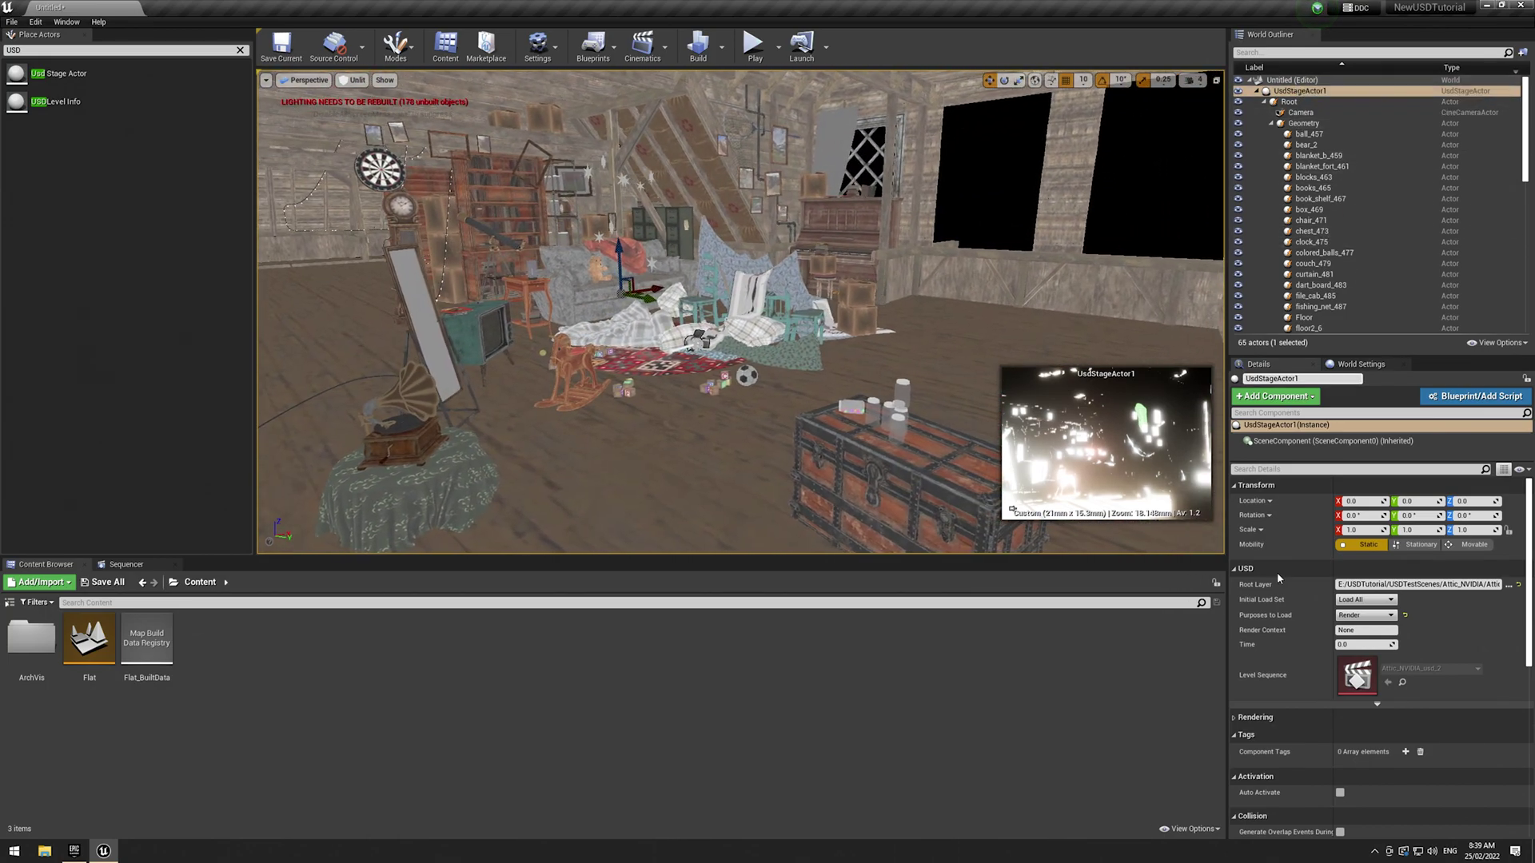
{"action": "right_click_drag", "start_coordinate": [528, 409], "coordinate": [448, 423]}
{"action": "mouse_move", "coordinate": [1039, 228]}
{"action": "right_mouse_down"}
{"action": "mouse_move", "coordinate": [1168, 224]}
{"action": "mouse_move", "coordinate": [1039, 217]}
{"action": "right_mouse_up"}
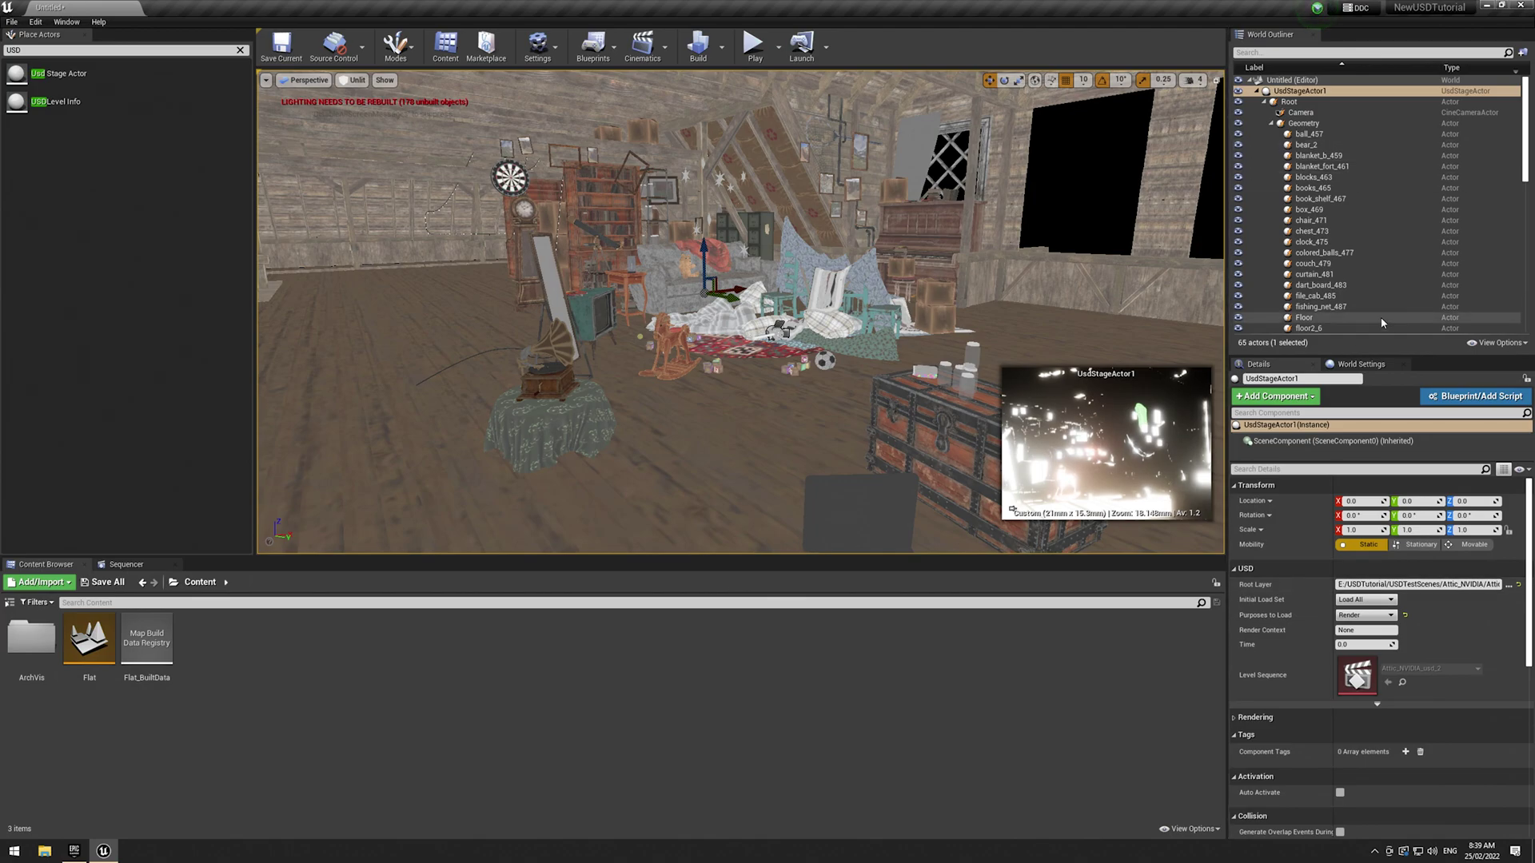
{"action": "right_click_drag", "start_coordinate": [1063, 248], "coordinate": [1207, 291]}
{"action": "right_click_drag", "start_coordinate": [767, 308], "coordinate": [799, 304]}
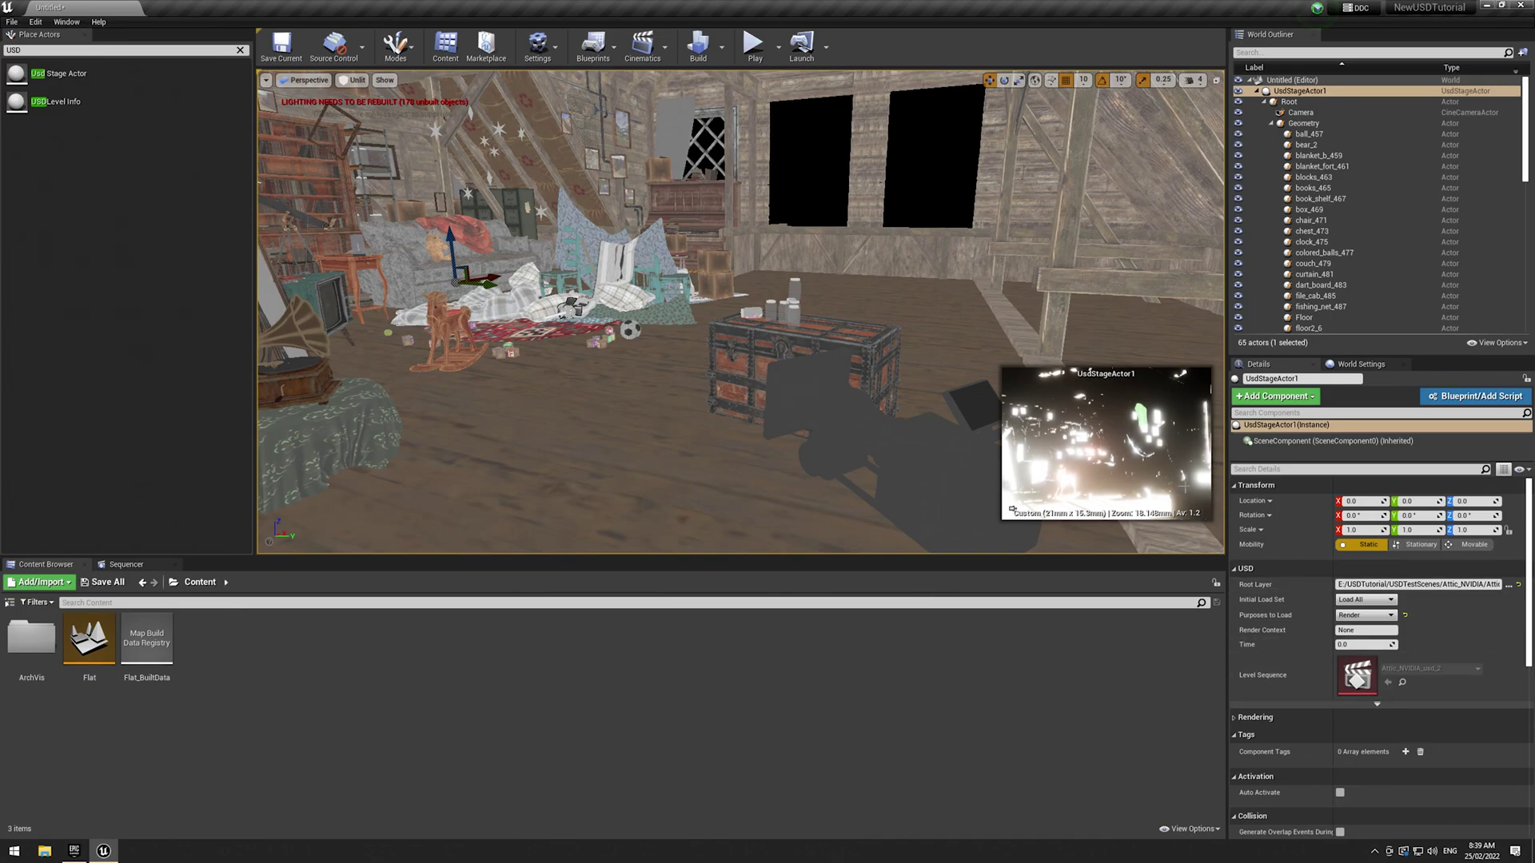
{"action": "right_click_drag", "start_coordinate": [674, 384], "coordinate": [704, 396]}
{"action": "left_click", "coordinate": [923, 409]}
{"action": "right_click_drag", "start_coordinate": [923, 409], "coordinate": [751, 392]}
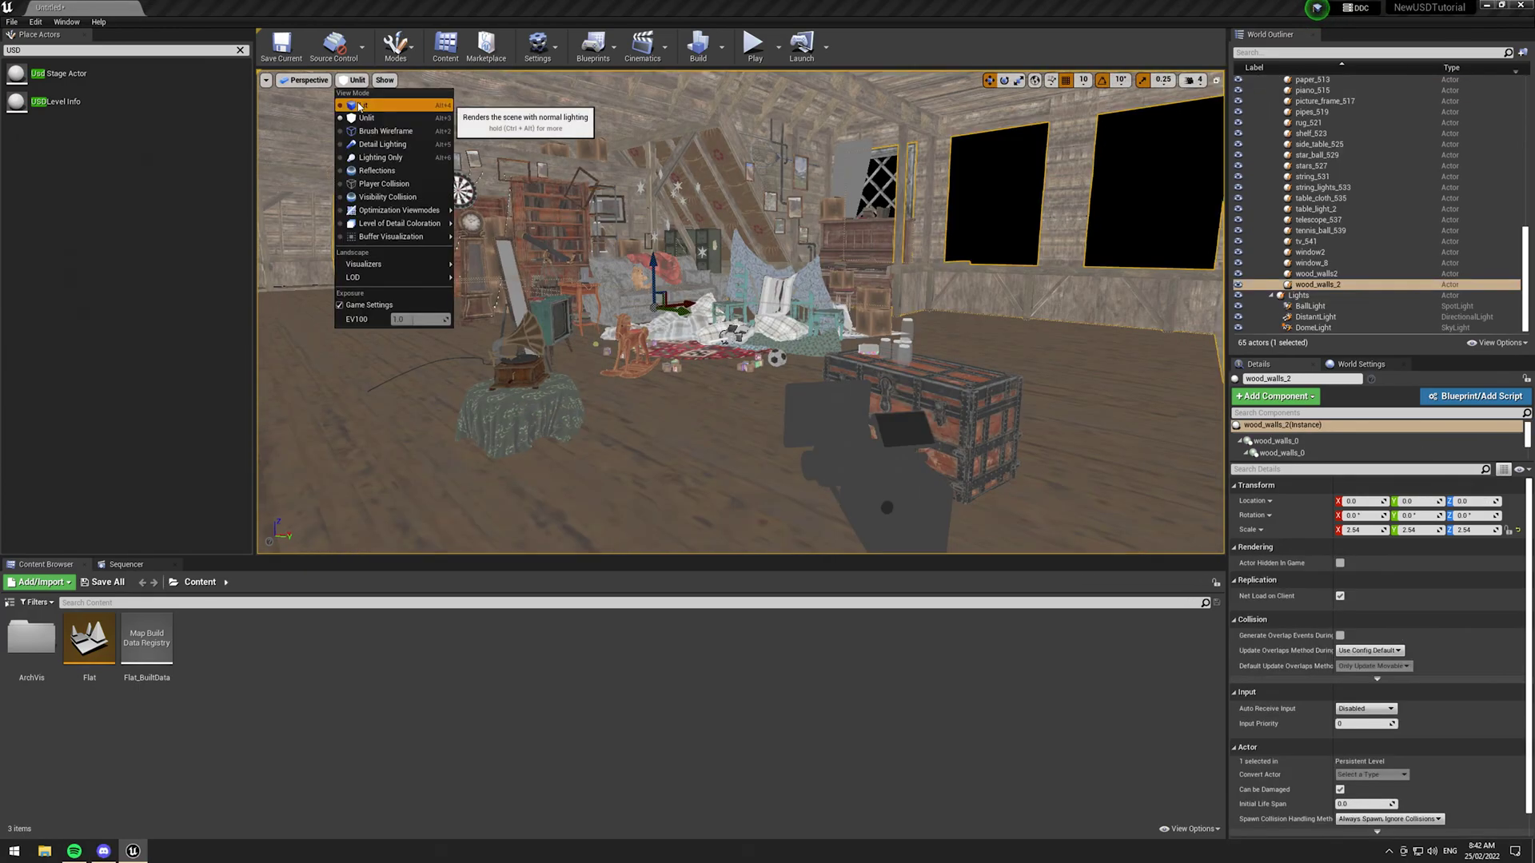
- Switch the viewport to Lit and set the mobility of BallLight, DistantLight and DomeLight to Movable
{"action": "left_click", "coordinate": [375, 112]}
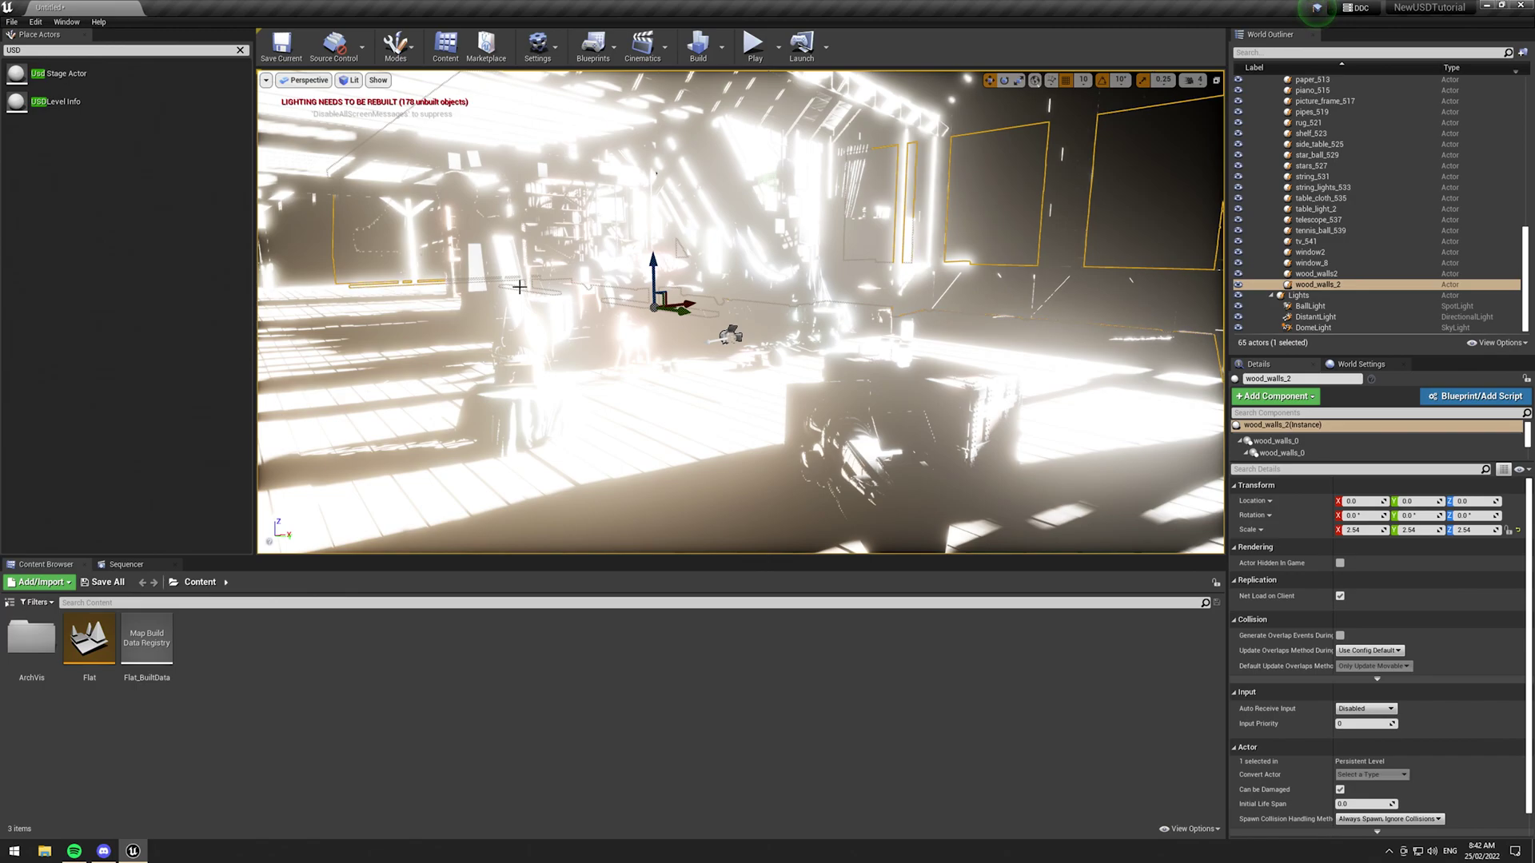
{"action": "mouse_move", "coordinate": [519, 287]}
{"action": "right_mouse_down"}
{"action": "mouse_move", "coordinate": [603, 283]}
{"action": "mouse_move", "coordinate": [401, 343]}
{"action": "mouse_move", "coordinate": [540, 282]}
{"action": "right_mouse_up"}
{"action": "left_click", "coordinate": [1309, 306]}
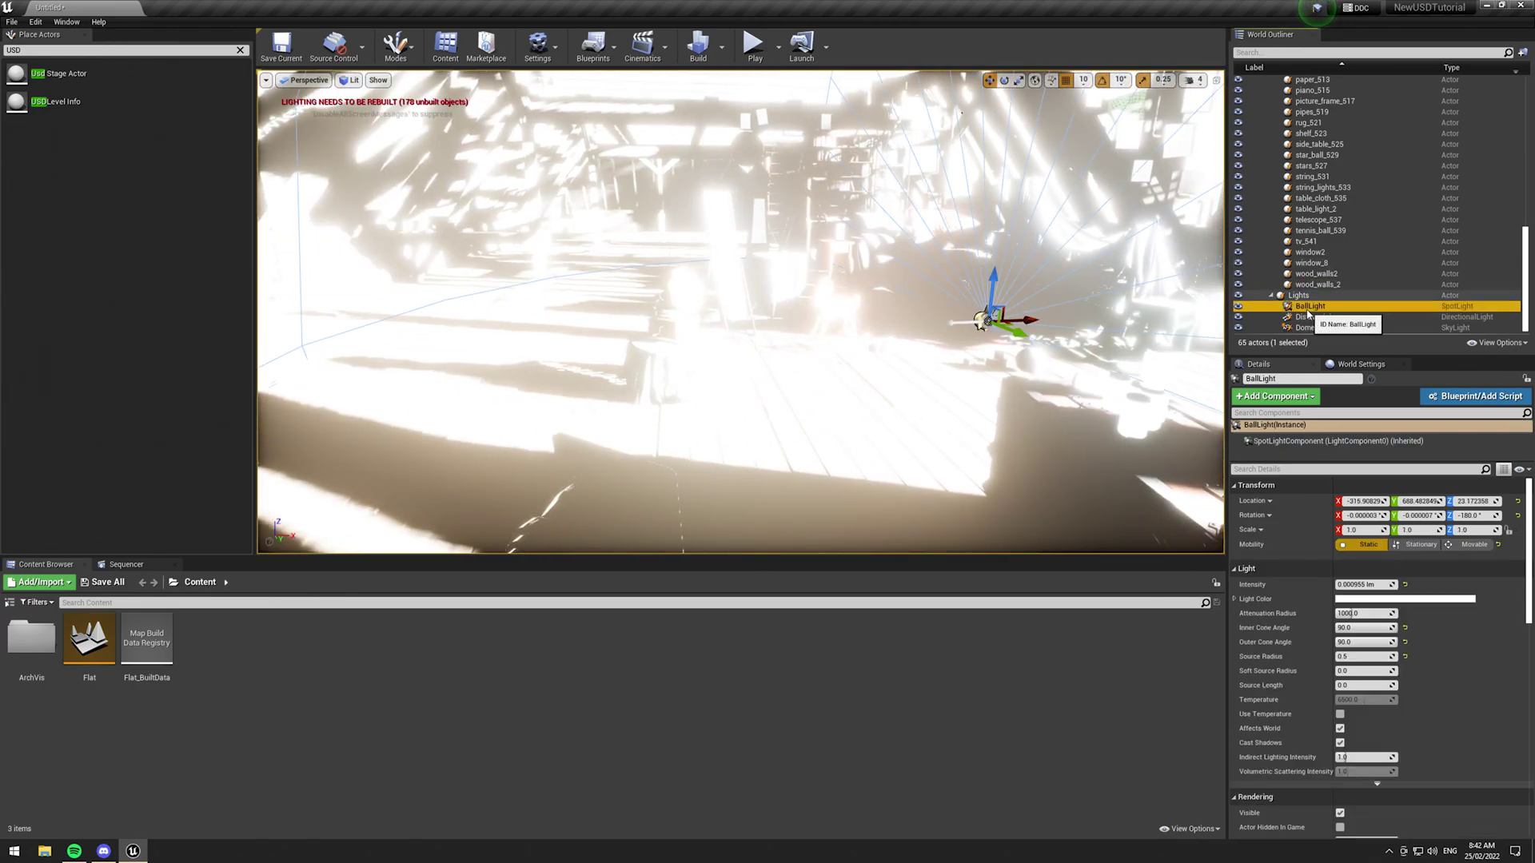
{"action": "left_click", "coordinate": [1471, 544]}
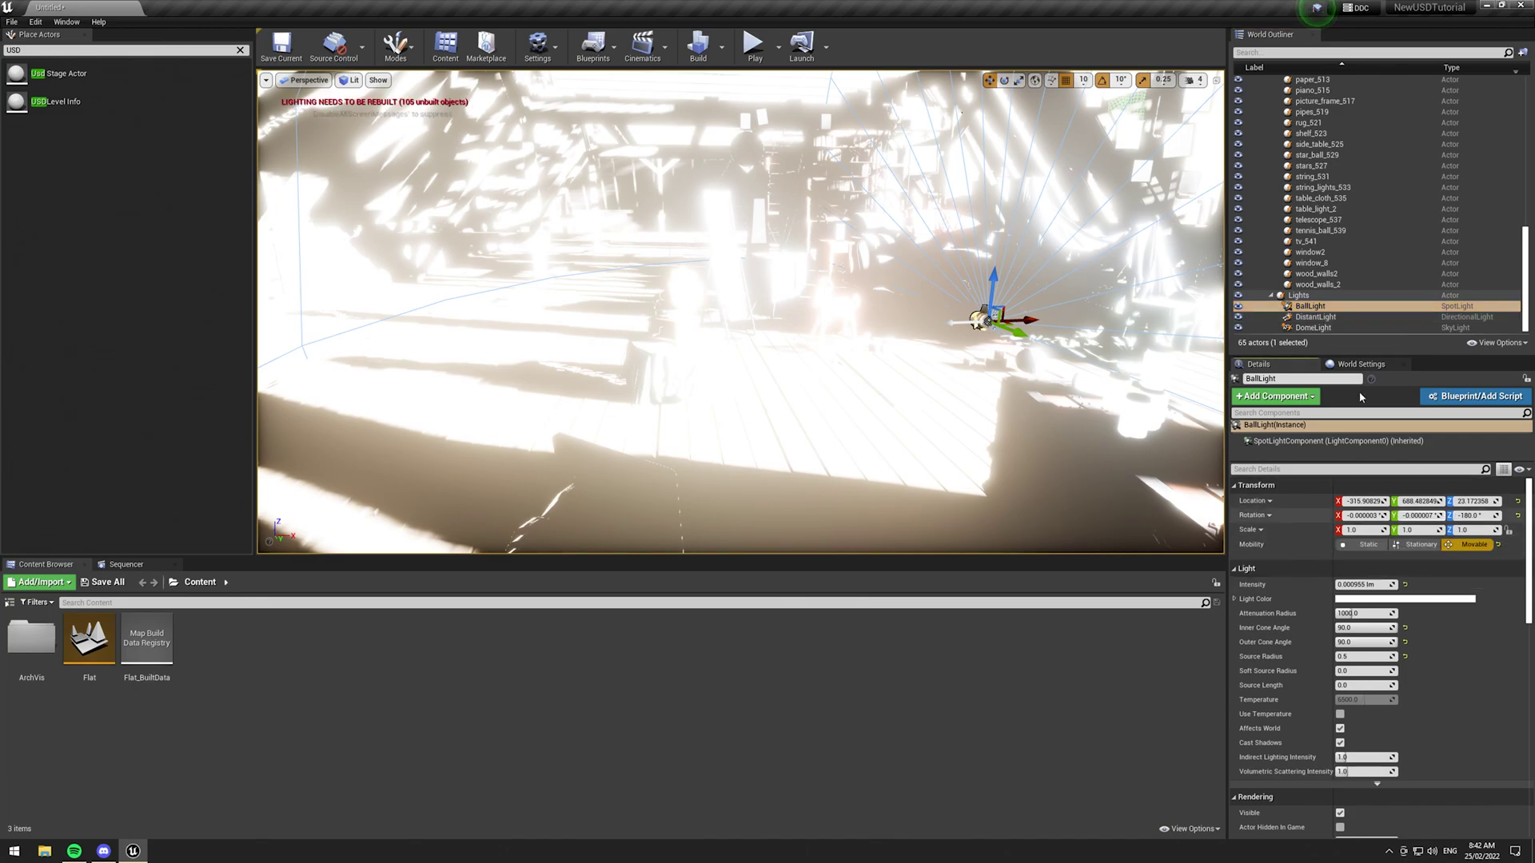
{"action": "left_click", "coordinate": [1320, 317]}
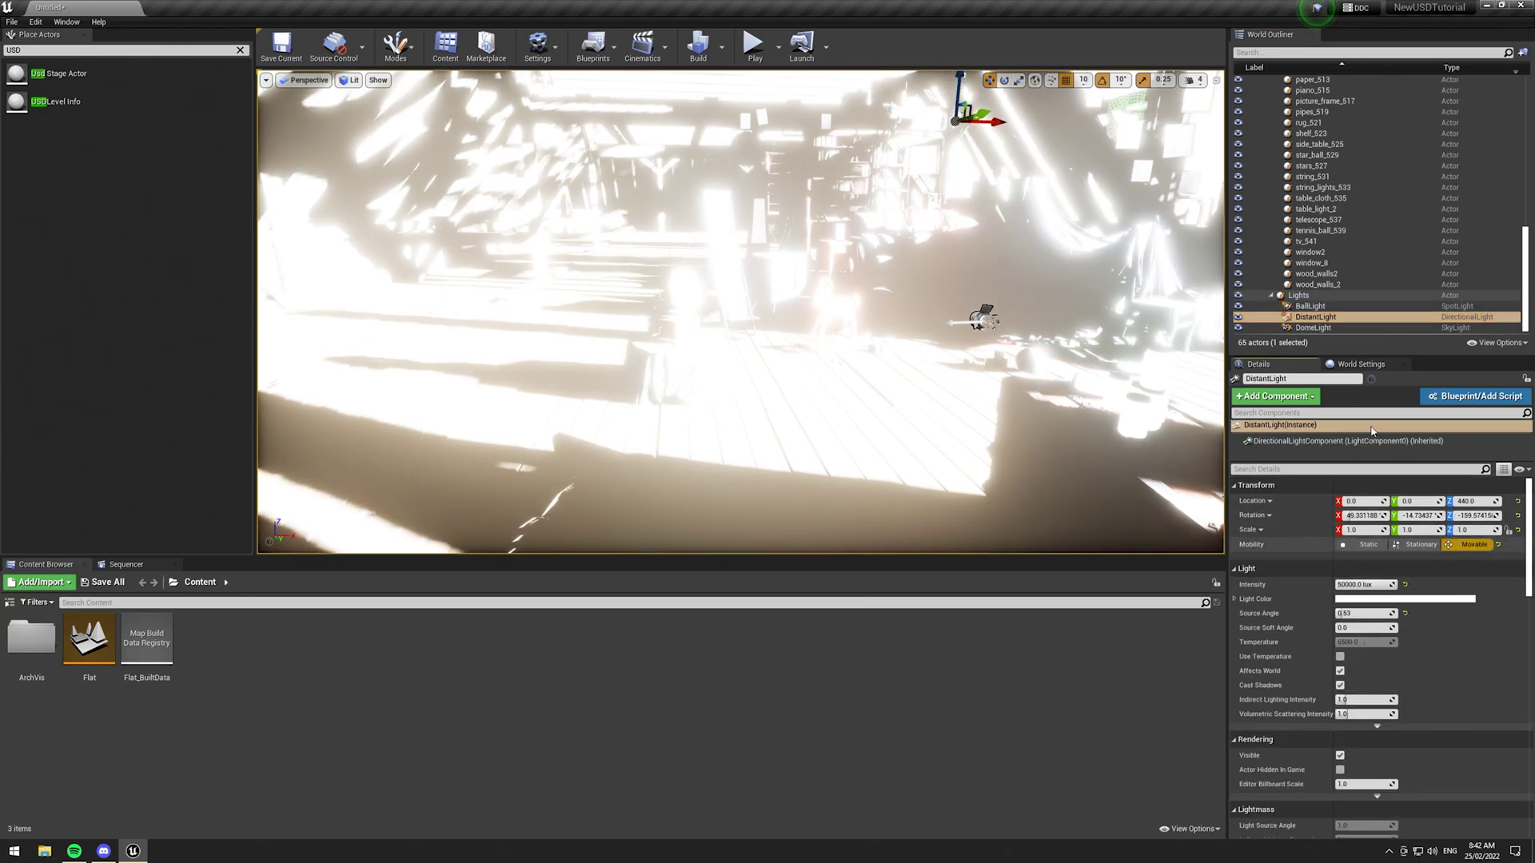
{"action": "left_click", "coordinate": [1319, 328]}
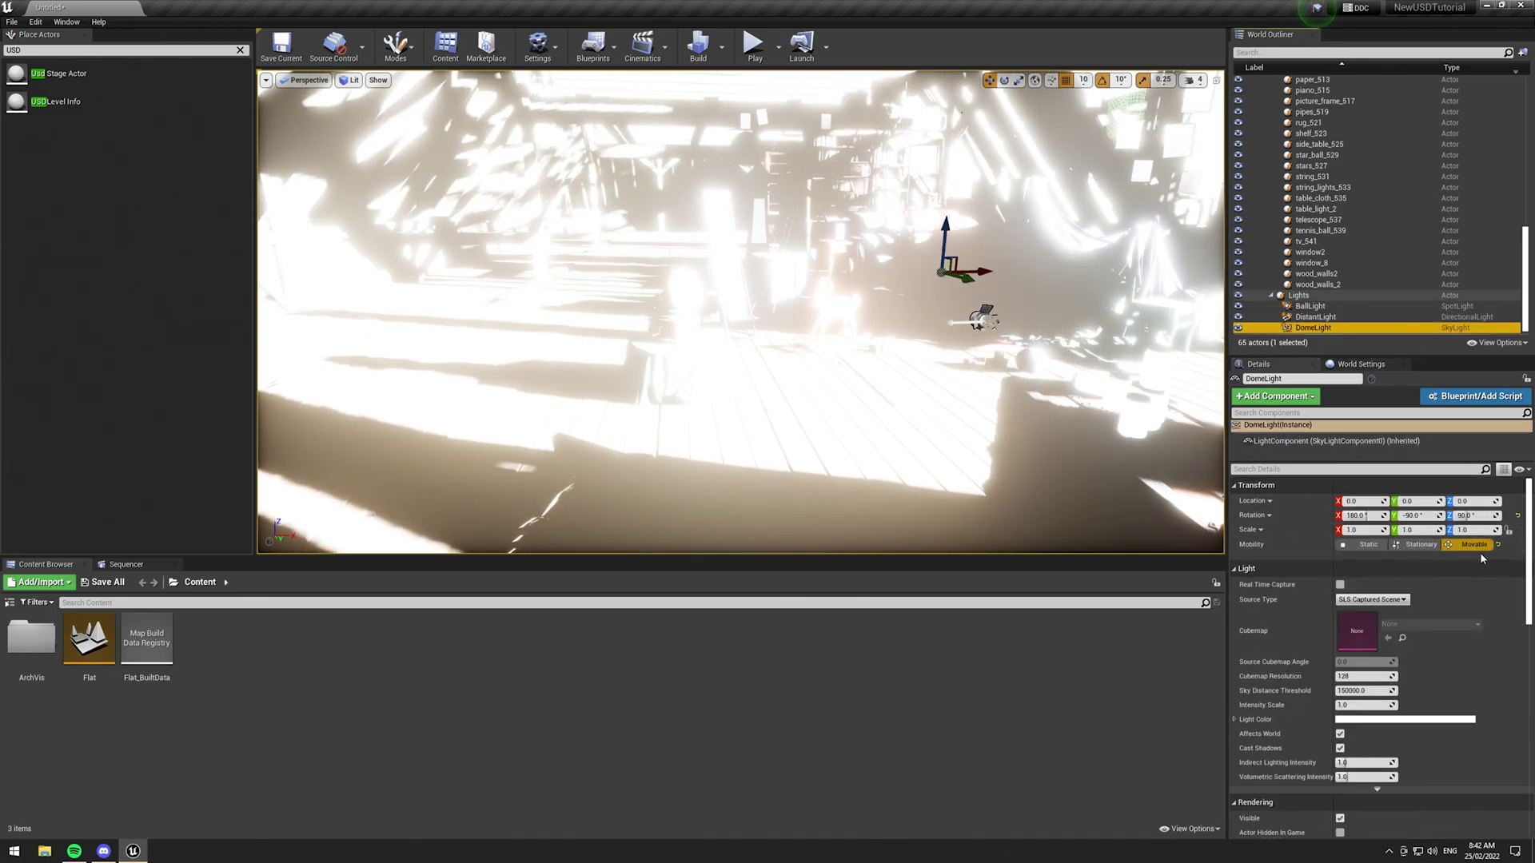
- Set the DistantLight's intensity to 5 lux
{"action": "left_click", "coordinate": [1315, 317]}
{"action": "left_click", "coordinate": [1344, 584]}
{"action": "type", "text": "5.0 lux"}
{"action": "key", "text": "Return"}
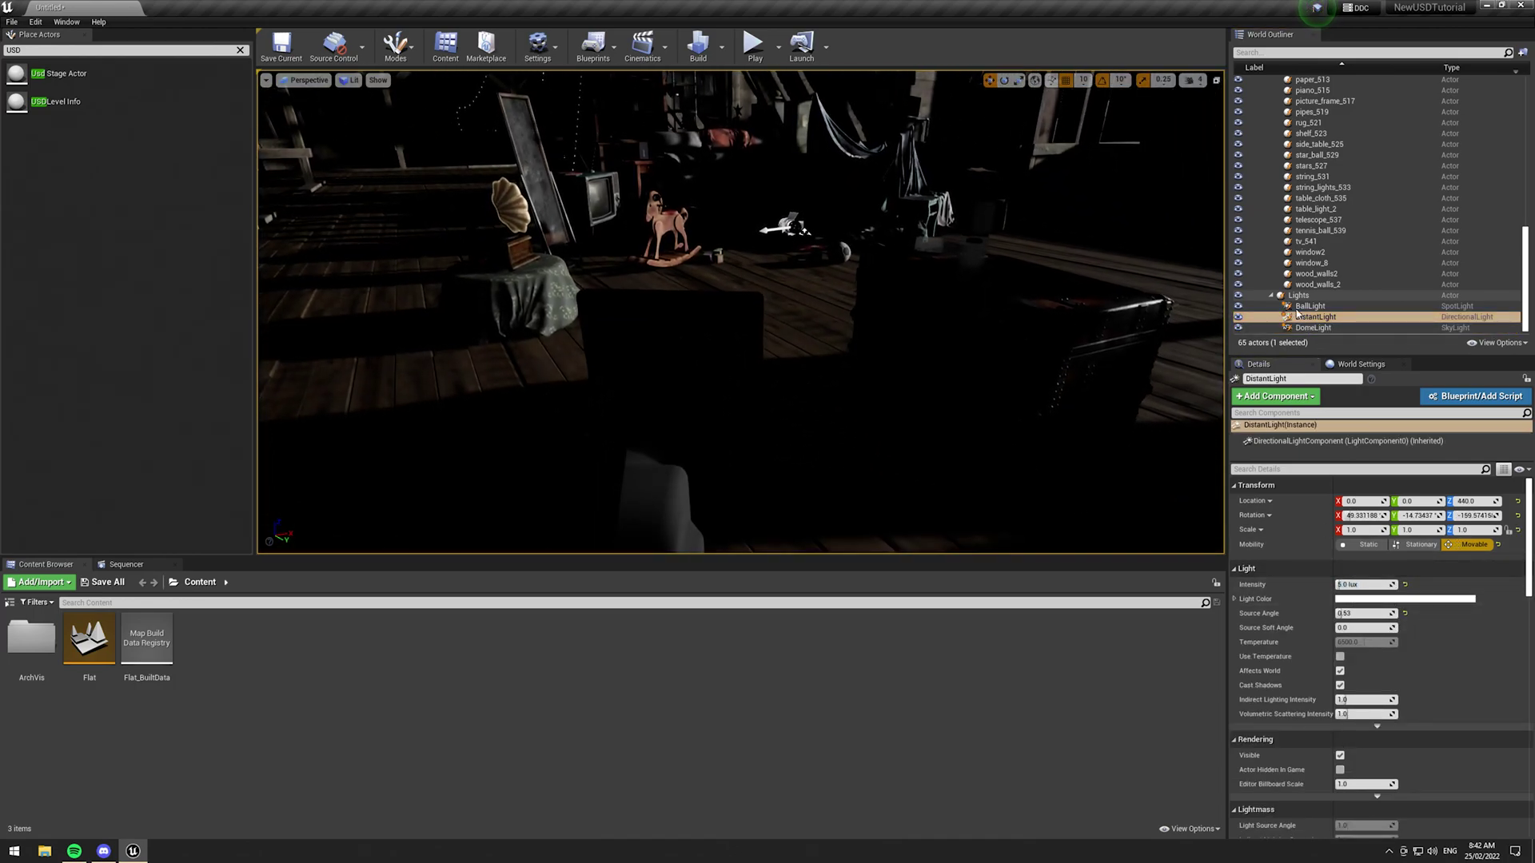
- Change the DomeLight's source type to SLS Specified Cubemap
{"action": "left_click", "coordinate": [1313, 328]}
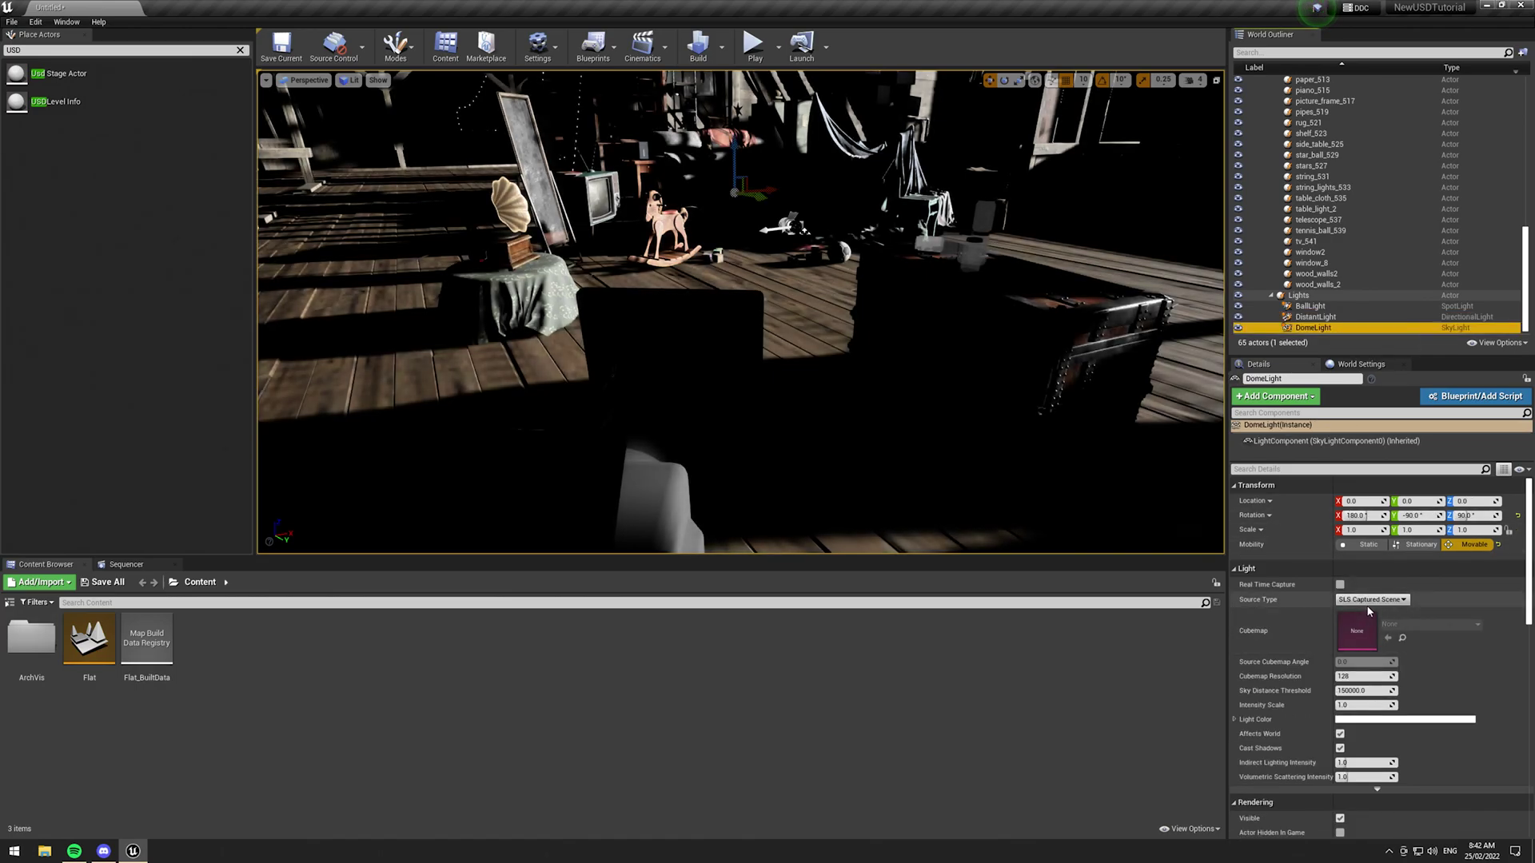
{"action": "left_click", "coordinate": [1372, 600]}
{"action": "left_click", "coordinate": [1370, 619]}
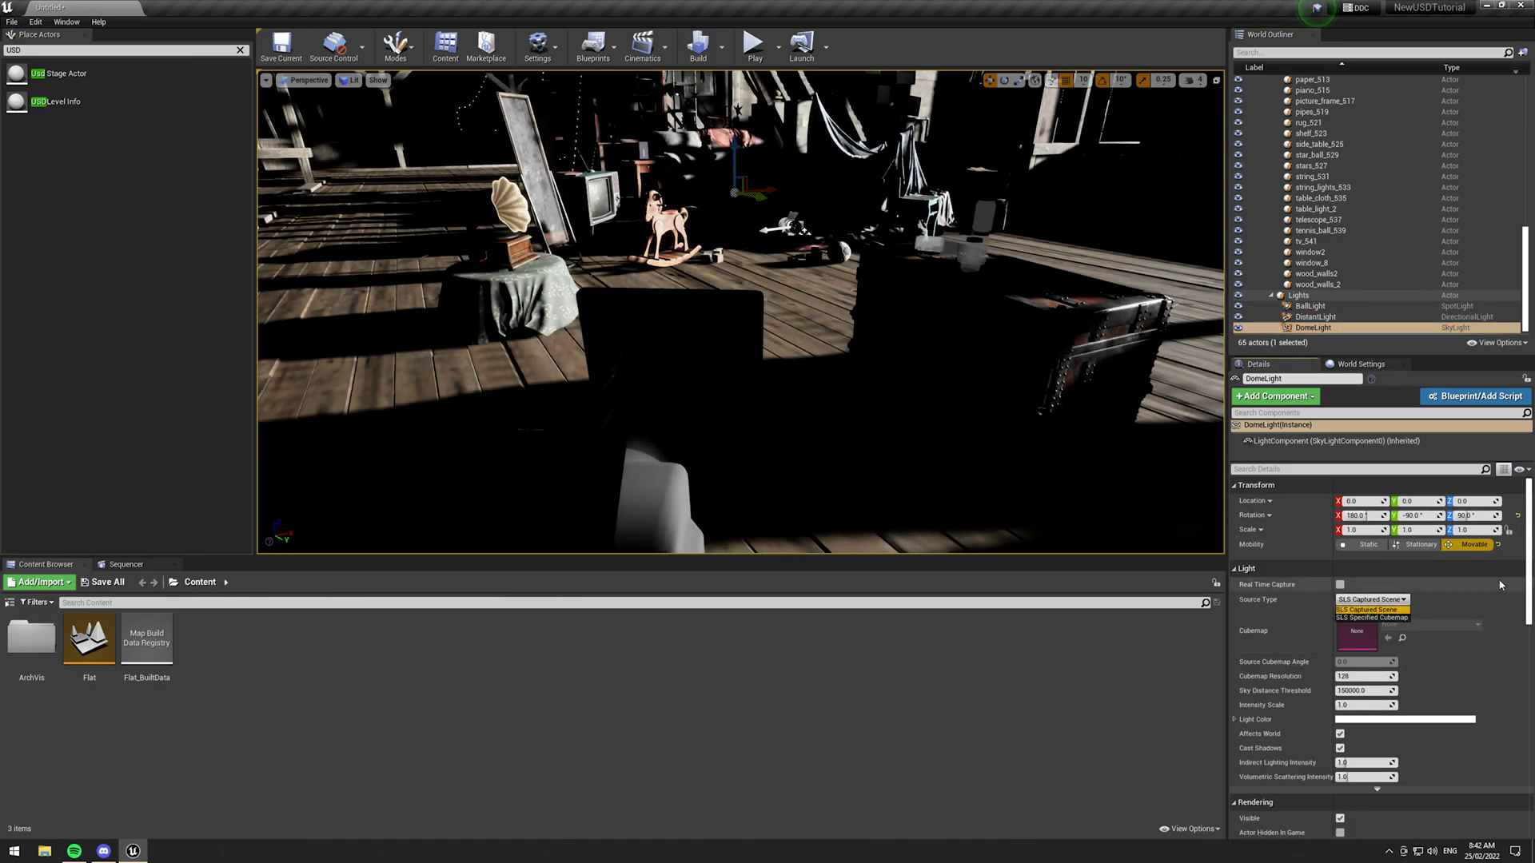
- Make engine content available for selection and assign DaylightAmbientCubemap as the DomeLight's cubemap
{"action": "left_click", "coordinate": [1407, 625]}
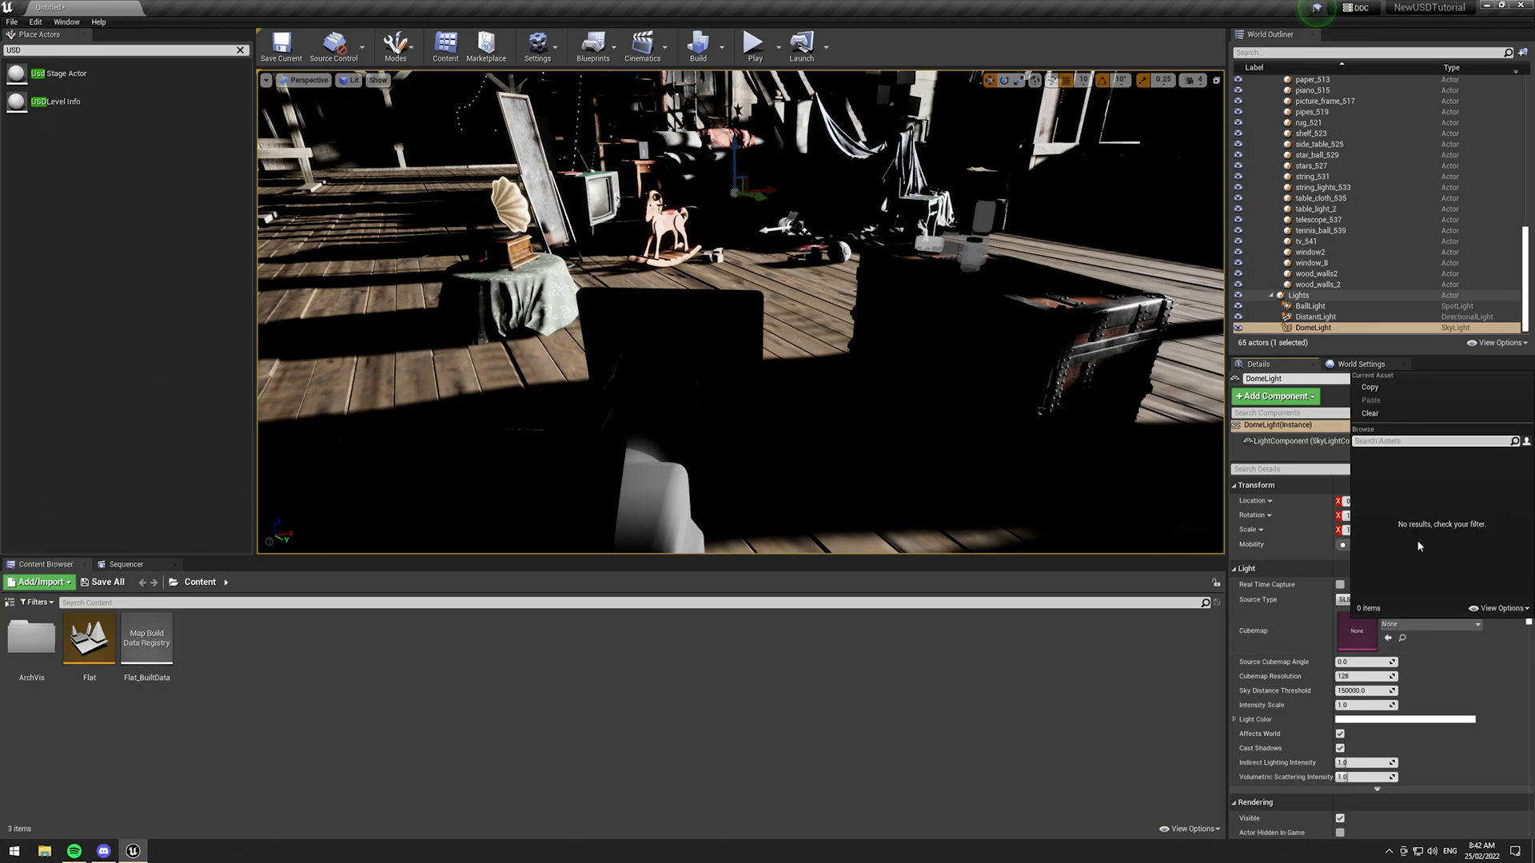
{"action": "left_click", "coordinate": [1457, 654]}
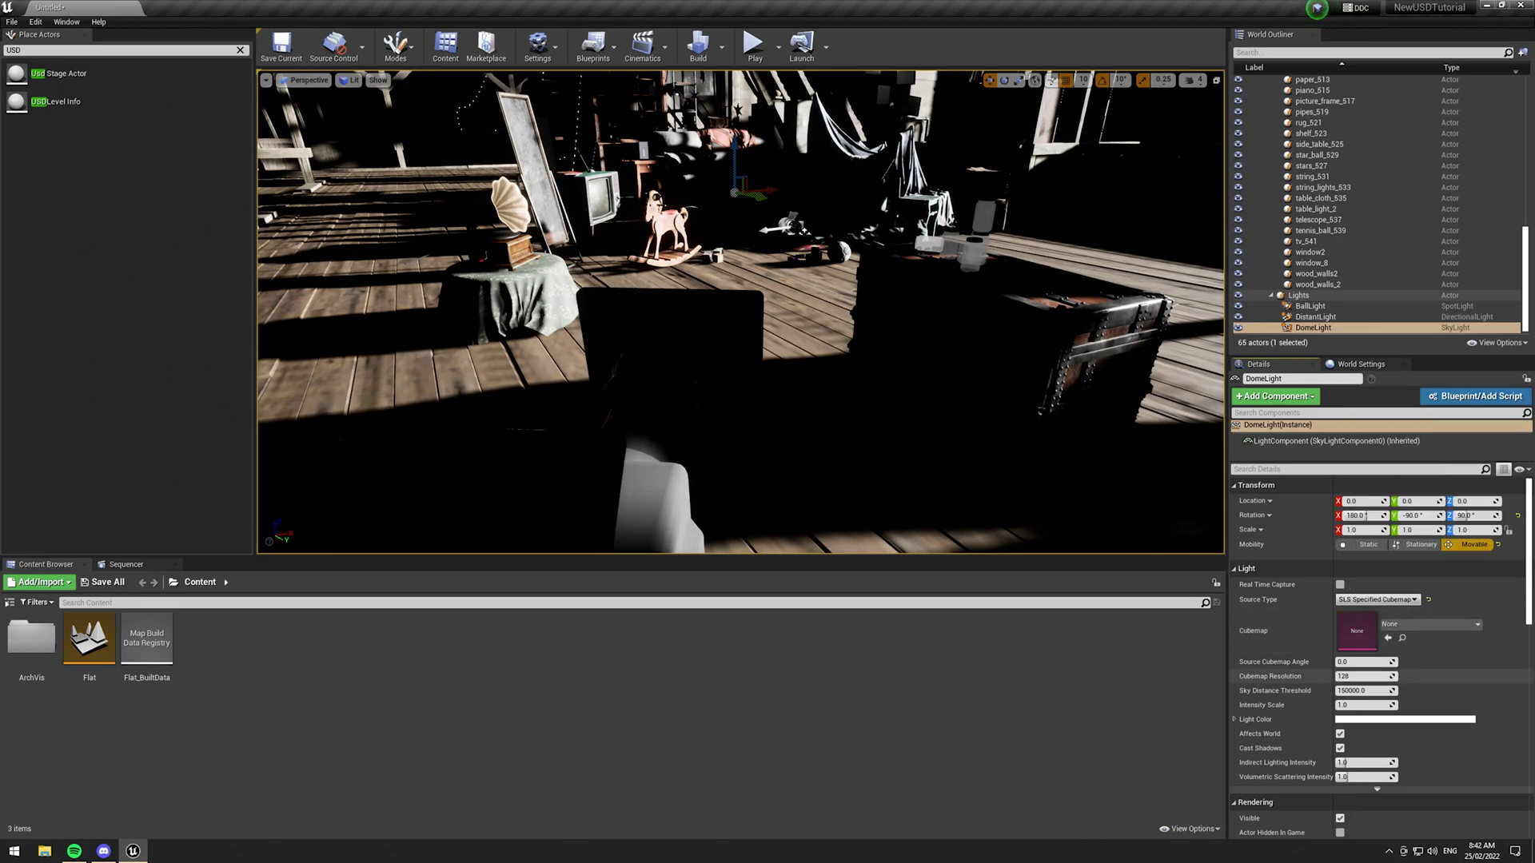
{"action": "left_click", "coordinate": [1192, 829]}
{"action": "mouse_move", "coordinate": [1202, 629]}
{"action": "left_click", "coordinate": [1216, 681]}
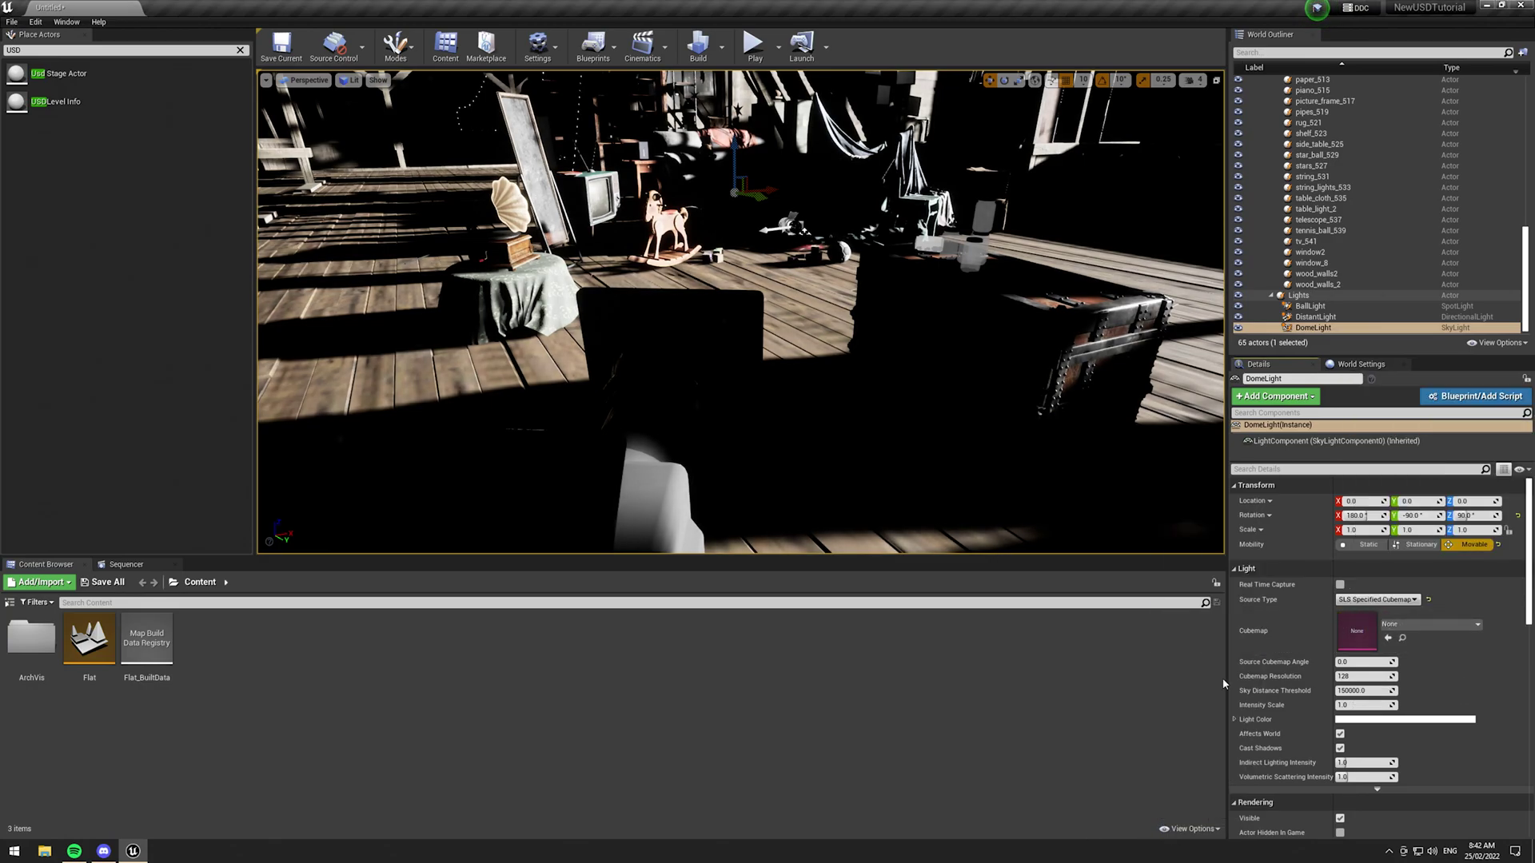
{"action": "left_click", "coordinate": [1400, 627]}
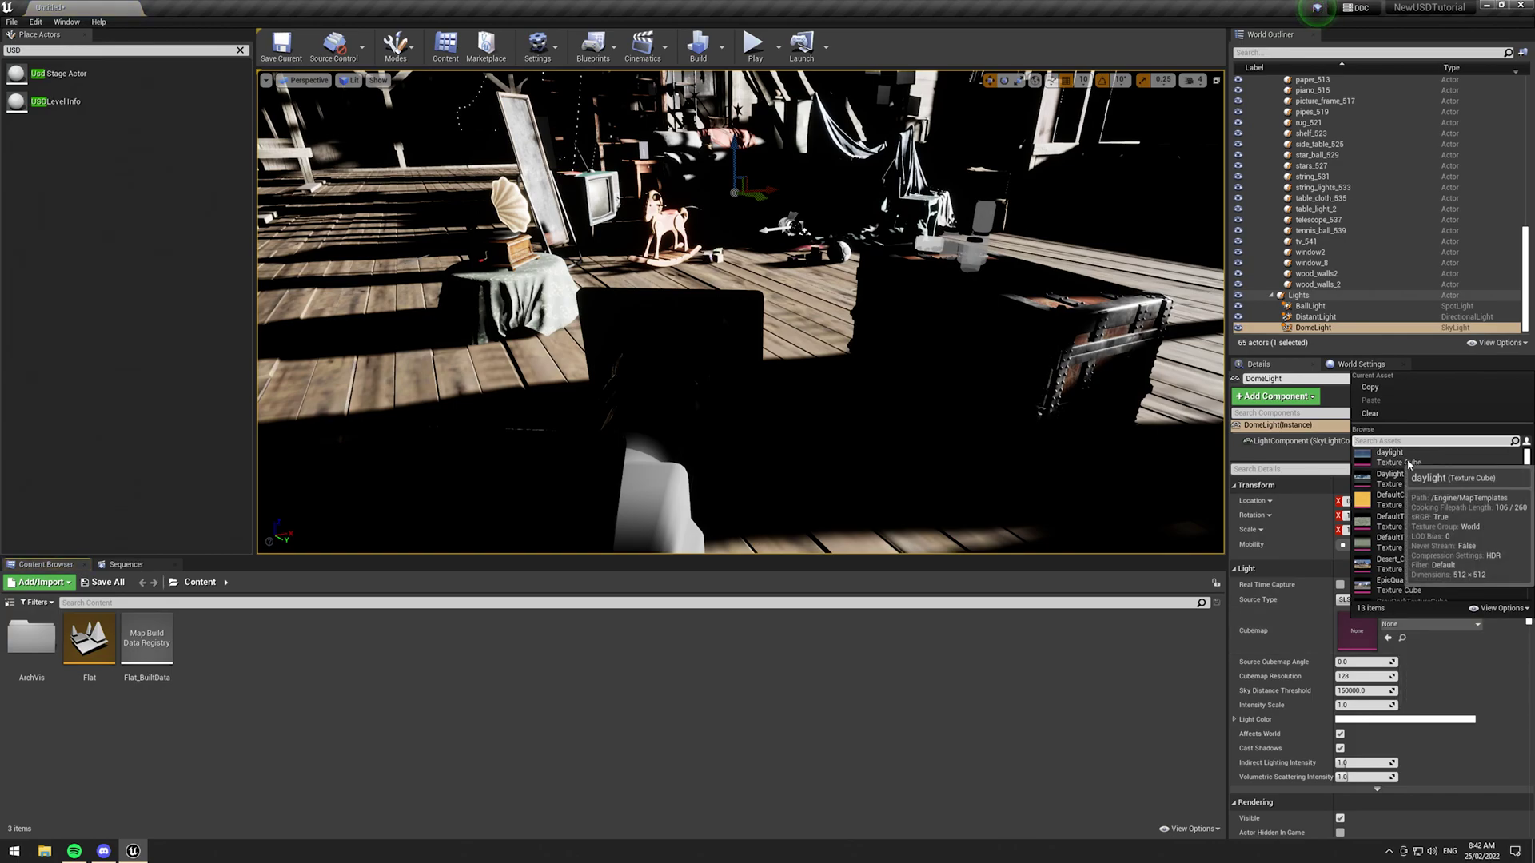
{"action": "left_click", "coordinate": [1435, 487]}
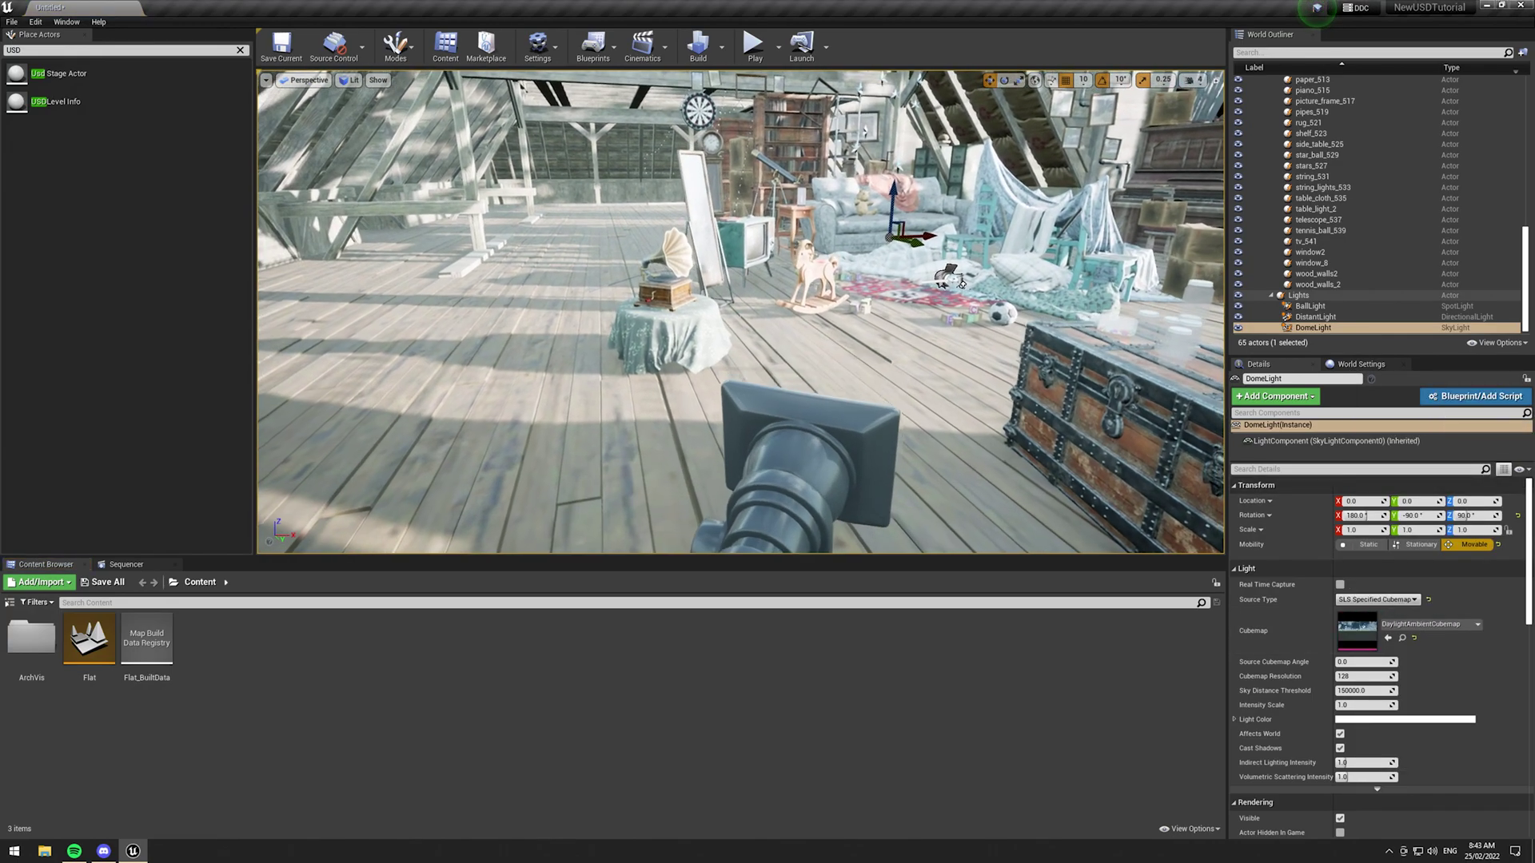
- Reduce the DomeLight's intensity scale to 0.25 and check the attic's lighting
{"action": "left_click", "coordinate": [1362, 705]}
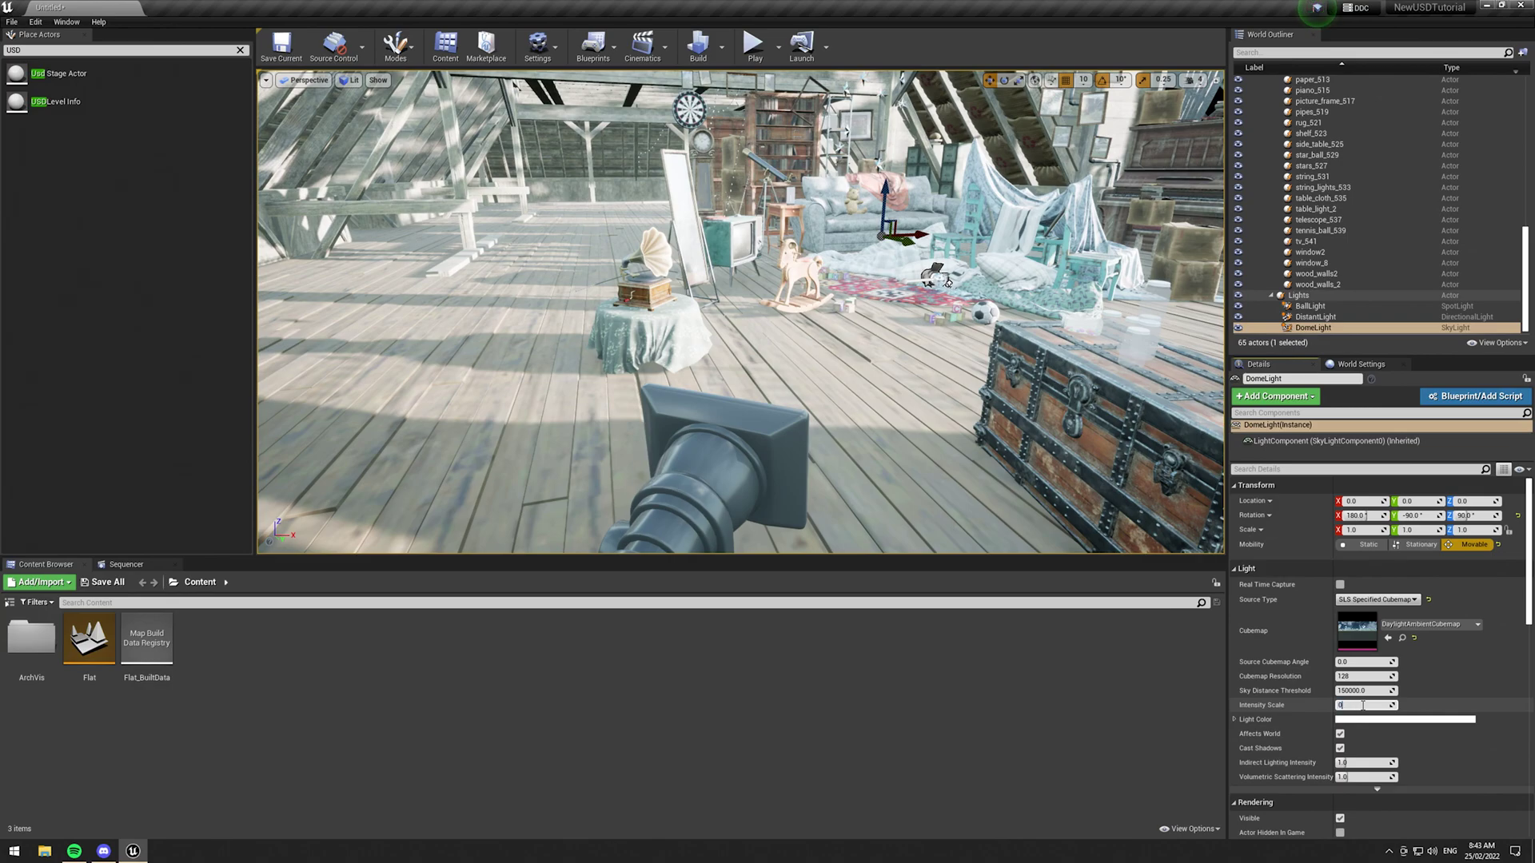
{"action": "key", "text": "Return"}
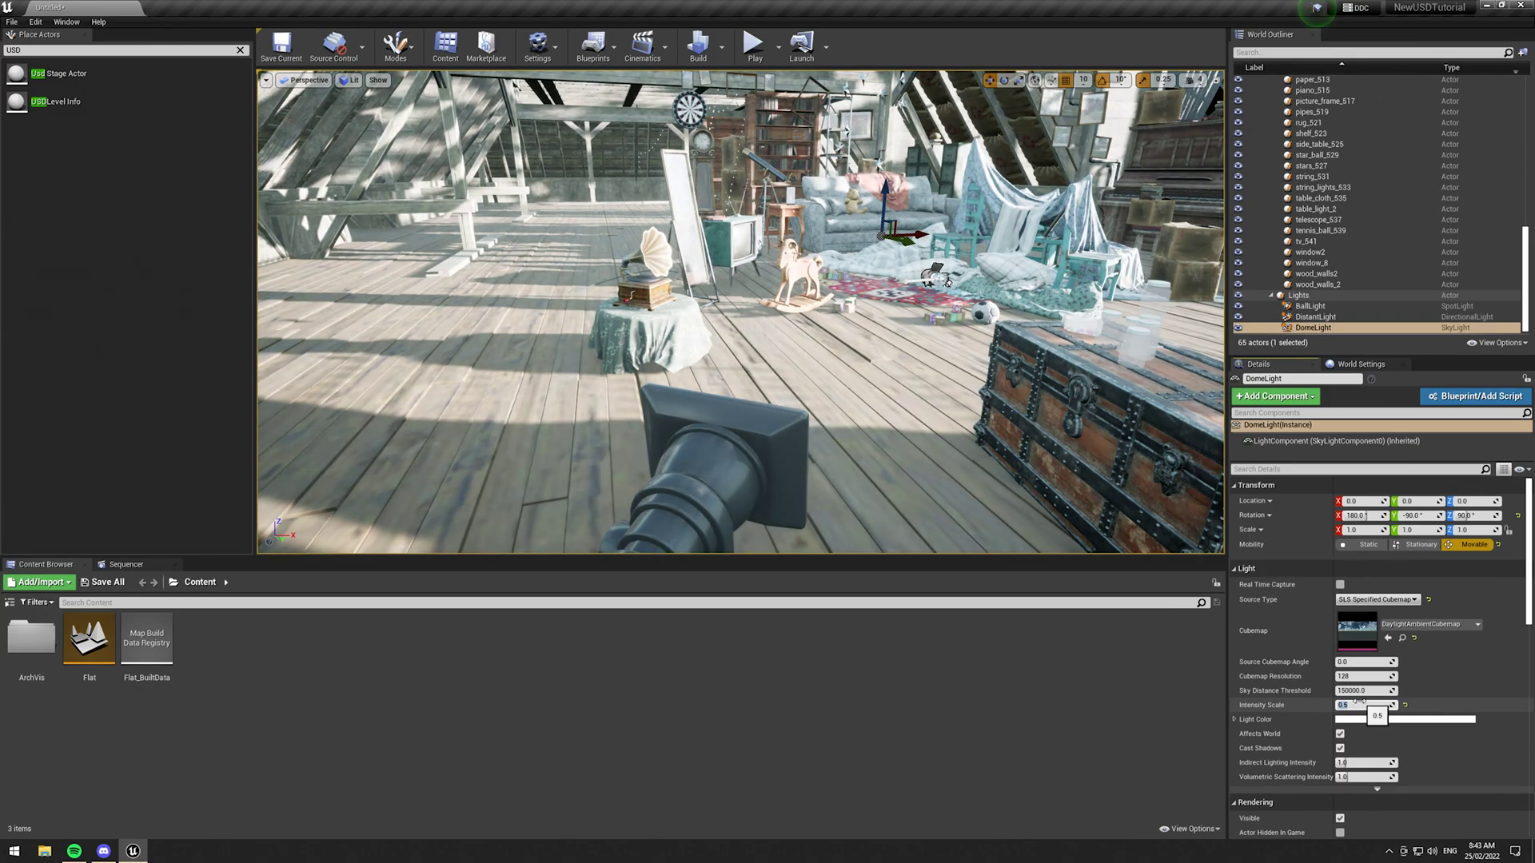
{"action": "type", "text": "0.25"}
{"action": "key", "text": "Return"}
{"action": "right_click_drag", "start_coordinate": [960, 400], "coordinate": [1096, 216]}
{"action": "scroll", "coordinate": [1501, 240], "scroll_direction": "up", "scroll_amount": 2}
{"action": "scroll", "coordinate": [1502, 240], "scroll_direction": "up", "scroll_amount": 8}
{"action": "right_click_drag", "start_coordinate": [541, 281], "coordinate": [641, 399]}
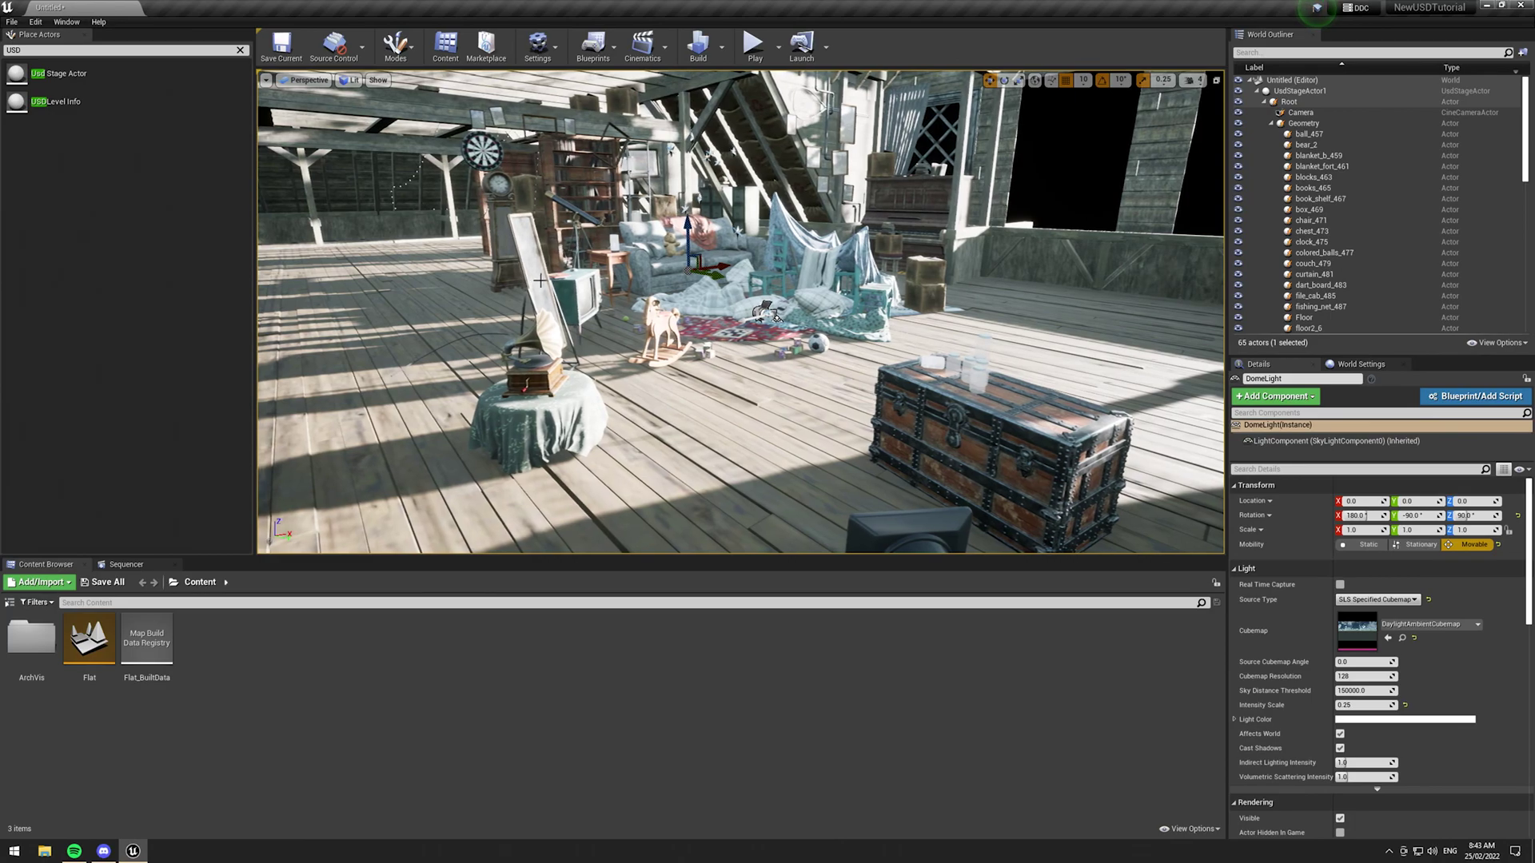
- Select UsdStageActor1 and collapse and re-expand its actor hierarchy to review what it contains
{"action": "left_click", "coordinate": [1300, 91]}
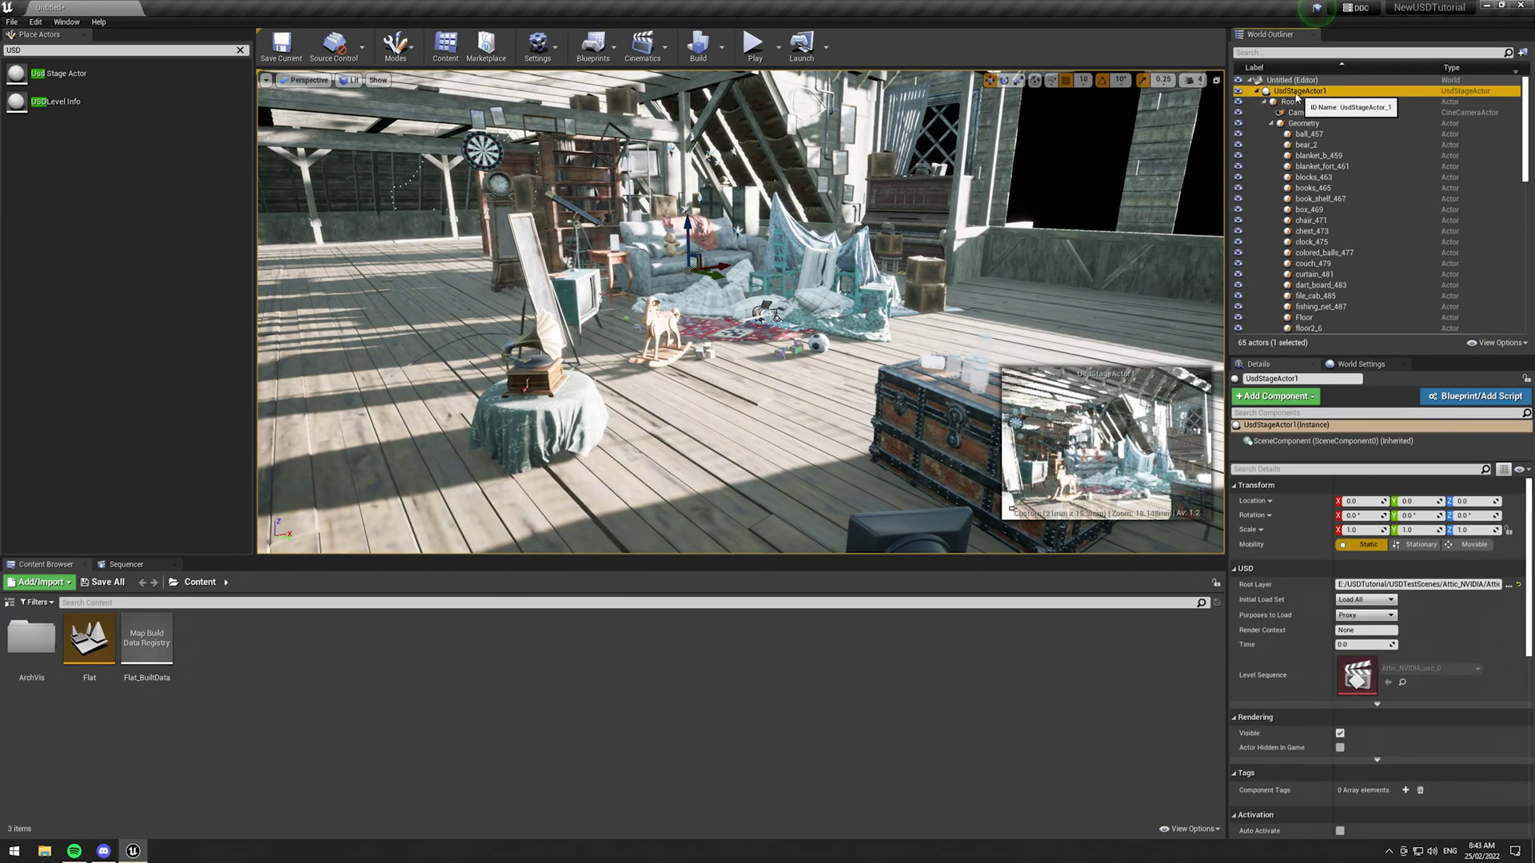
{"action": "left_click", "coordinate": [1256, 92]}
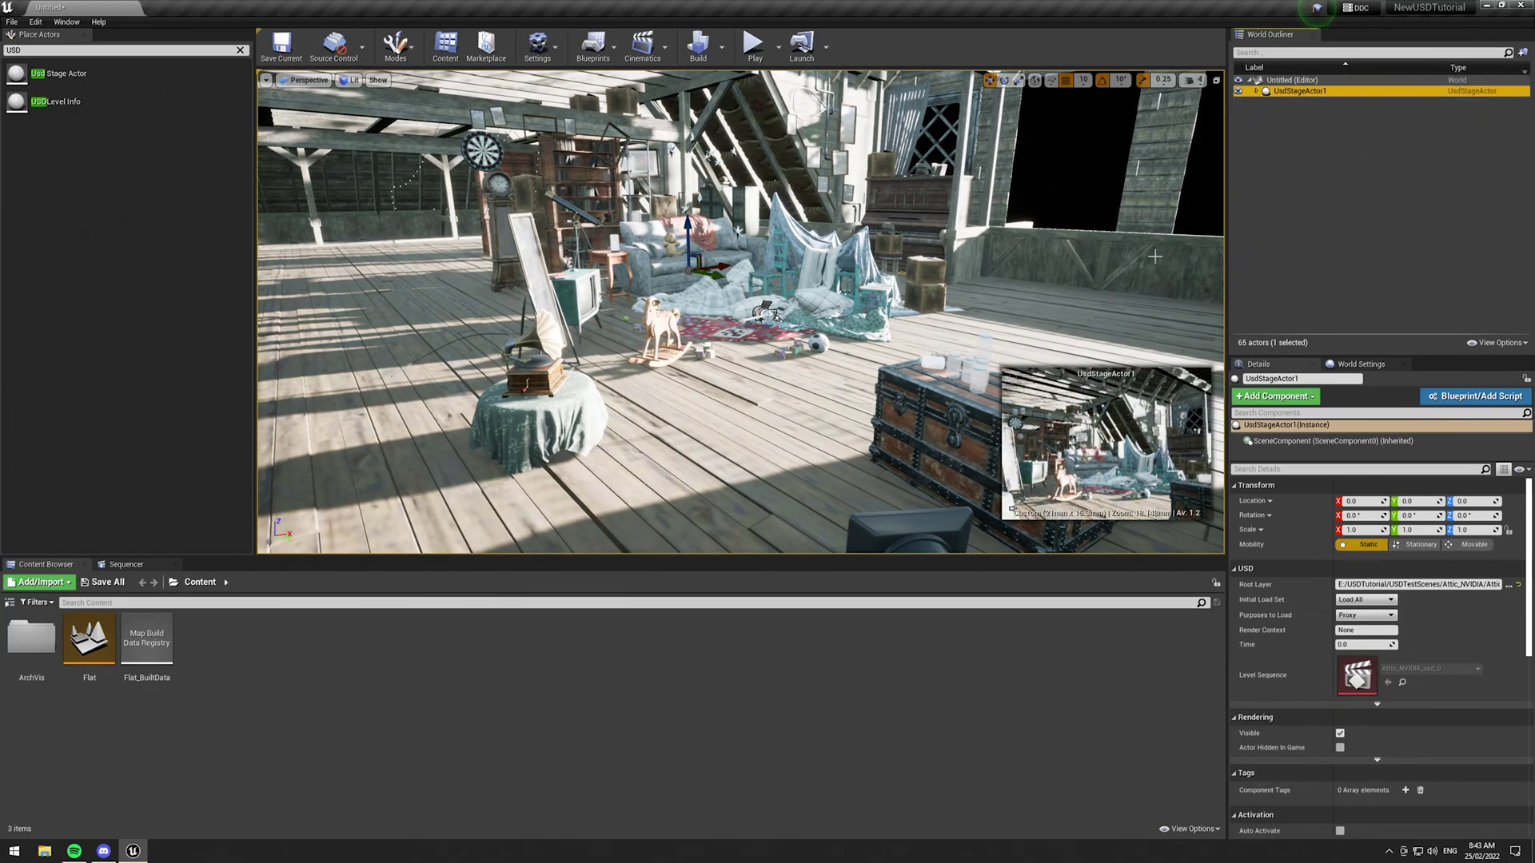
{"action": "left_click", "coordinate": [1256, 91]}
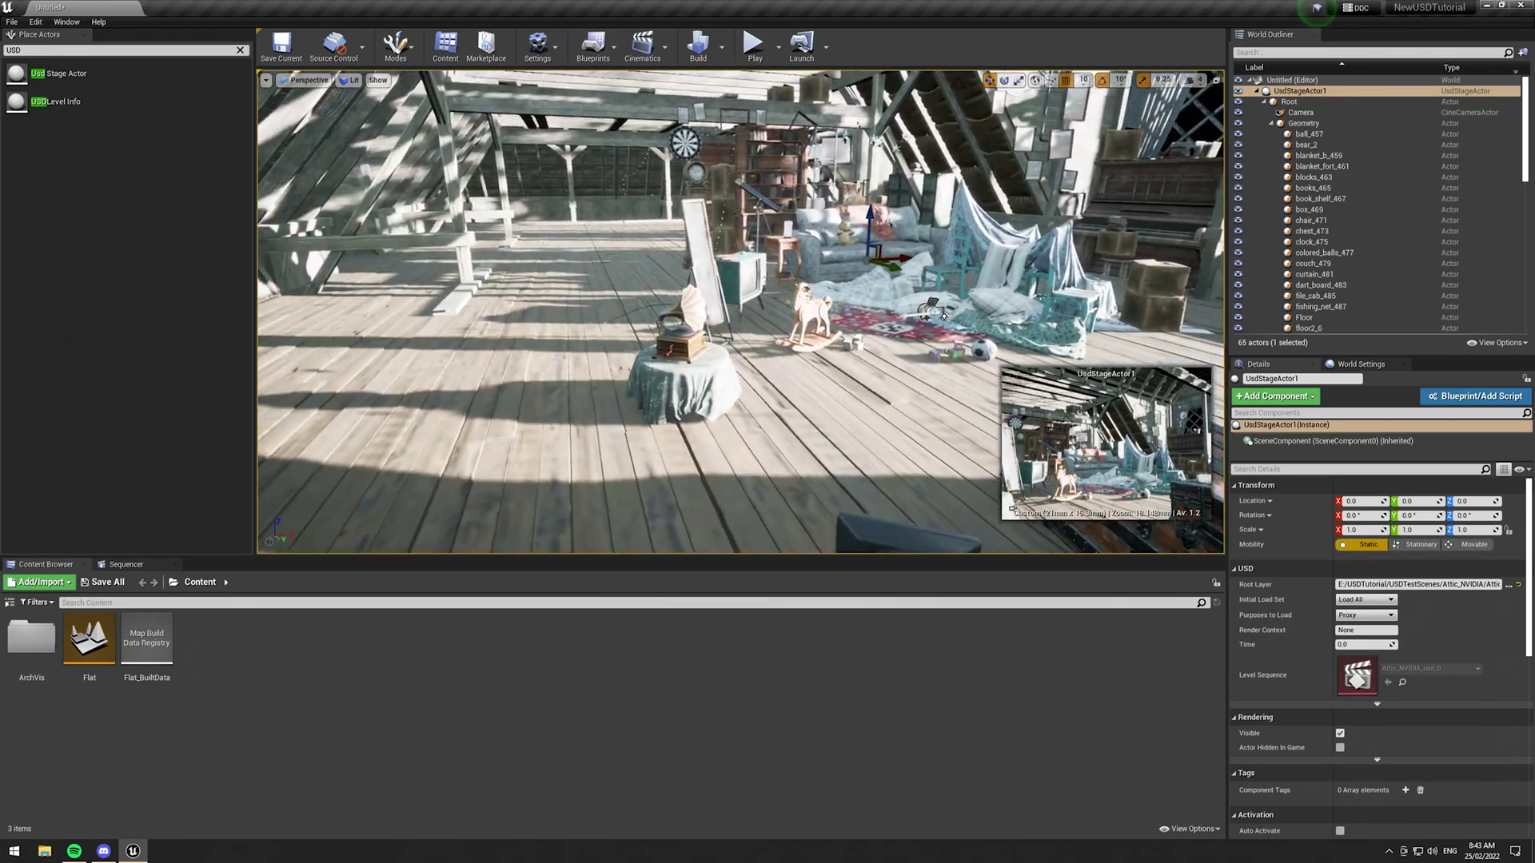
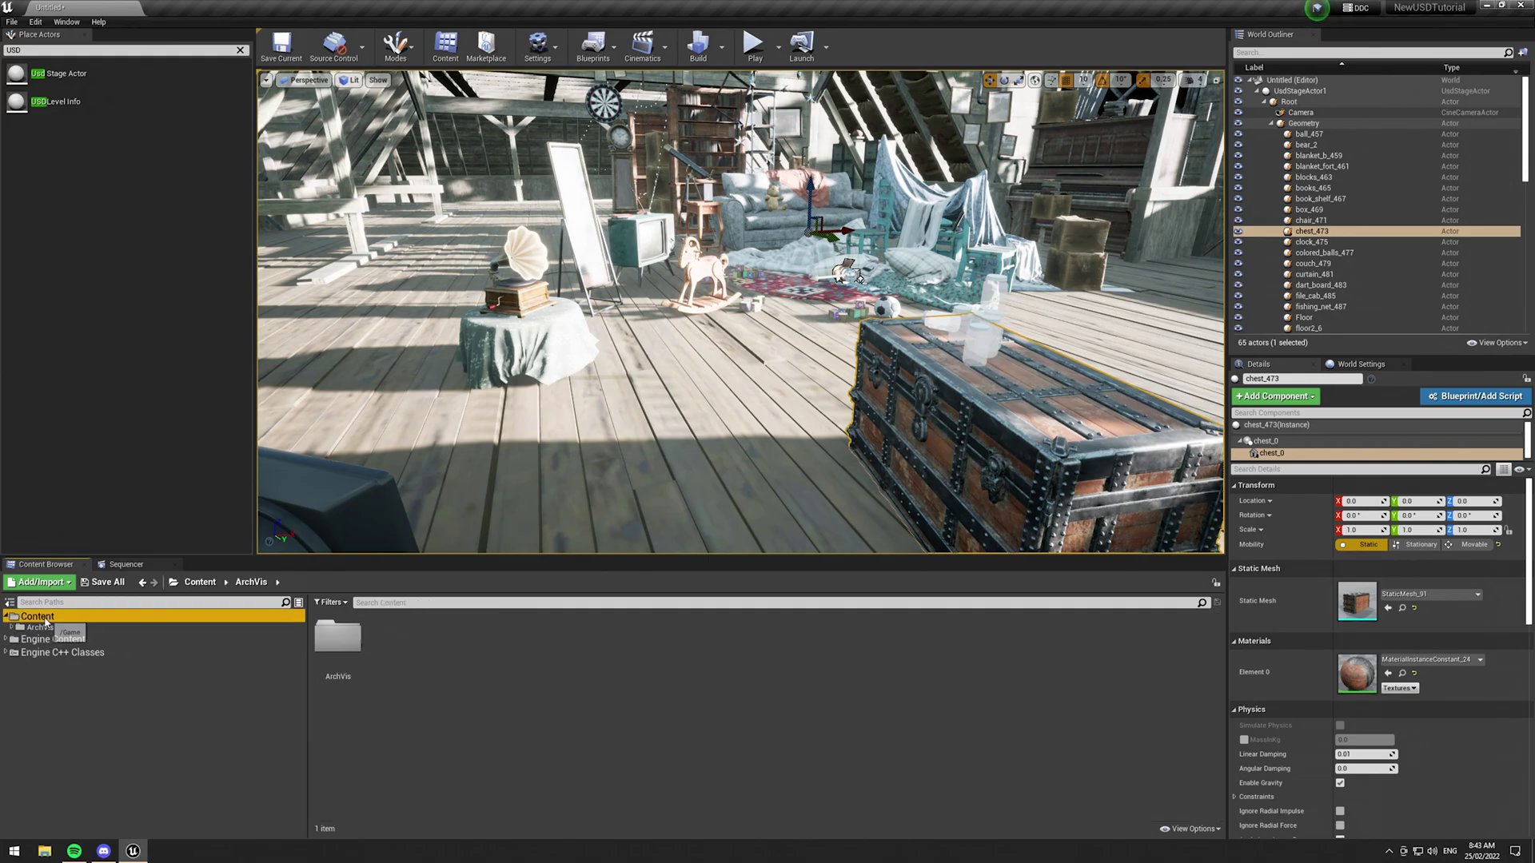
- Examine the chest's material instance parameters and the node graph of its parent material UsdPreviewSurface, then close the parent material
{"action": "right_click_drag", "start_coordinate": [959, 400], "coordinate": [871, 375]}
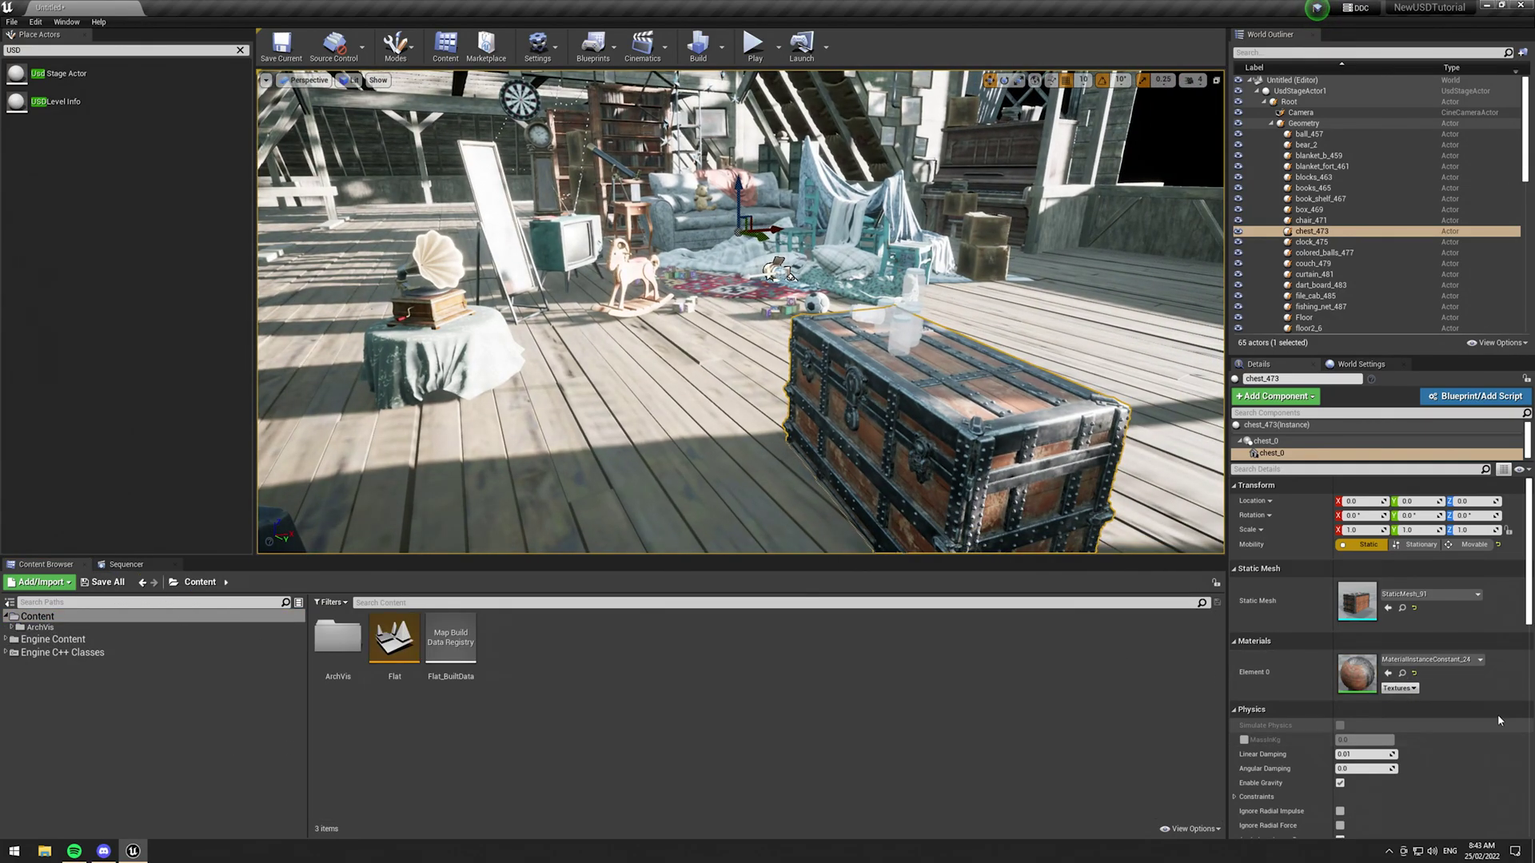
{"action": "double_click", "coordinate": [1374, 683]}
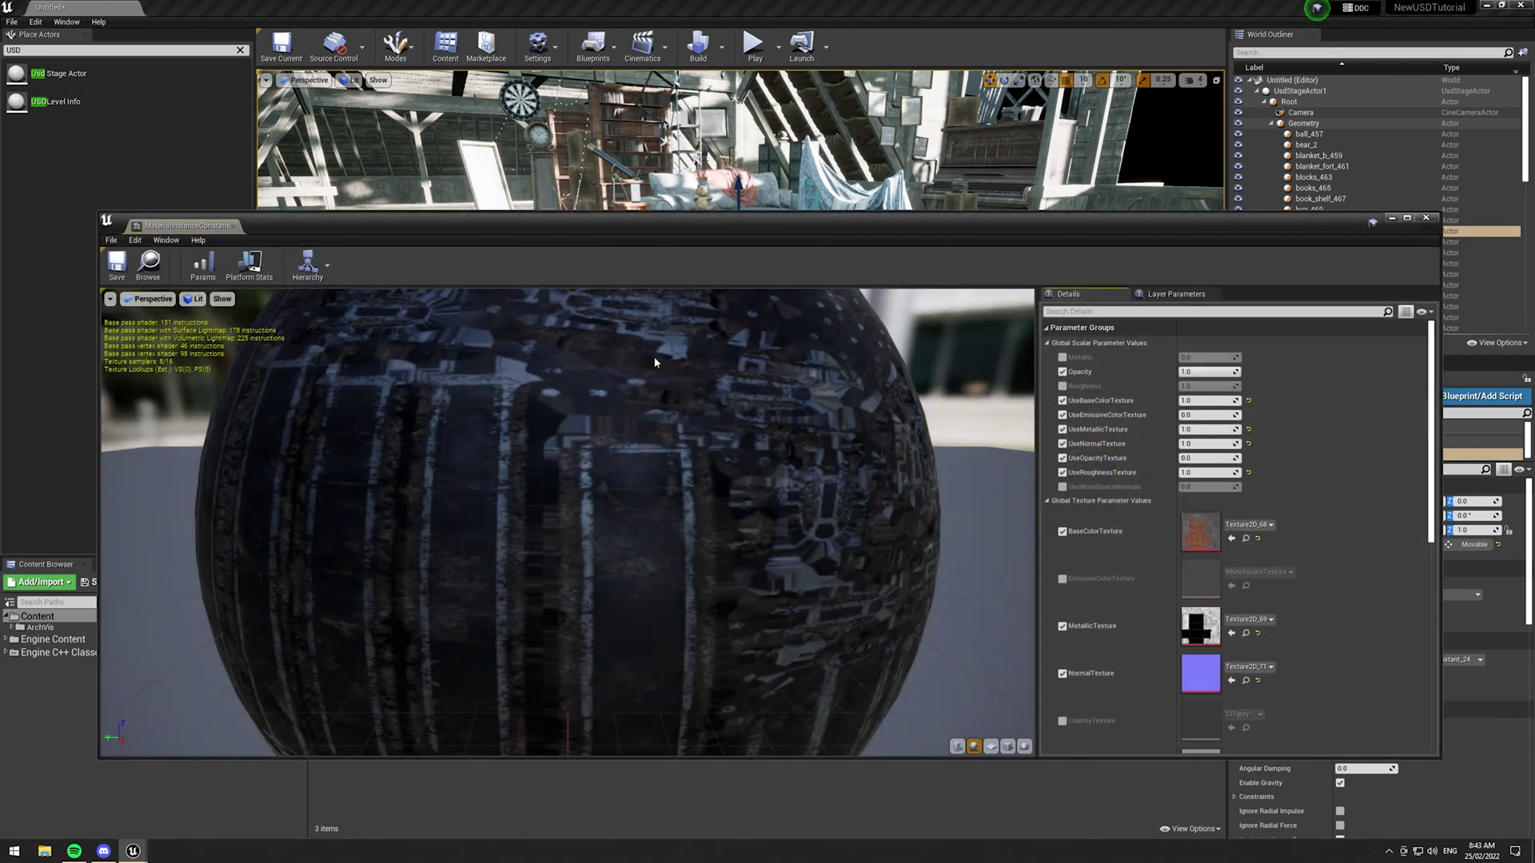
{"action": "scroll", "coordinate": [1164, 654], "scroll_direction": "down", "scroll_amount": 10}
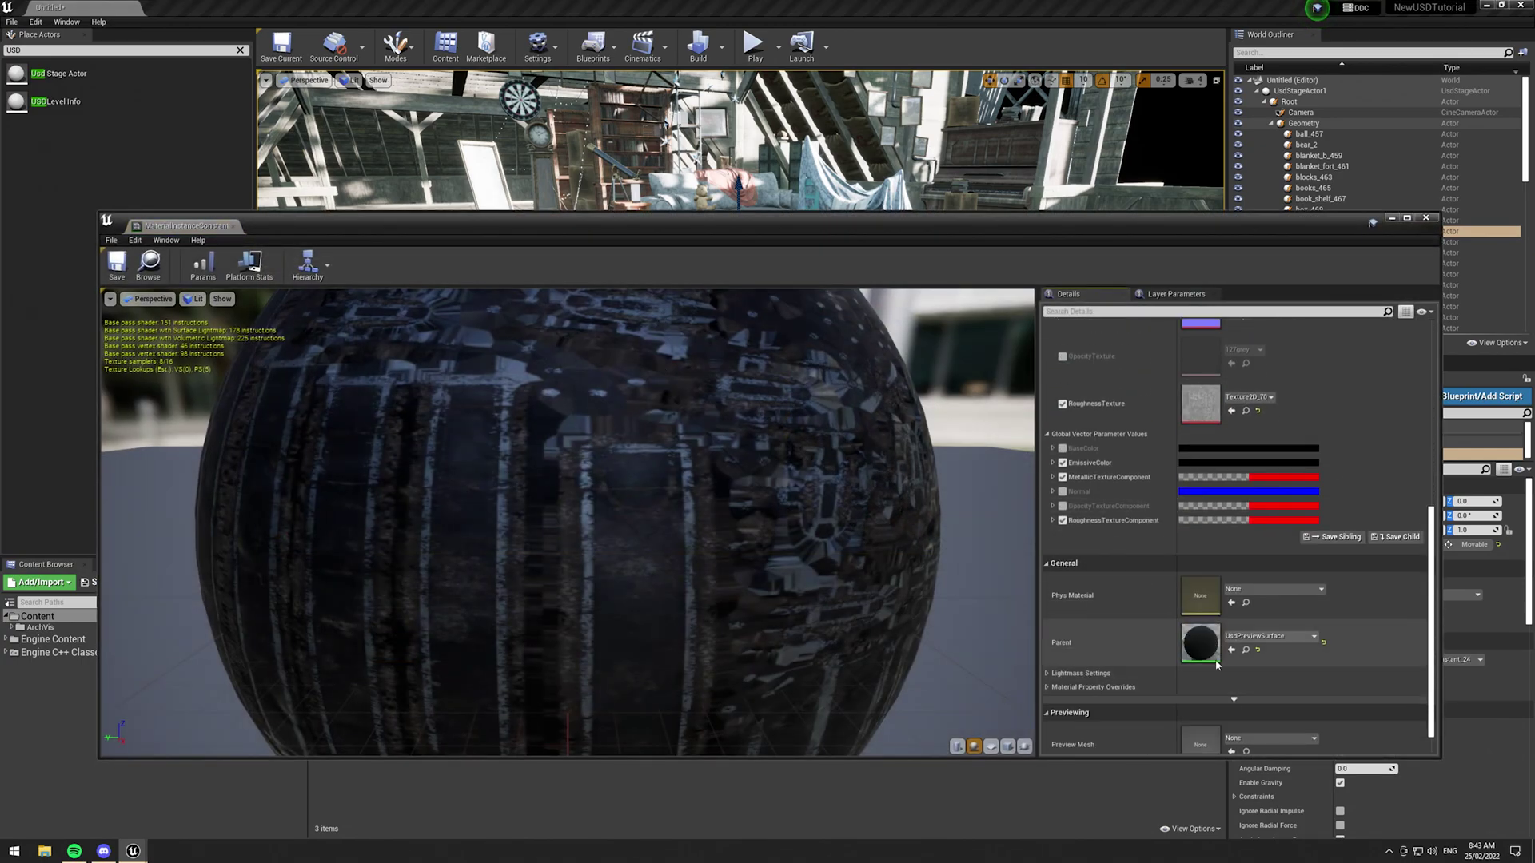
{"action": "double_click", "coordinate": [1216, 662]}
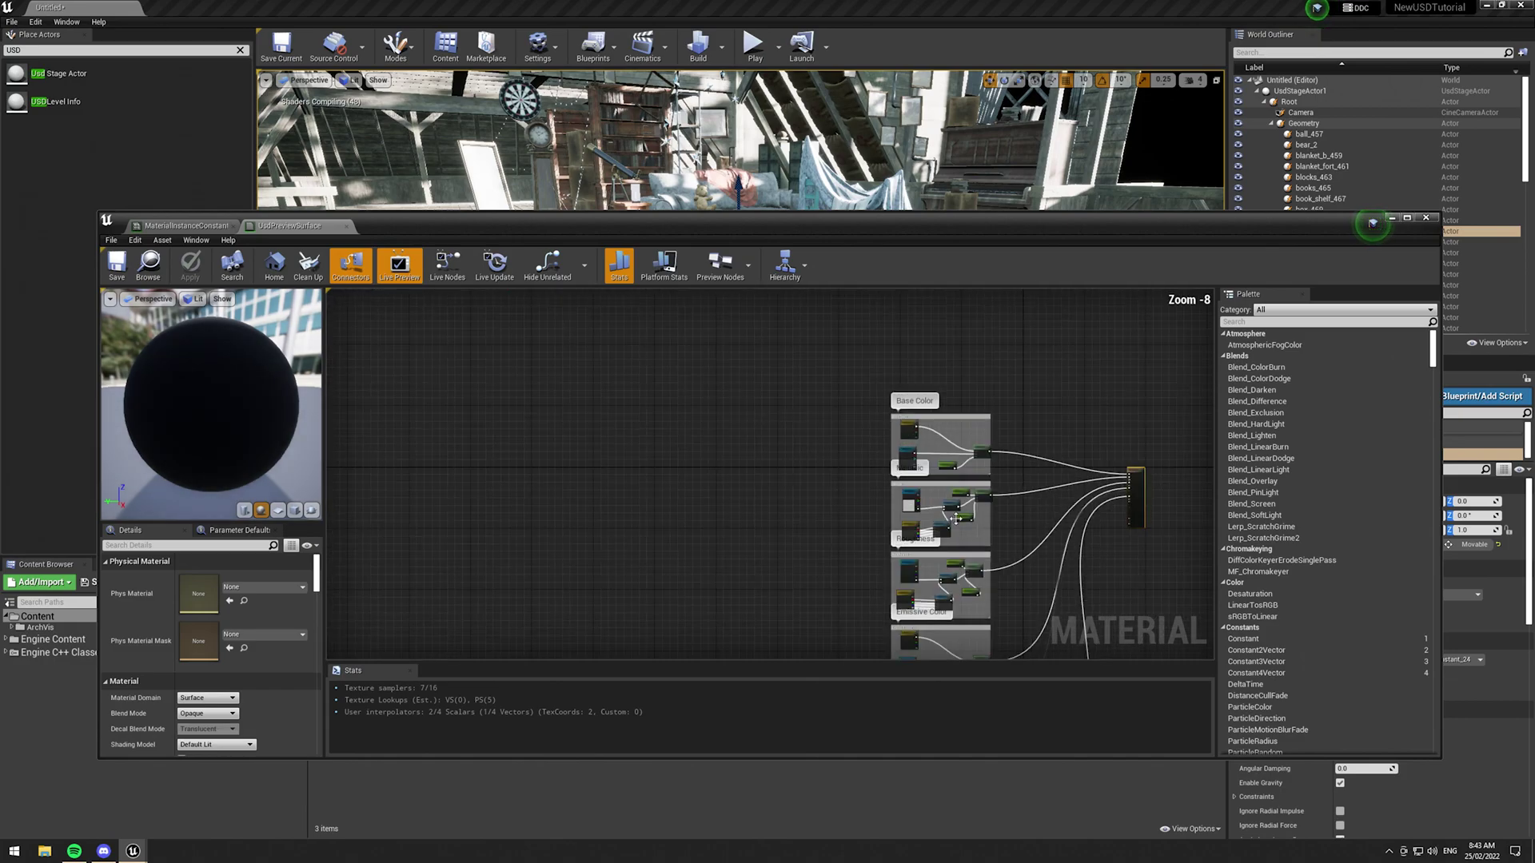
{"action": "scroll", "coordinate": [957, 518], "scroll_direction": "up", "scroll_amount": 5}
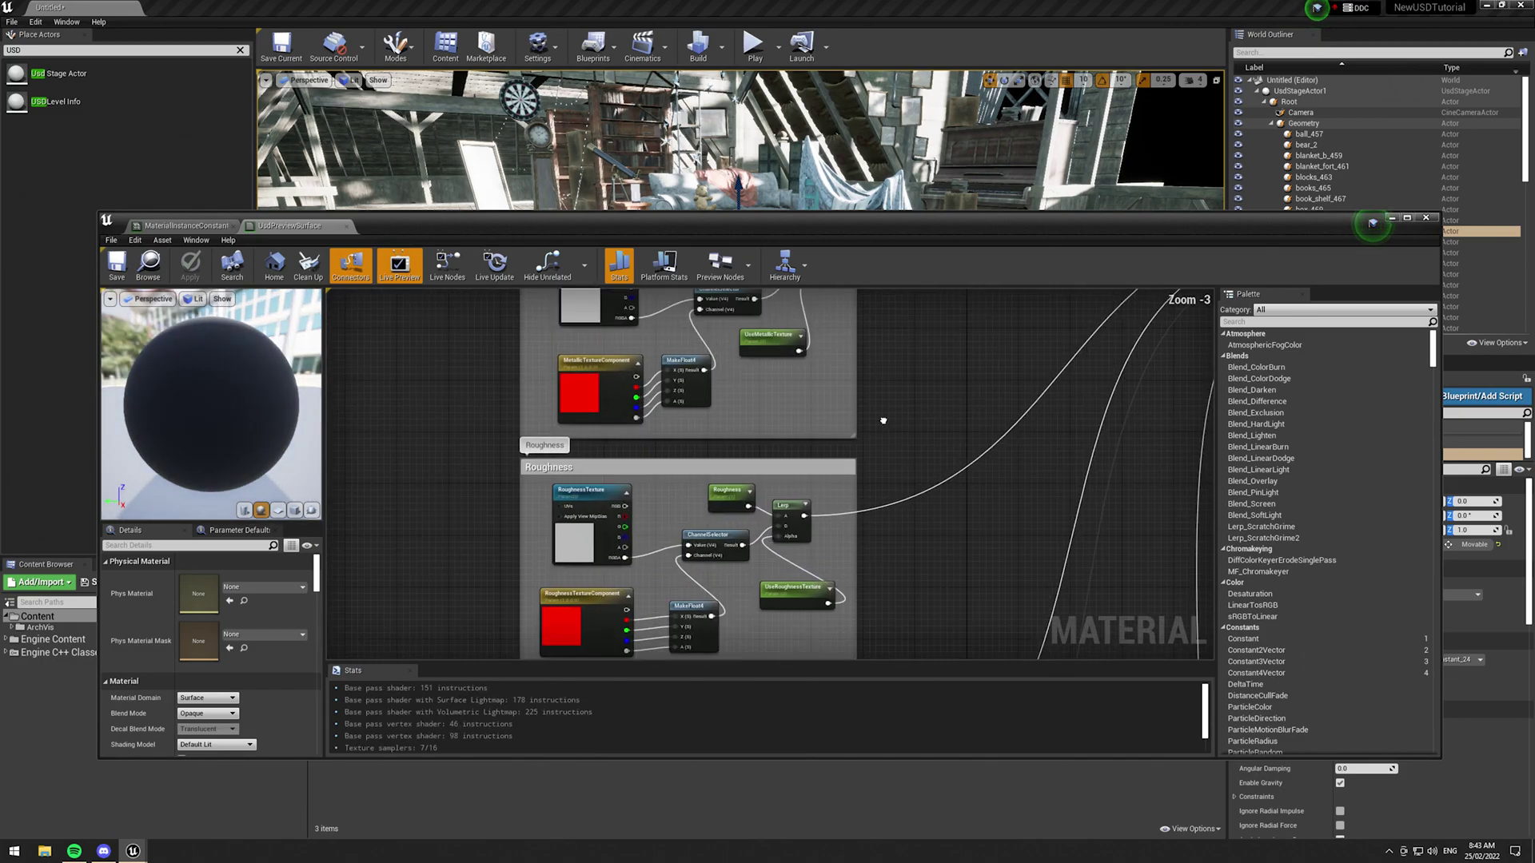
{"action": "right_click_drag", "start_coordinate": [884, 421], "coordinate": [902, 557]}
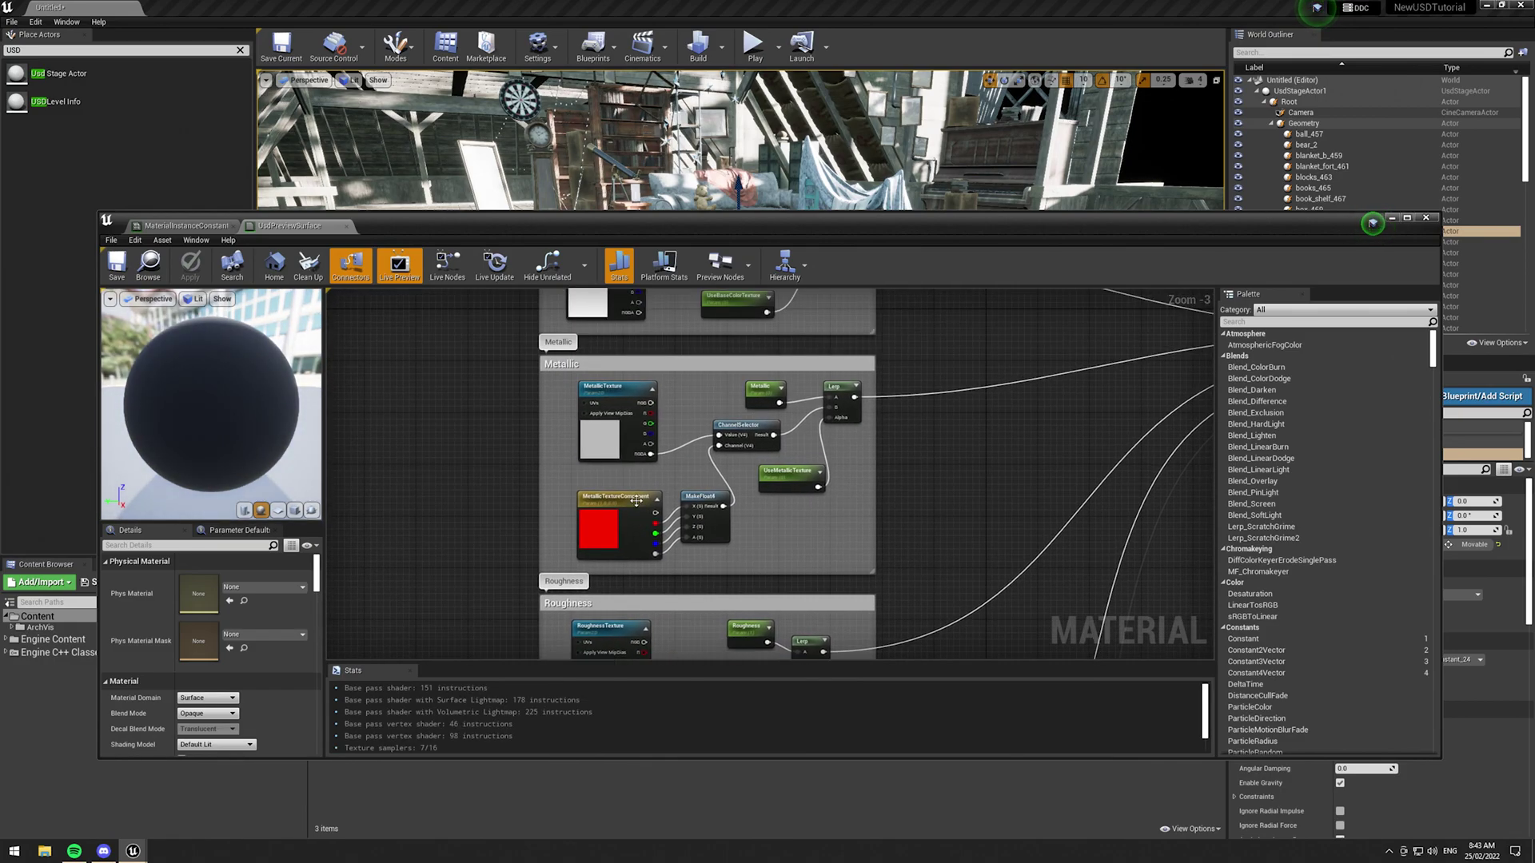
{"action": "left_click", "coordinate": [345, 229]}
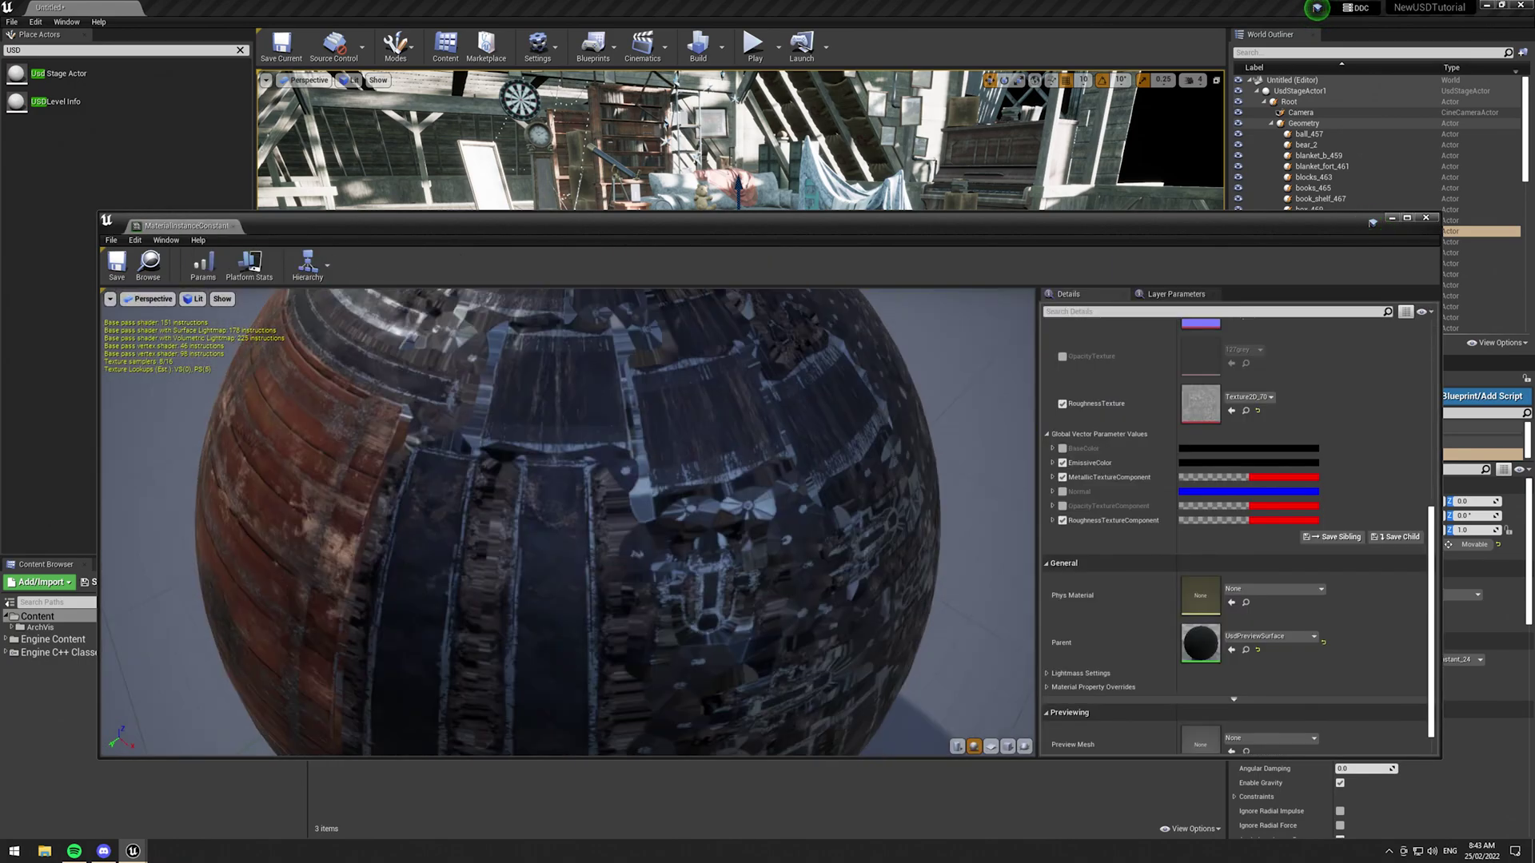
- Inspect the chest's material on the preview sphere, save the material instance and close its editor
{"action": "scroll", "coordinate": [514, 495], "scroll_direction": "down", "scroll_amount": 5}
{"action": "scroll", "coordinate": [514, 495], "scroll_direction": "up", "scroll_amount": 4}
{"action": "mouse_move", "coordinate": [582, 549]}
{"action": "left_mouse_down"}
{"action": "mouse_move", "coordinate": [703, 432]}
{"action": "mouse_move", "coordinate": [581, 548]}
{"action": "left_mouse_up"}
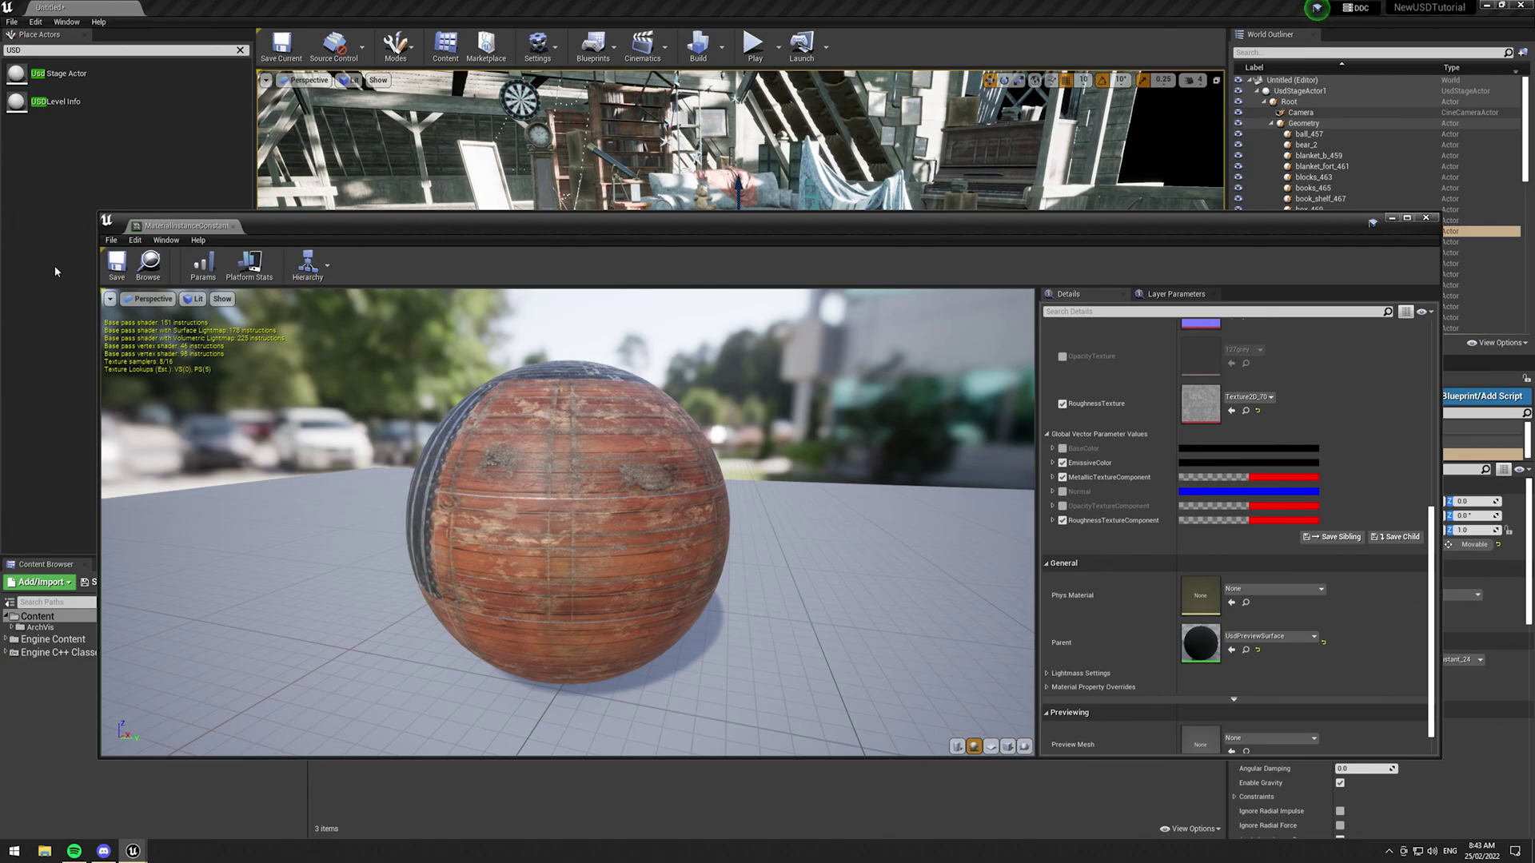
{"action": "left_click", "coordinate": [117, 267]}
{"action": "left_click", "coordinate": [1425, 218]}
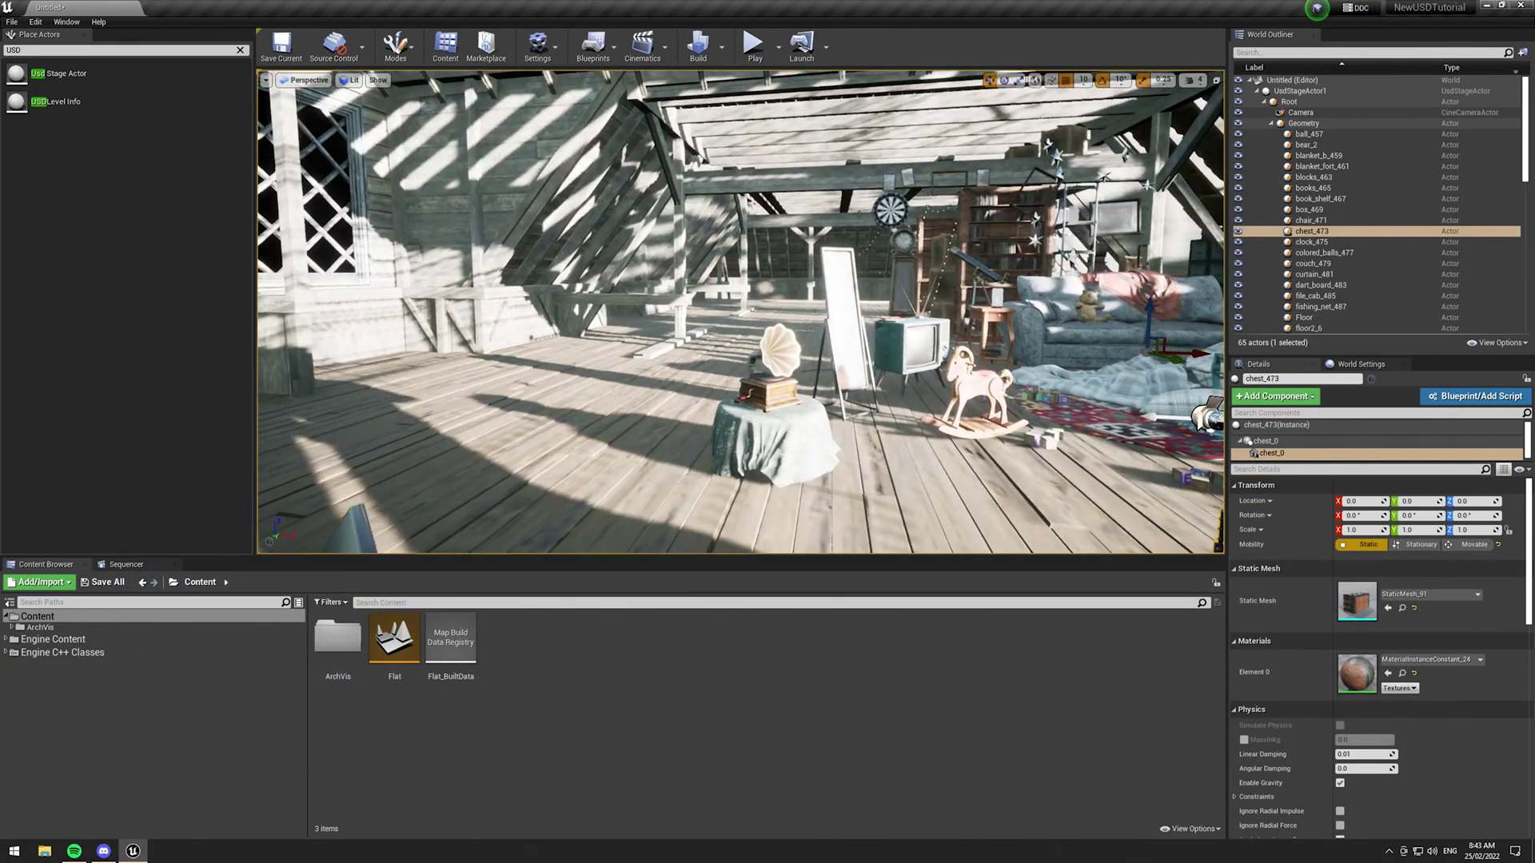
- Open the material instance of the gramophone's Section0_0 component and set UseMetallicTexture to 0
{"action": "right_click_drag", "start_coordinate": [840, 324], "coordinate": [959, 344]}
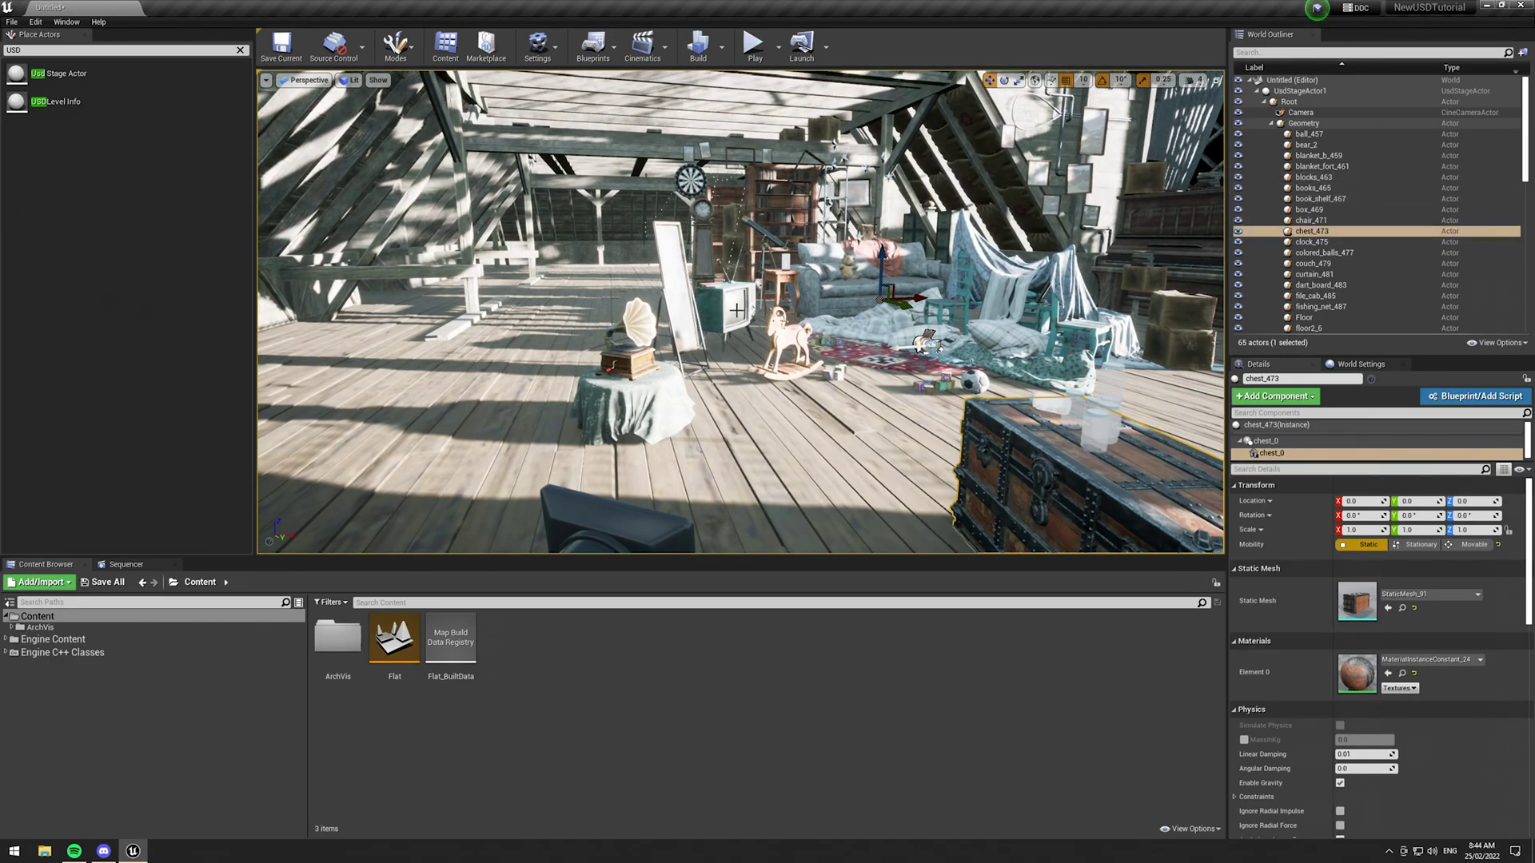
{"action": "right_click_drag", "start_coordinate": [737, 310], "coordinate": [740, 391]}
{"action": "key", "text": "h"}
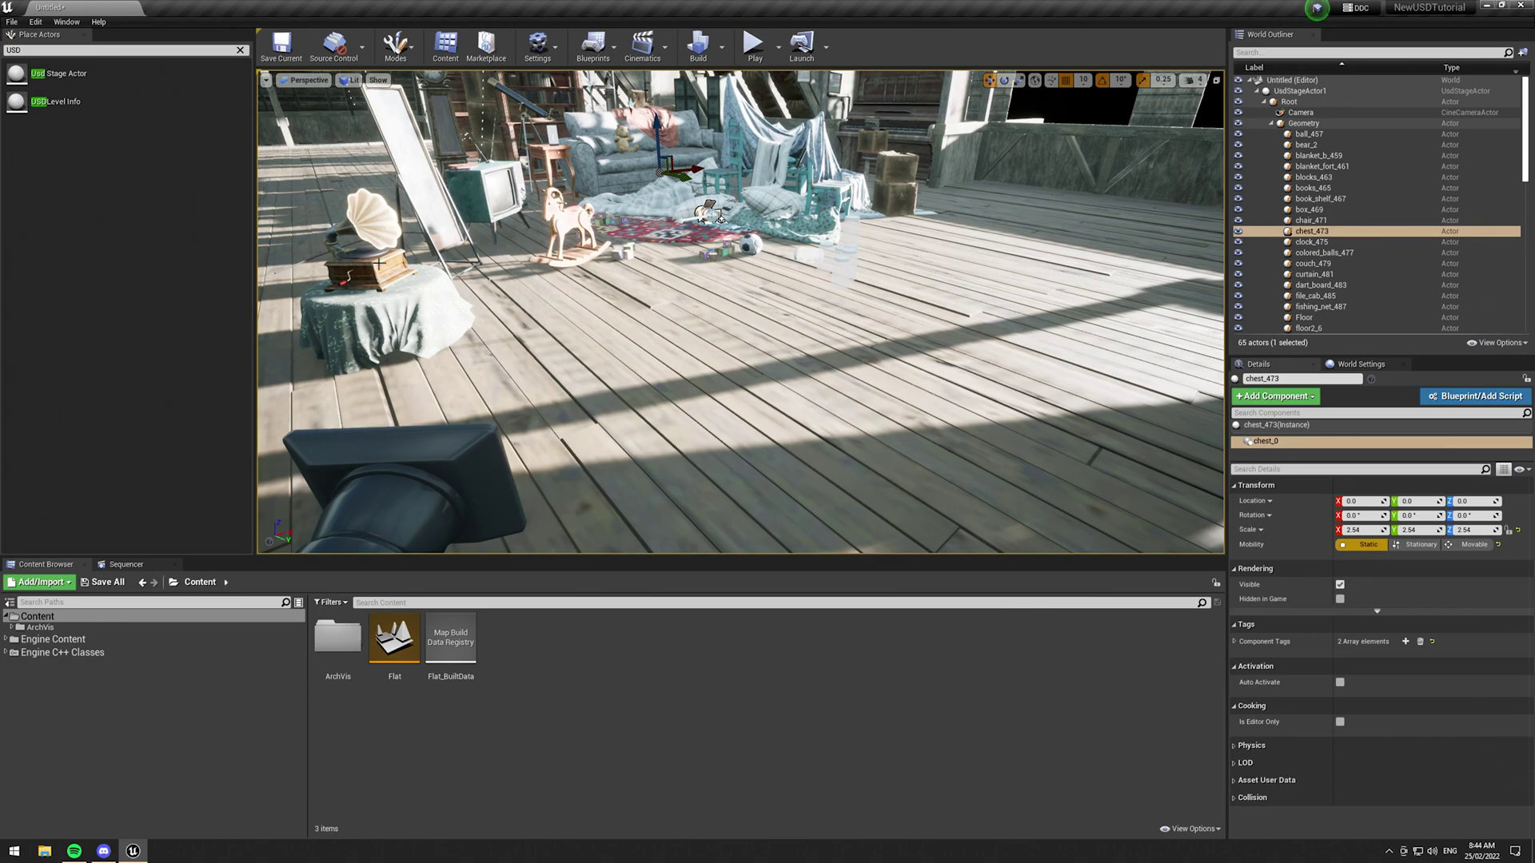
{"action": "left_click", "coordinate": [347, 269]}
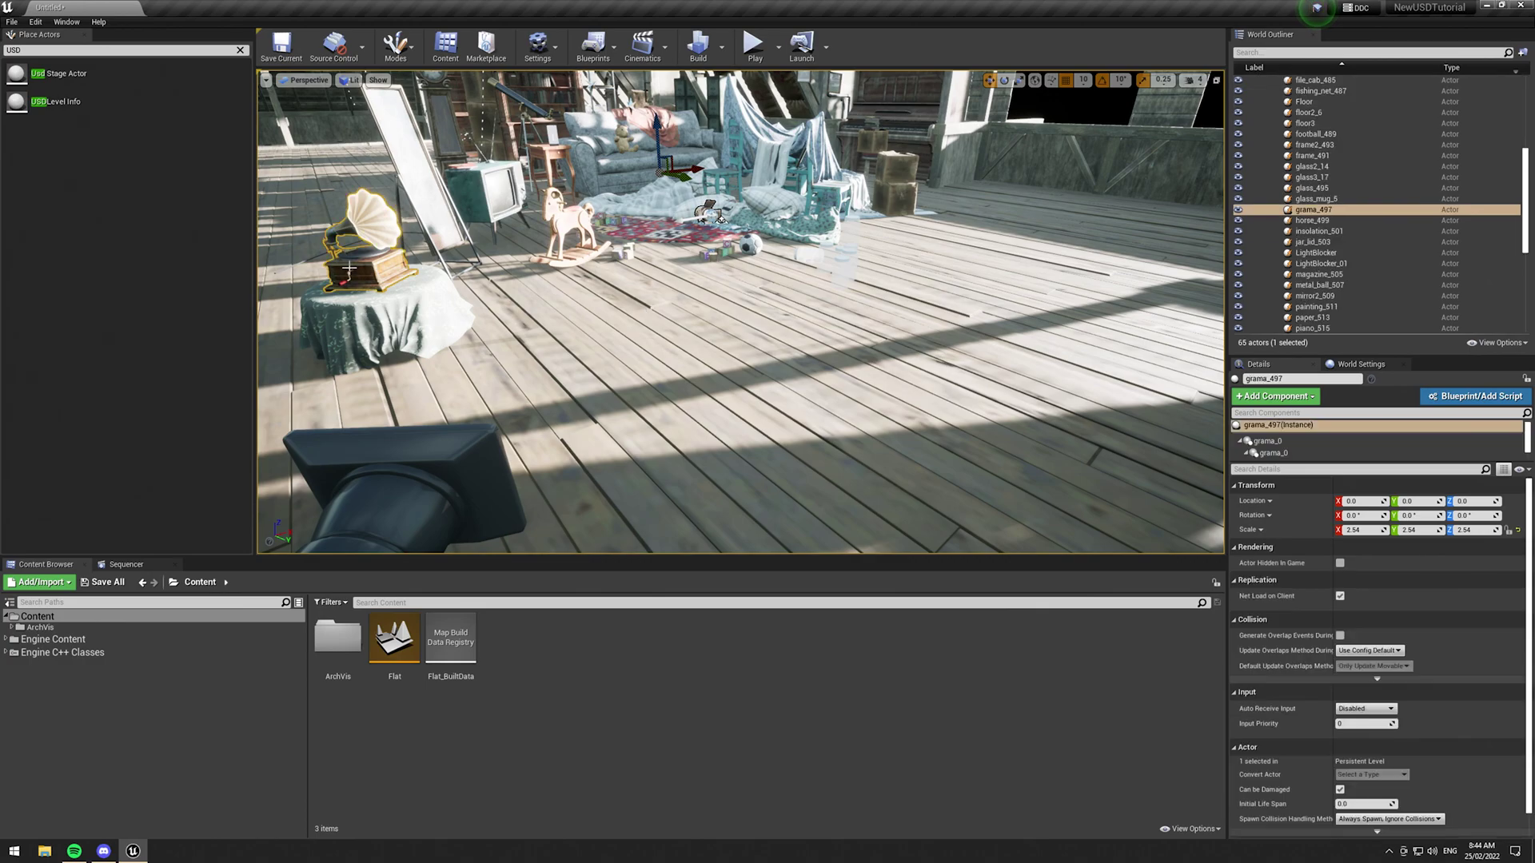
{"action": "scroll", "coordinate": [1281, 456], "scroll_direction": "down", "scroll_amount": 1}
{"action": "left_click", "coordinate": [1279, 443]}
{"action": "left_click", "coordinate": [1359, 645]}
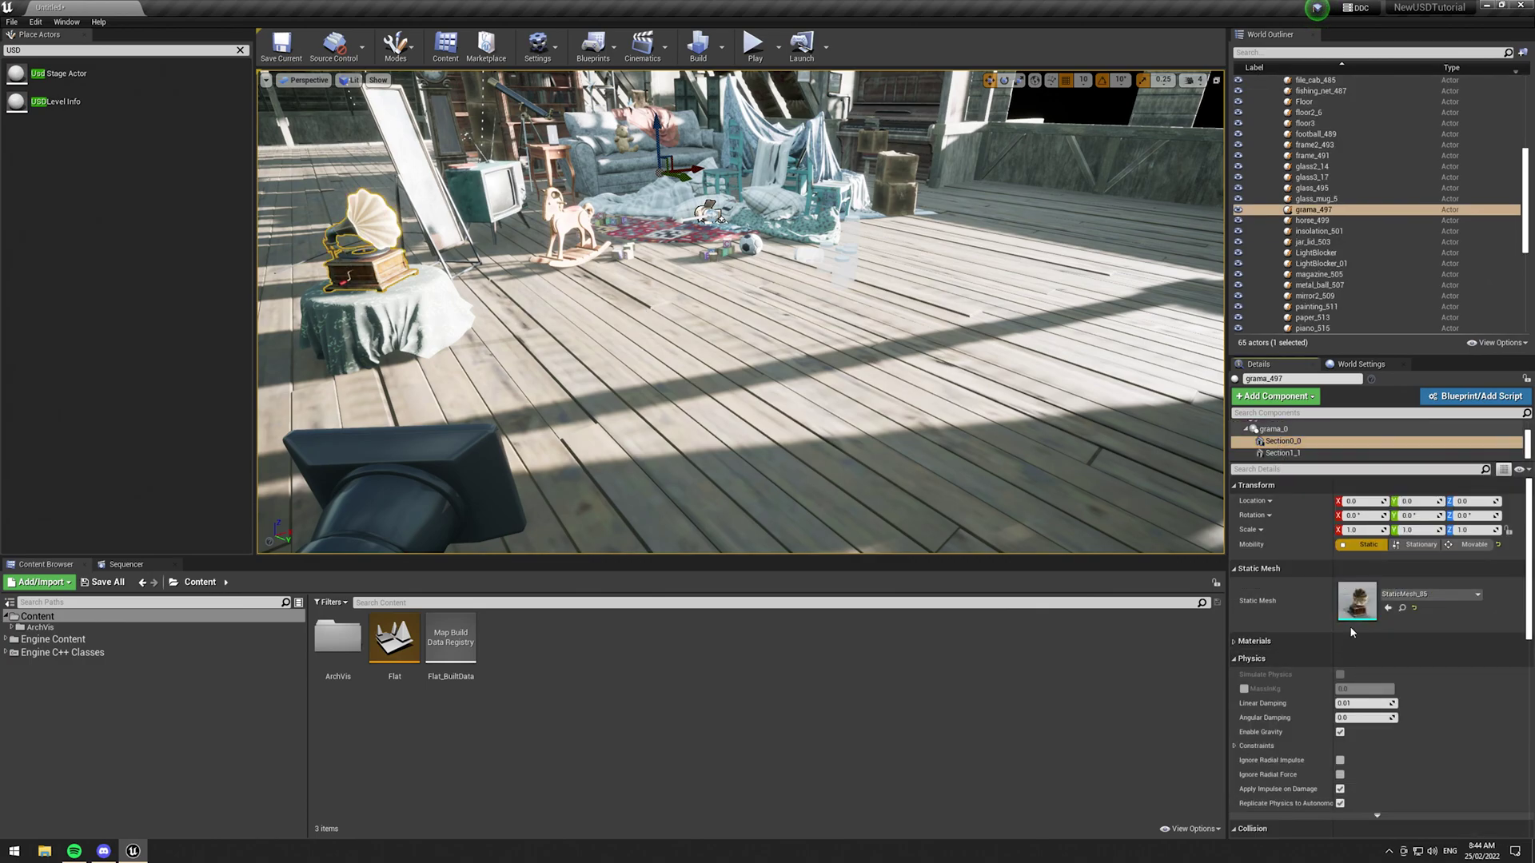
{"action": "left_click", "coordinate": [1303, 641]}
{"action": "double_click", "coordinate": [1364, 674]}
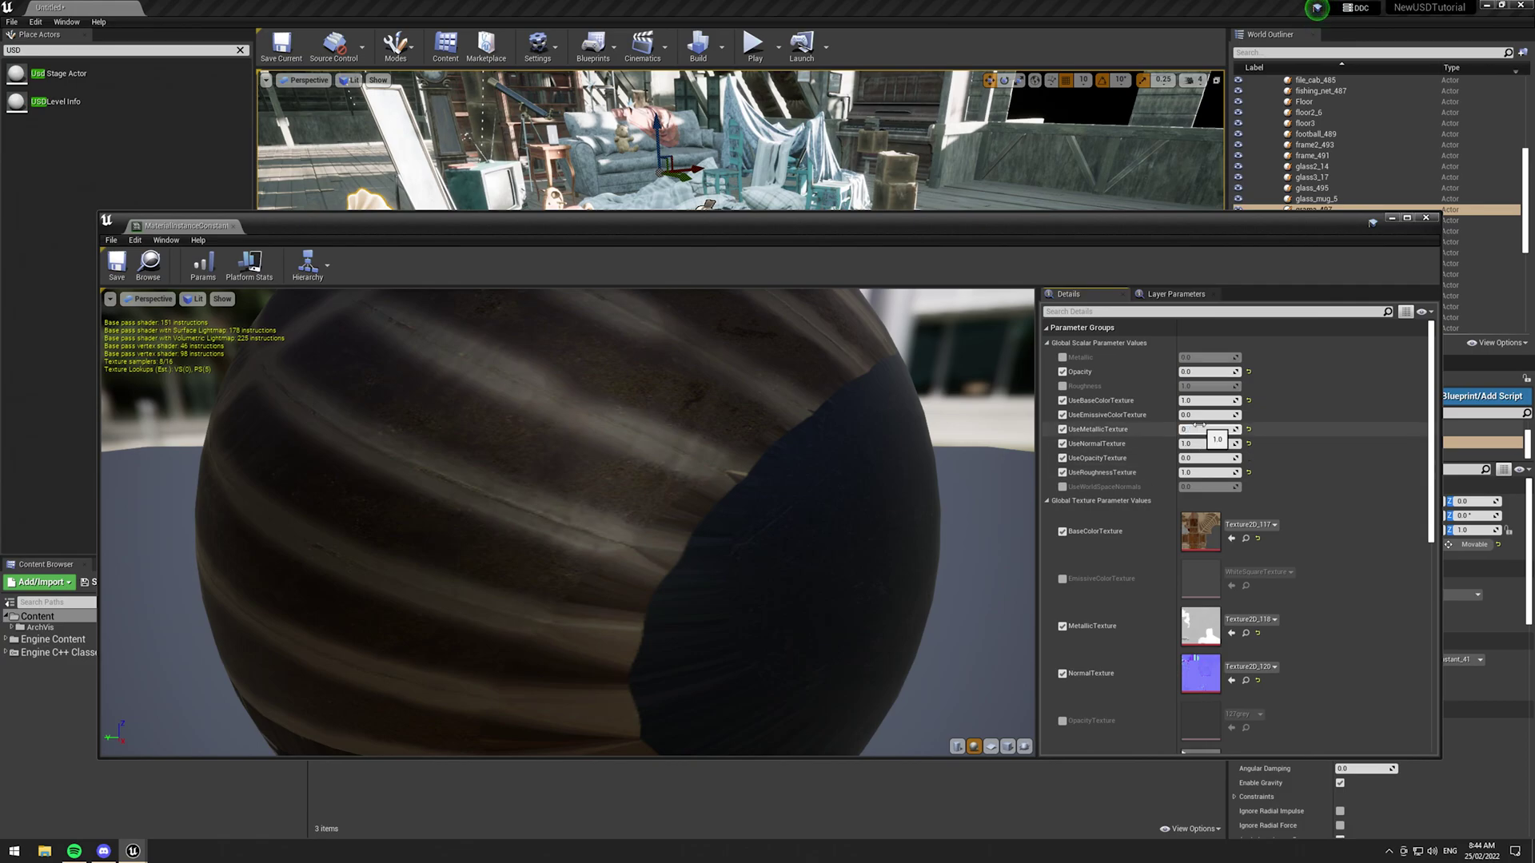
{"action": "key", "text": "Return"}
{"action": "scroll", "coordinate": [1029, 538], "scroll_direction": "down", "scroll_amount": 6}
{"action": "scroll", "coordinate": [955, 543], "scroll_direction": "up", "scroll_amount": 4}
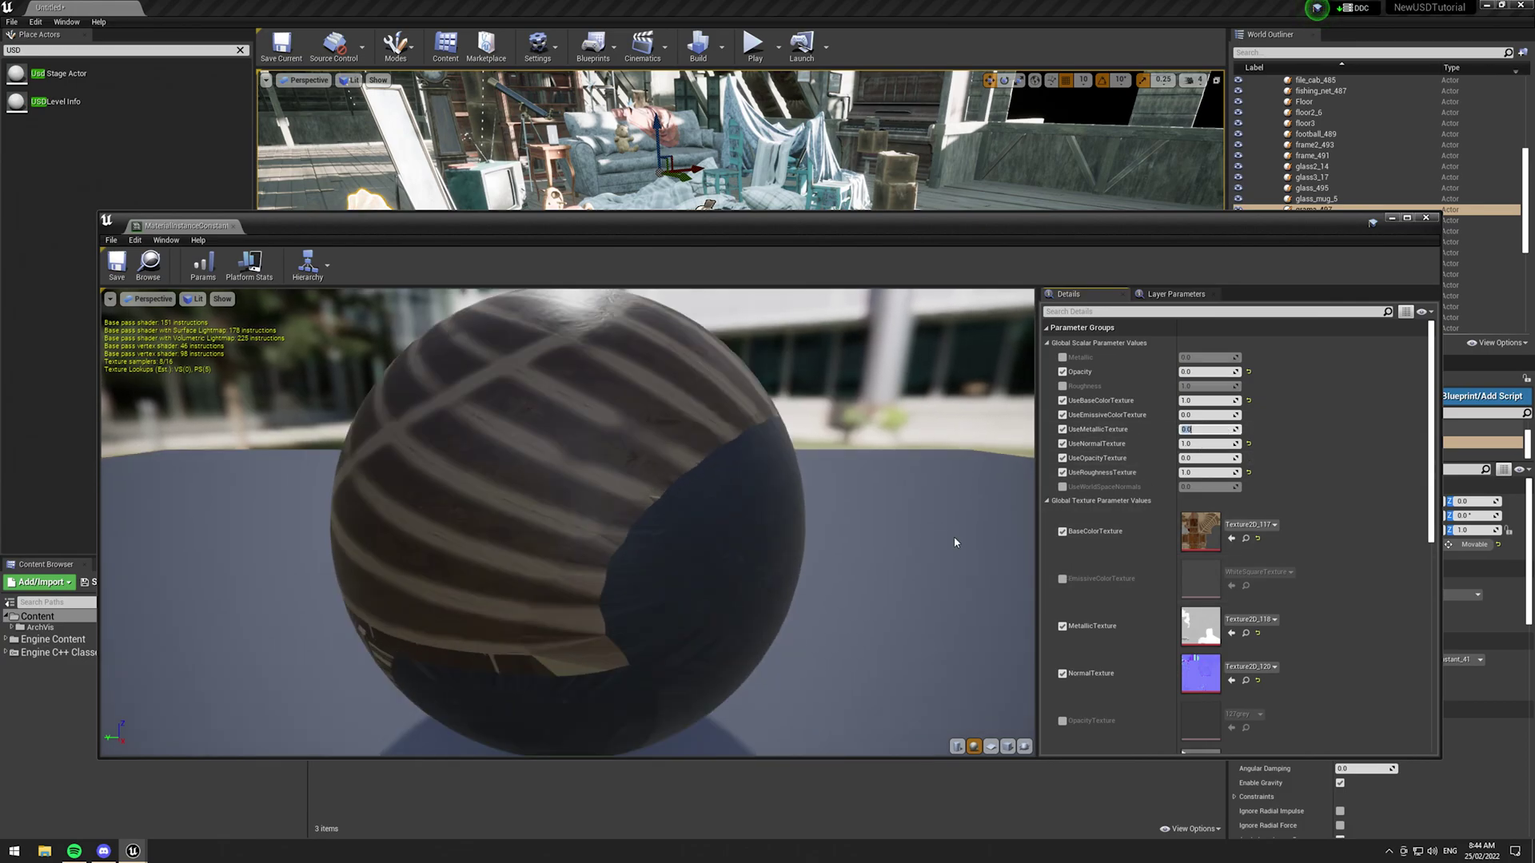
- Assign AICON-Green as the gramophone material's base color texture, close the editor and check the gramophone in the attic
{"action": "left_click", "coordinate": [1252, 525]}
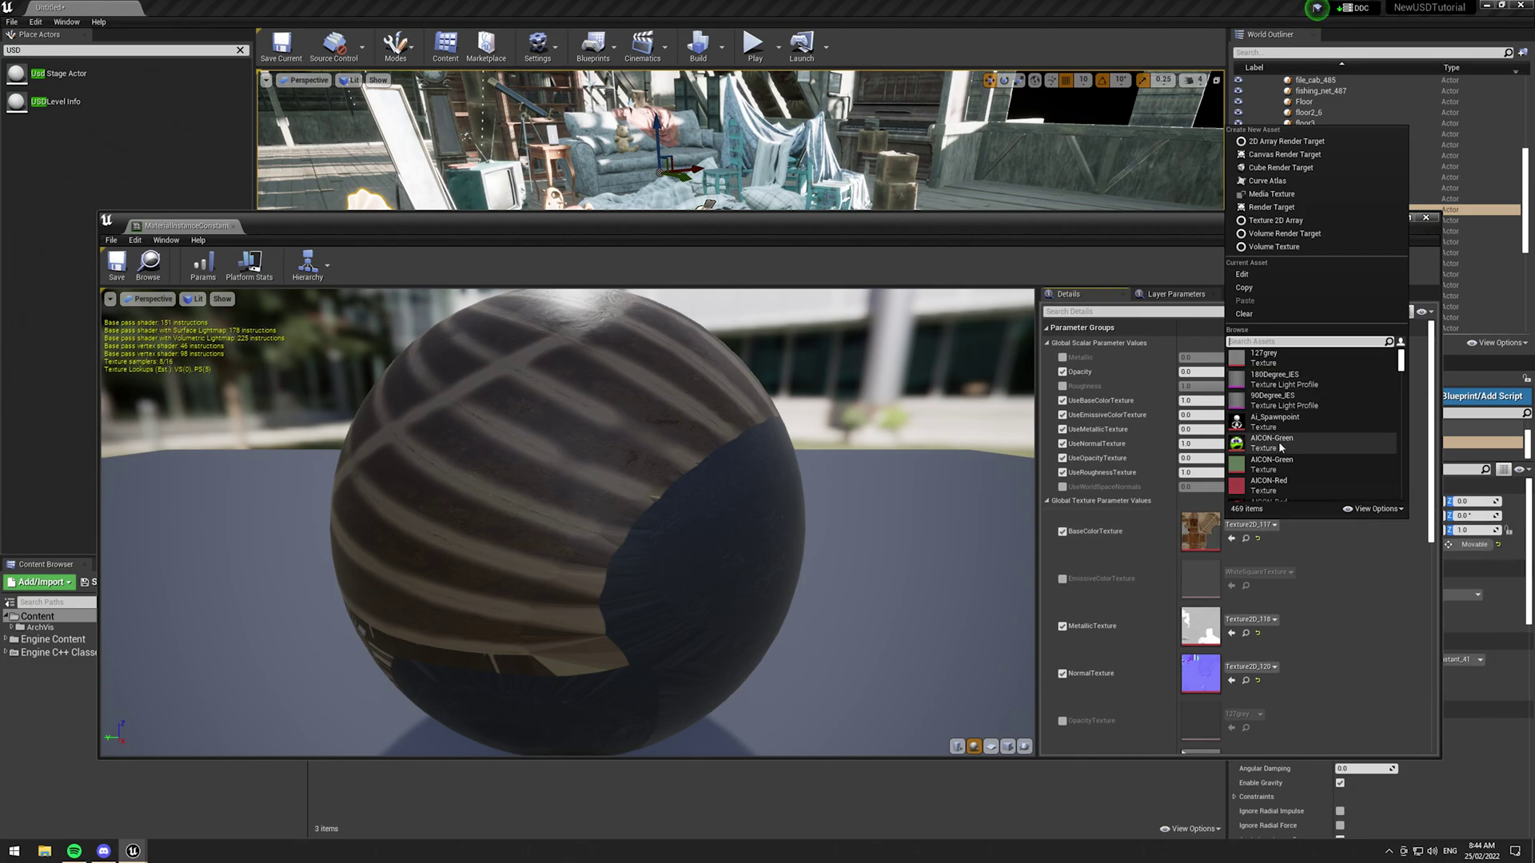
{"action": "left_click", "coordinate": [1279, 442]}
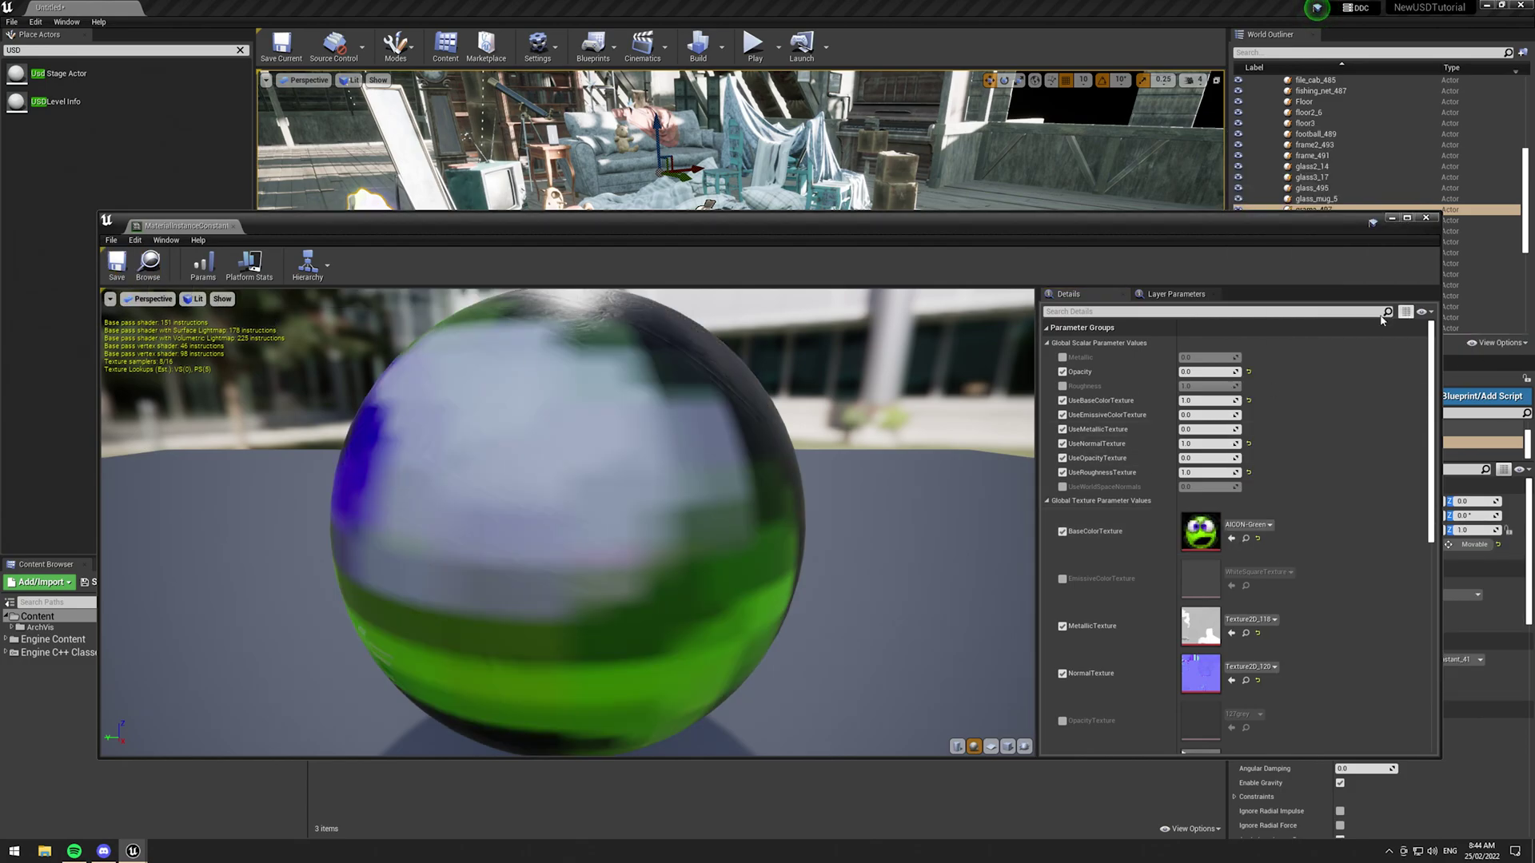
{"action": "left_click", "coordinate": [1425, 217]}
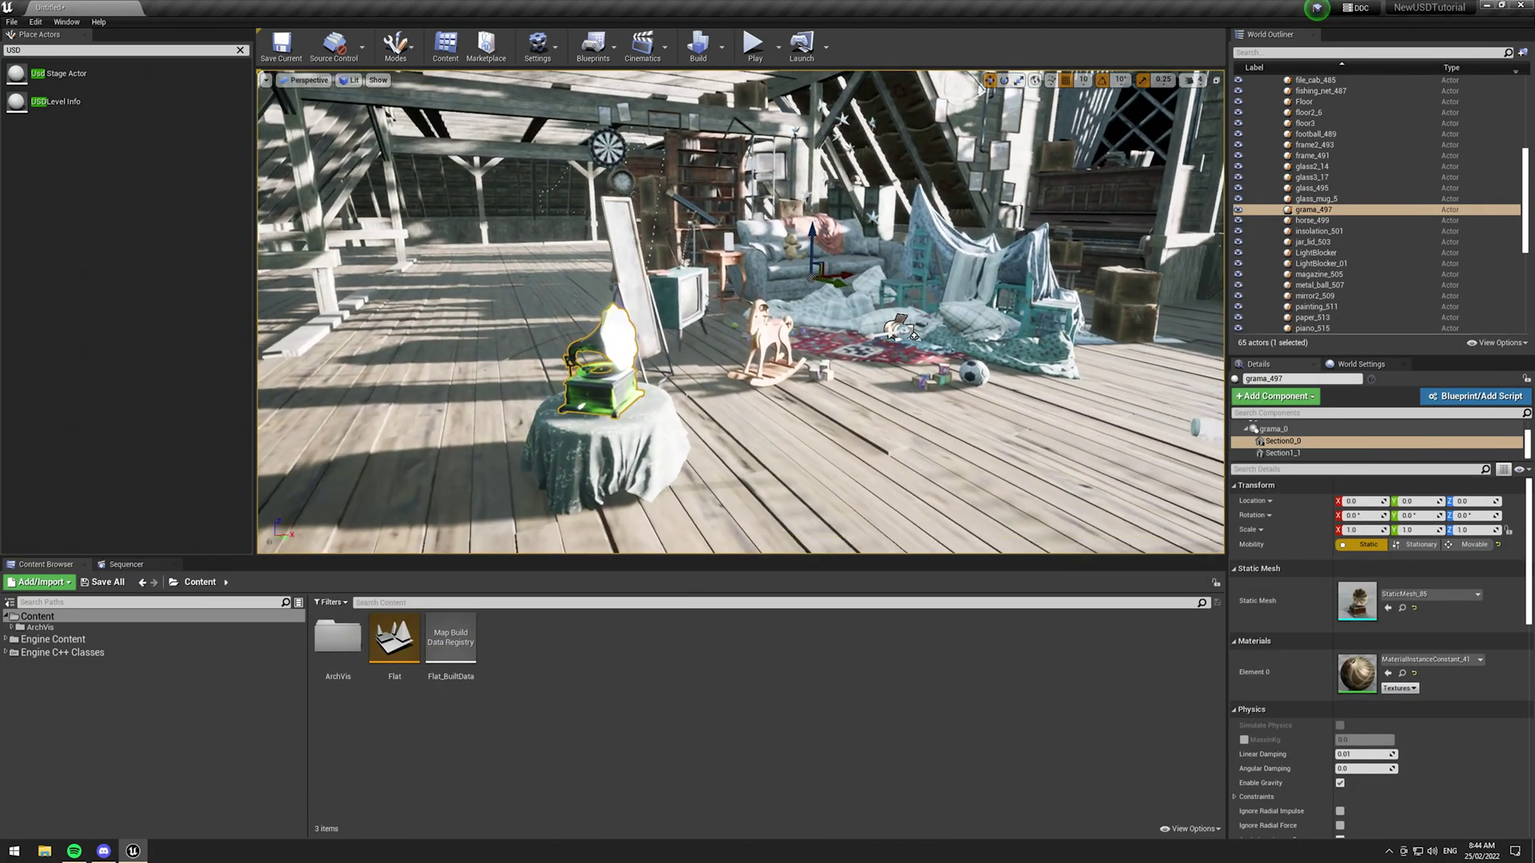
{"action": "mouse_move", "coordinate": [767, 363]}
{"action": "right_mouse_down"}
{"action": "mouse_move", "coordinate": [735, 356]}
{"action": "mouse_move", "coordinate": [747, 388]}
{"action": "mouse_move", "coordinate": [828, 388]}
{"action": "mouse_move", "coordinate": [891, 412]}
{"action": "mouse_move", "coordinate": [772, 364]}
{"action": "right_mouse_up"}
{"action": "key", "text": "s"}
{"action": "scroll", "coordinate": [1426, 228], "scroll_direction": "up", "scroll_amount": 6}
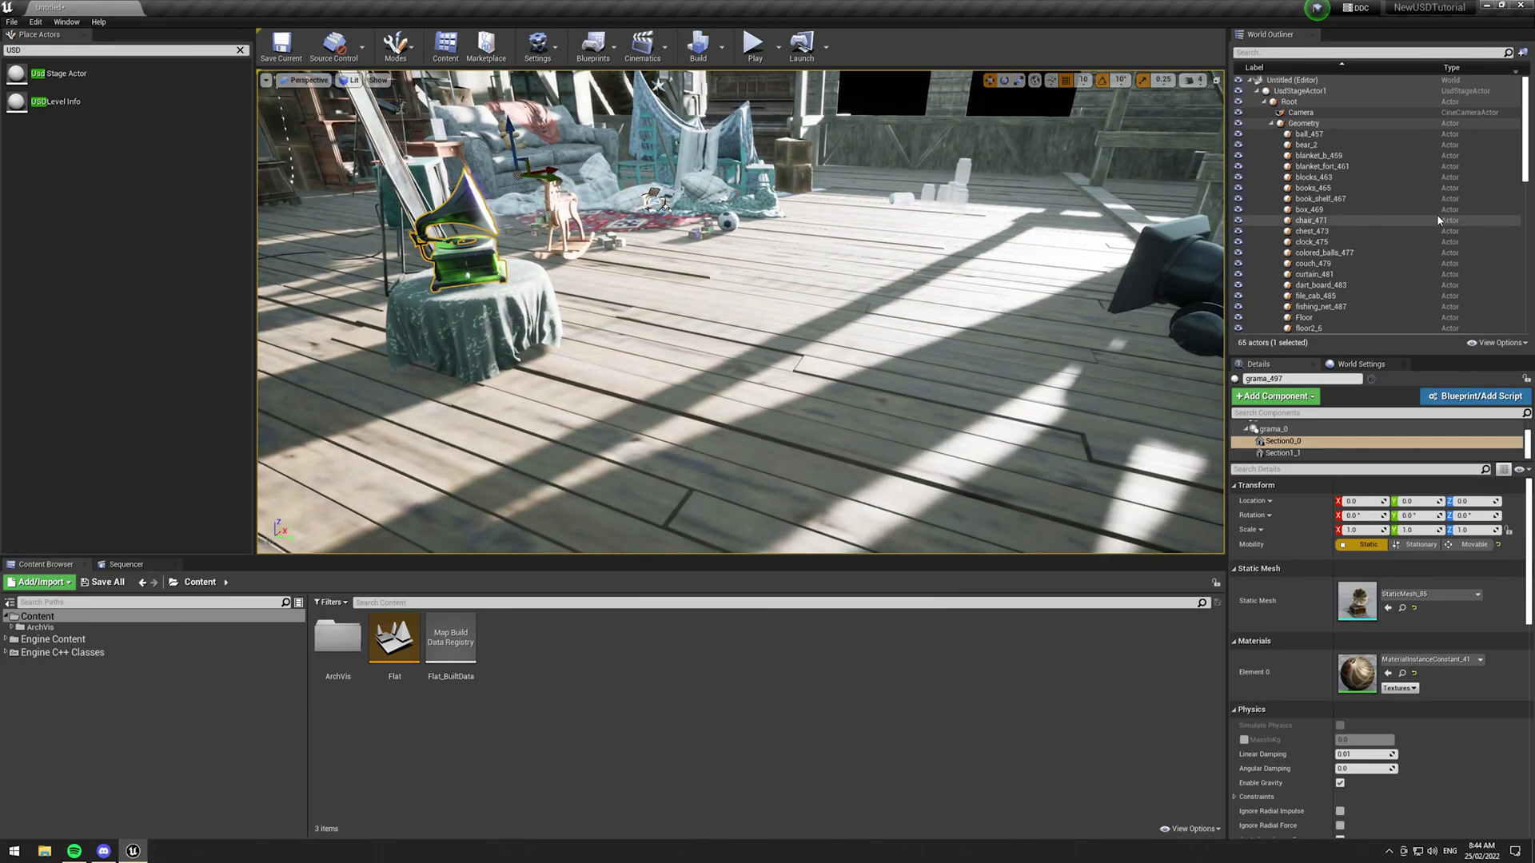
- Load Attic_NVIDIA.usd again as the root layer of the USD stage actor
{"action": "left_click", "coordinate": [1315, 91]}
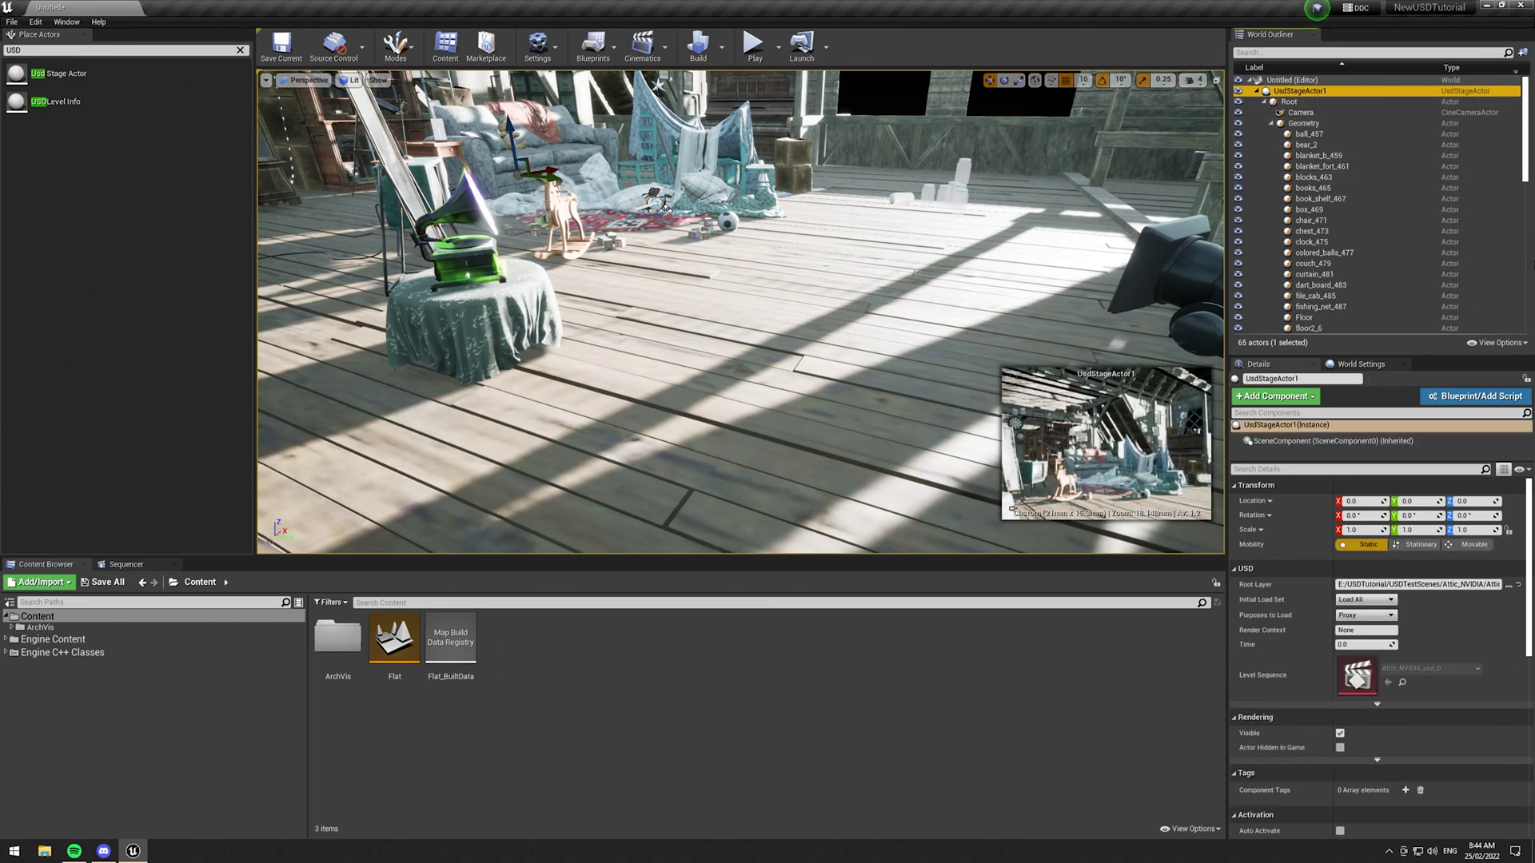
{"action": "left_click", "coordinate": [1509, 585]}
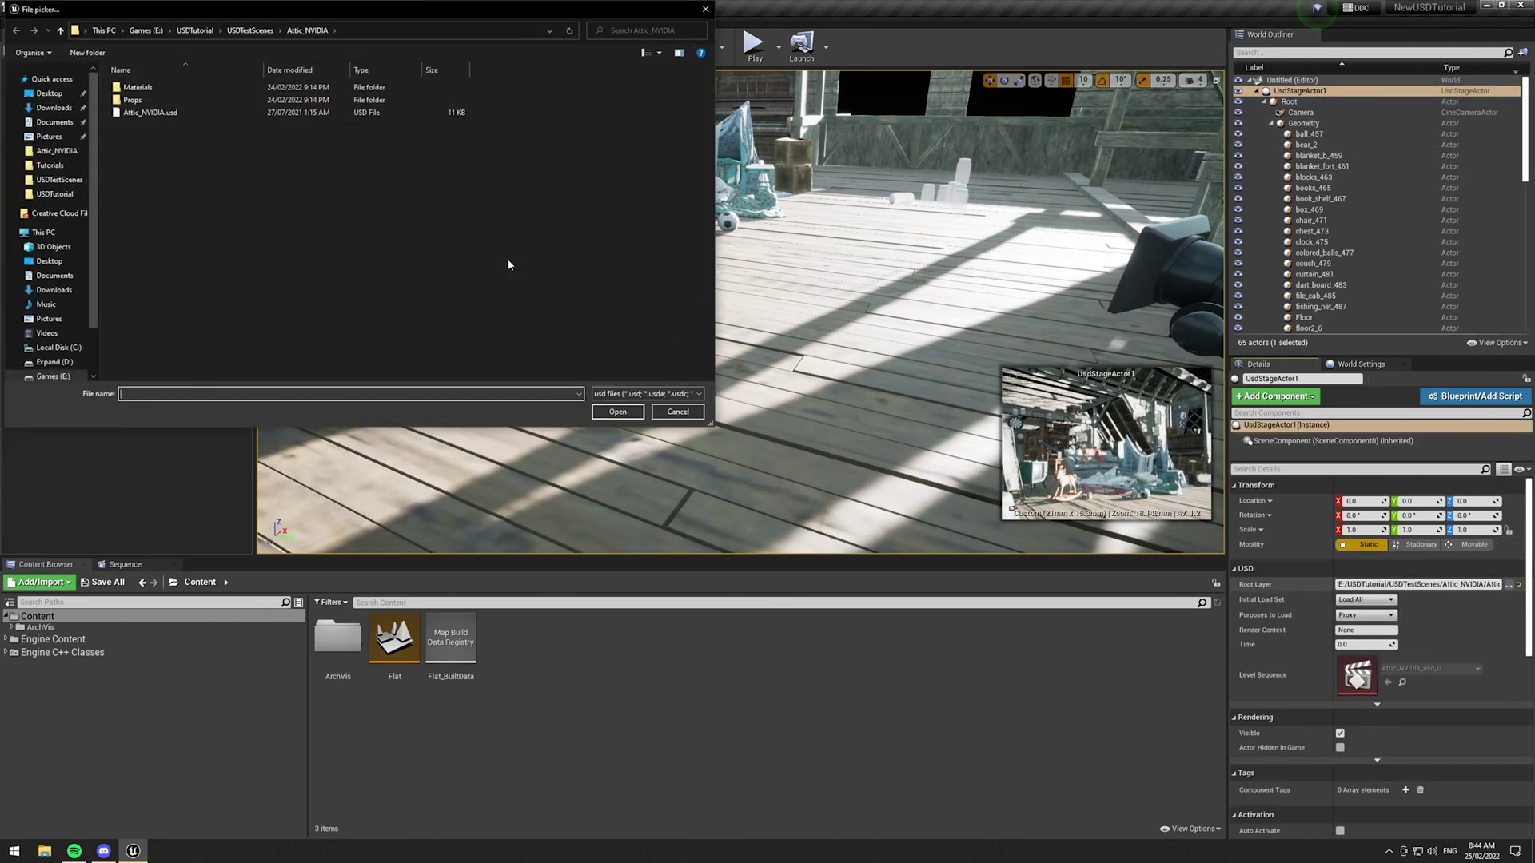
{"action": "double_click", "coordinate": [210, 113]}
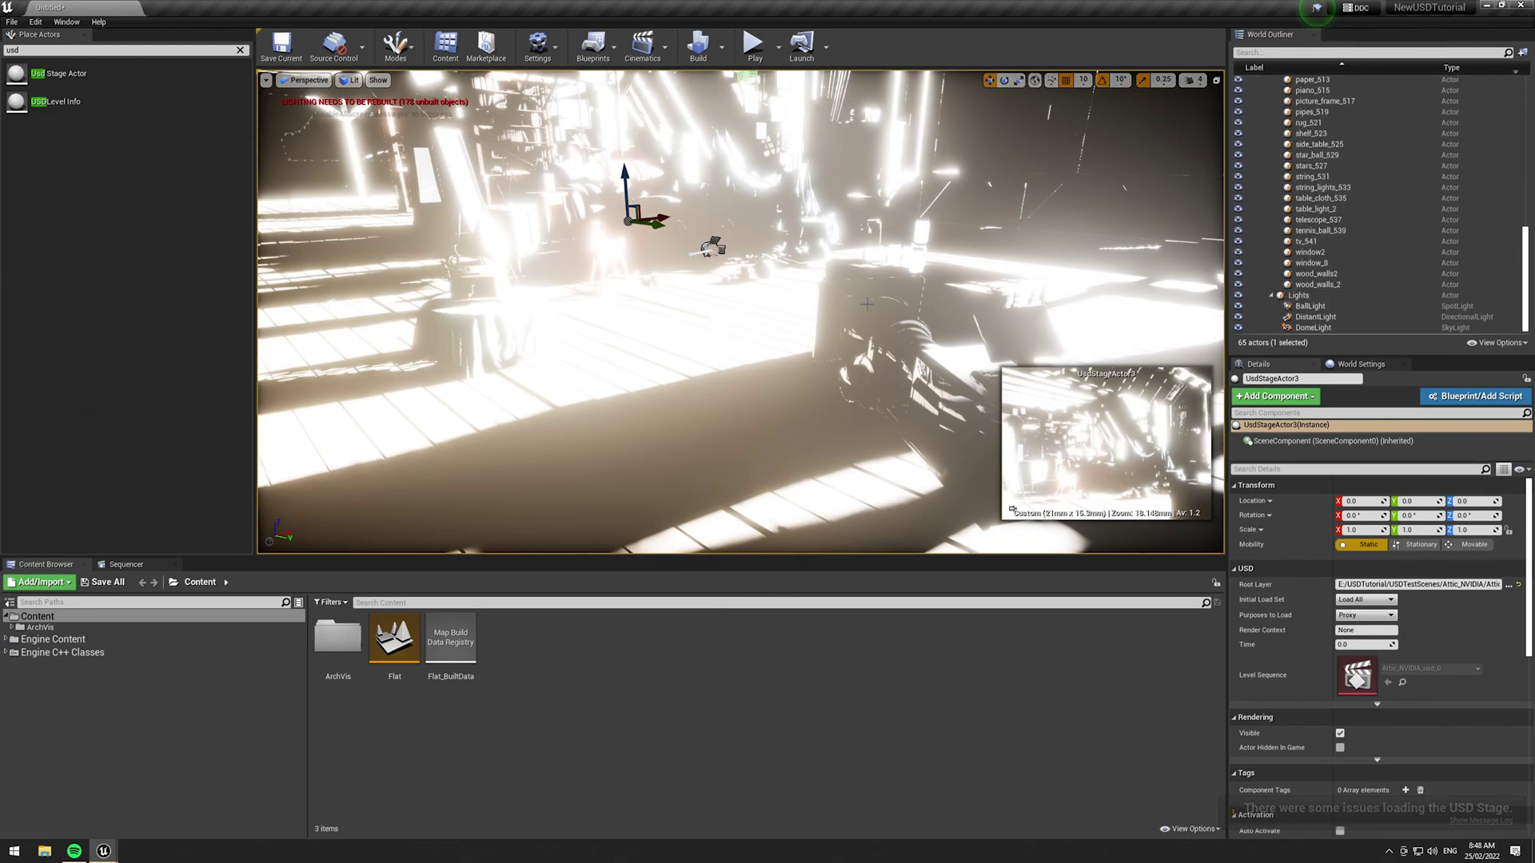
- Make the DistantLight movable and set its intensity to 5 lux
{"action": "right_click_drag", "start_coordinate": [867, 303], "coordinate": [791, 281]}
{"action": "left_click", "coordinate": [909, 282]}
{"action": "scroll", "coordinate": [1325, 150], "scroll_direction": "down", "scroll_amount": 8}
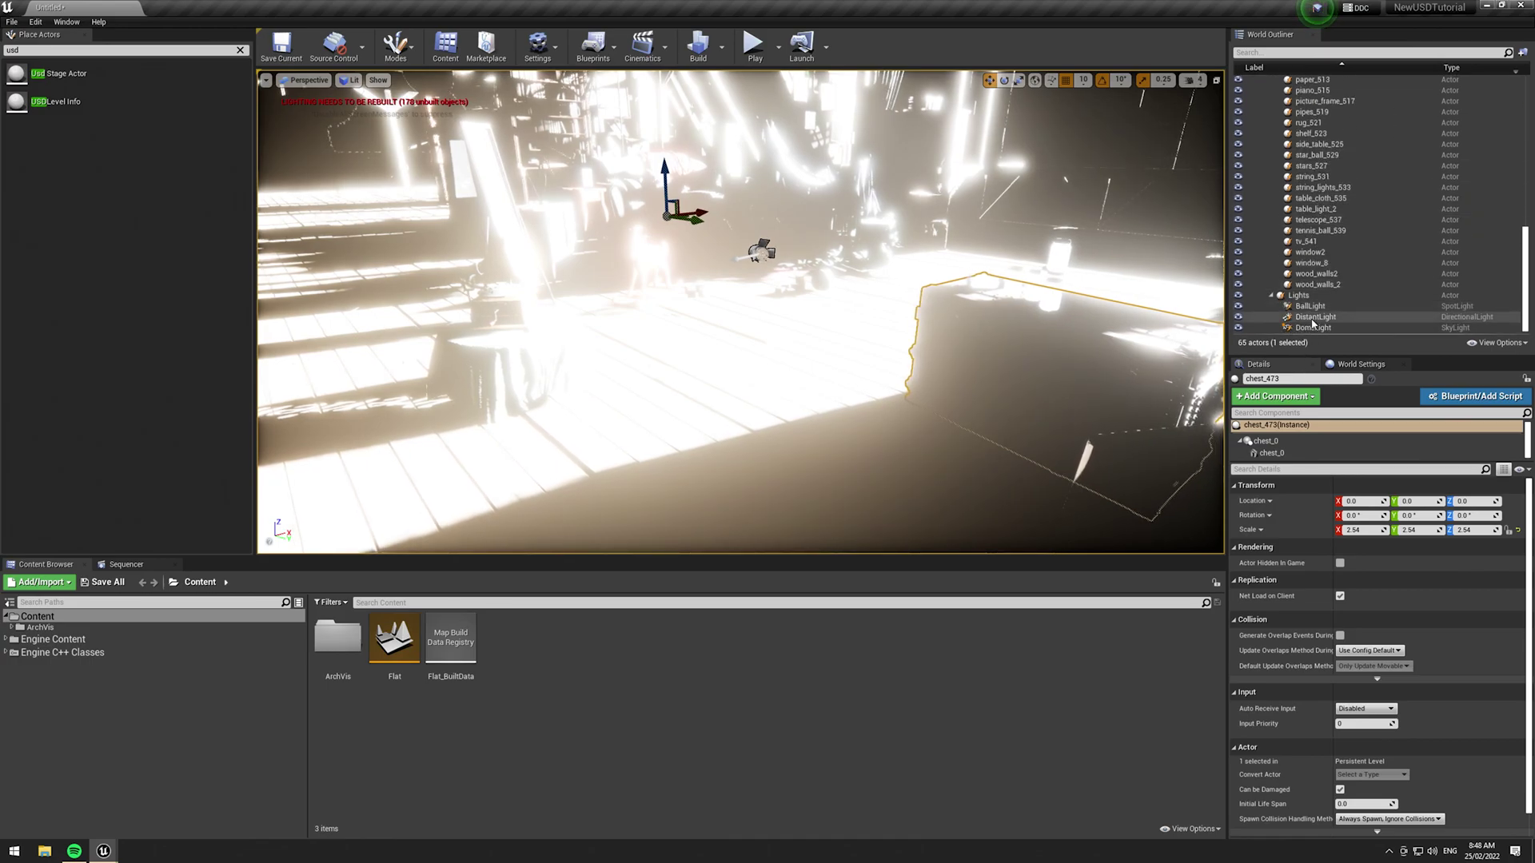
{"action": "left_click", "coordinate": [1308, 328]}
{"action": "left_click", "coordinate": [1311, 317]}
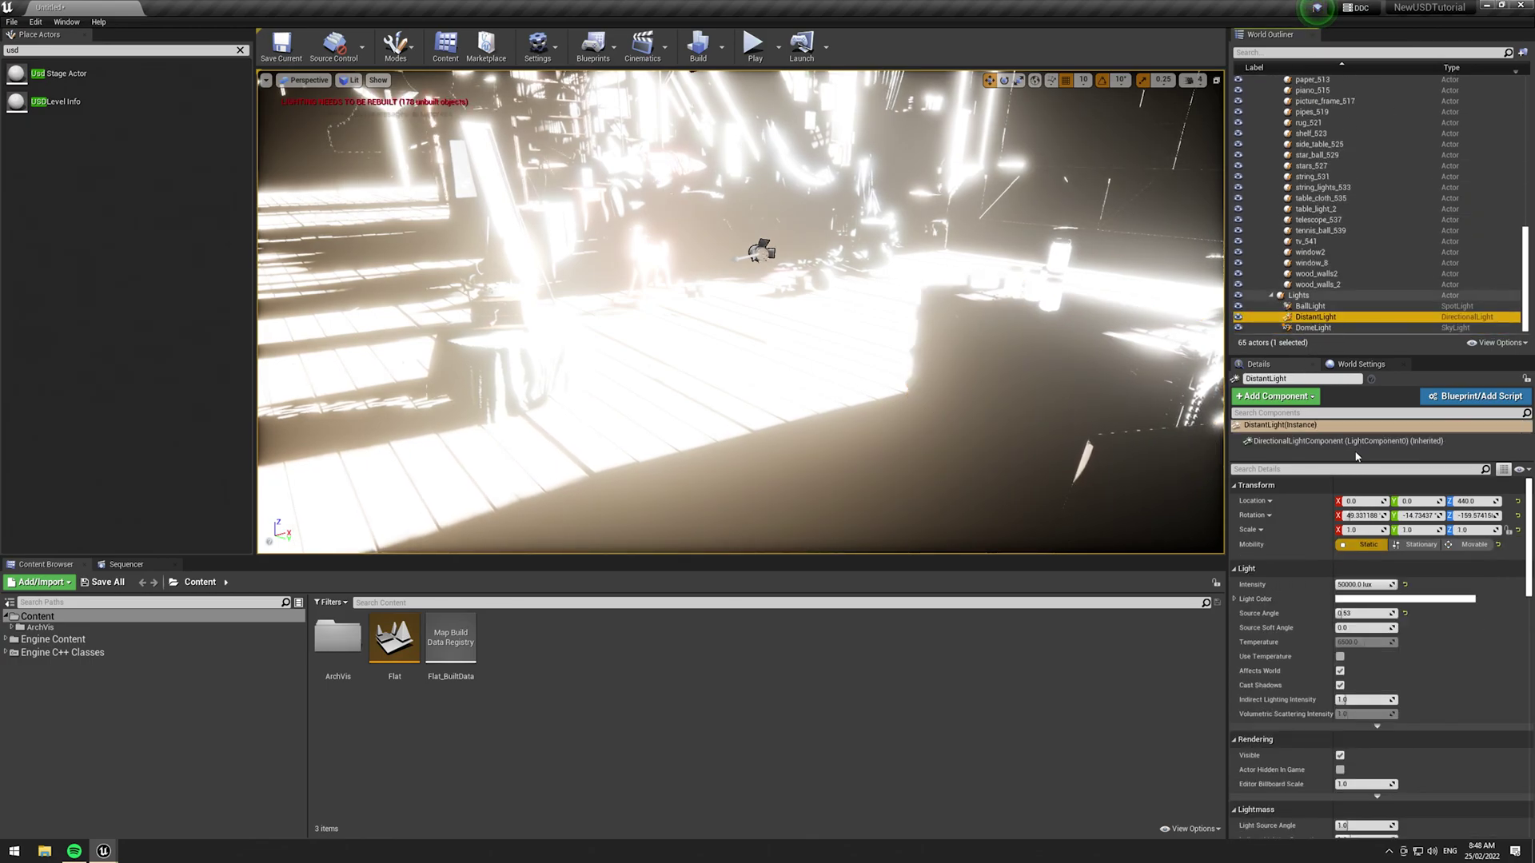
{"action": "left_click", "coordinate": [1375, 571]}
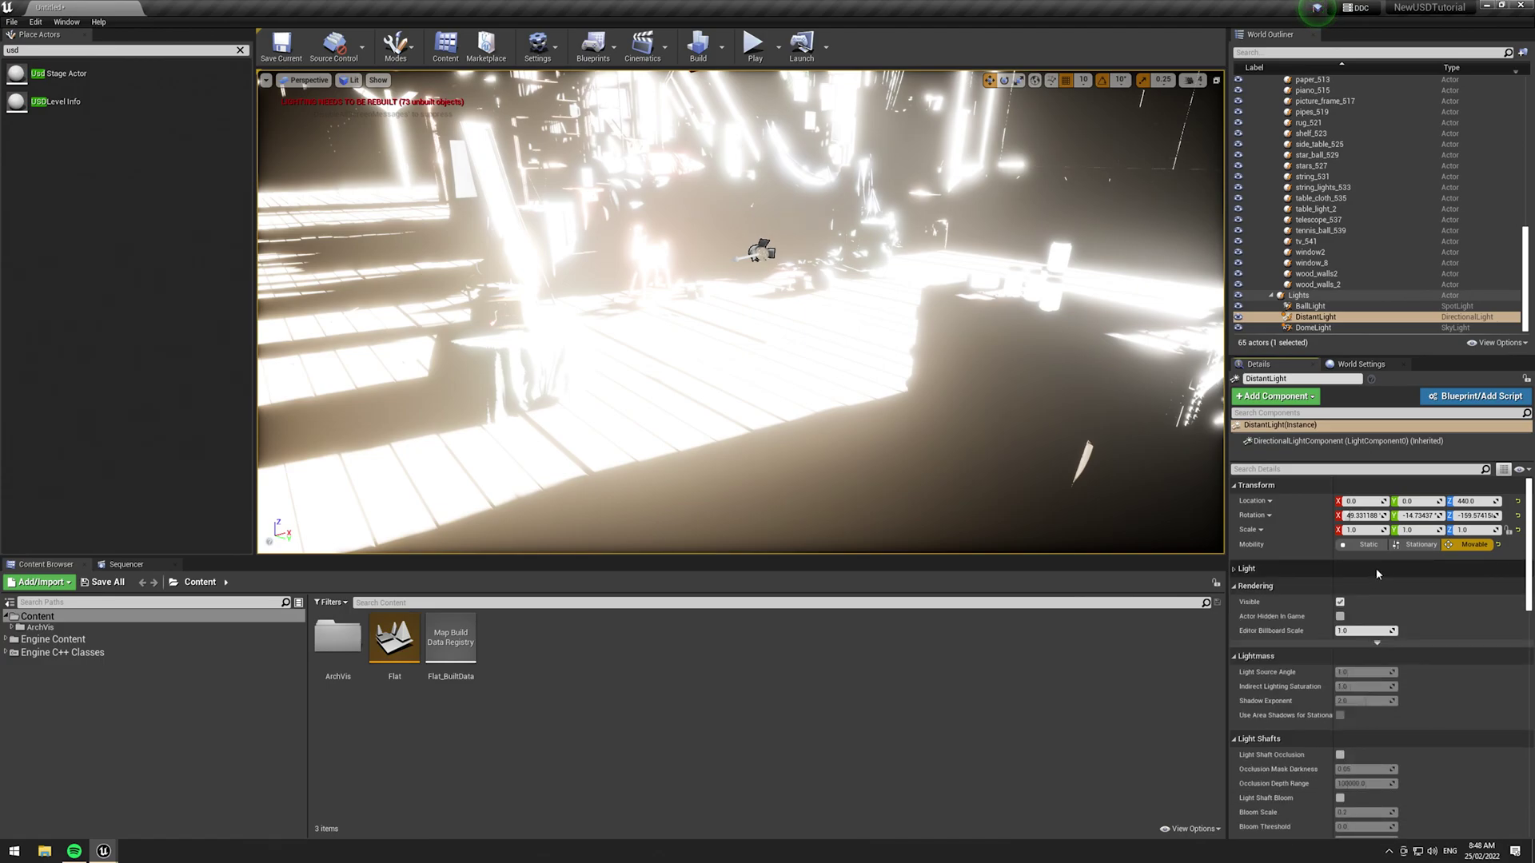
{"action": "left_click", "coordinate": [1367, 570]}
{"action": "left_click", "coordinate": [1347, 570]}
{"action": "left_click", "coordinate": [1346, 569]}
{"action": "type", "text": "5.0 lux"}
{"action": "key", "text": "Return"}
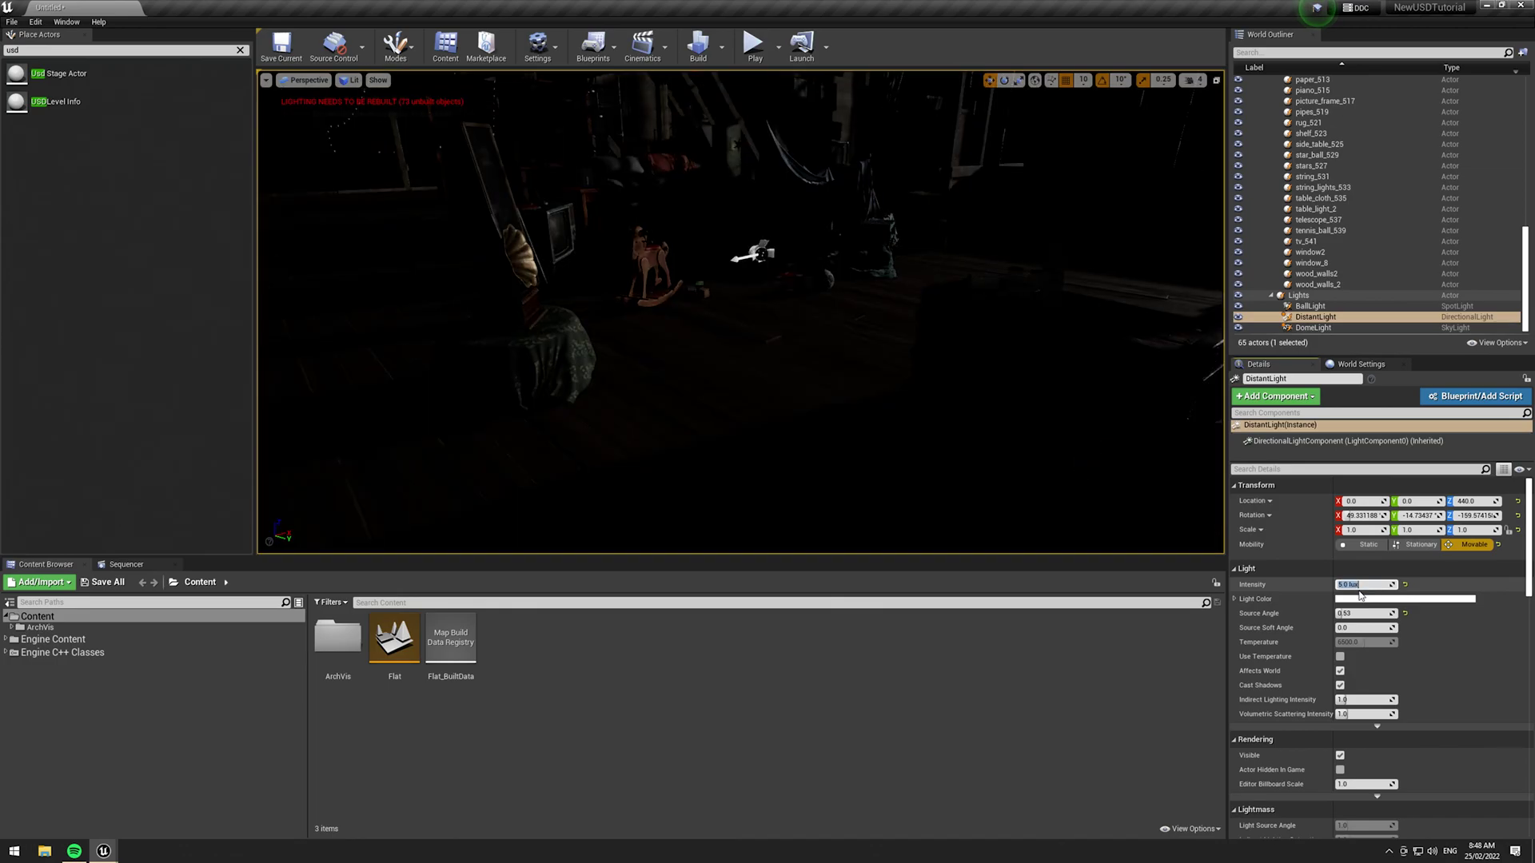
- Change the DomeLight's source type to SLS Specified Cubemap and assign DaylightAmbientCubemap as its cubemap
{"action": "left_click", "coordinate": [1303, 329]}
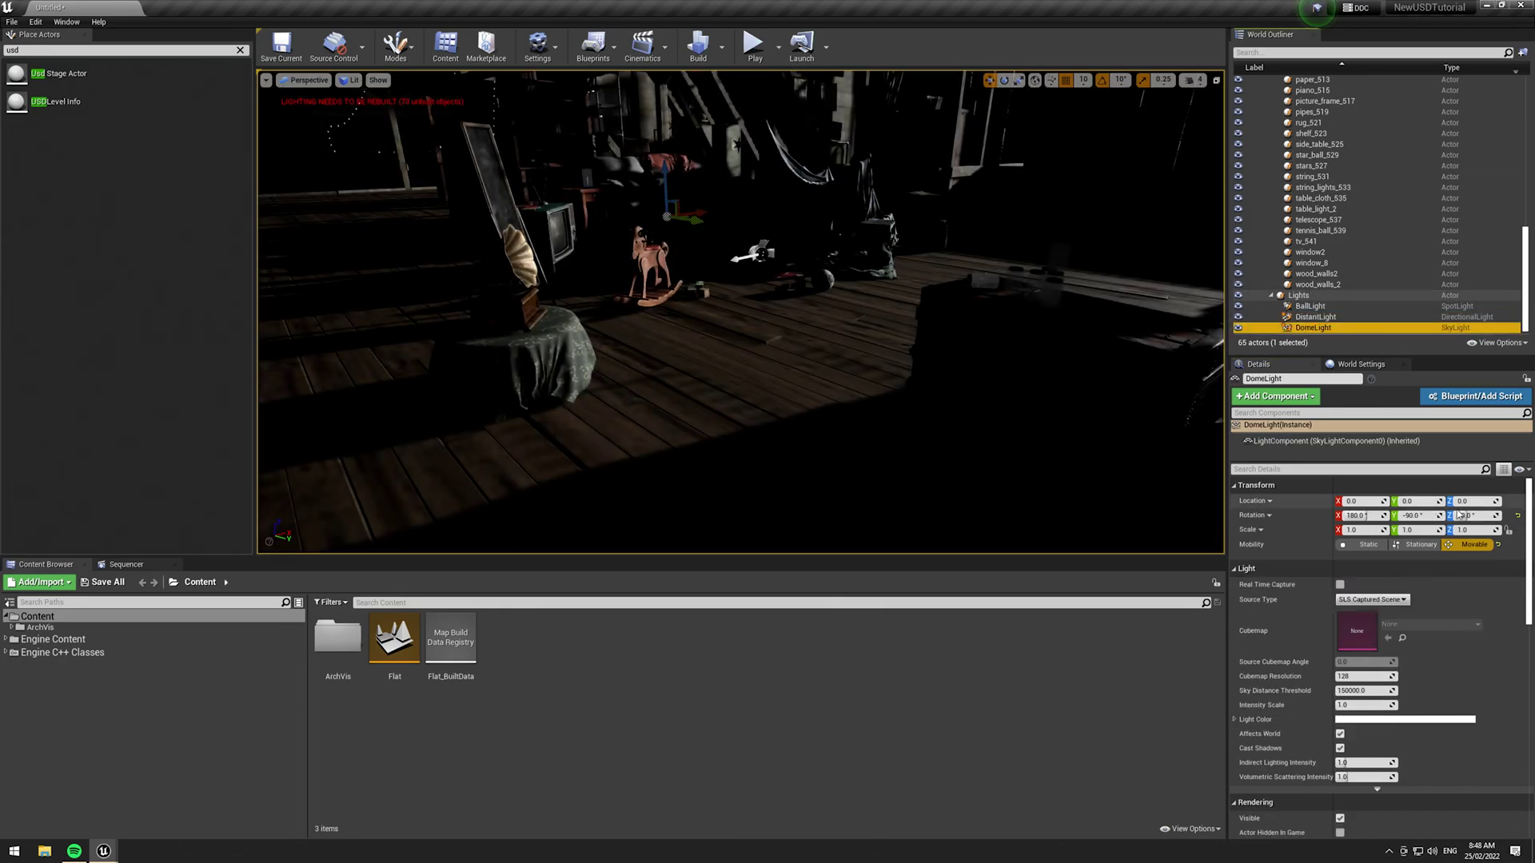
{"action": "left_click", "coordinate": [1372, 600]}
{"action": "left_click", "coordinate": [1375, 618]}
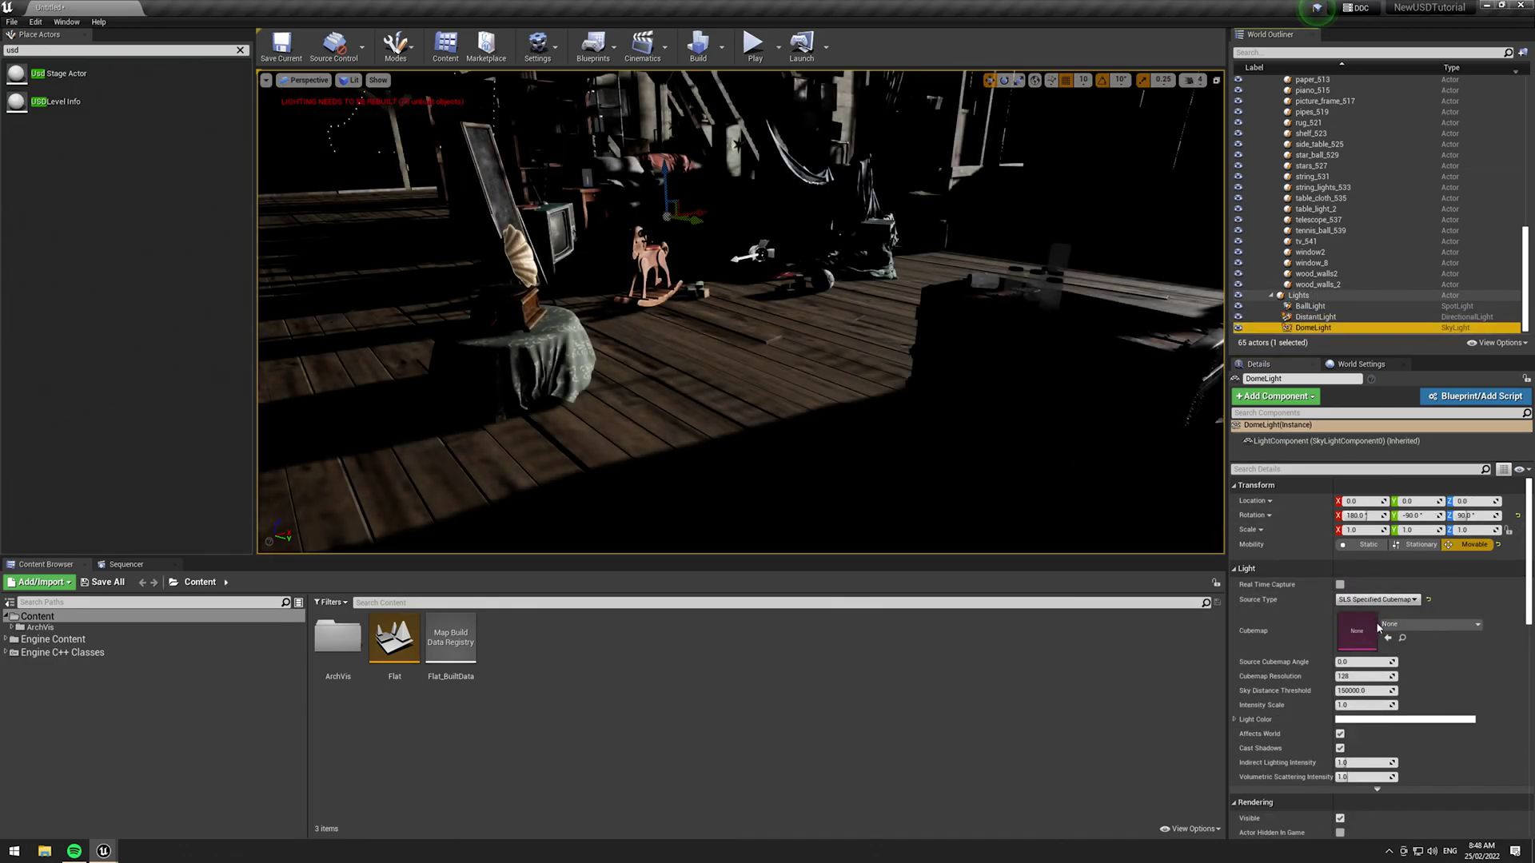
{"action": "left_click", "coordinate": [1431, 624]}
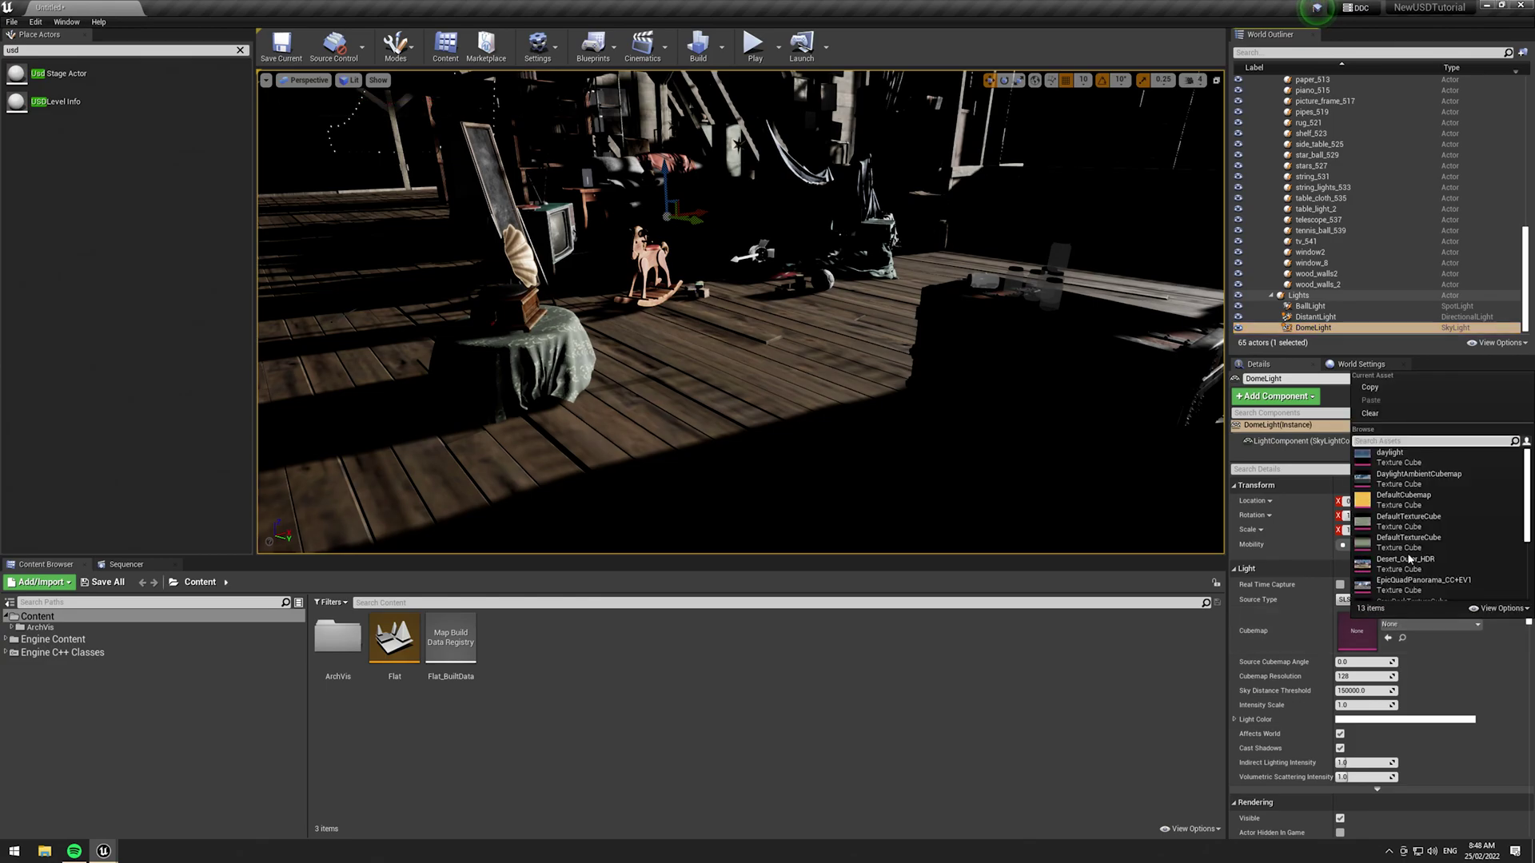
{"action": "left_click", "coordinate": [1416, 476]}
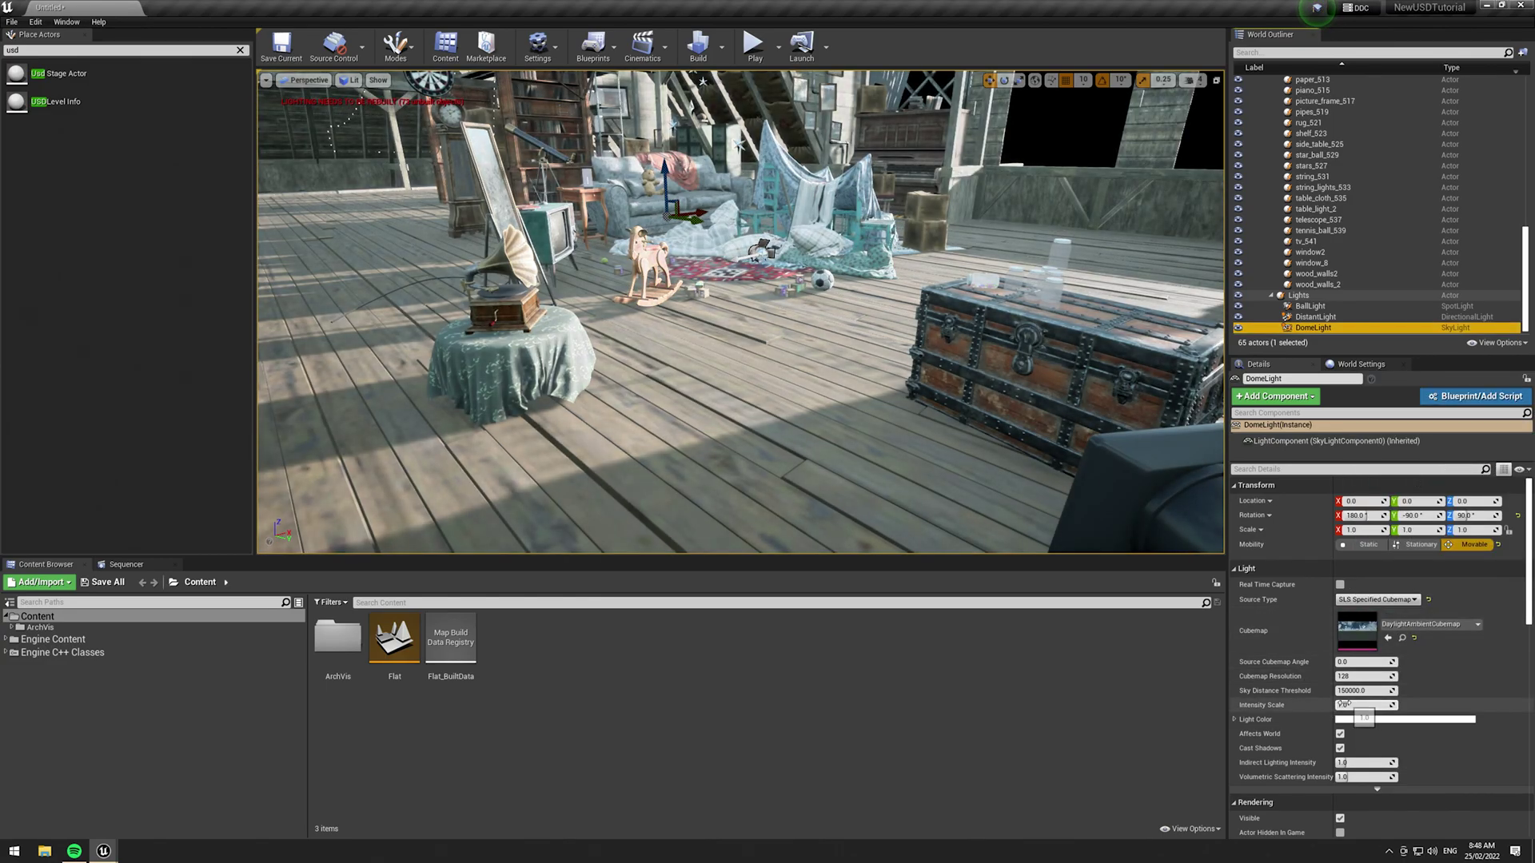
- Set the DomeLight's intensity scale to 0.25
{"action": "left_click", "coordinate": [1345, 704]}
{"action": "type", "text": "0.25"}
{"action": "key", "text": "Return"}
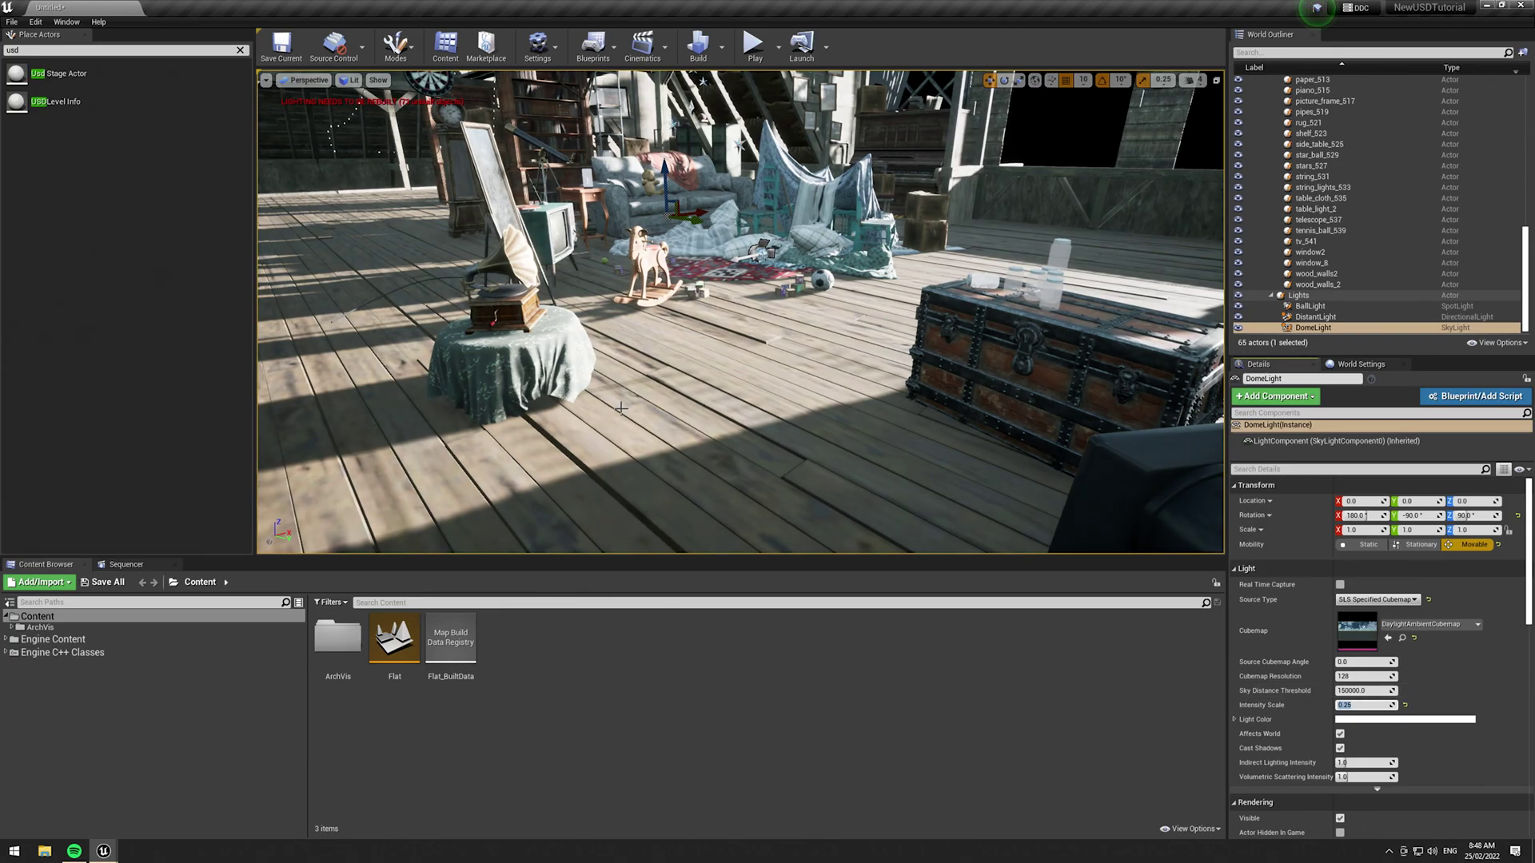
- Add a Post Process Volume to the attic scene and enable its Infinite Extent (Unbound) option
{"action": "right_click_drag", "start_coordinate": [880, 336], "coordinate": [760, 319]}
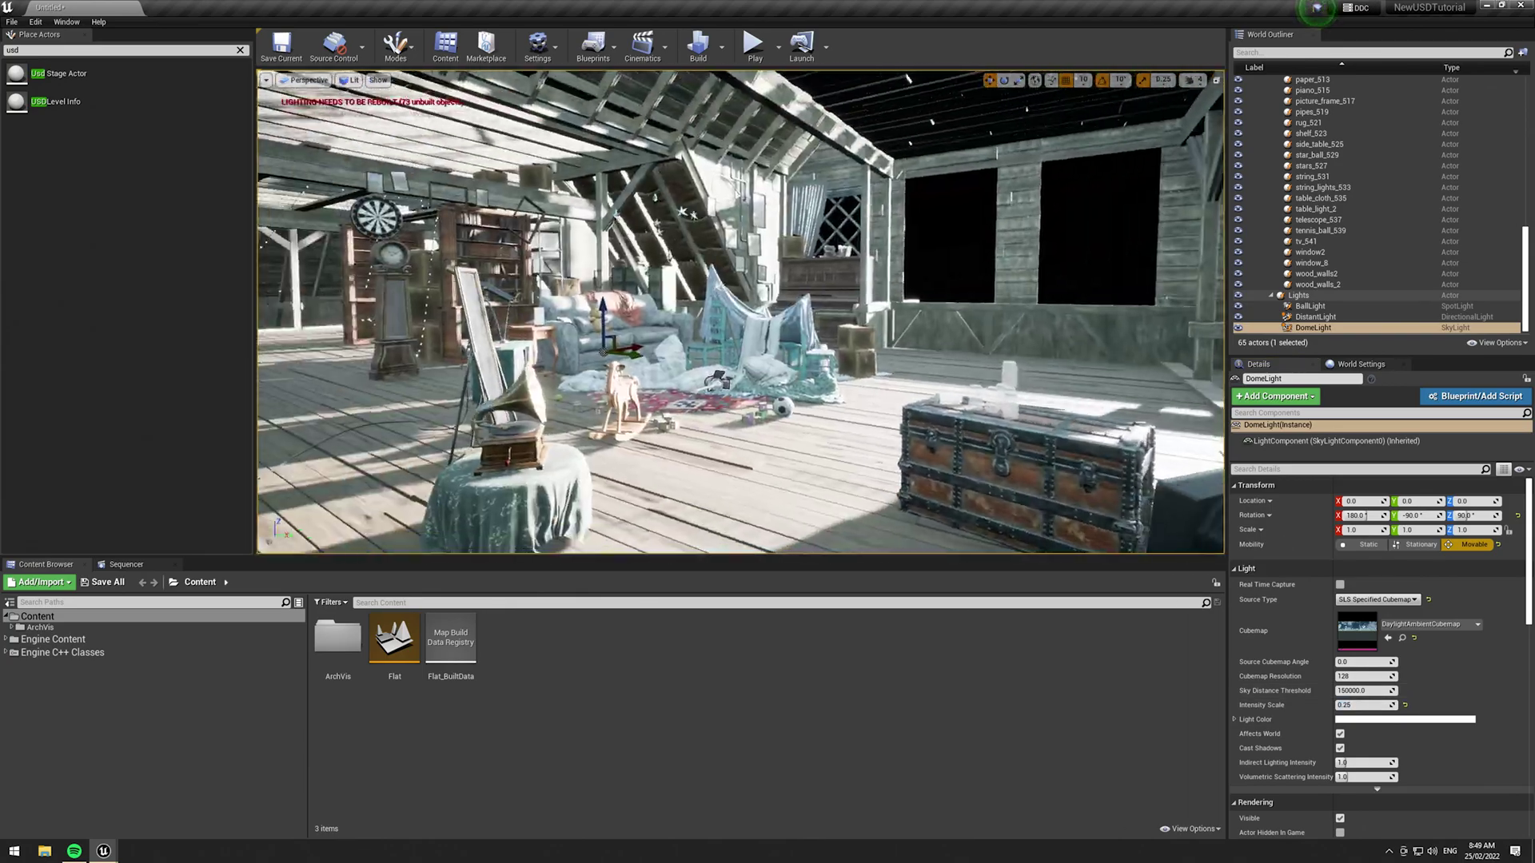
{"action": "right_click_drag", "start_coordinate": [680, 359], "coordinate": [569, 312]}
{"action": "key", "text": "s"}
{"action": "key", "text": "d"}
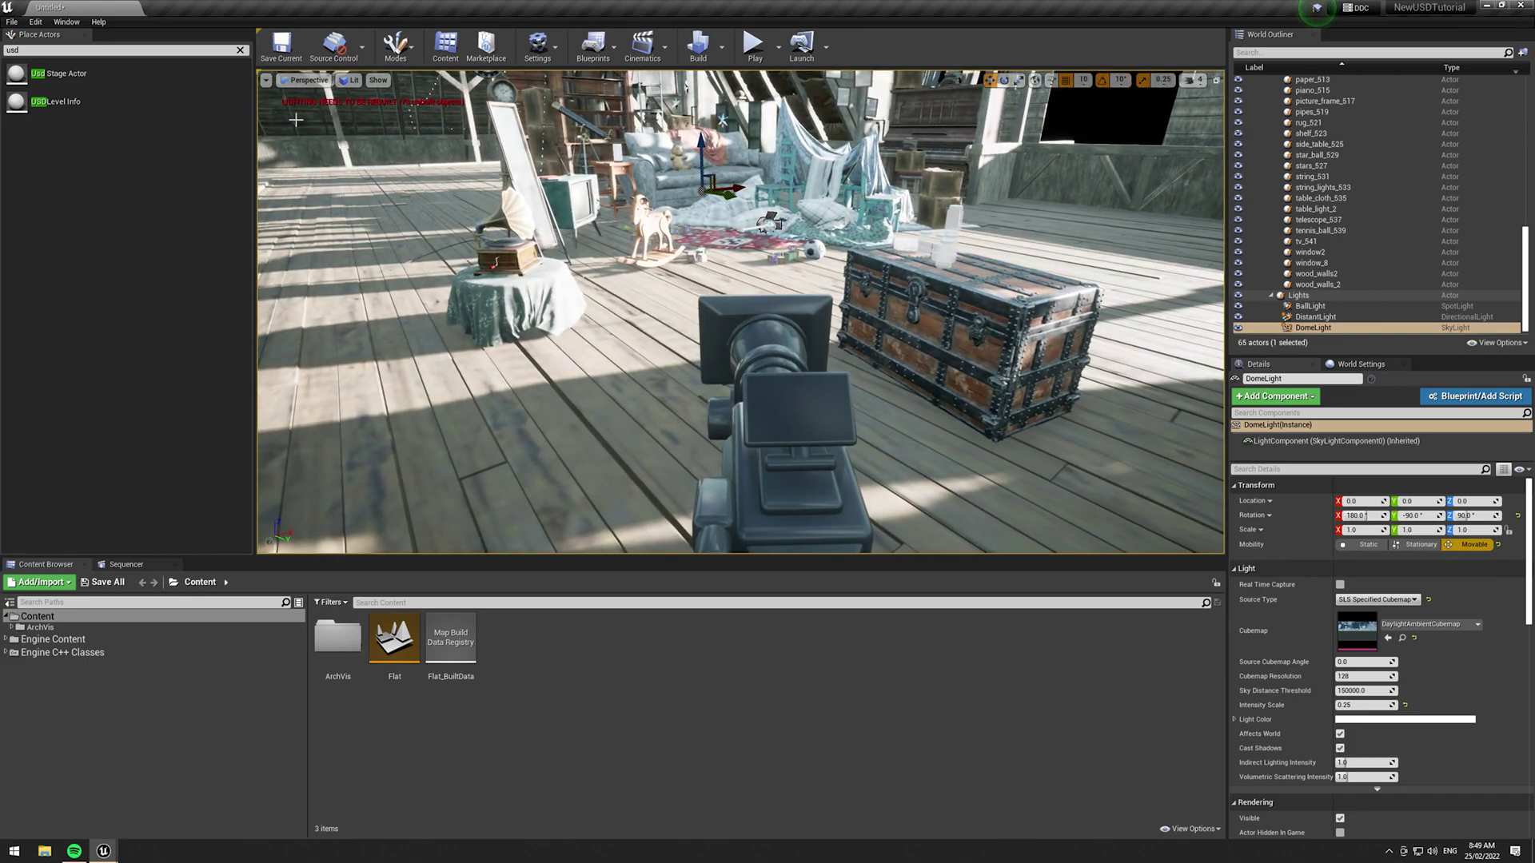
{"action": "left_click", "coordinate": [240, 50]}
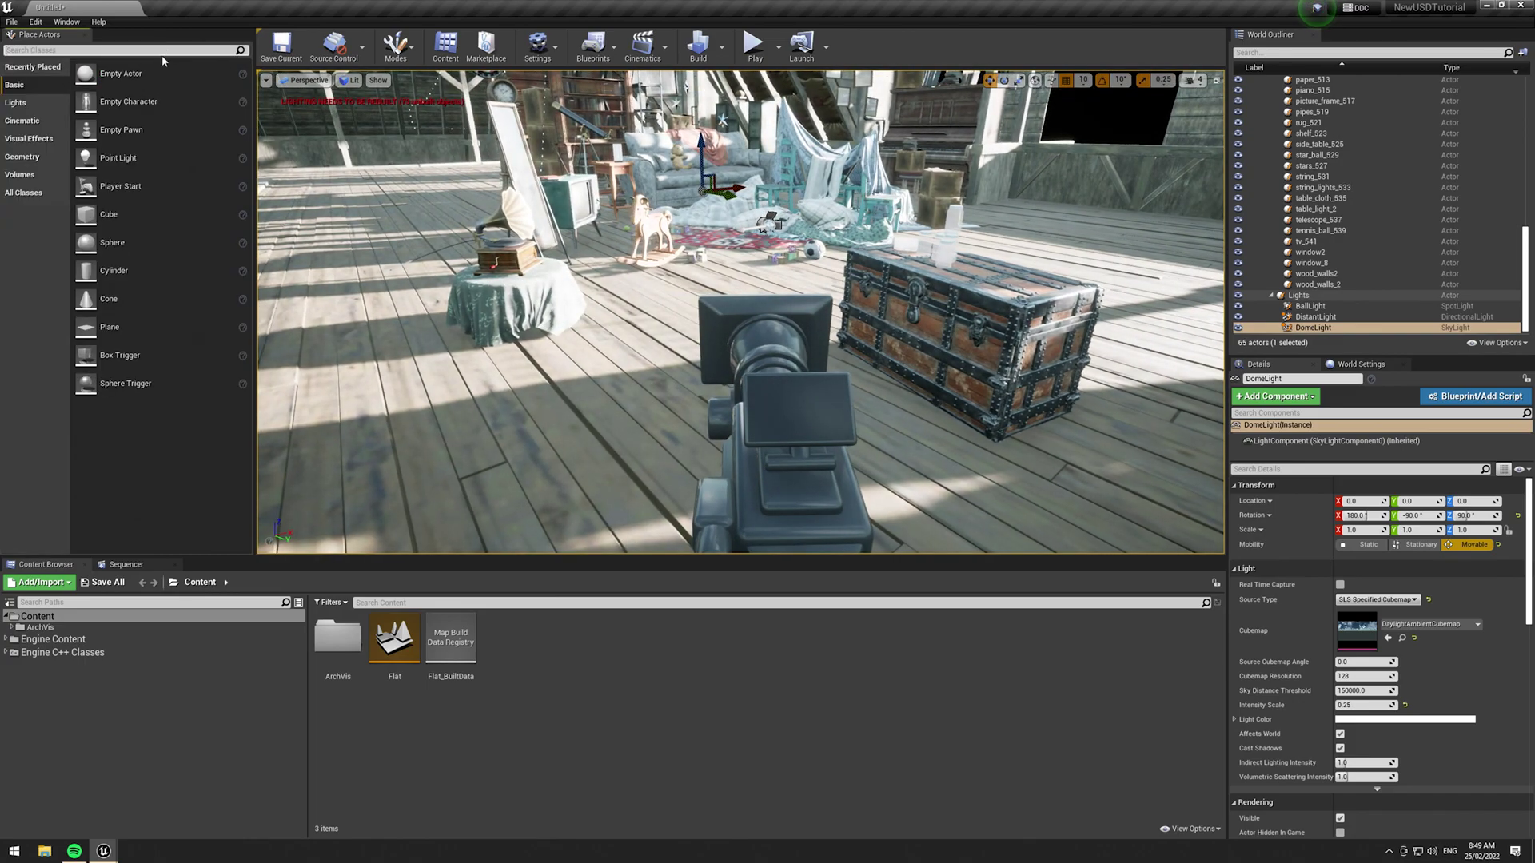
{"action": "type", "text": "Post"}
{"action": "left_click_drag", "start_coordinate": [72, 72], "coordinate": [320, 165]}
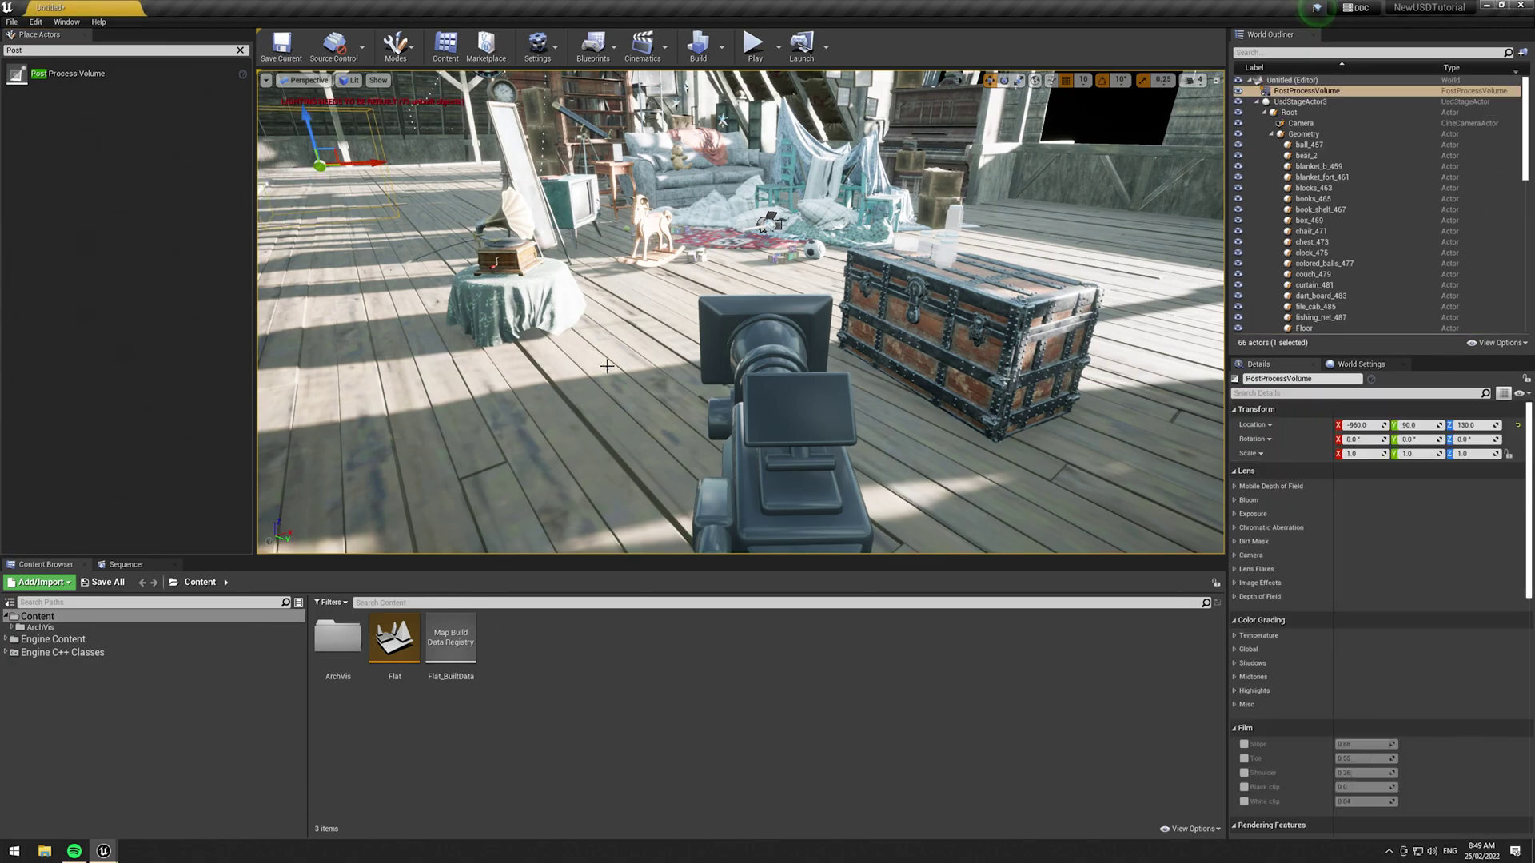
{"action": "scroll", "coordinate": [1375, 608], "scroll_direction": "down", "scroll_amount": 10}
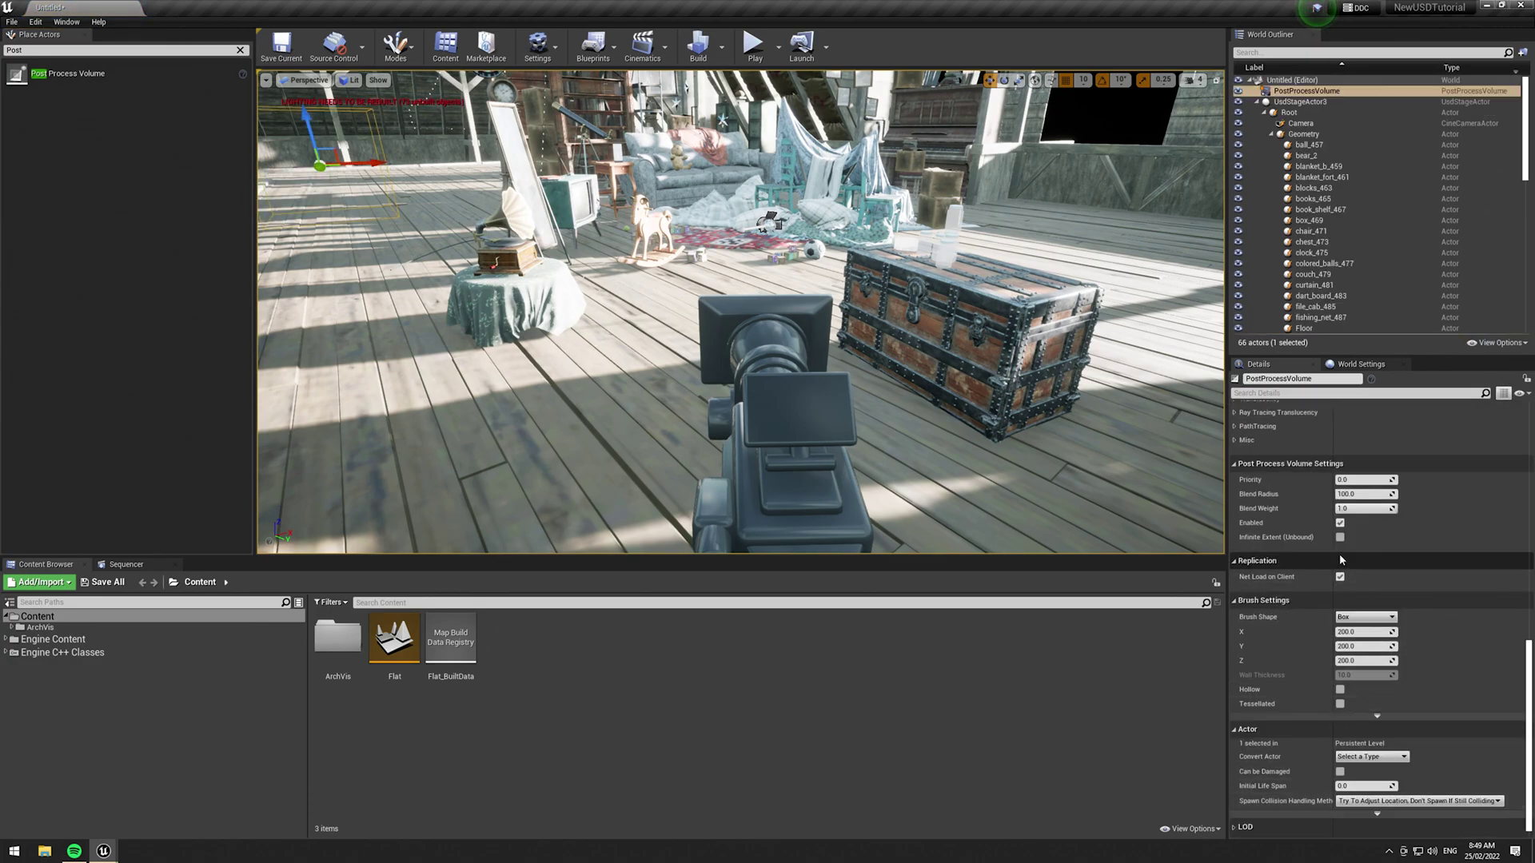
{"action": "scroll", "coordinate": [1340, 544], "scroll_direction": "up", "scroll_amount": 10}
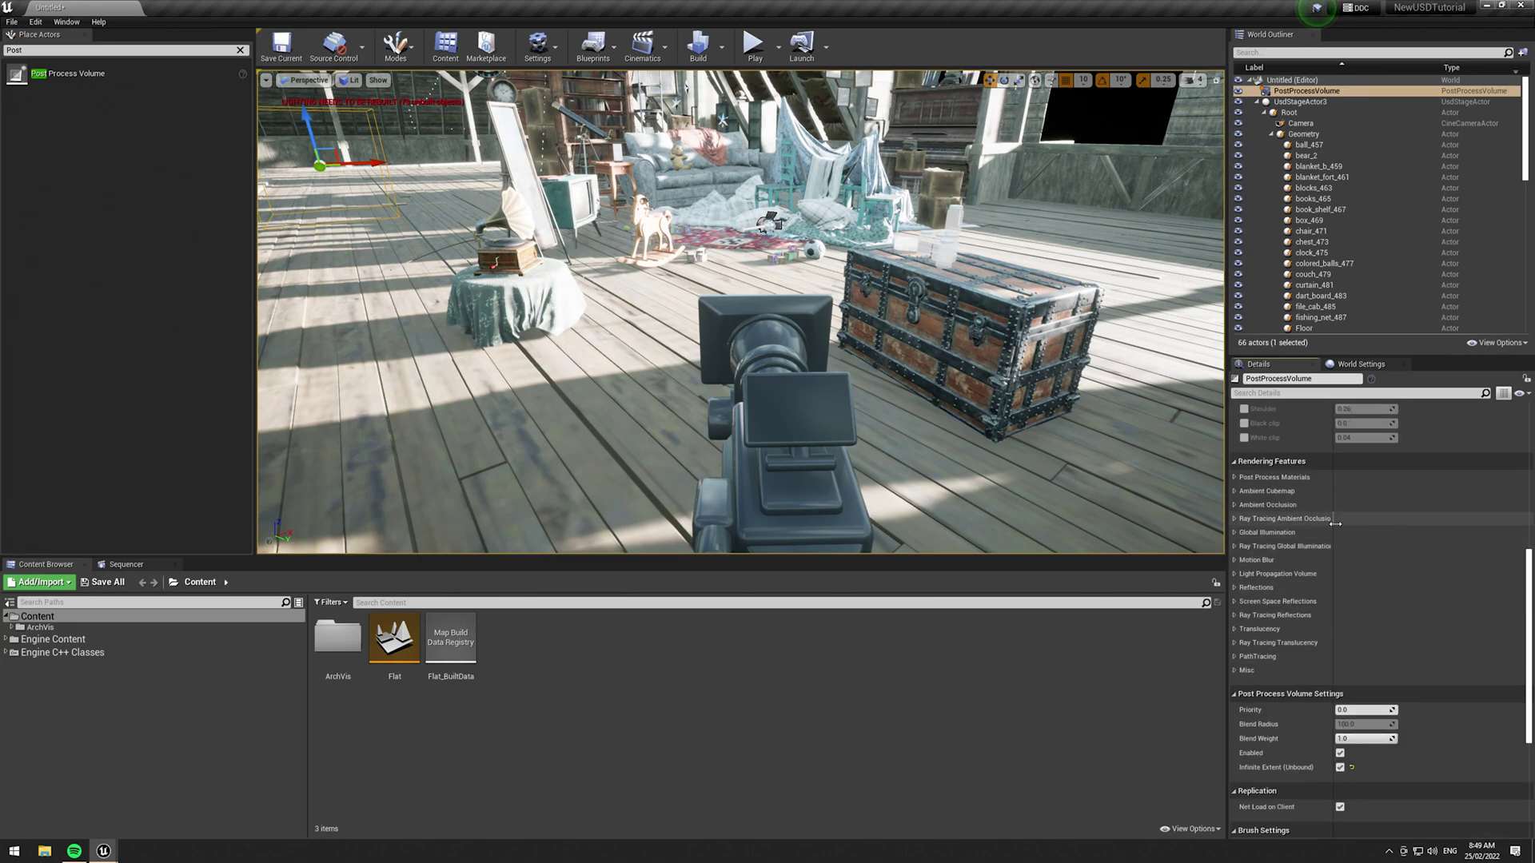
{"action": "left_click", "coordinate": [240, 52]}
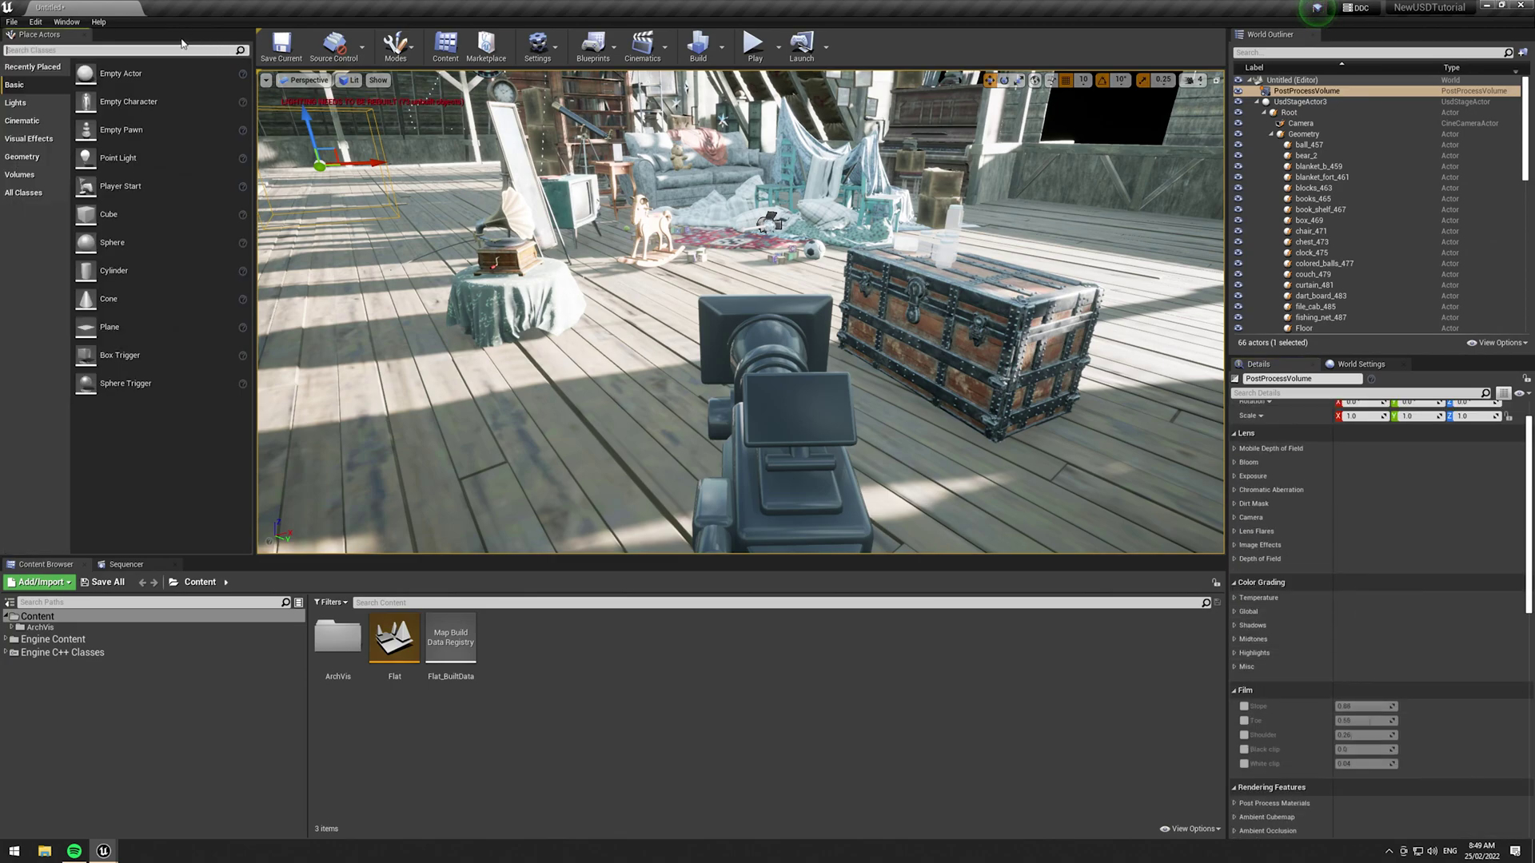
- Save the current level as Attic in the Content folder
{"action": "right_click_drag", "start_coordinate": [360, 170], "coordinate": [440, 112]}
{"action": "left_click", "coordinate": [280, 41]}
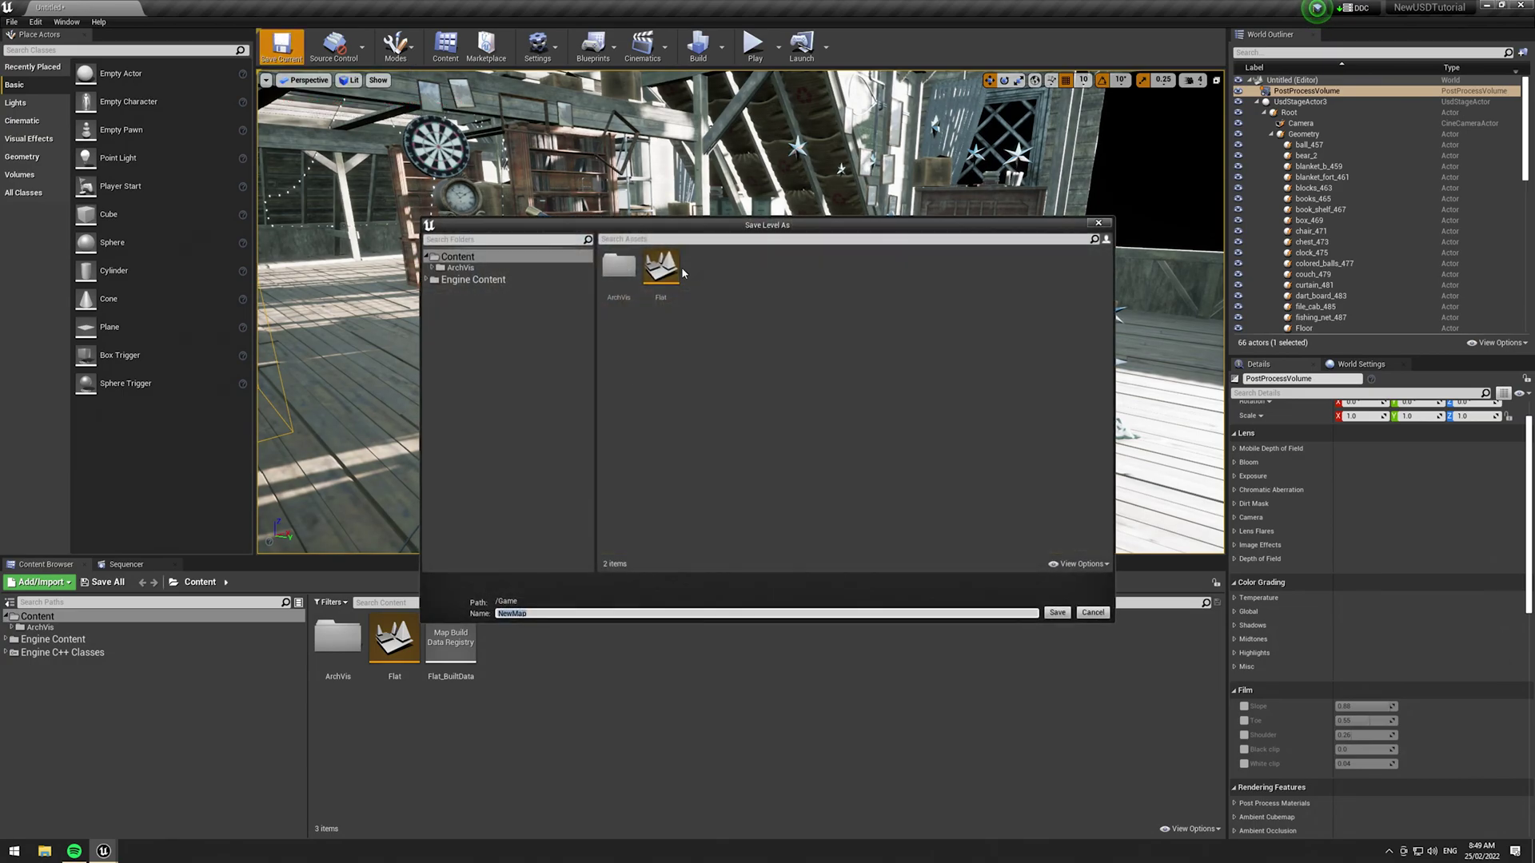
{"action": "type", "text": "Attic"}
{"action": "key", "text": "Return"}
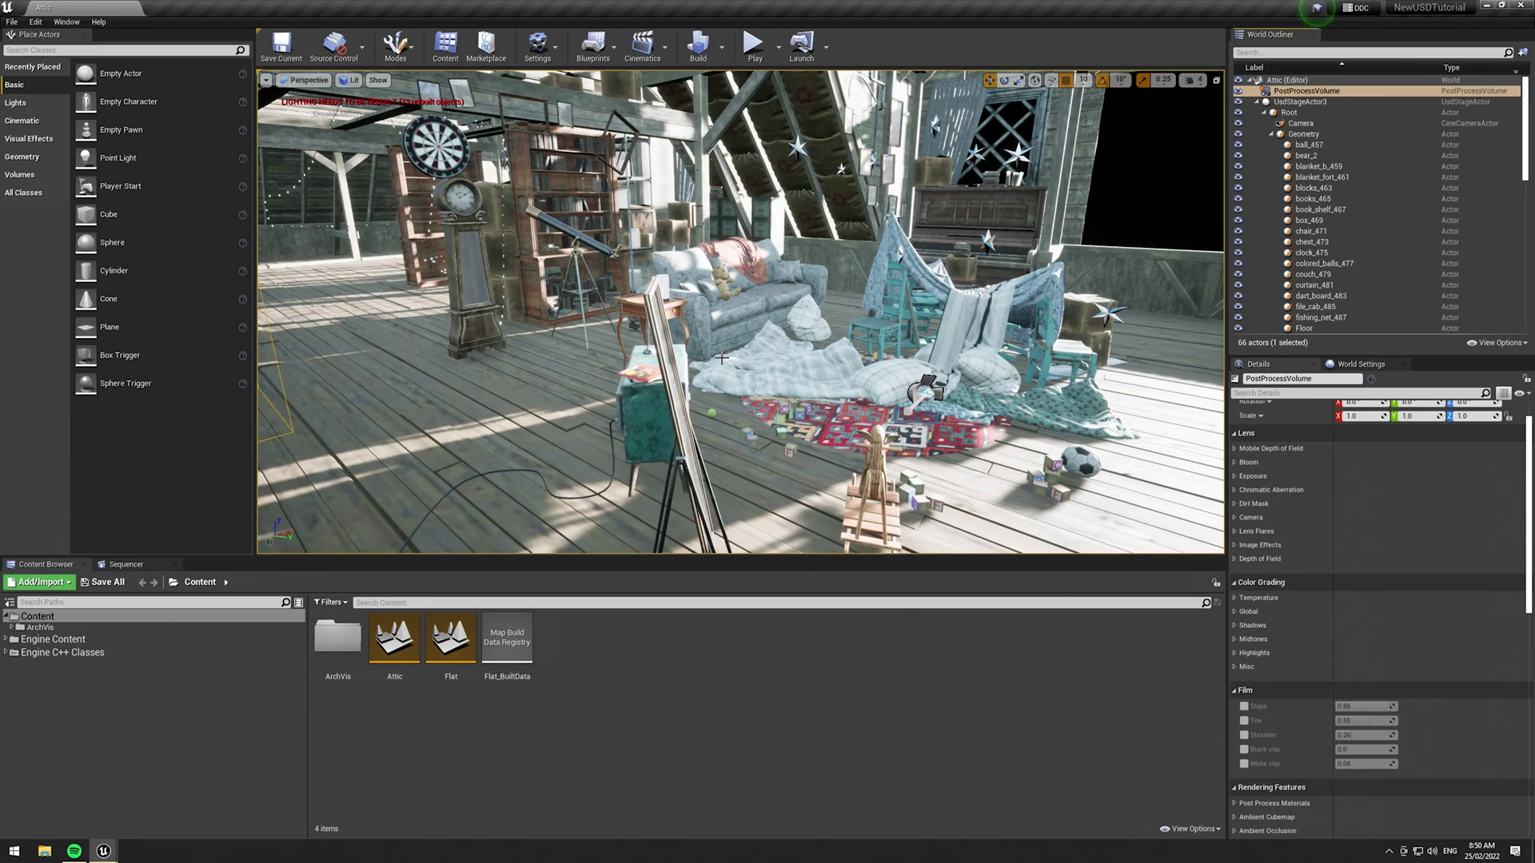
- Examine the USD Stage window's file commands, Import action and Render Context options for the attic stage
{"action": "mouse_move", "coordinate": [103, 851]}
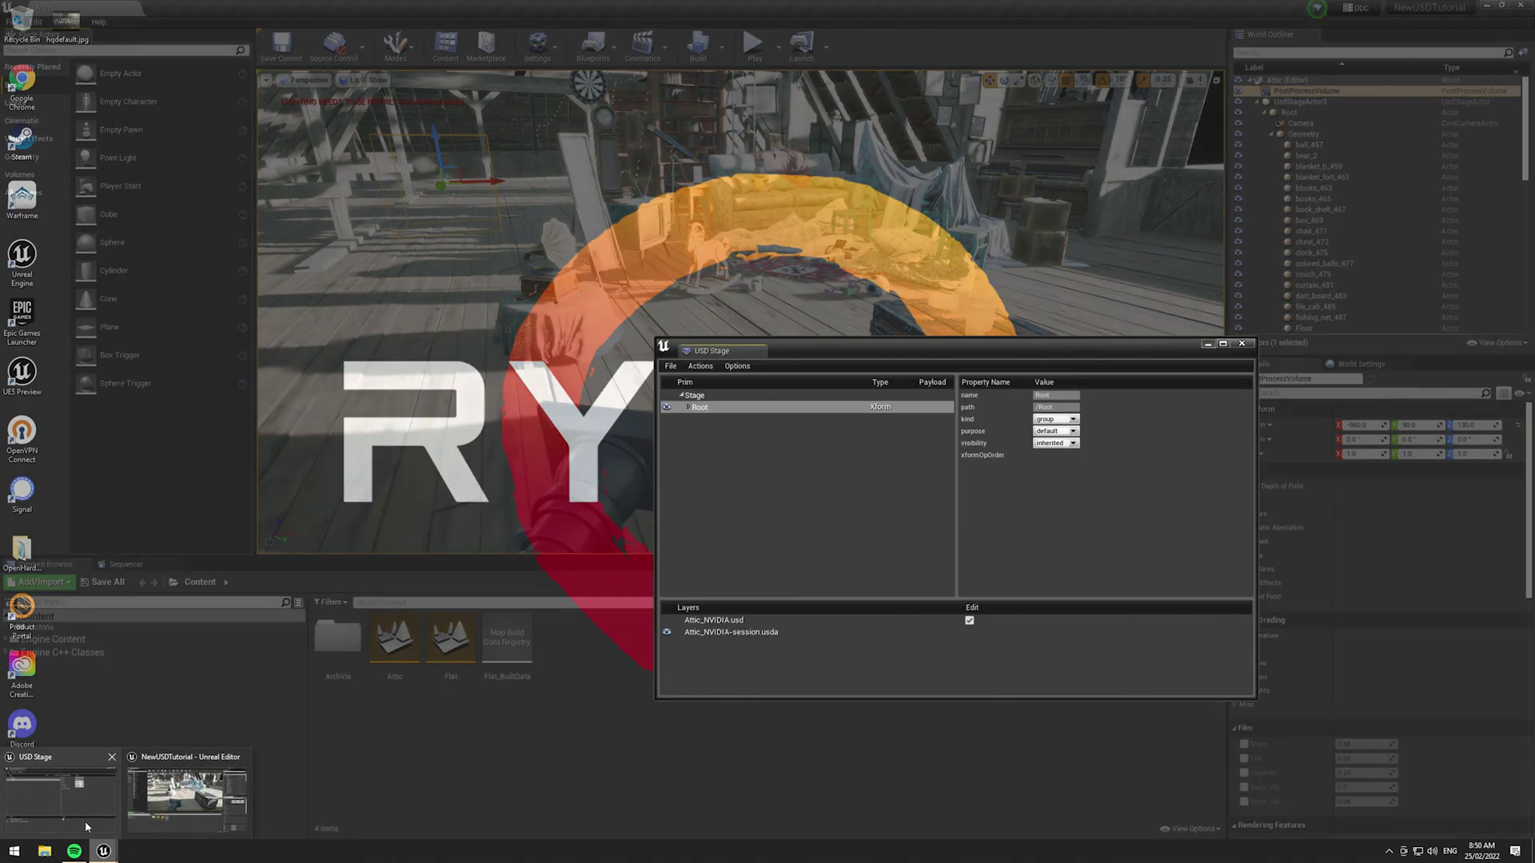
{"action": "left_click", "coordinate": [85, 822]}
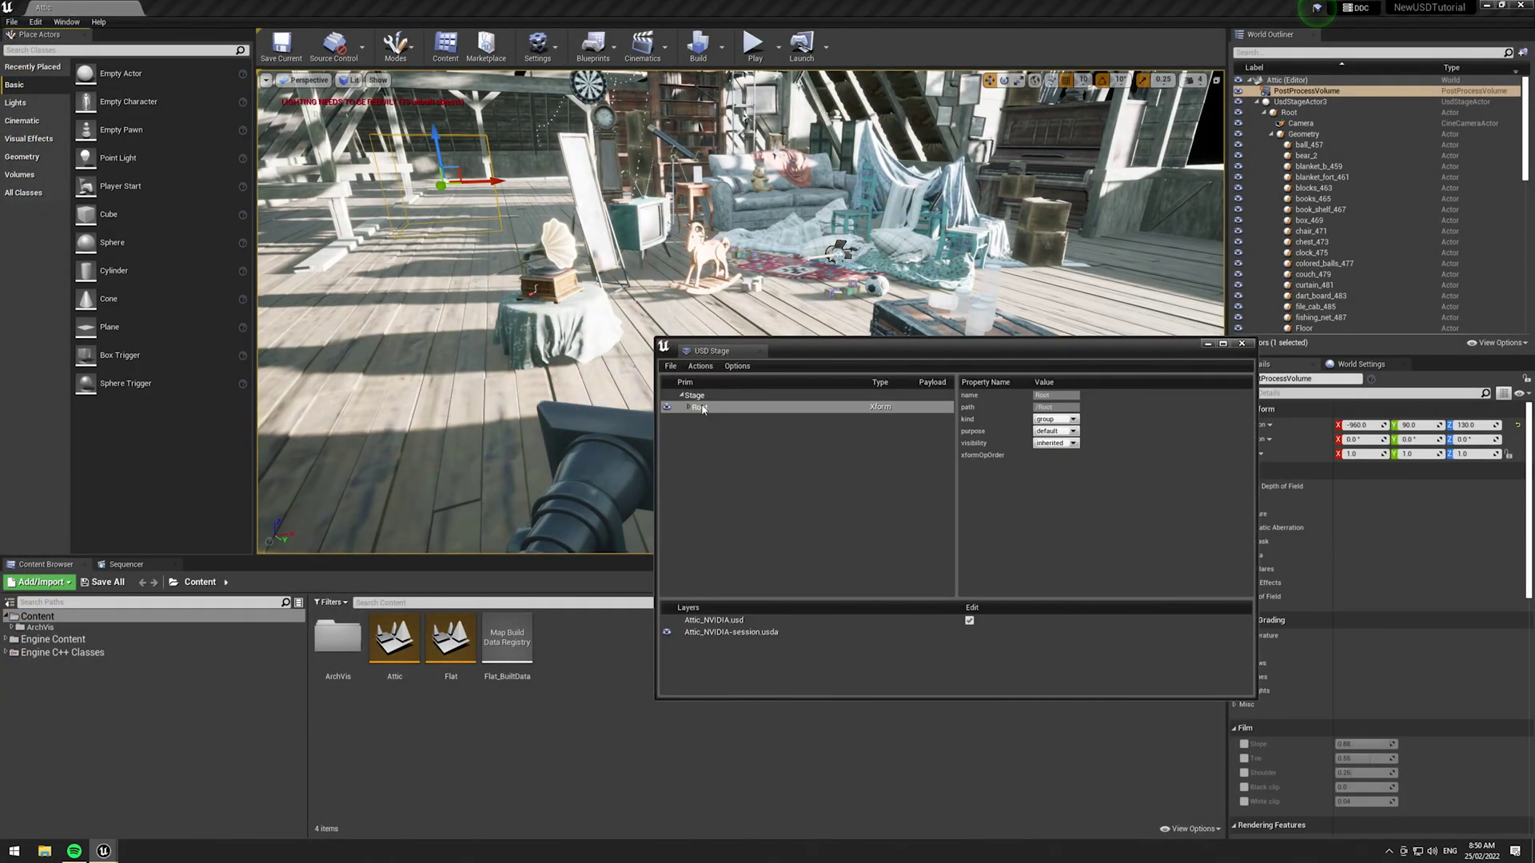
{"action": "left_click", "coordinate": [671, 367]}
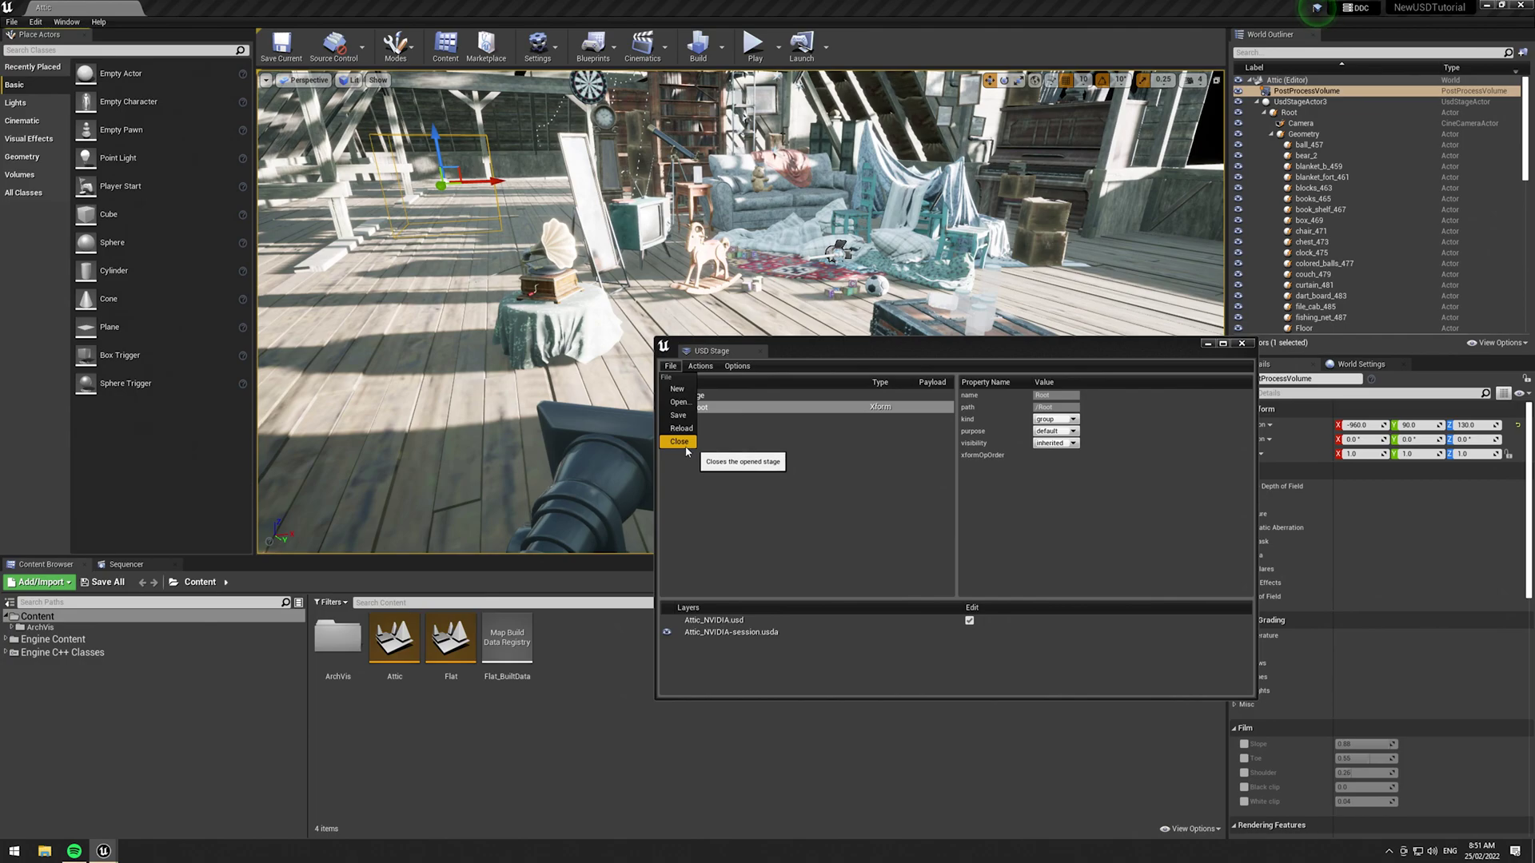
{"action": "left_click", "coordinate": [700, 366]}
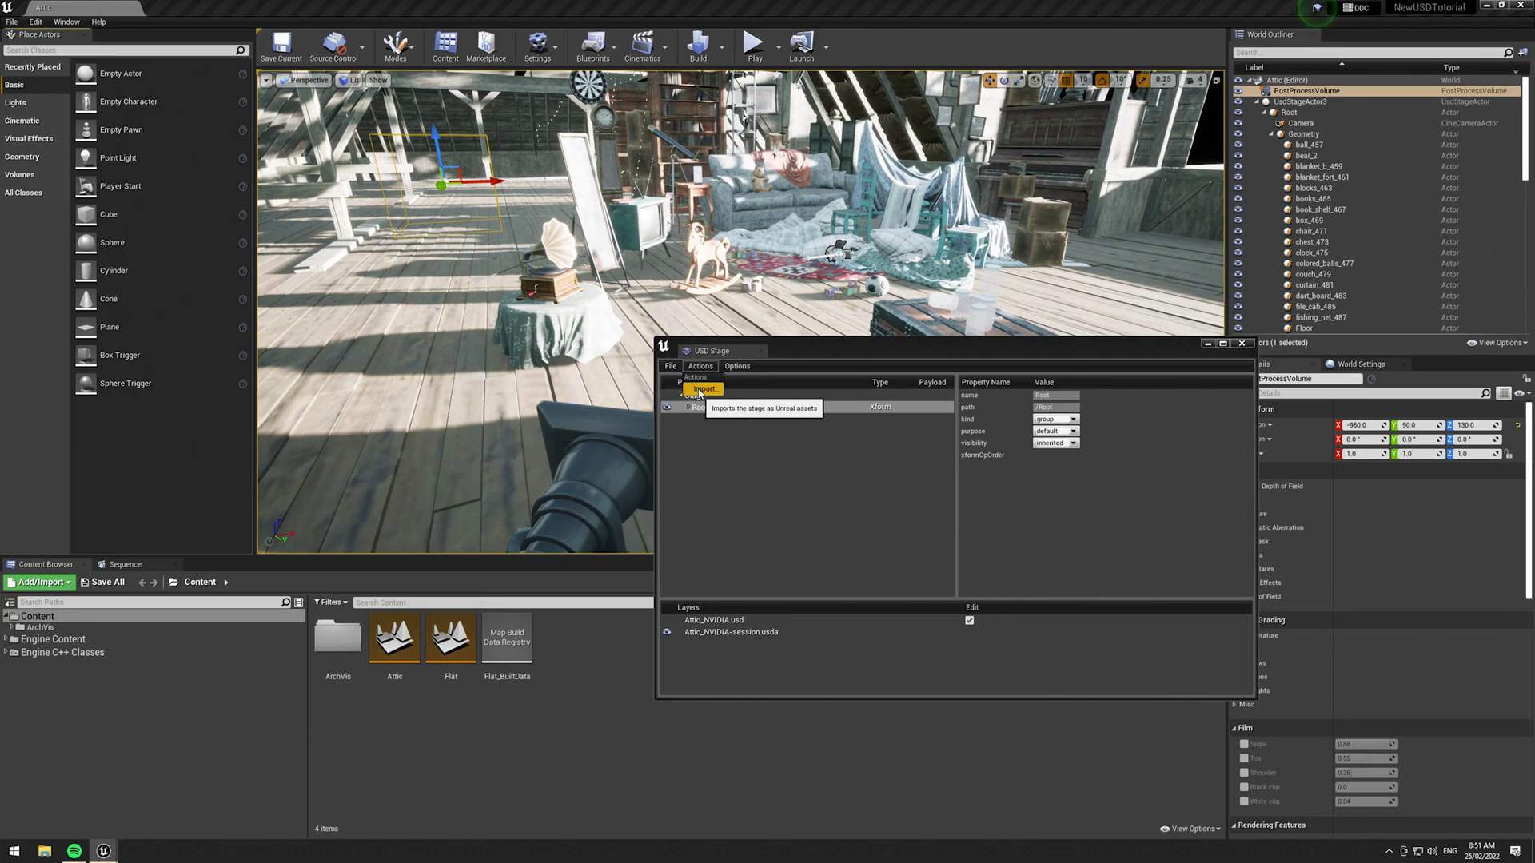
{"action": "left_click", "coordinate": [670, 366]}
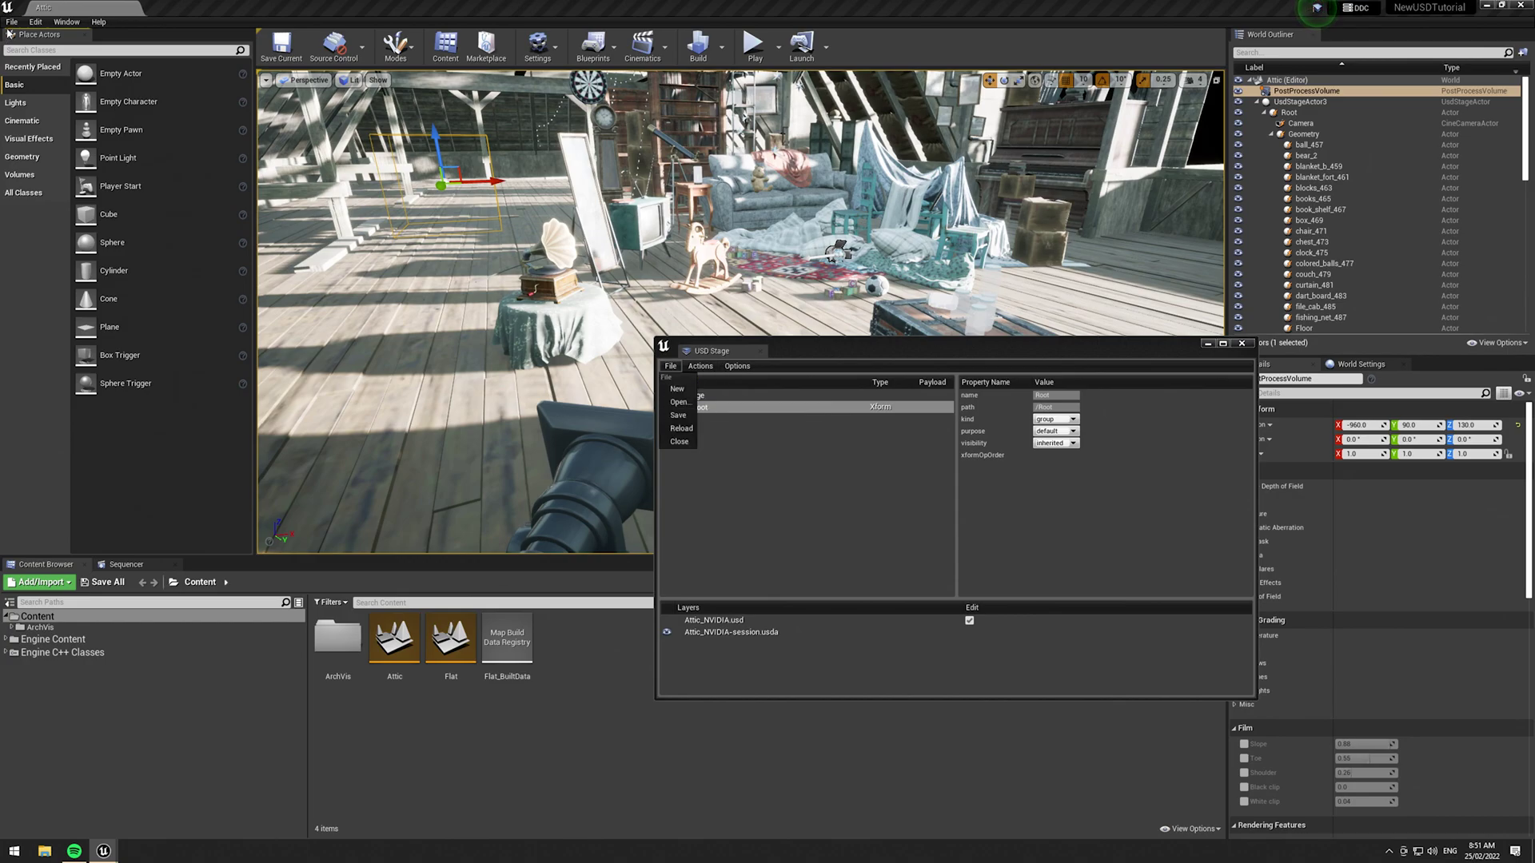
{"action": "left_click", "coordinate": [11, 22]}
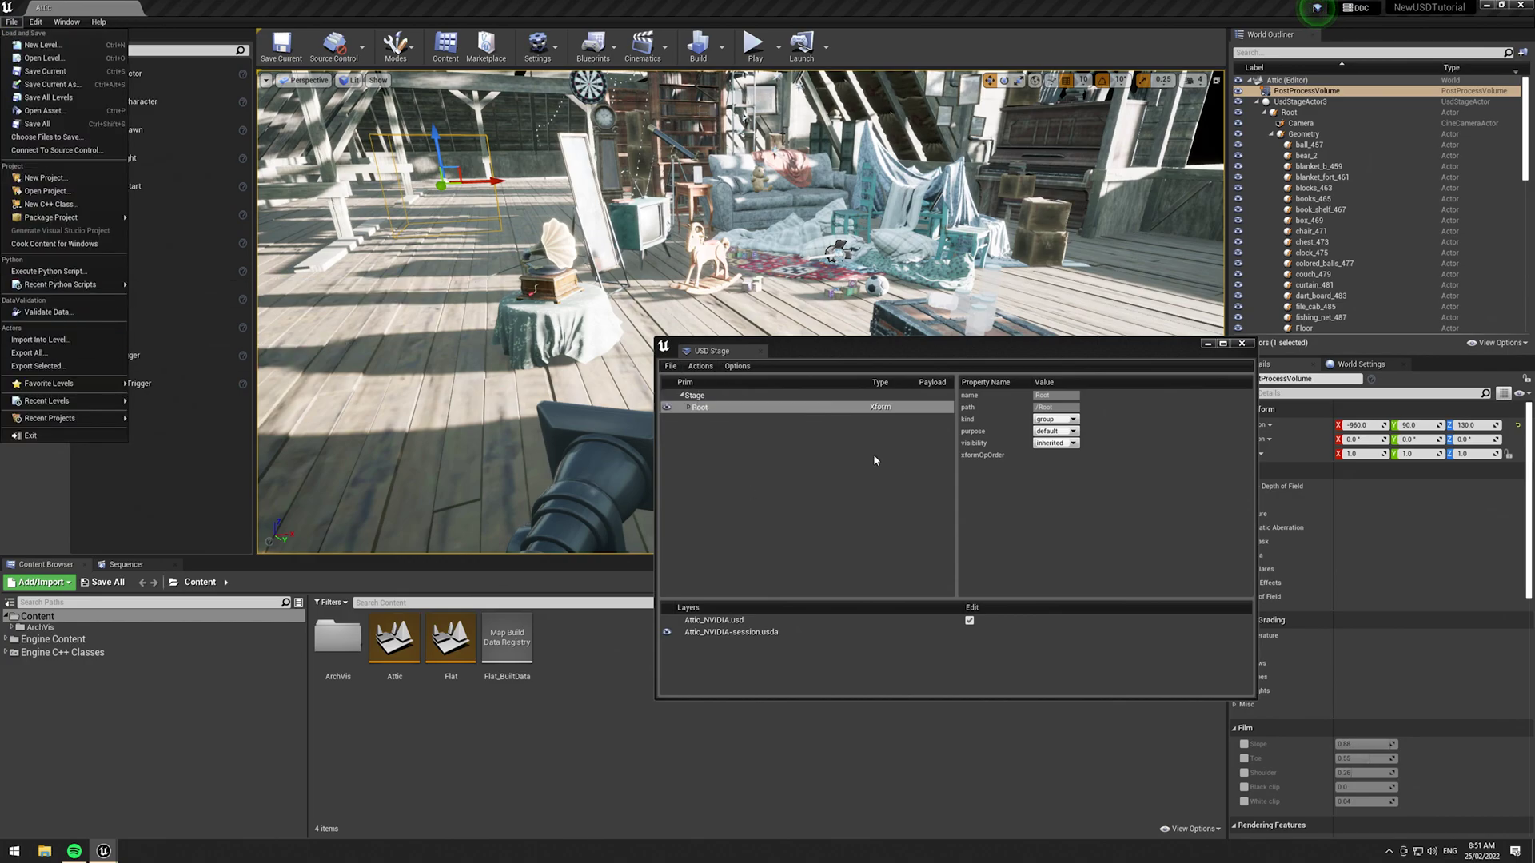
{"action": "left_click", "coordinate": [738, 366]}
{"action": "mouse_move", "coordinate": [772, 392]}
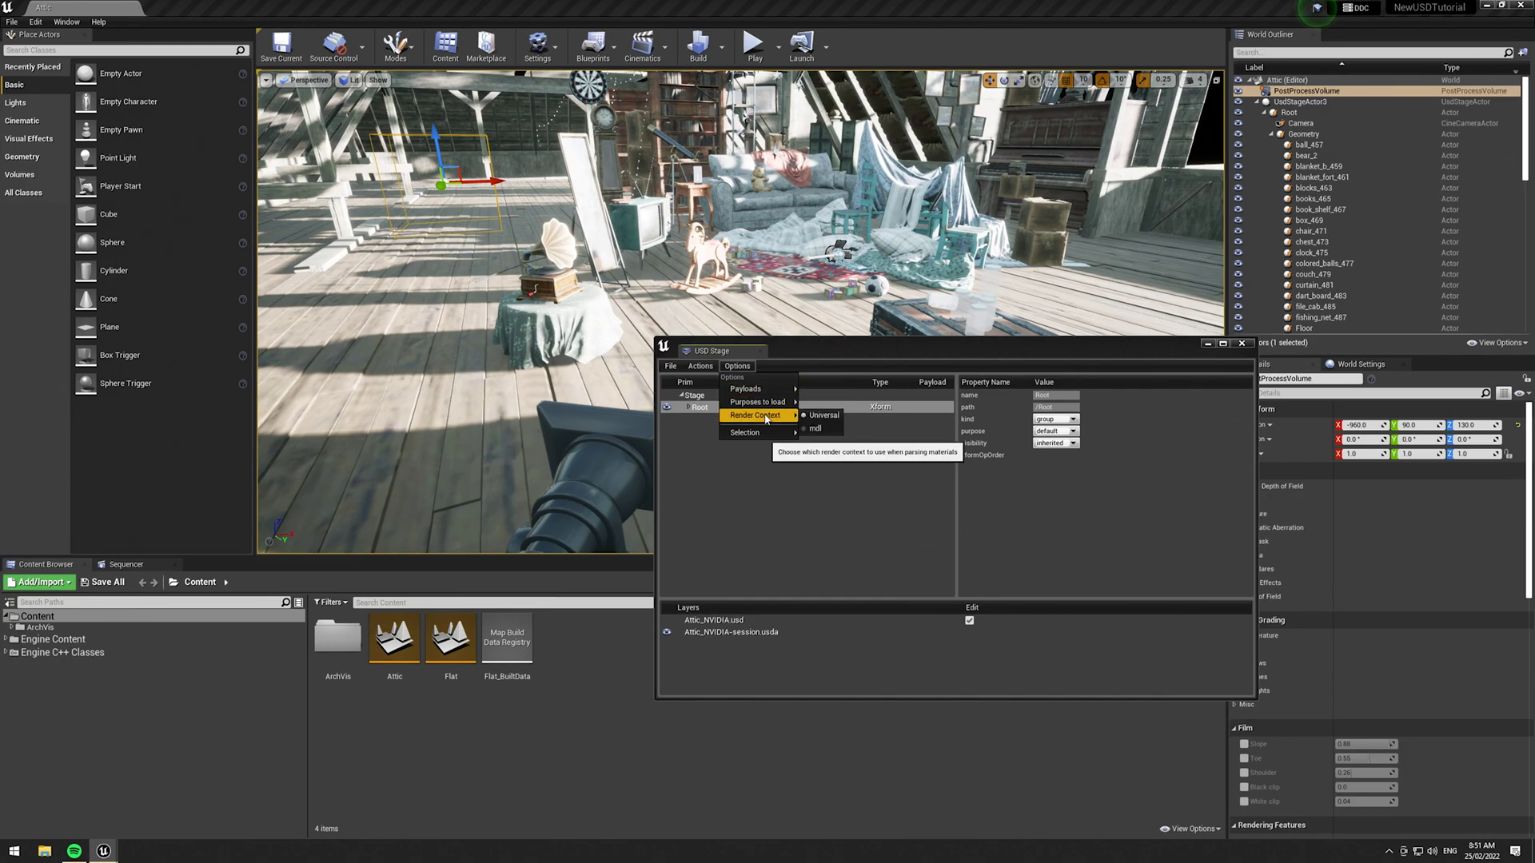
{"action": "mouse_move", "coordinate": [750, 438]}
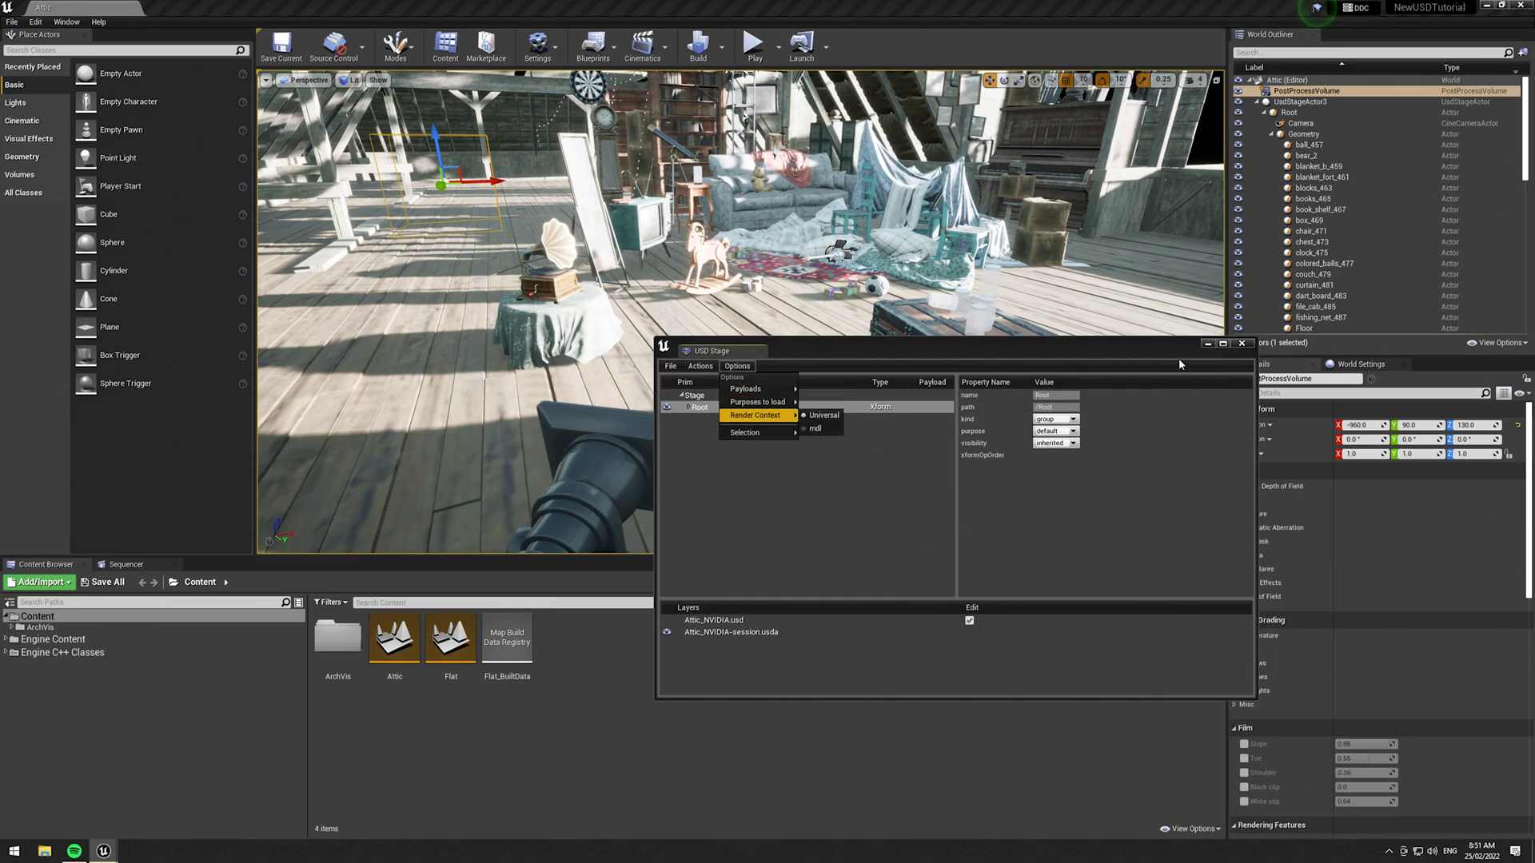
{"action": "left_click", "coordinate": [1222, 344]}
{"action": "left_click", "coordinate": [1502, 5]}
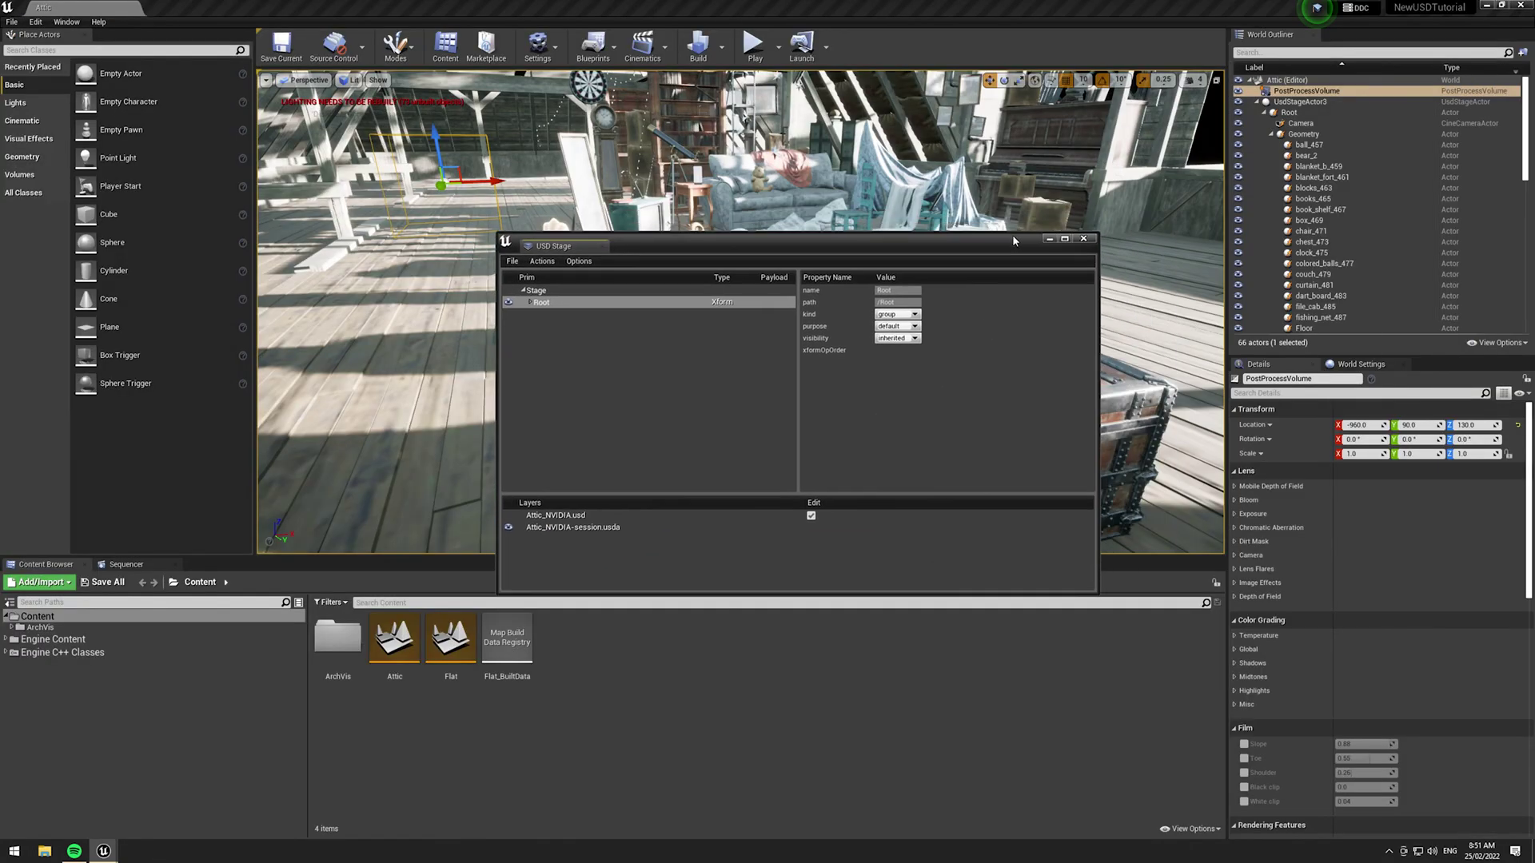
{"action": "left_click", "coordinate": [1055, 238]}
{"action": "mouse_move", "coordinate": [1054, 238]}
{"action": "right_mouse_down"}
{"action": "mouse_move", "coordinate": [1119, 238]}
{"action": "mouse_move", "coordinate": [1024, 240]}
{"action": "mouse_move", "coordinate": [1047, 256]}
{"action": "right_mouse_up"}
{"action": "mouse_move", "coordinate": [670, 403]}
{"action": "right_mouse_down"}
{"action": "mouse_move", "coordinate": [694, 400]}
{"action": "mouse_move", "coordinate": [670, 403]}
{"action": "right_mouse_up"}
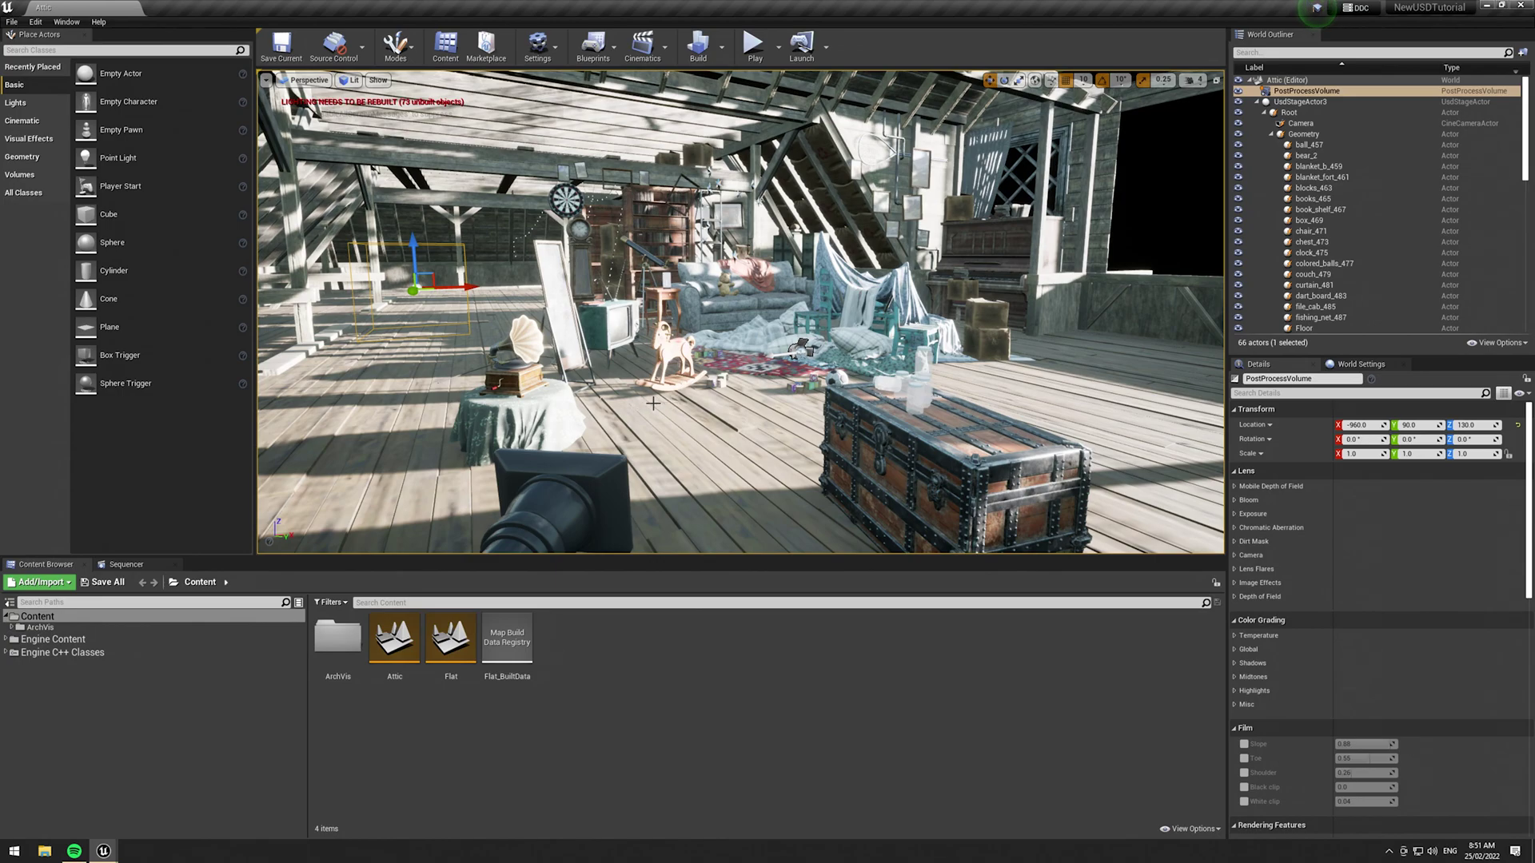
- Create a new empty level
{"action": "left_click", "coordinate": [12, 24]}
{"action": "left_click", "coordinate": [36, 50]}
{"action": "left_click", "coordinate": [698, 475]}
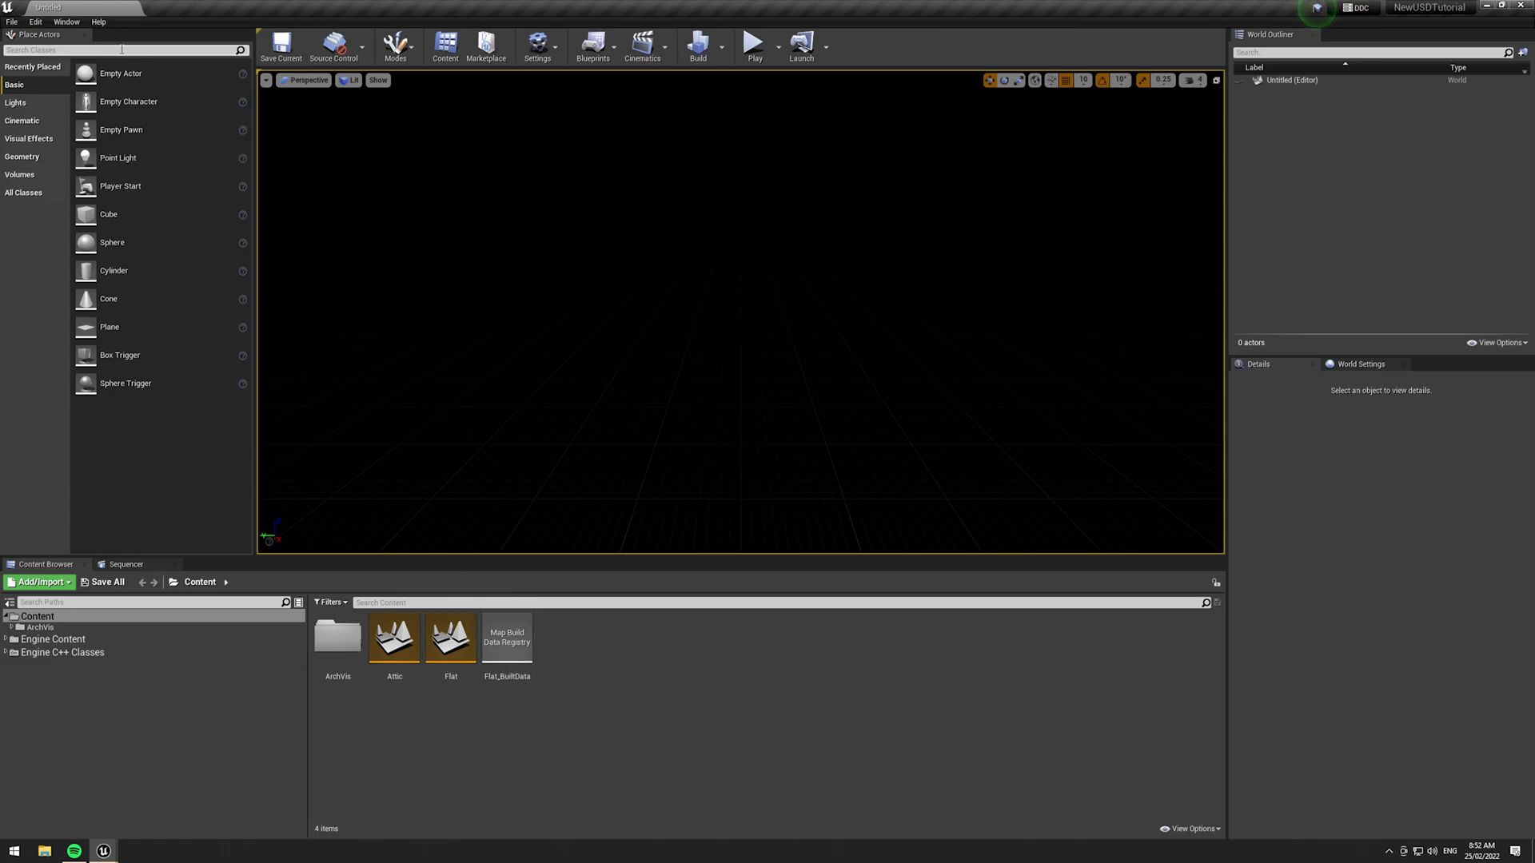
- Place a USD Stage Actor in the empty level and reset its location to the origin
{"action": "type", "text": "D"}
{"action": "left_click_drag", "start_coordinate": [56, 73], "coordinate": [643, 362]}
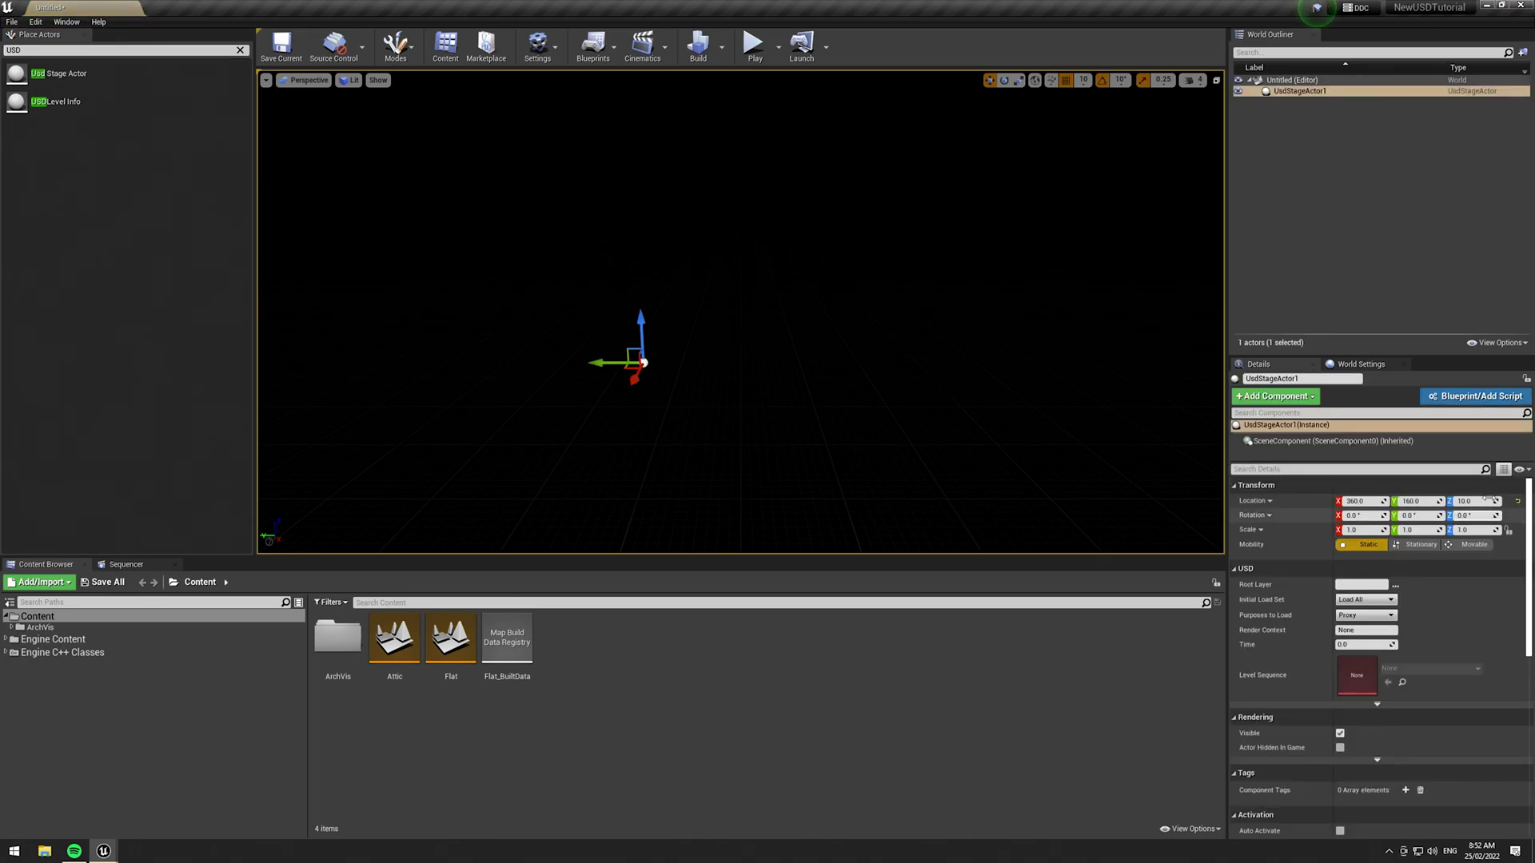
{"action": "left_click", "coordinate": [1519, 503]}
- Open rain_restaurant.usd from the USDTutorial folder in the USD Stage window
{"action": "left_click", "coordinate": [60, 23]}
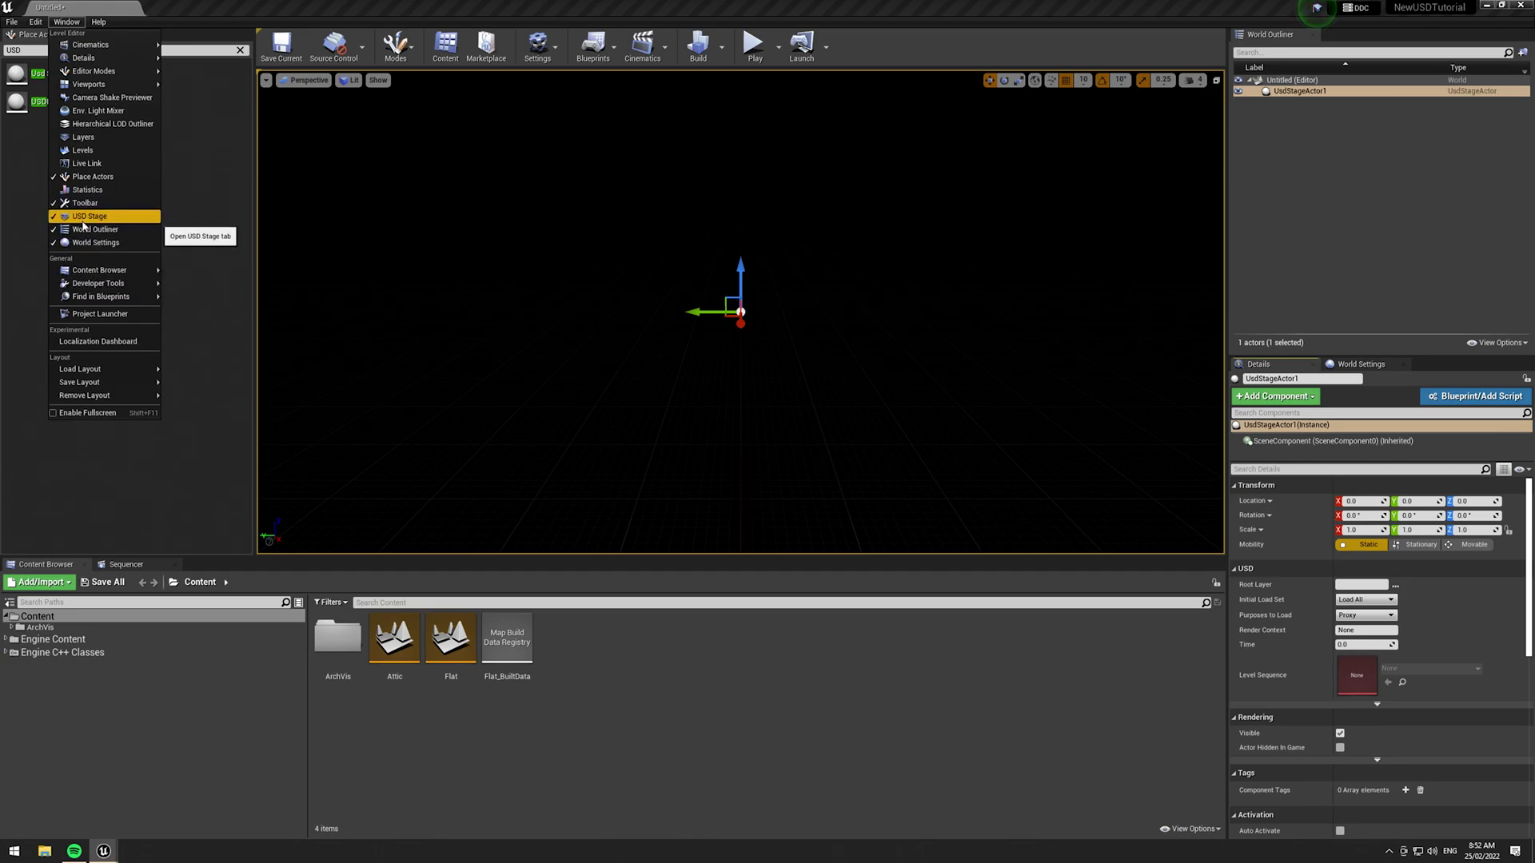
{"action": "mouse_move", "coordinate": [105, 851]}
{"action": "left_click", "coordinate": [187, 796]}
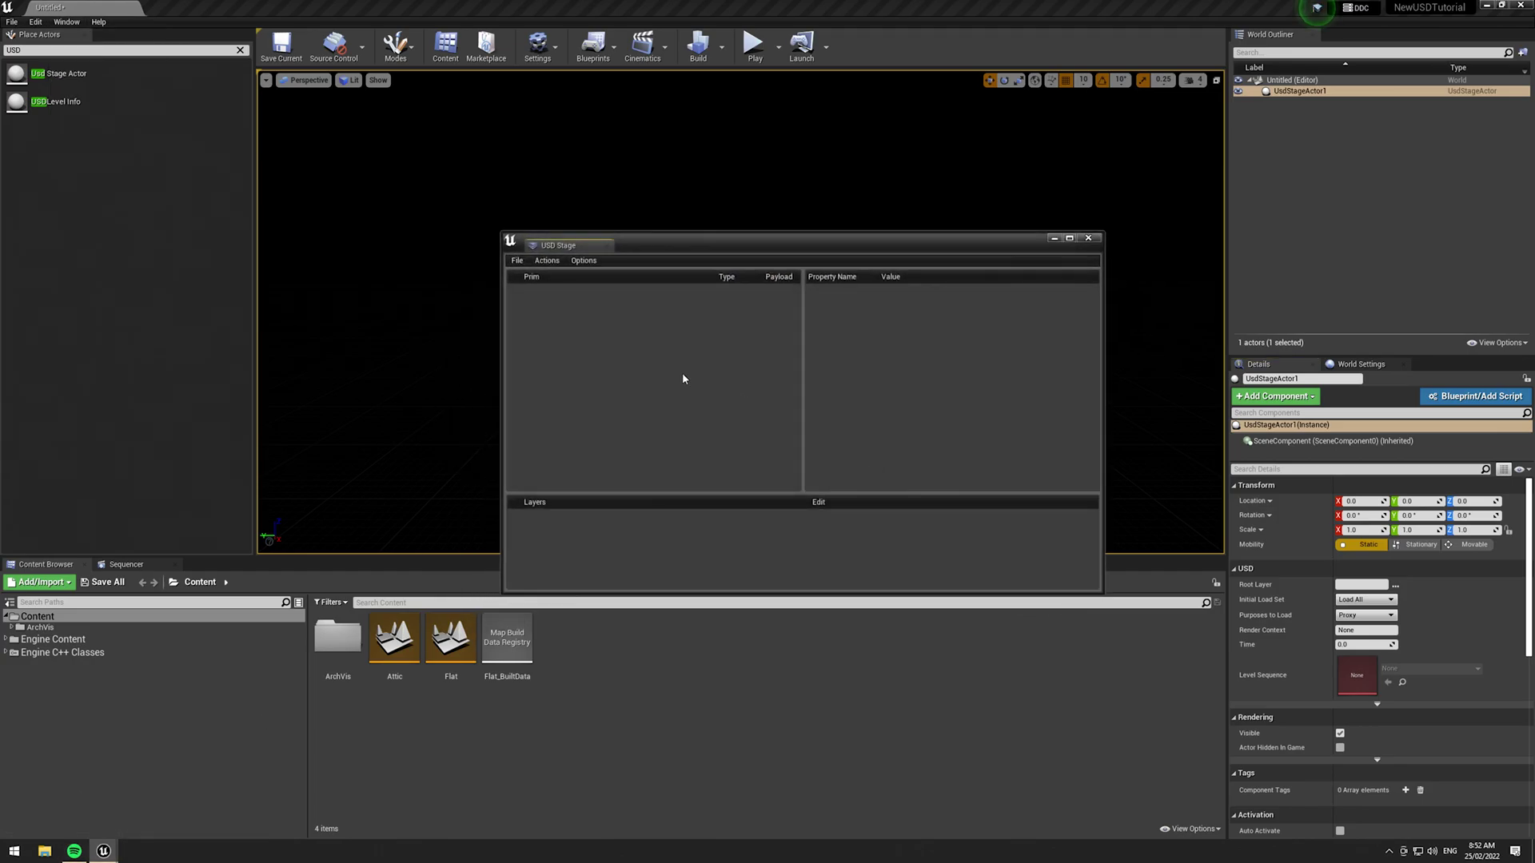
{"action": "left_click", "coordinate": [512, 263]}
{"action": "left_click", "coordinate": [525, 298]}
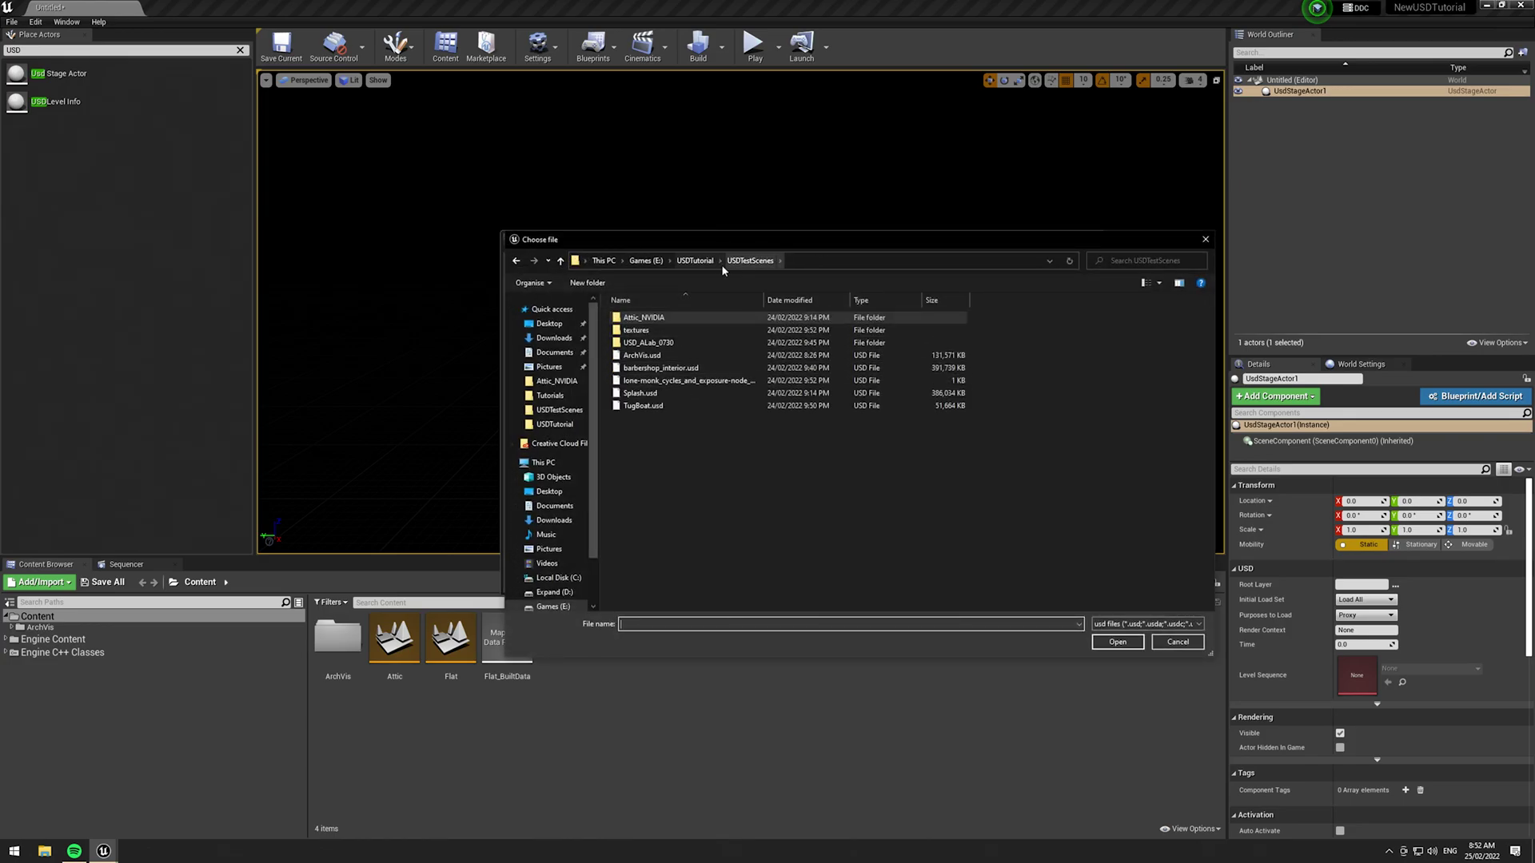
{"action": "left_click", "coordinate": [696, 261]}
{"action": "double_click", "coordinate": [670, 420]}
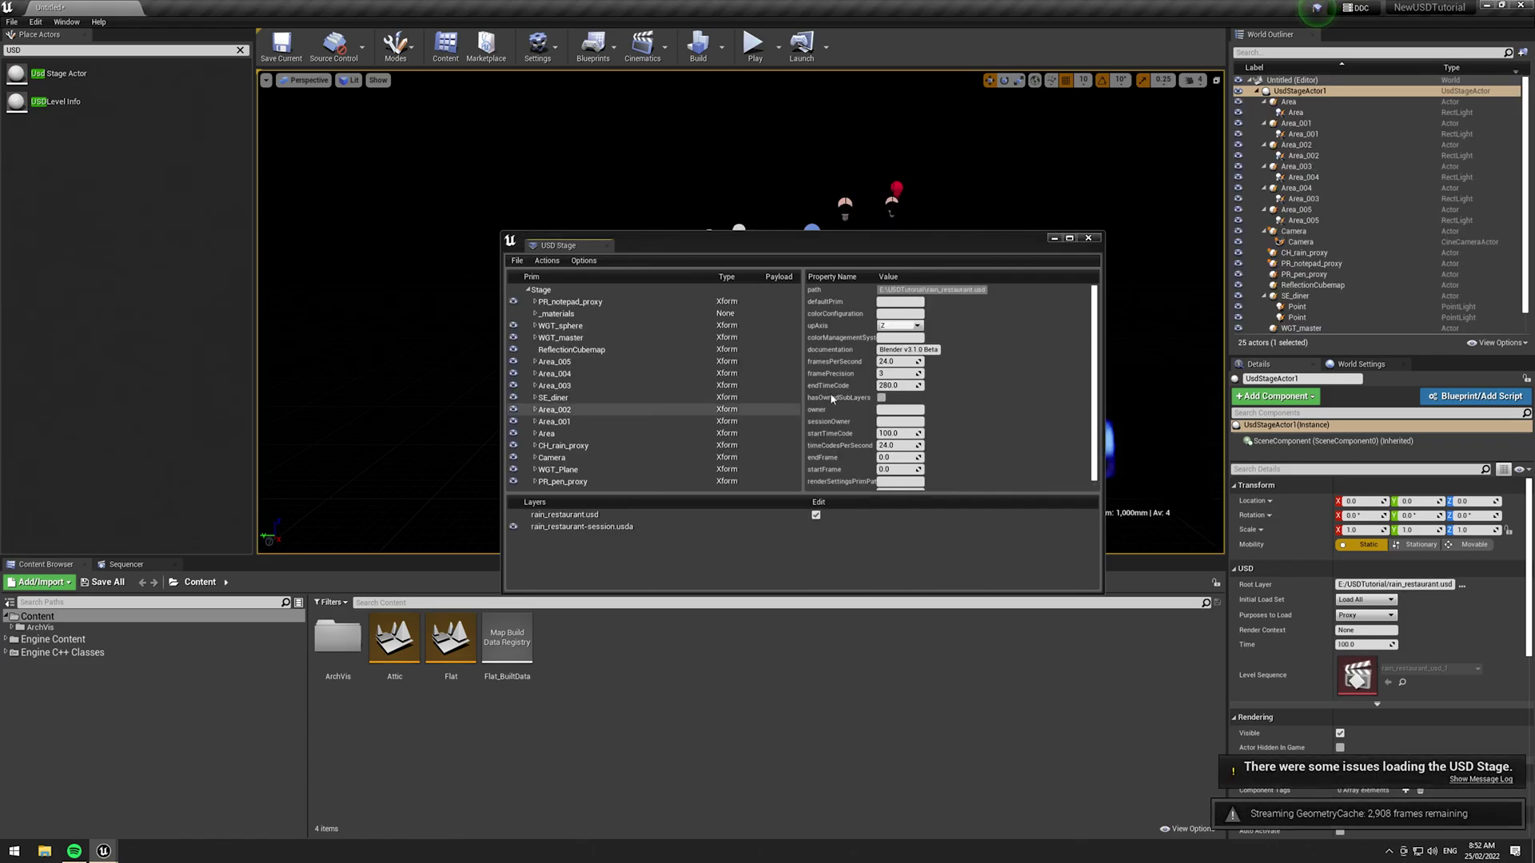
{"action": "left_click", "coordinate": [1055, 239]}
- Examine the restaurant room, its lights and the character up close, including her face, notepad and hands
{"action": "right_click_drag", "start_coordinate": [740, 311], "coordinate": [920, 312]}
{"action": "key", "text": "w"}
{"action": "right_click_drag", "start_coordinate": [951, 509], "coordinate": [951, 509]}
{"action": "right_click_drag", "start_coordinate": [929, 347], "coordinate": [929, 348]}
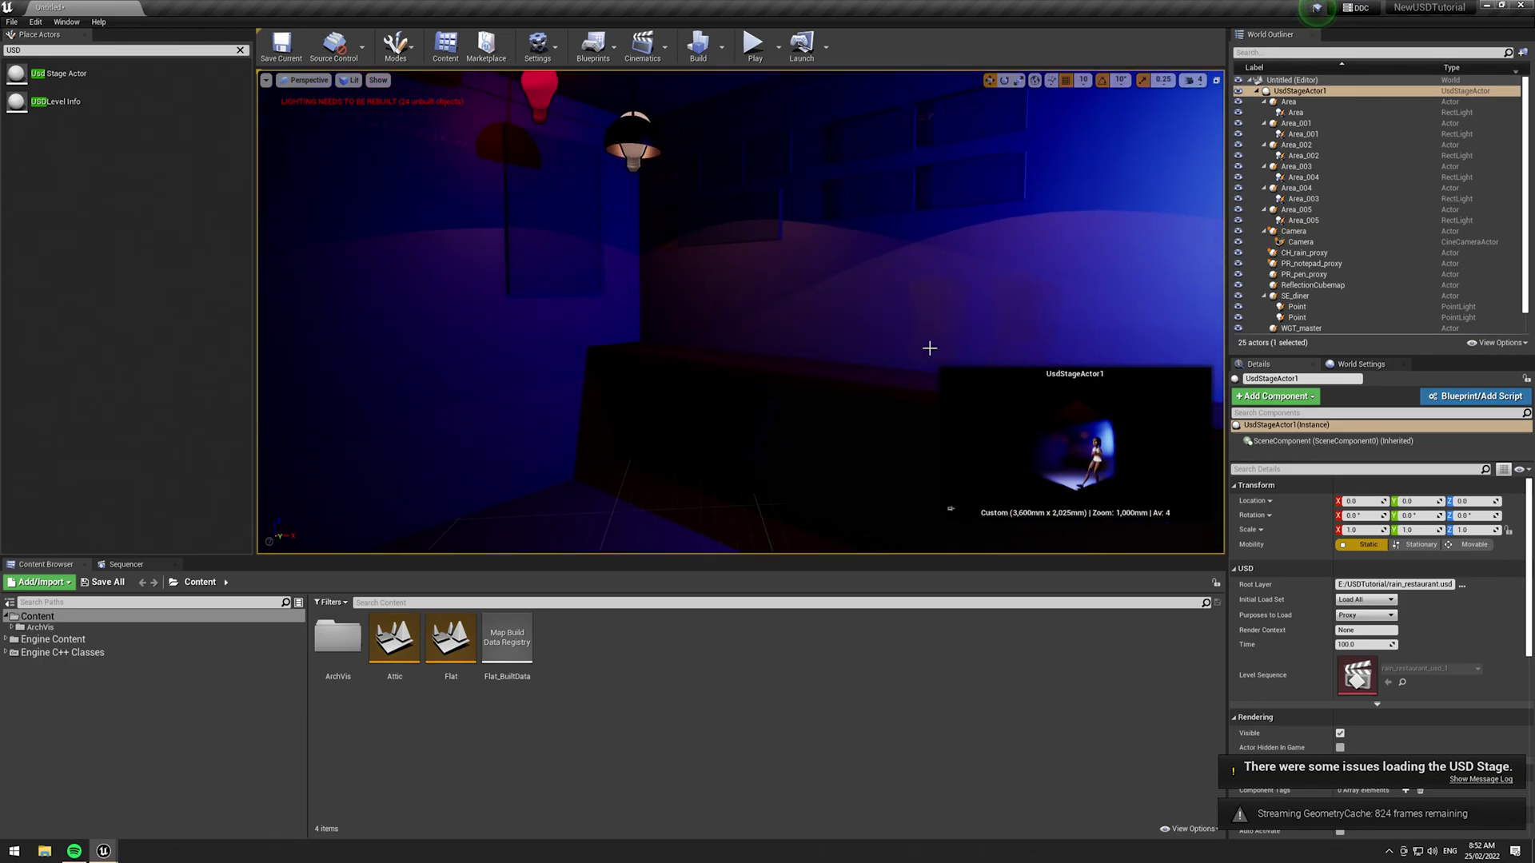
{"action": "right_click_drag", "start_coordinate": [950, 508], "coordinate": [951, 508]}
{"action": "right_click_drag", "start_coordinate": [740, 312], "coordinate": [740, 311]}
{"action": "right_click_drag", "start_coordinate": [951, 509], "coordinate": [951, 509]}
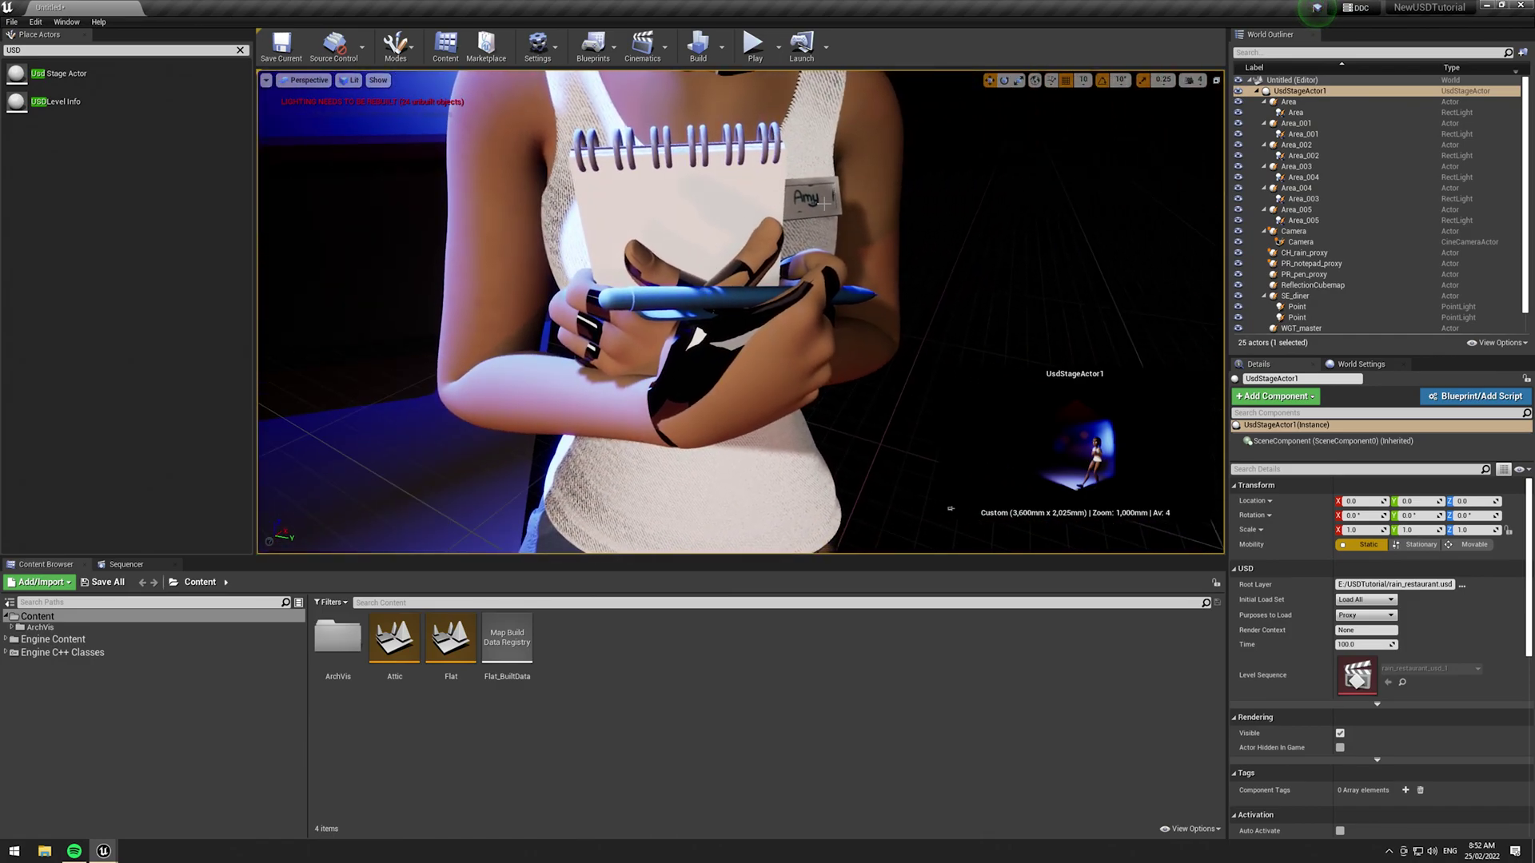
{"action": "right_click_drag", "start_coordinate": [950, 508], "coordinate": [951, 508]}
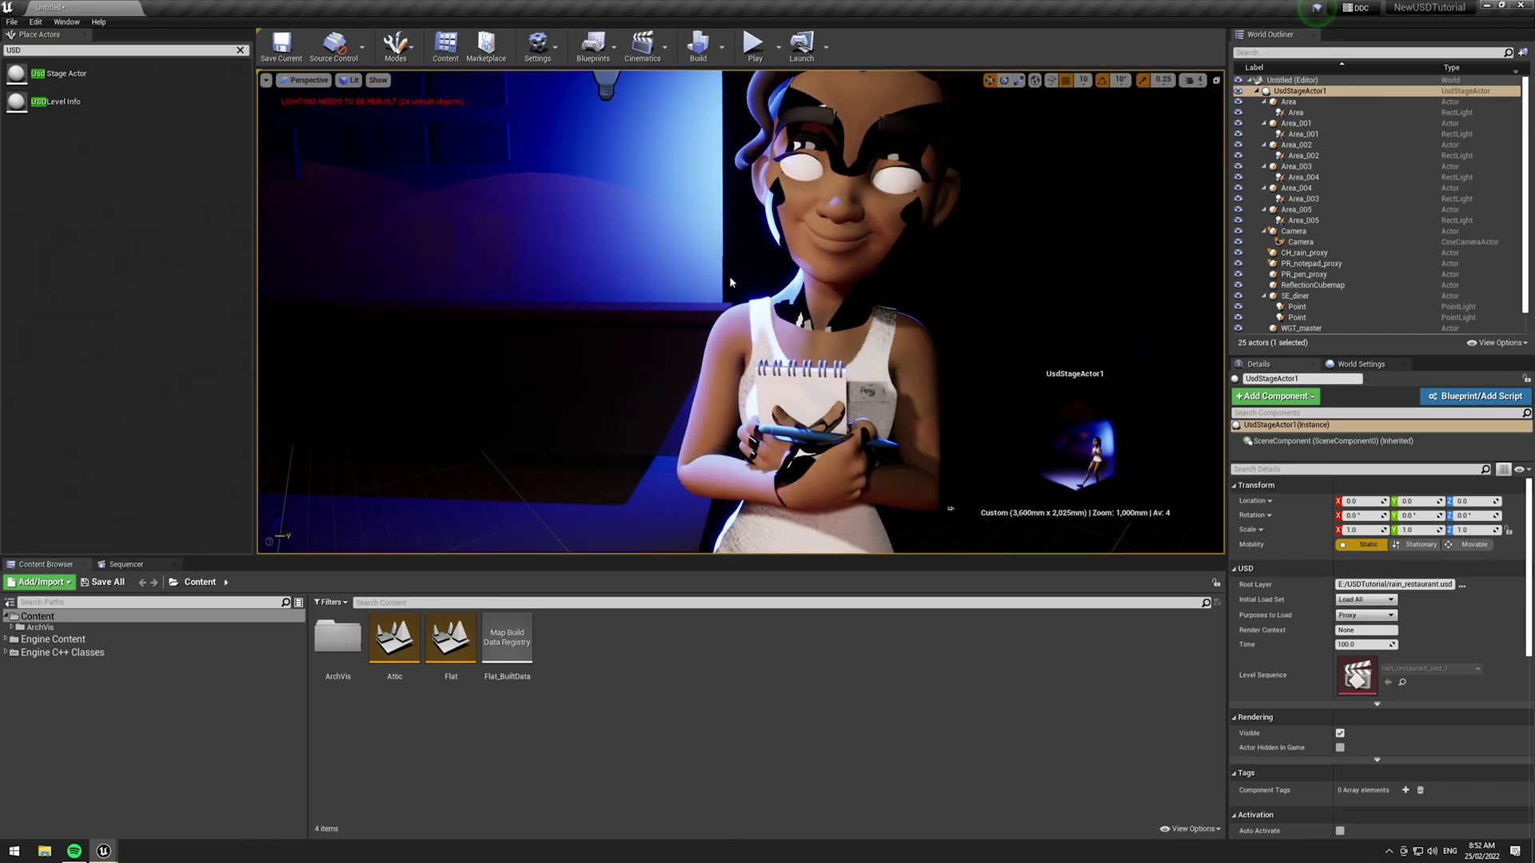
{"action": "right_click_drag", "start_coordinate": [730, 282], "coordinate": [828, 248]}
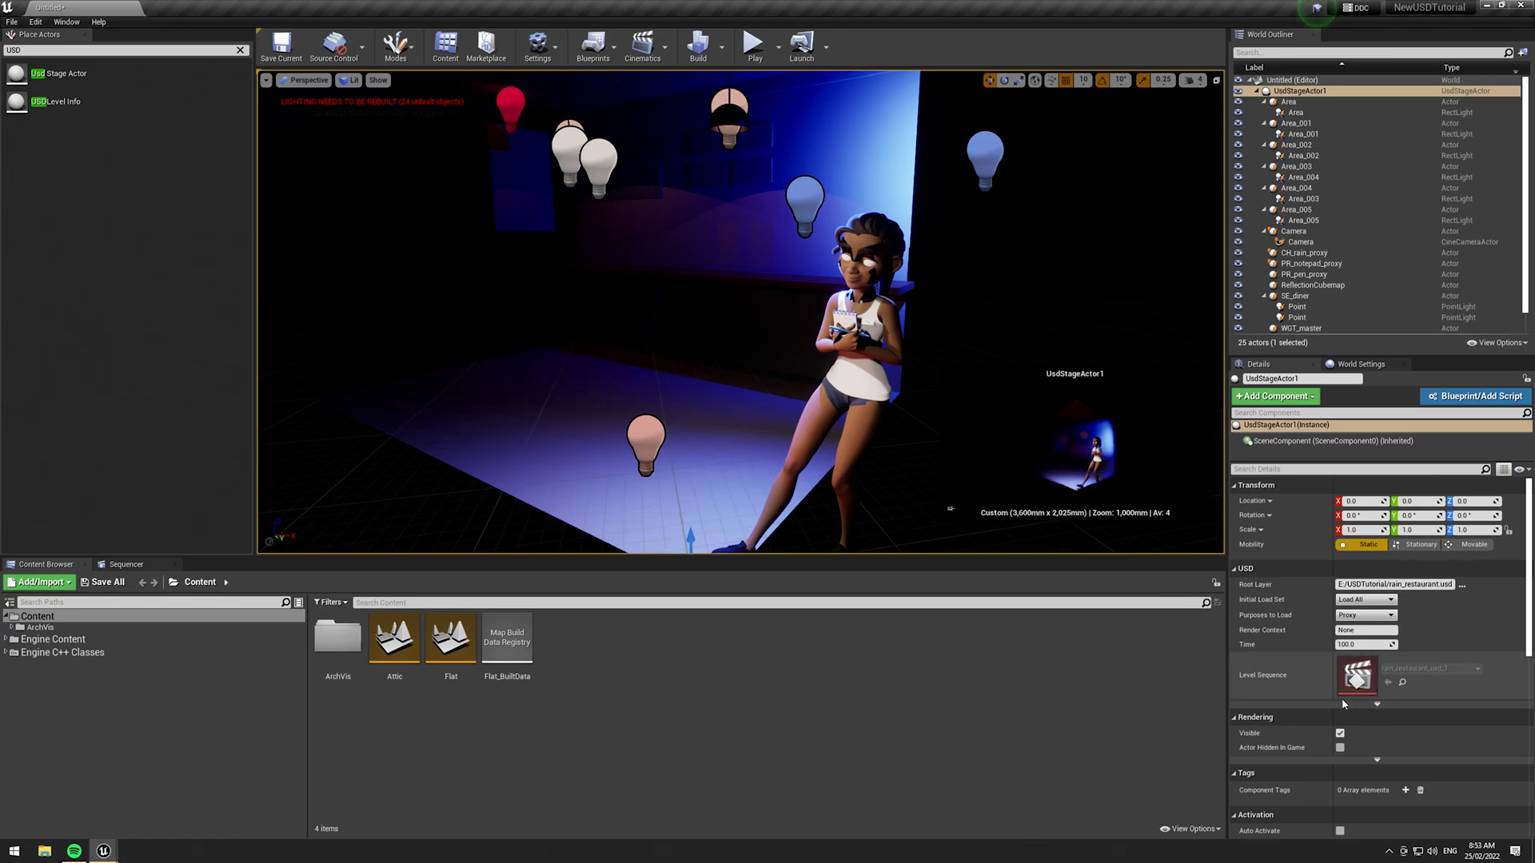
- Open the USD stage actor's level sequence in Sequencer
{"action": "left_click", "coordinate": [1401, 684]}
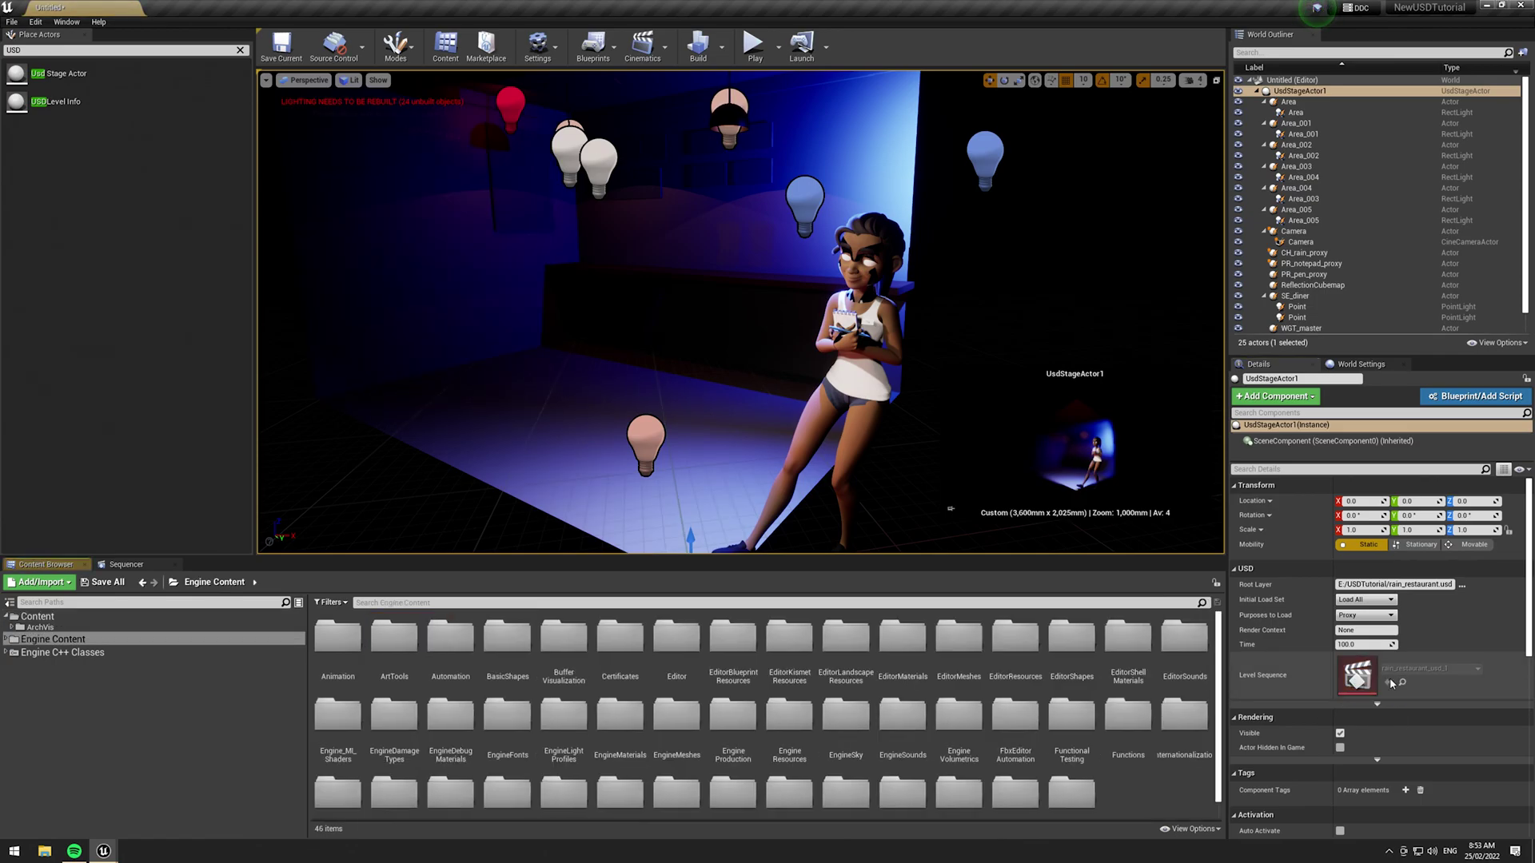
{"action": "left_click", "coordinate": [44, 622]}
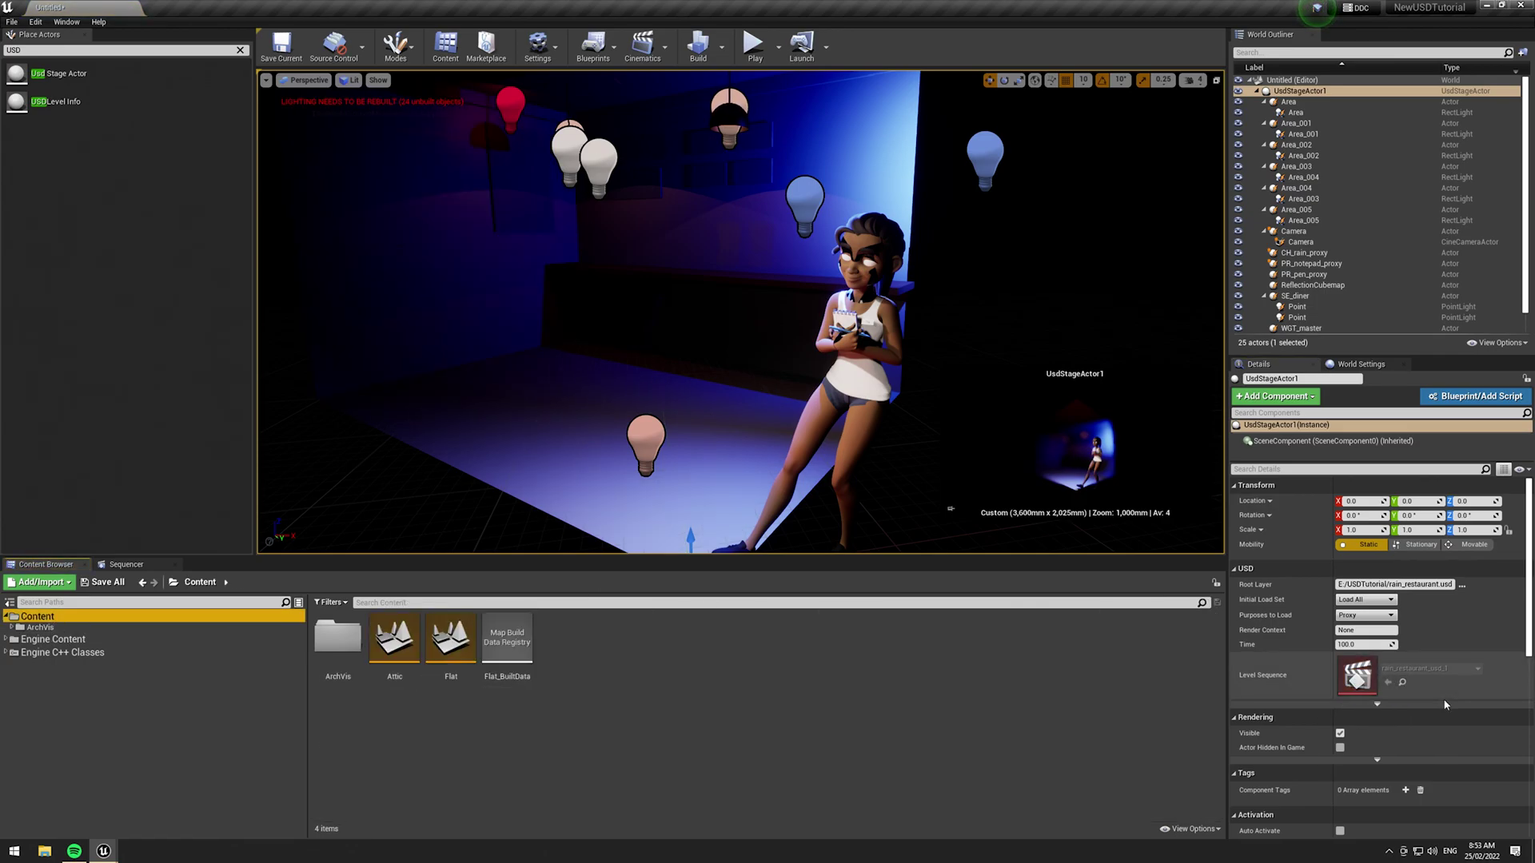
{"action": "double_click", "coordinate": [1357, 675]}
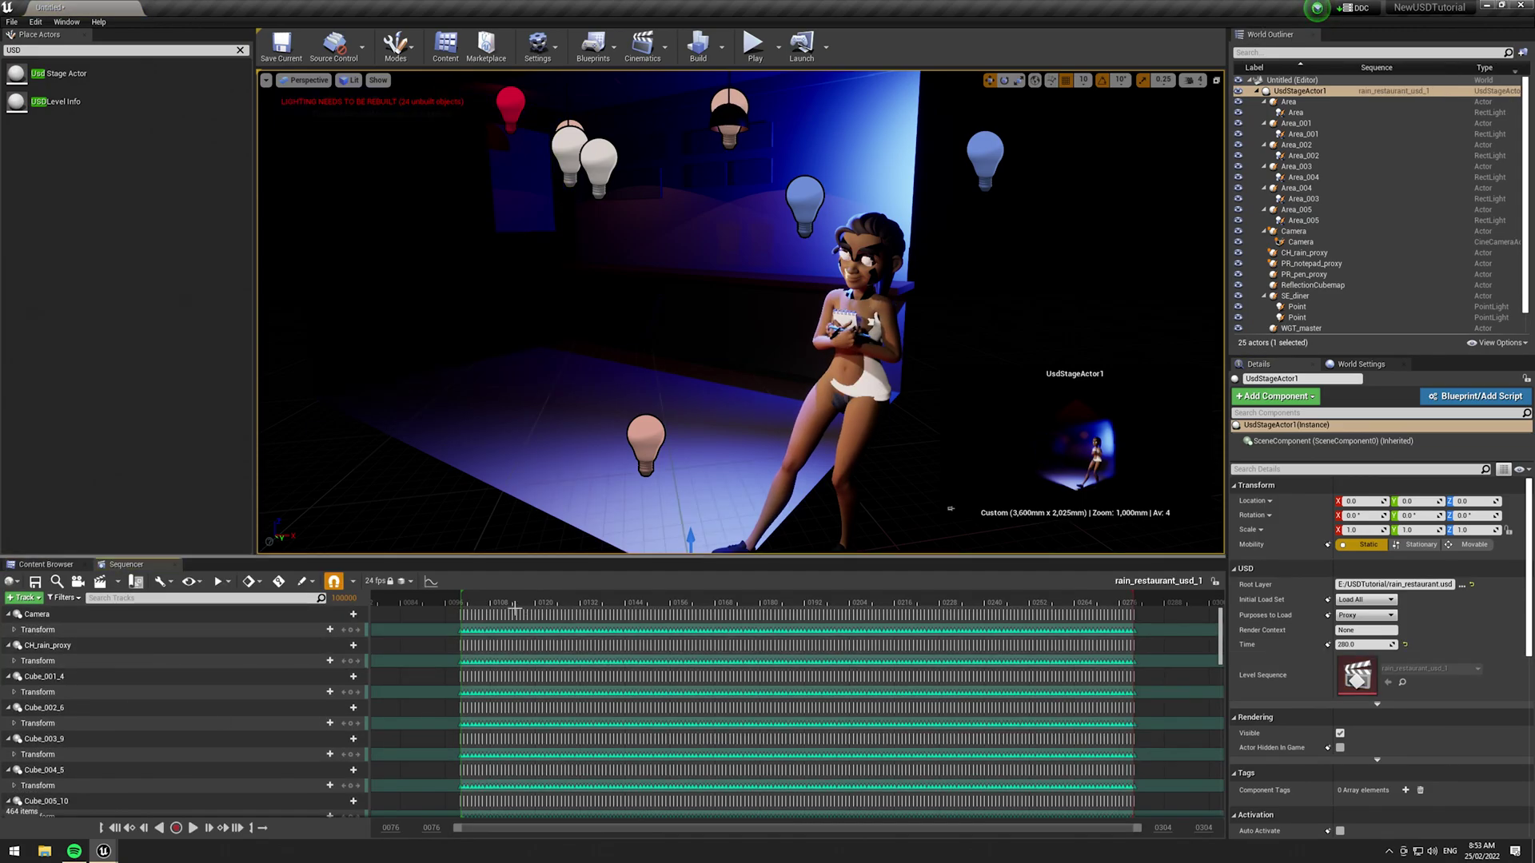
- Play the restaurant scene's character animation, return to frame 100 and play it again
{"action": "left_click_drag", "start_coordinate": [485, 602], "coordinate": [464, 608]}
{"action": "key", "text": "space"}
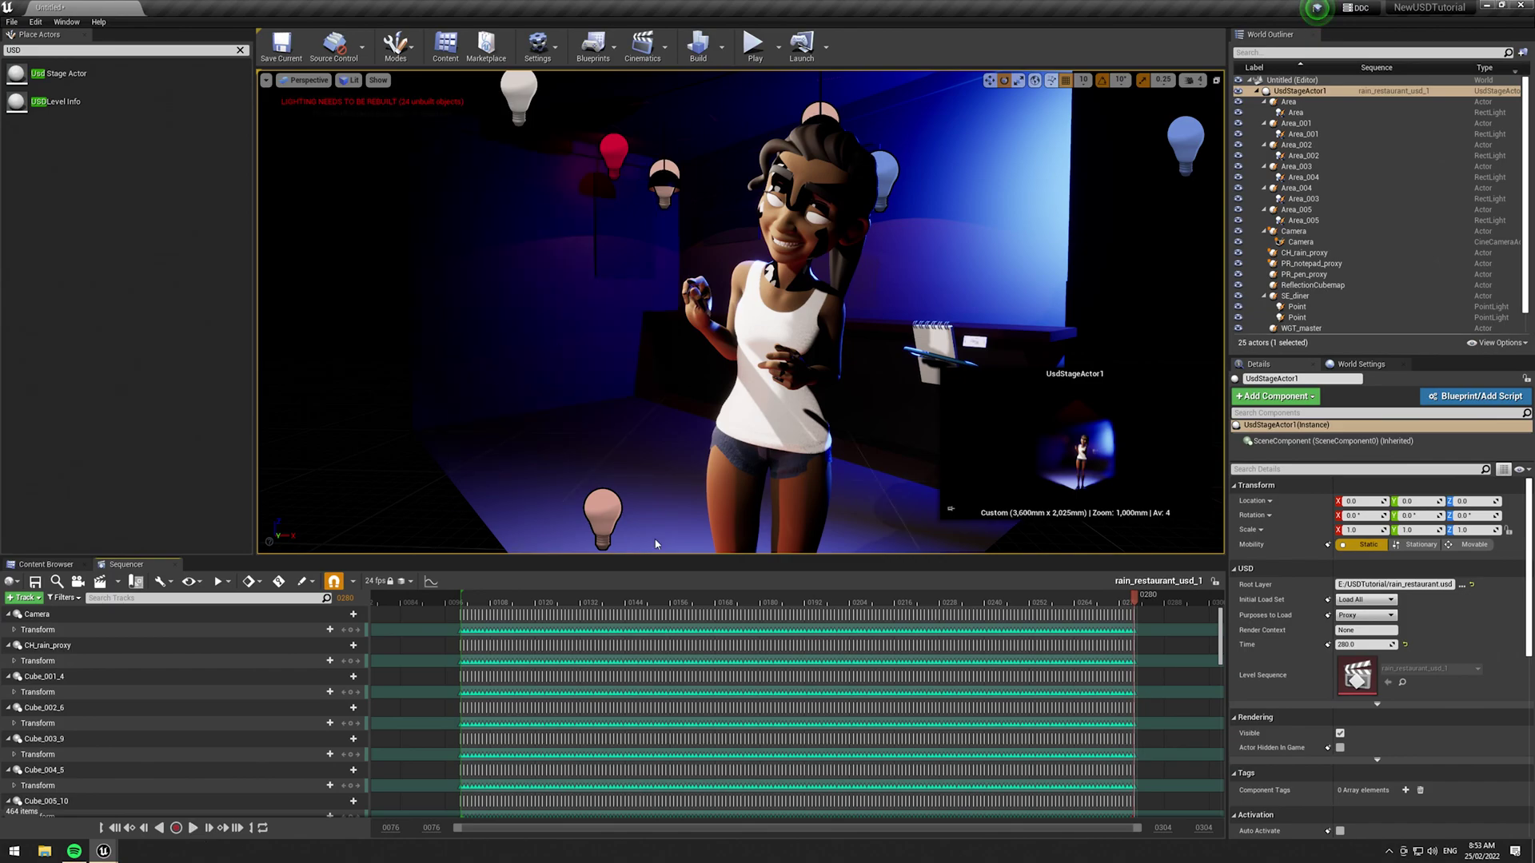
{"action": "left_click", "coordinate": [462, 598]}
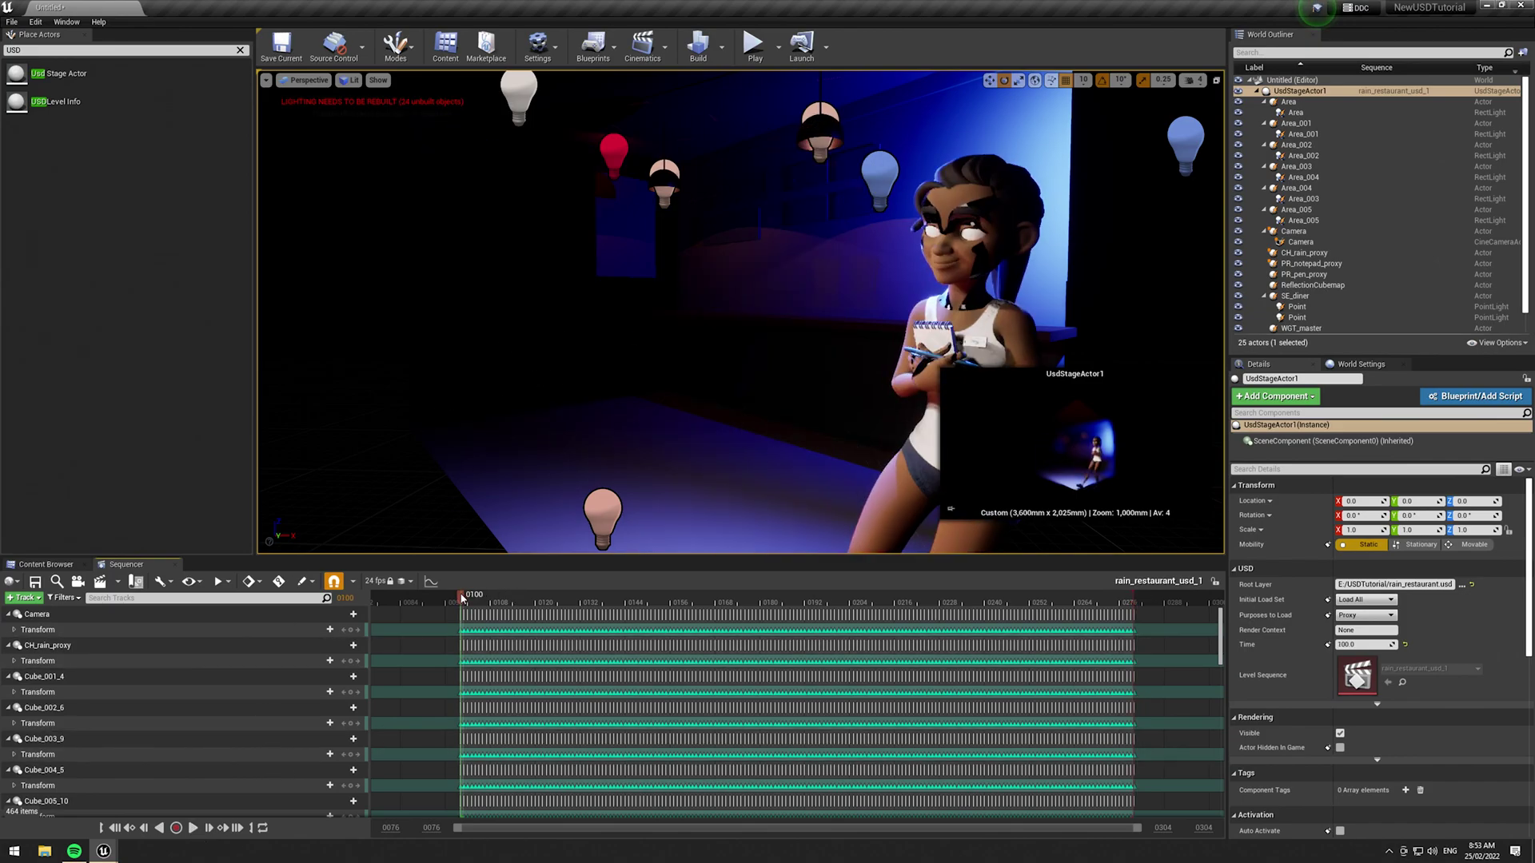
{"action": "left_click", "coordinate": [194, 828]}
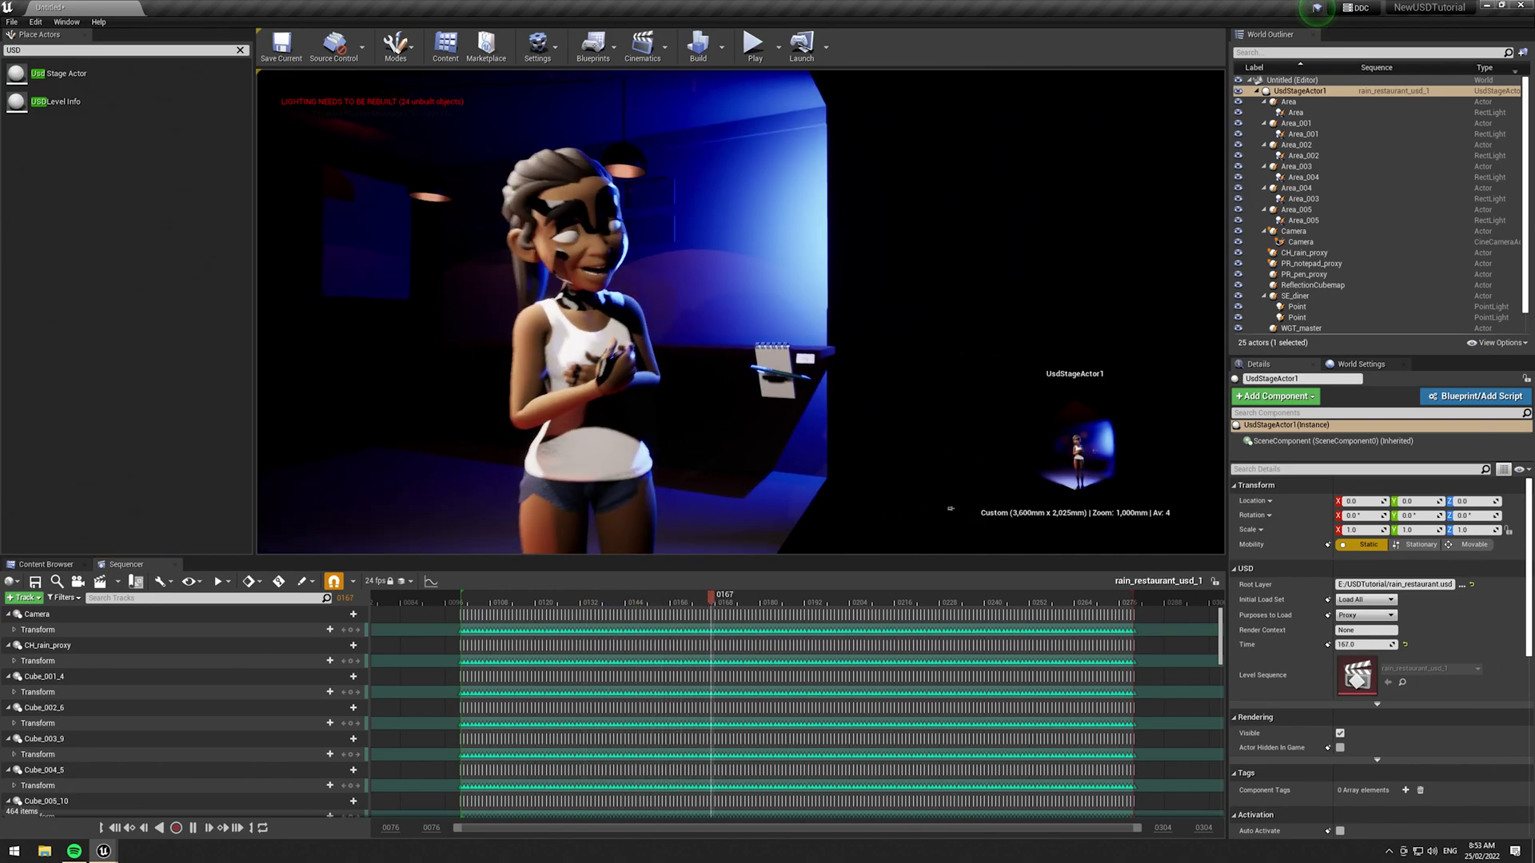
- Look through the sequence's tracks down to the USD stage actor's time track and check the project's content folder
{"action": "scroll", "coordinate": [74, 622], "scroll_direction": "down", "scroll_amount": 10}
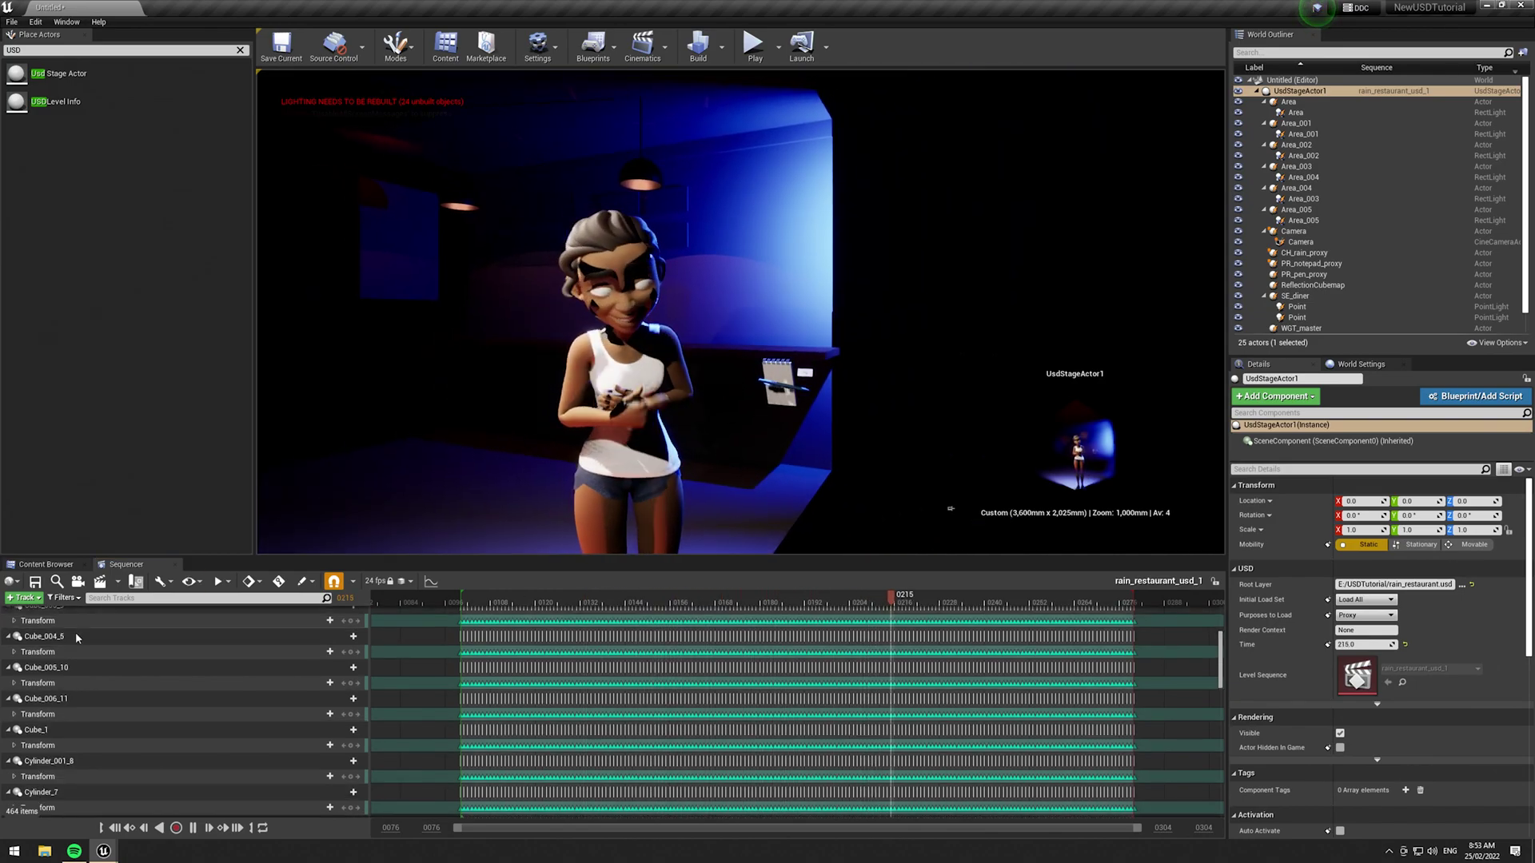
{"action": "scroll", "coordinate": [88, 656], "scroll_direction": "down", "scroll_amount": 15}
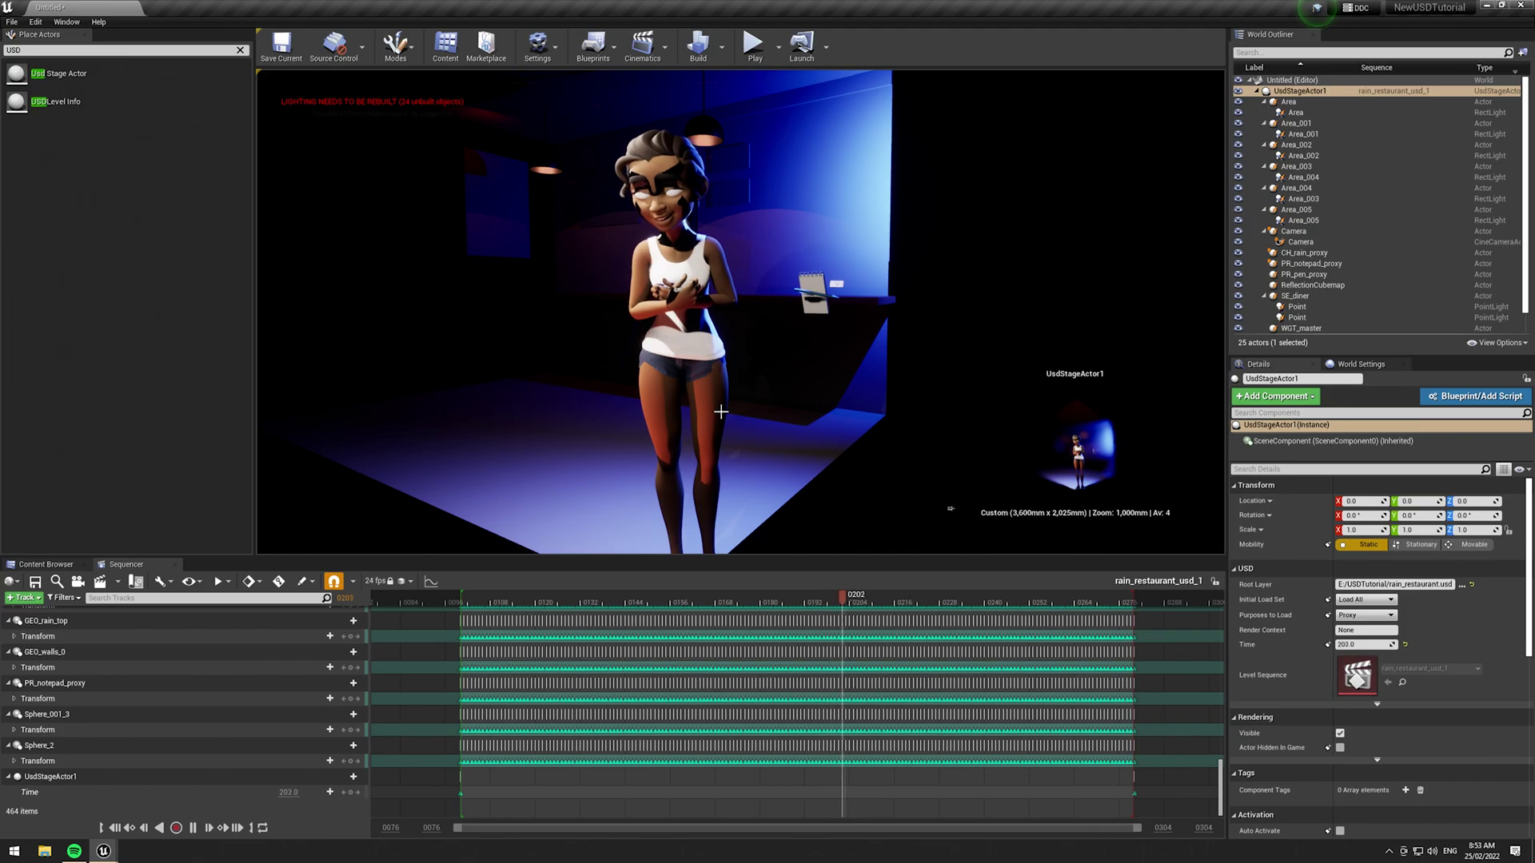
{"action": "left_click", "coordinate": [46, 564]}
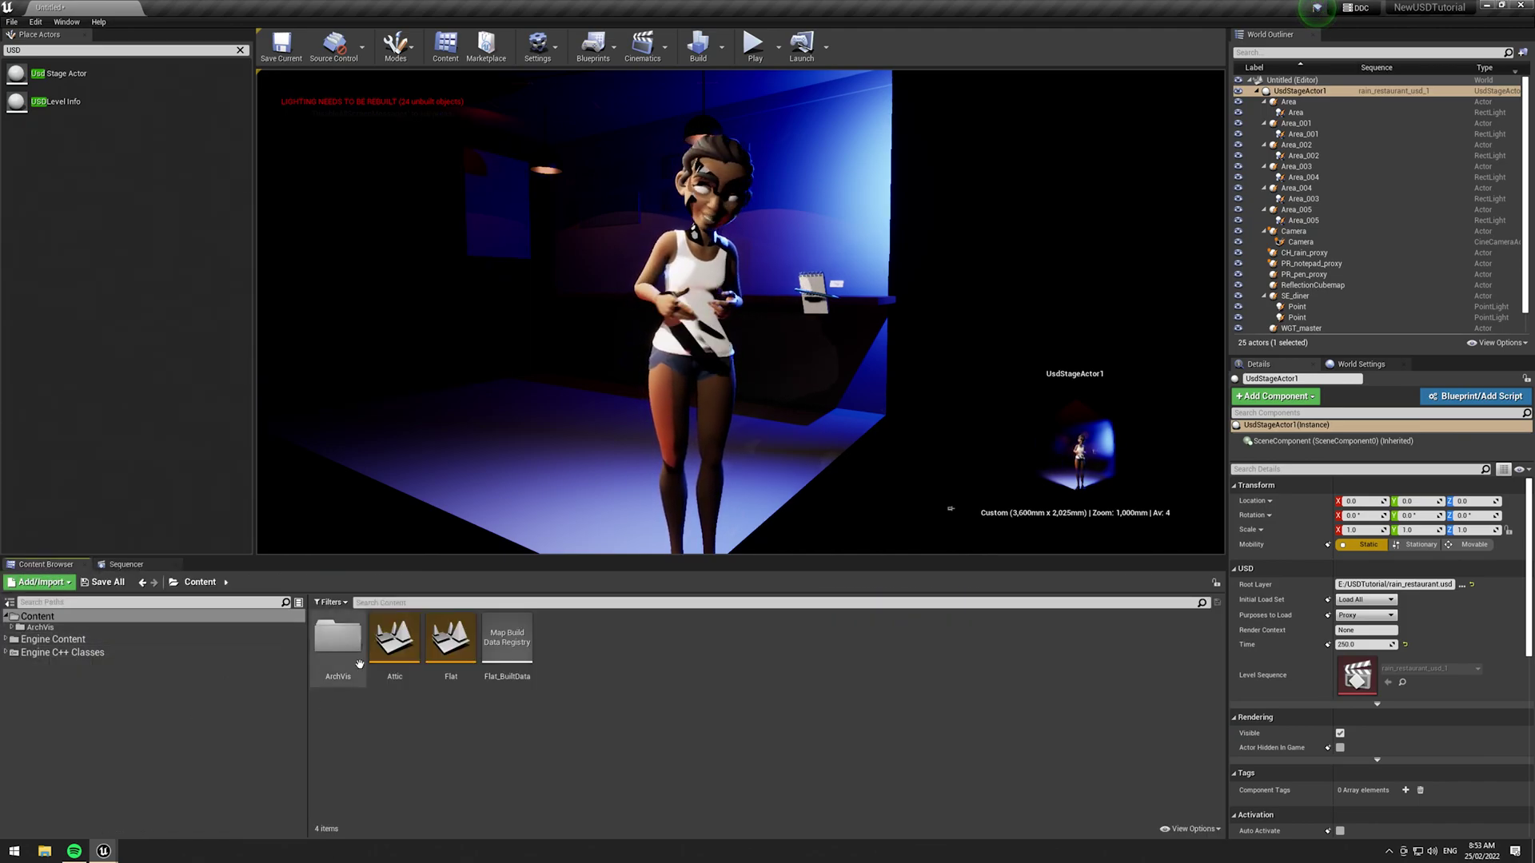
{"action": "left_click", "coordinate": [126, 565]}
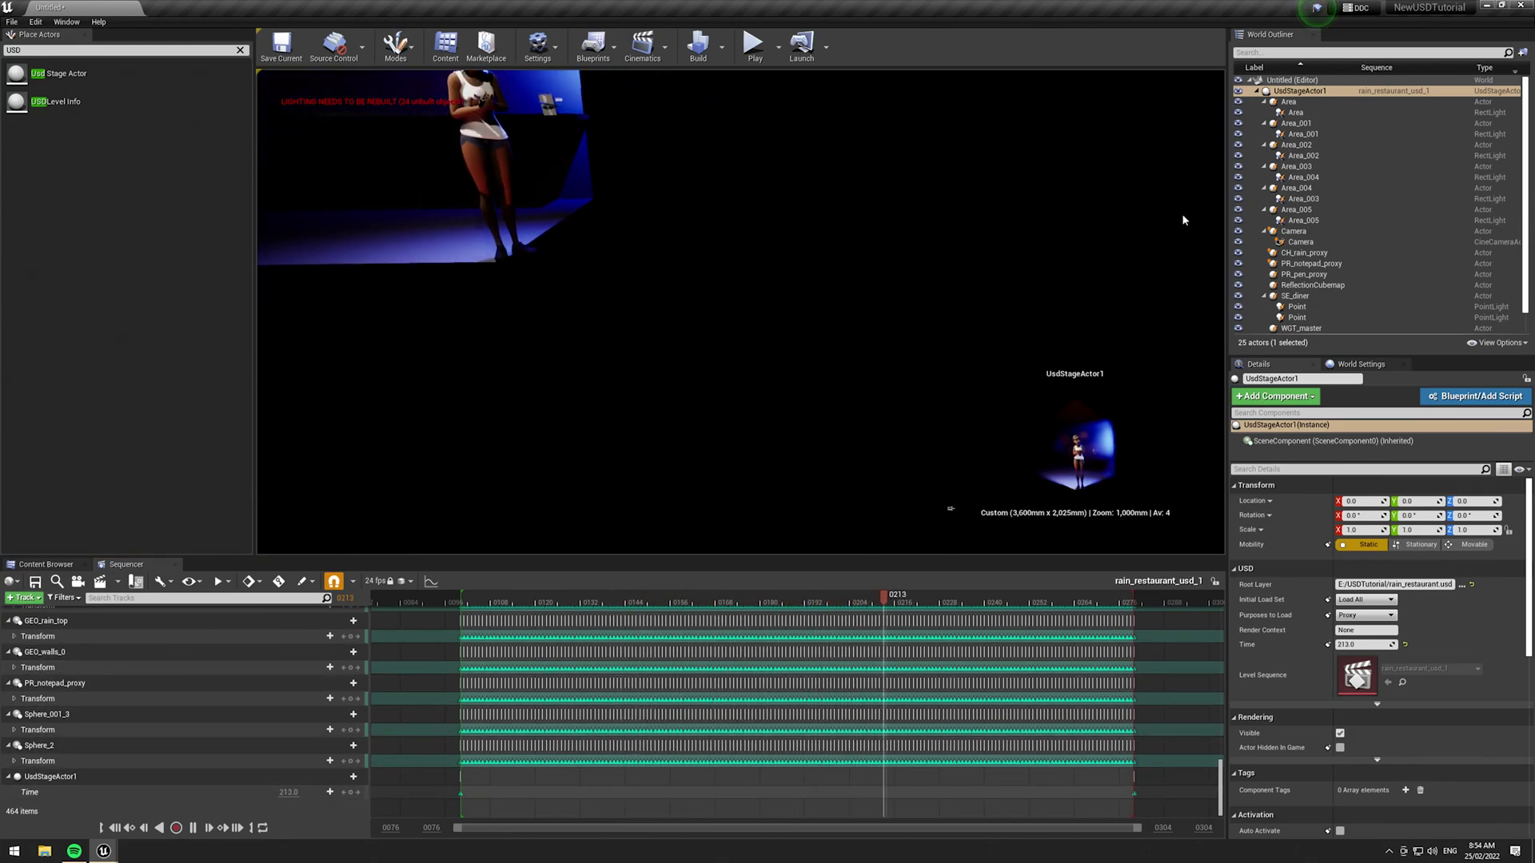
- Add the restaurant's Camera actor to the level sequence and move the piloted camera closer to the character
{"action": "scroll", "coordinate": [1297, 211], "scroll_direction": "down", "scroll_amount": 1}
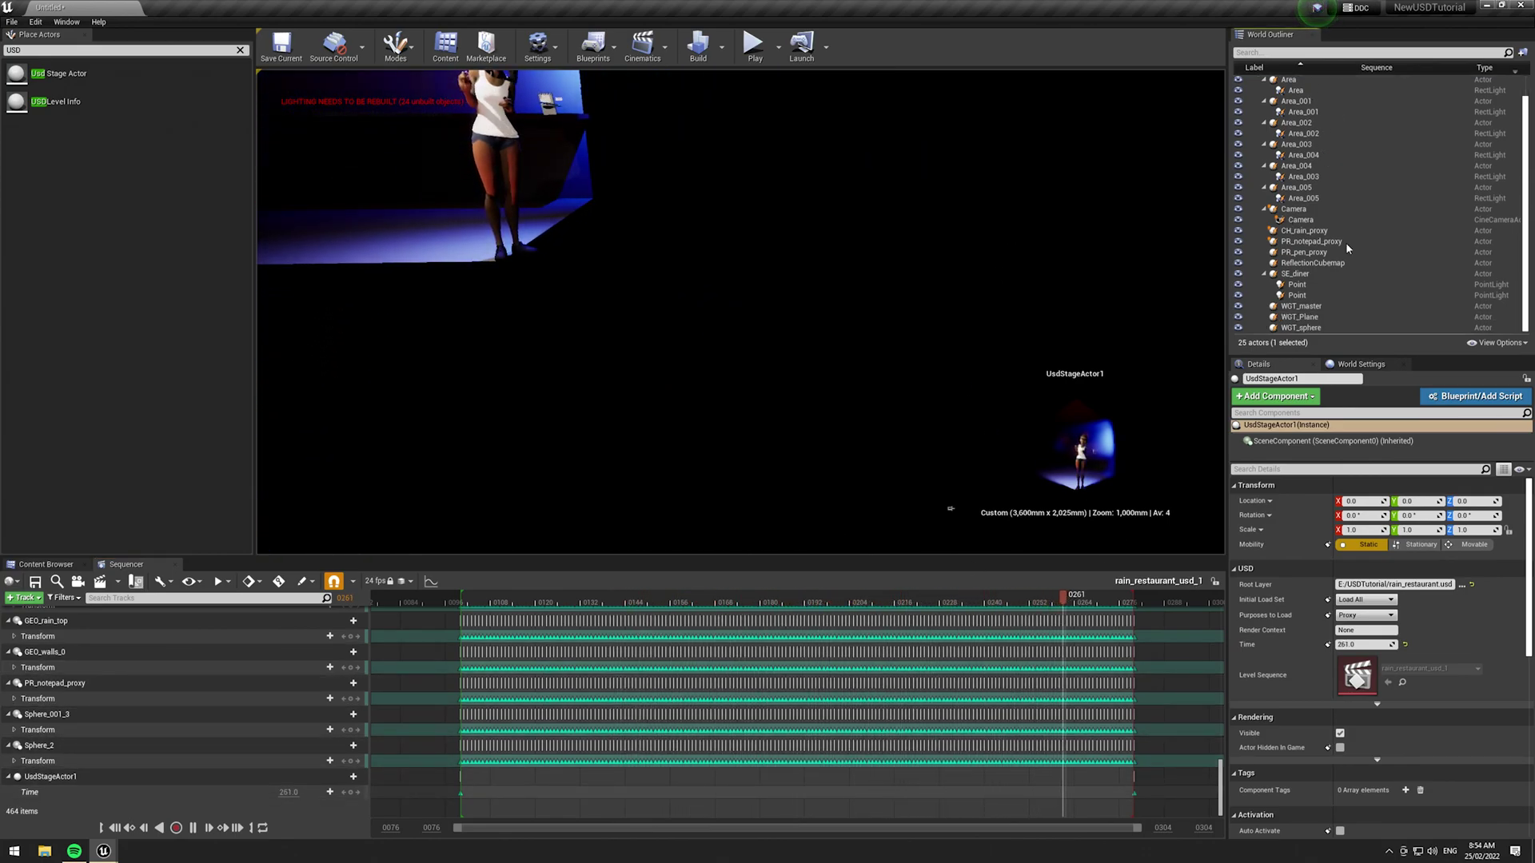
{"action": "left_click", "coordinate": [1300, 220]}
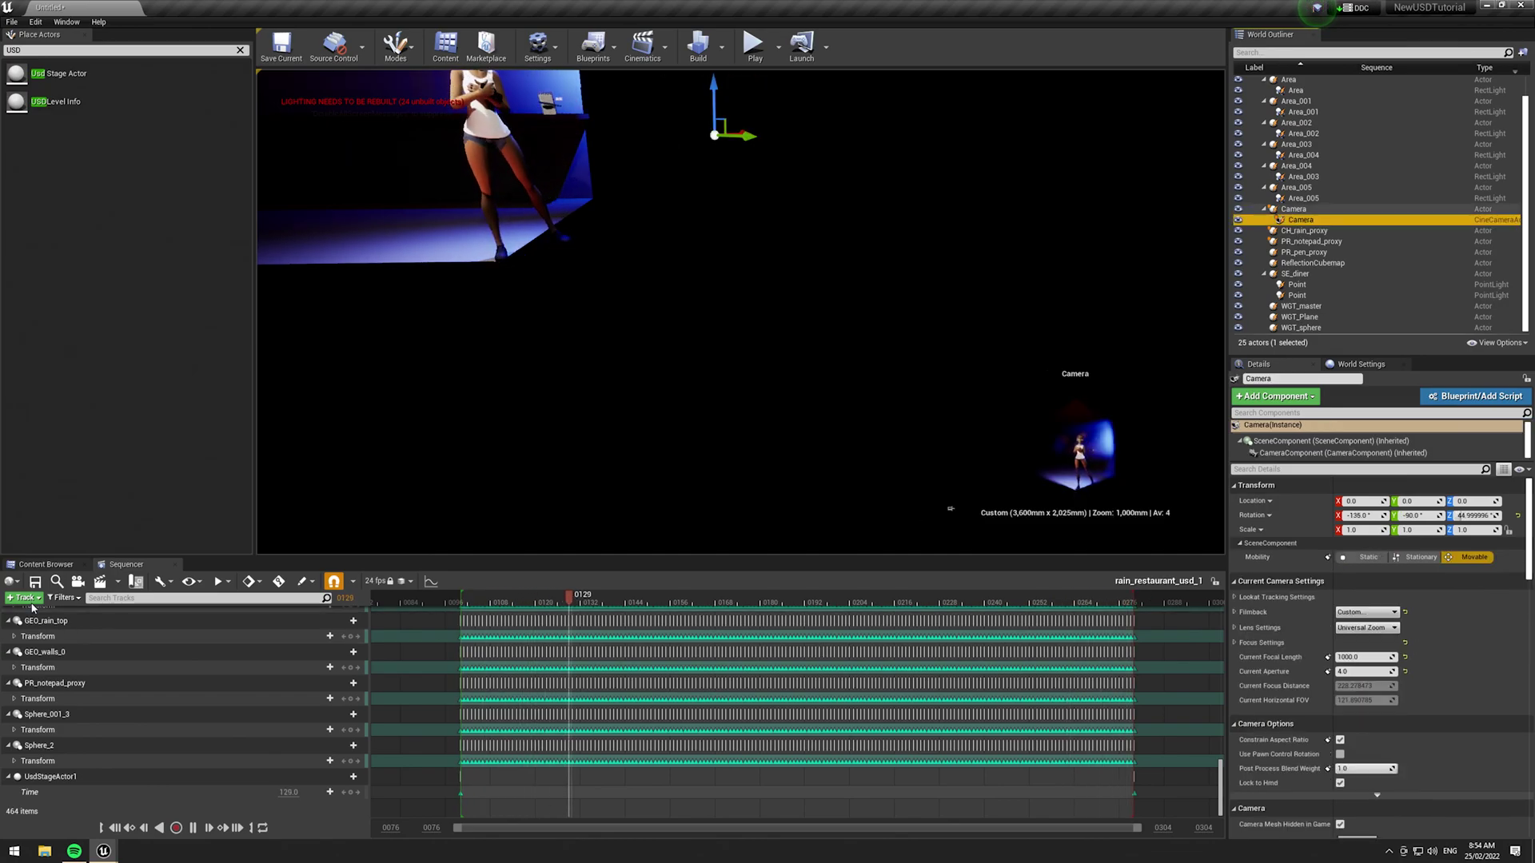
{"action": "left_click", "coordinate": [24, 597]}
{"action": "mouse_move", "coordinate": [80, 614]}
{"action": "left_click", "coordinate": [204, 578]}
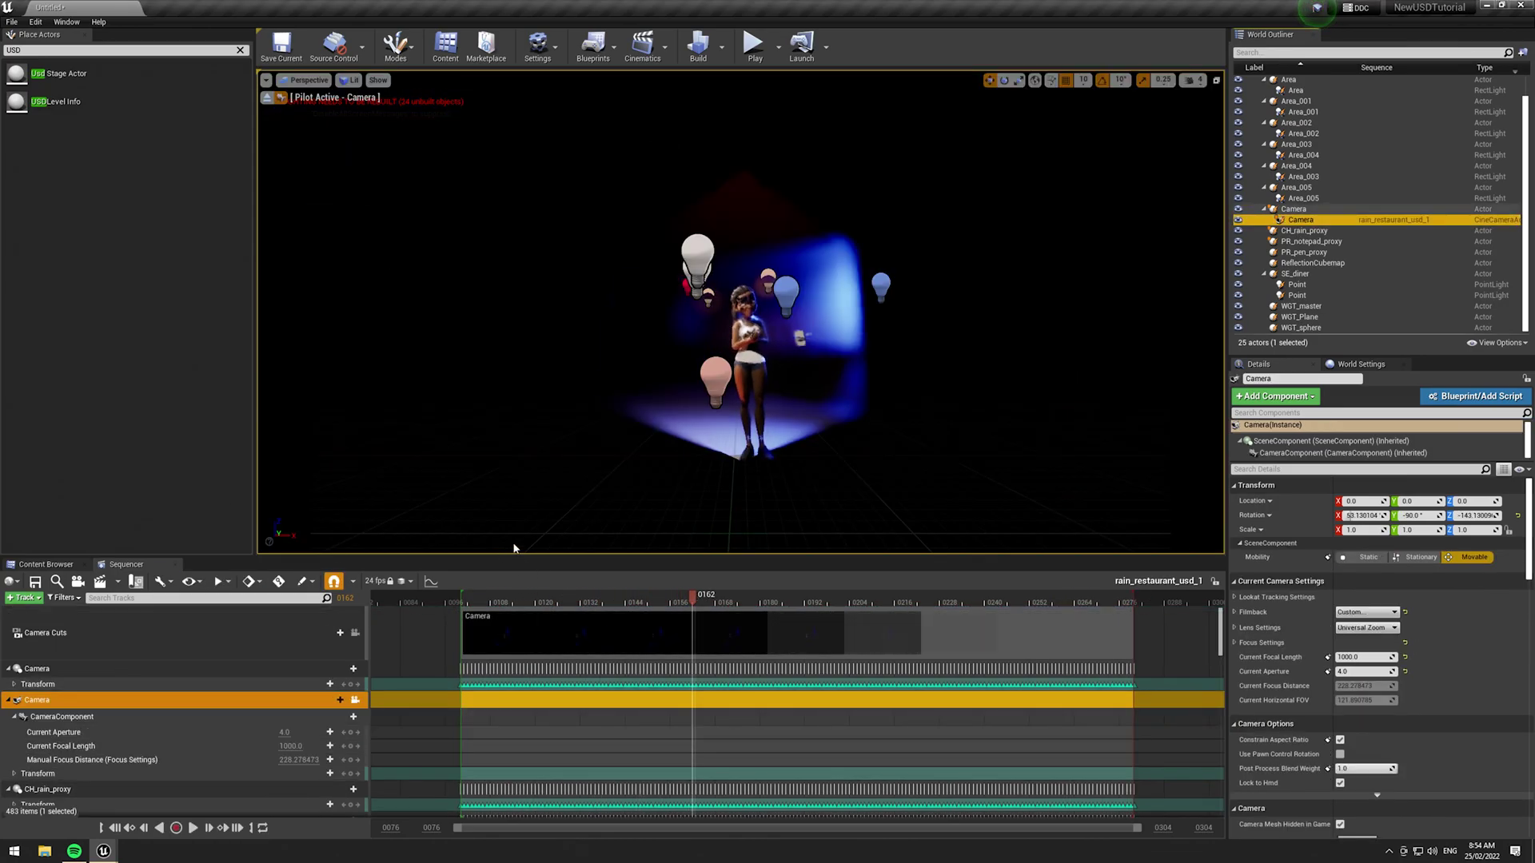
{"action": "right_click_drag", "start_coordinate": [740, 312], "coordinate": [700, 276]}
{"action": "key", "text": "w"}
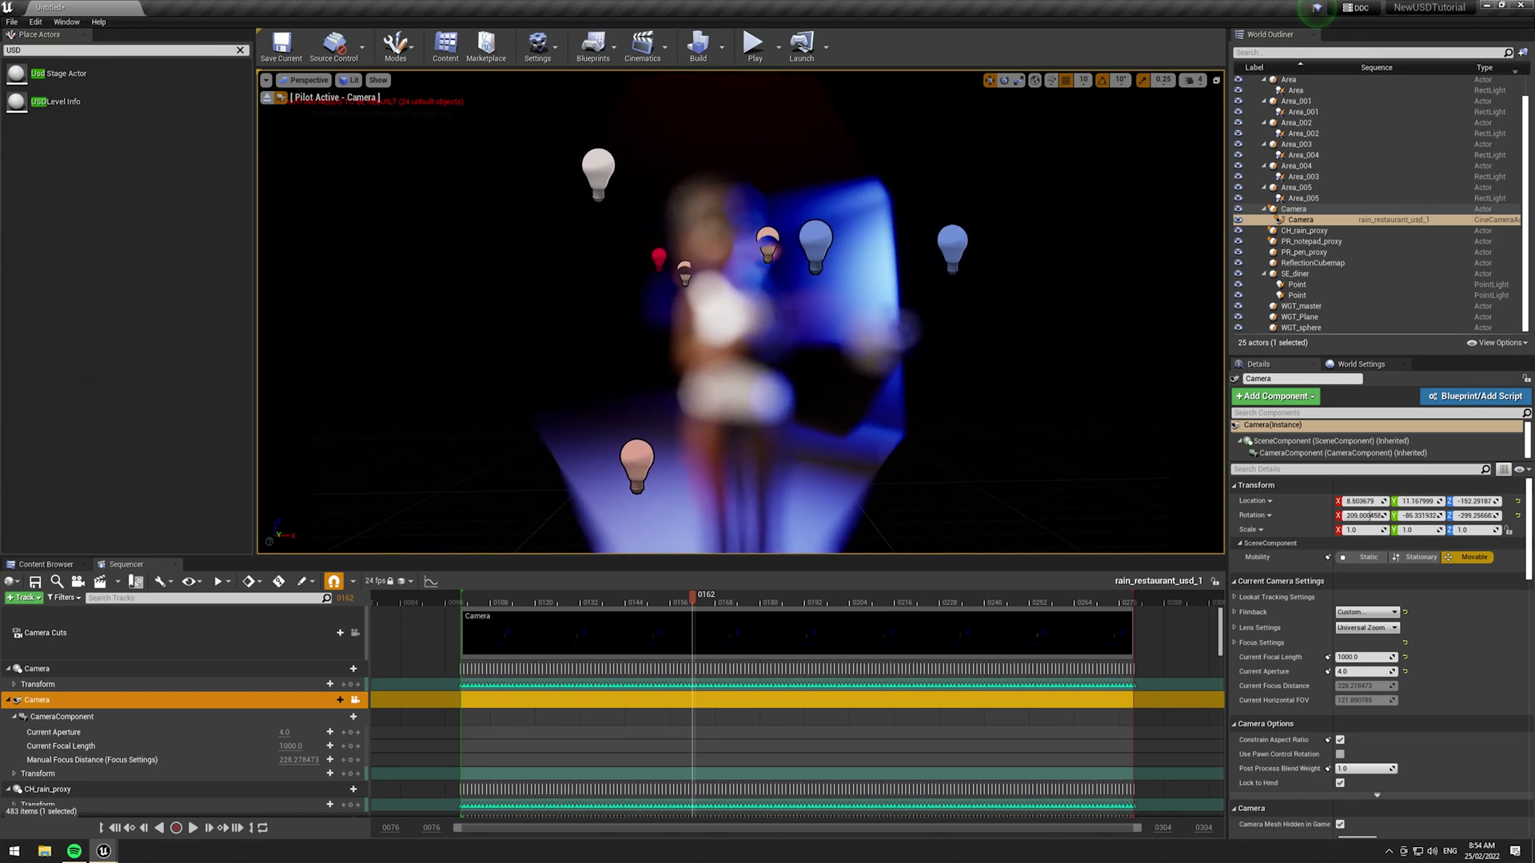
- Reduce the camera's manual focus distance to about 71.76 with the debug focus plane drawn, then turn the plane off
{"action": "left_click", "coordinate": [1235, 643]}
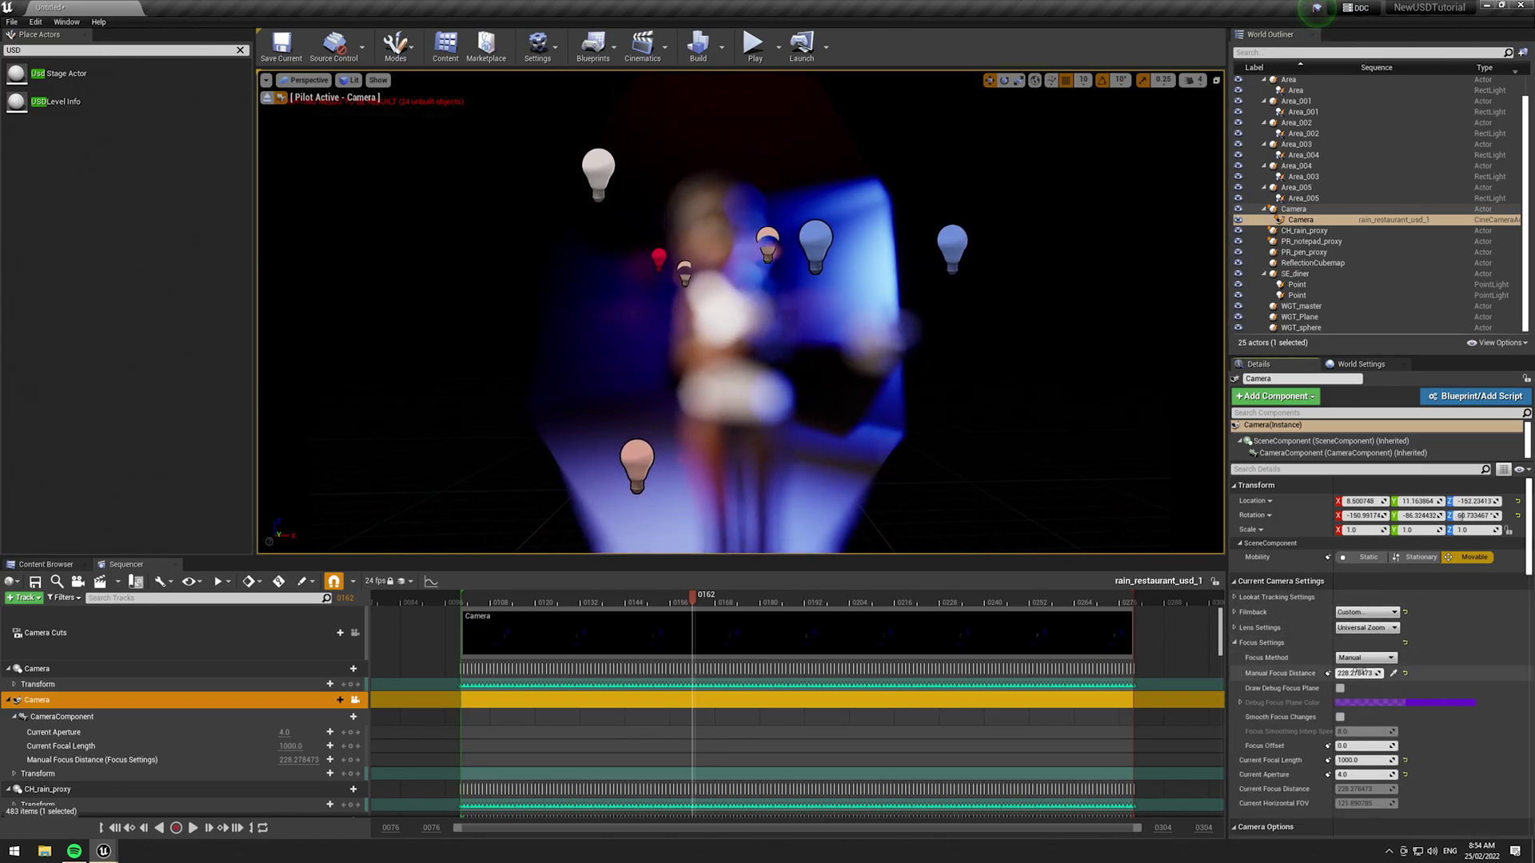
{"action": "left_click", "coordinate": [1340, 688]}
{"action": "left_click_drag", "start_coordinate": [1356, 674], "coordinate": [1333, 673]}
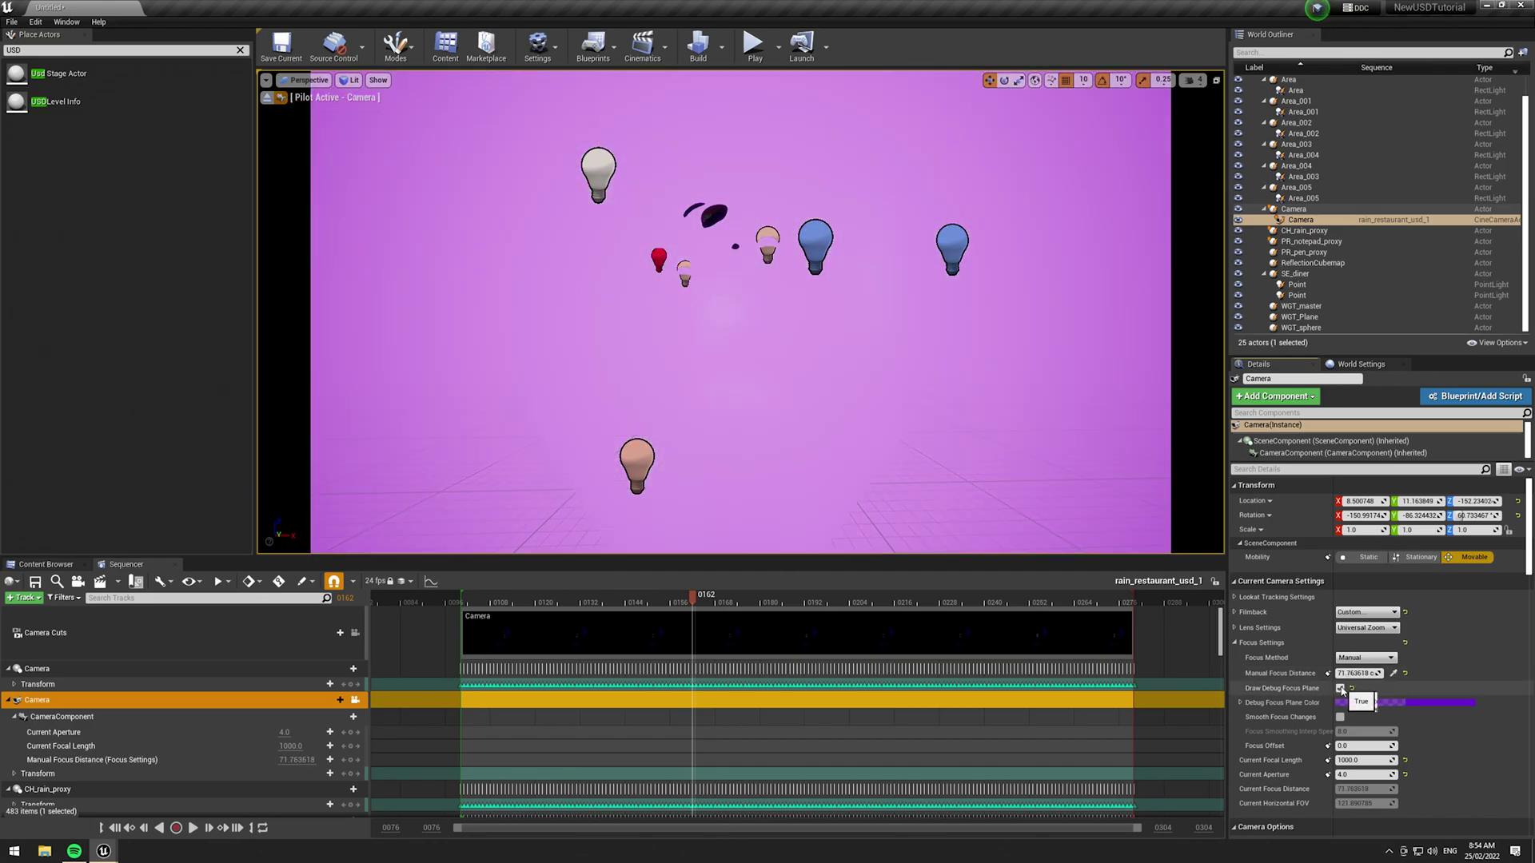
{"action": "left_click", "coordinate": [1340, 689]}
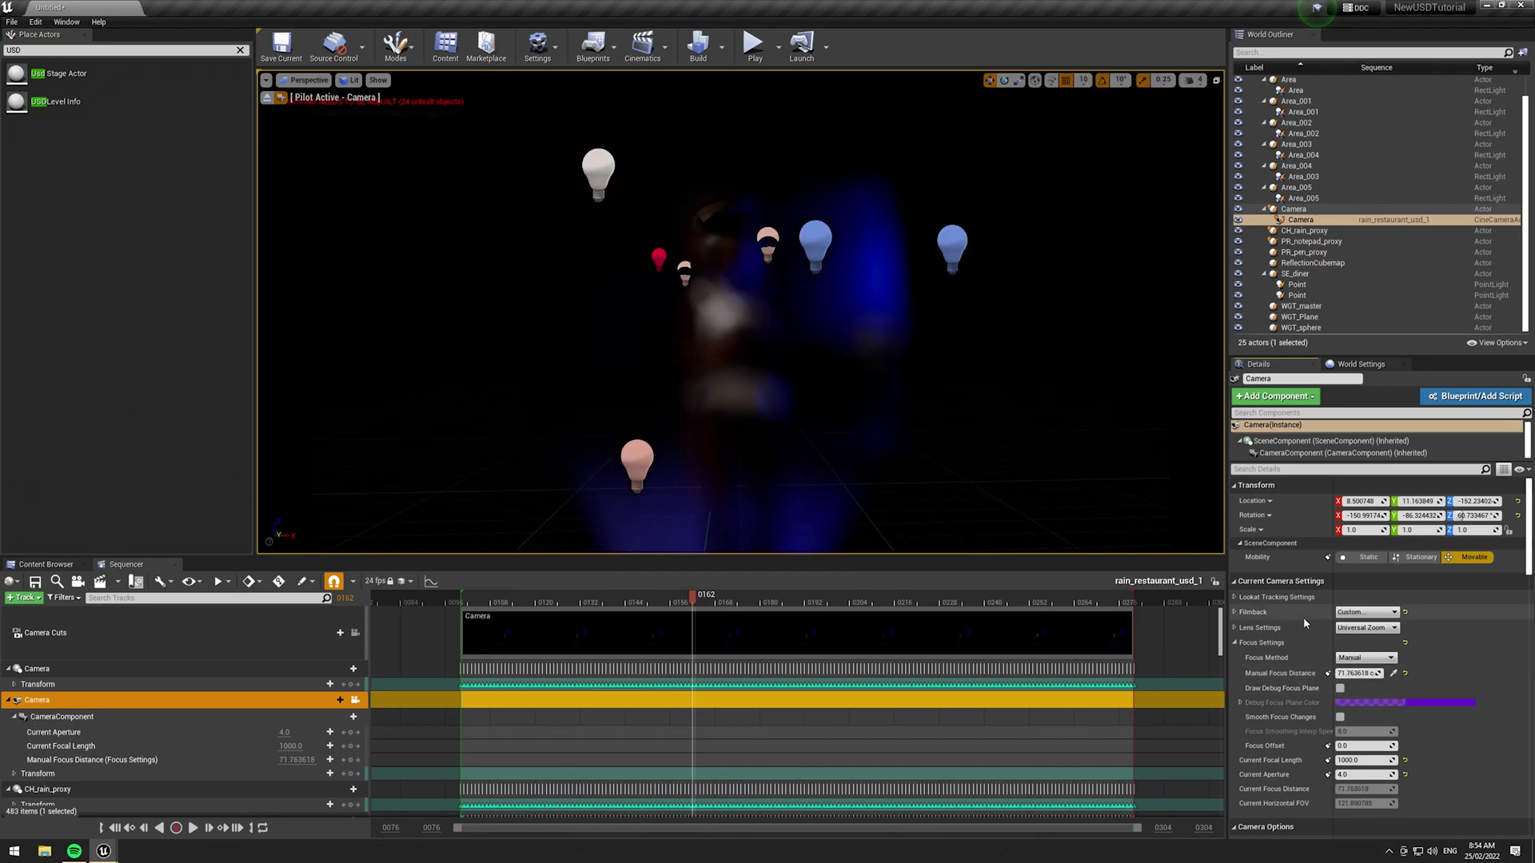
- Set the camera's filmback sensor width to 36 mm and sensor height to 20.25 mm
{"action": "left_click", "coordinate": [1234, 613]}
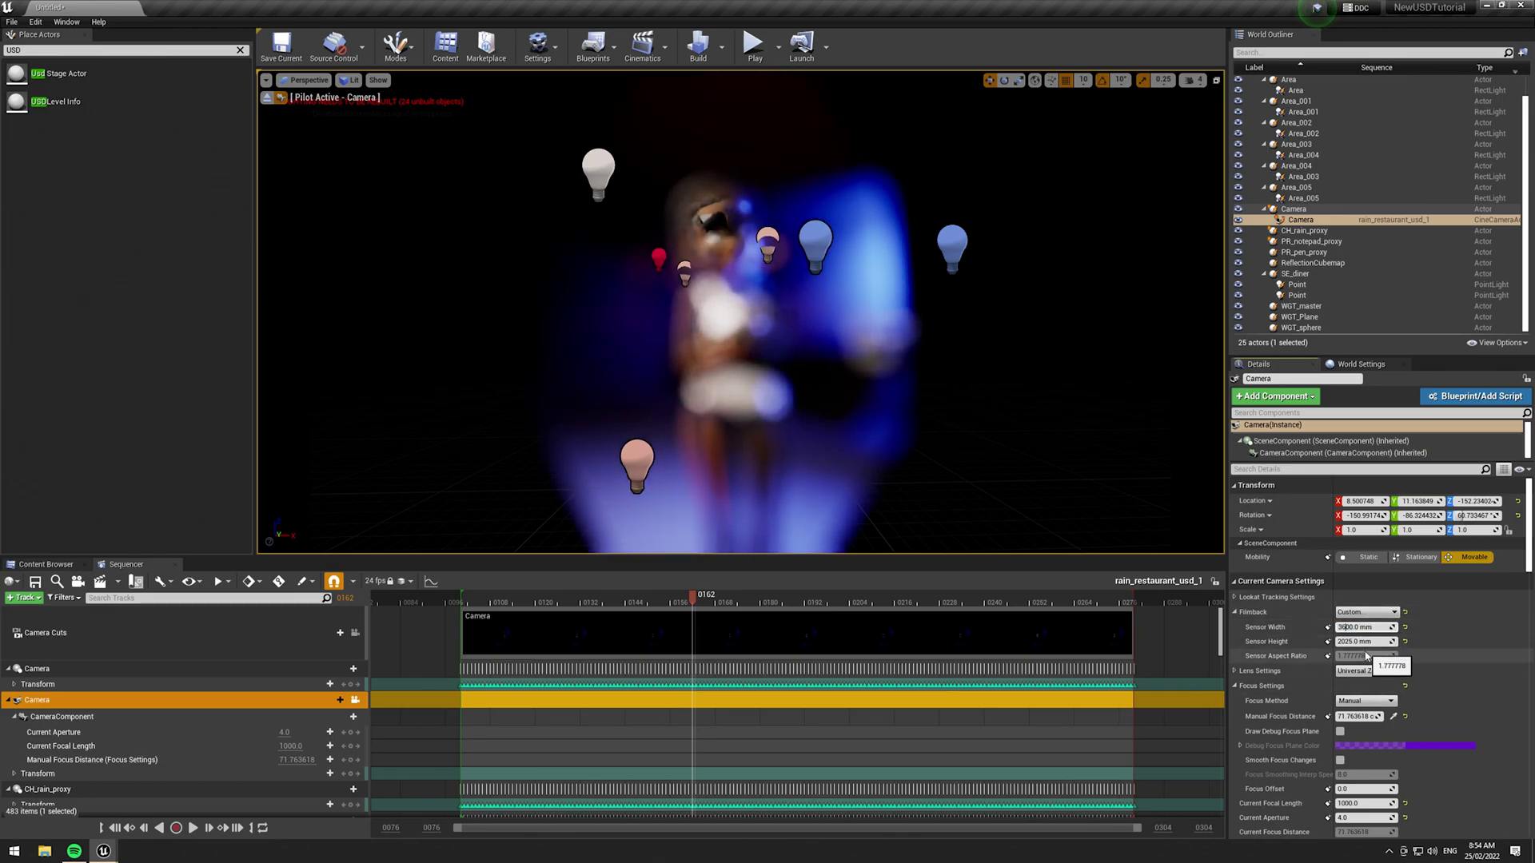
{"action": "key", "text": "Delete"}
{"action": "key", "text": "Delete"}
{"action": "key", "text": "Delete"}
{"action": "key", "text": "Delete"}
{"action": "key", "text": "Delete"}
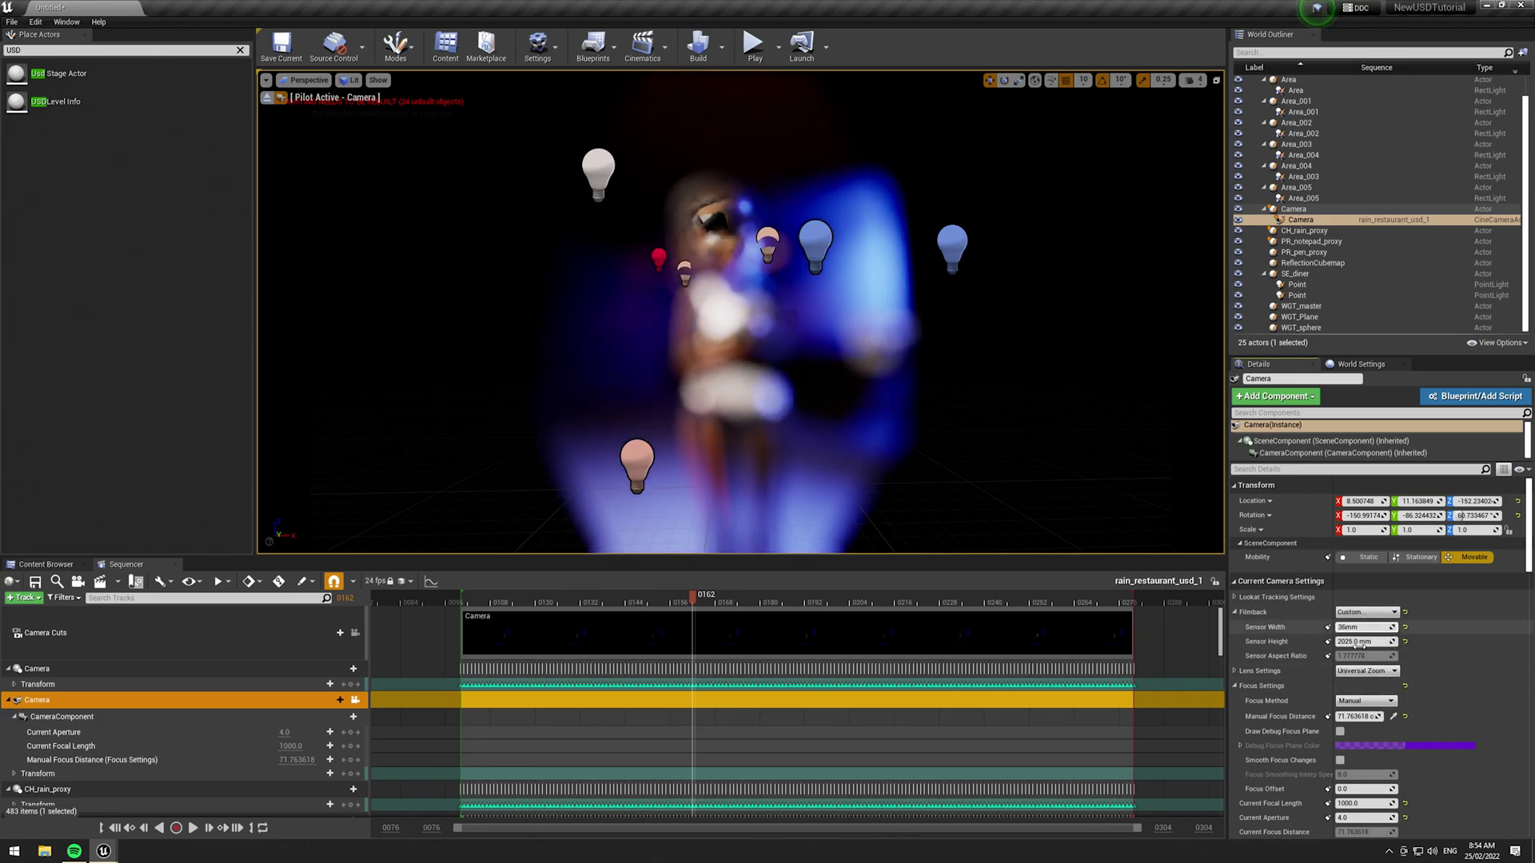
{"action": "key", "text": "Return"}
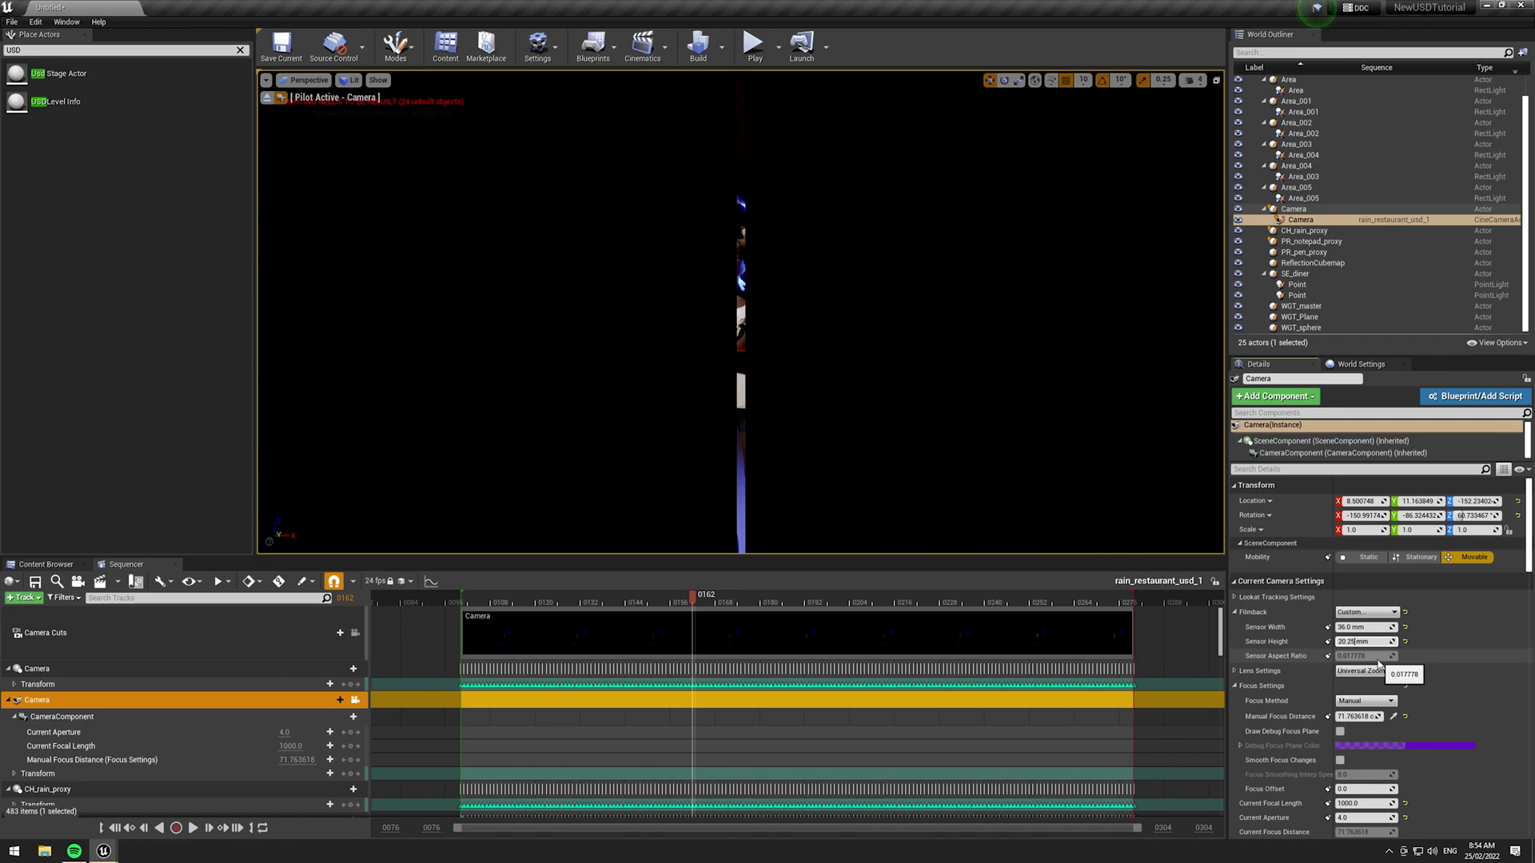
{"action": "key", "text": "Return"}
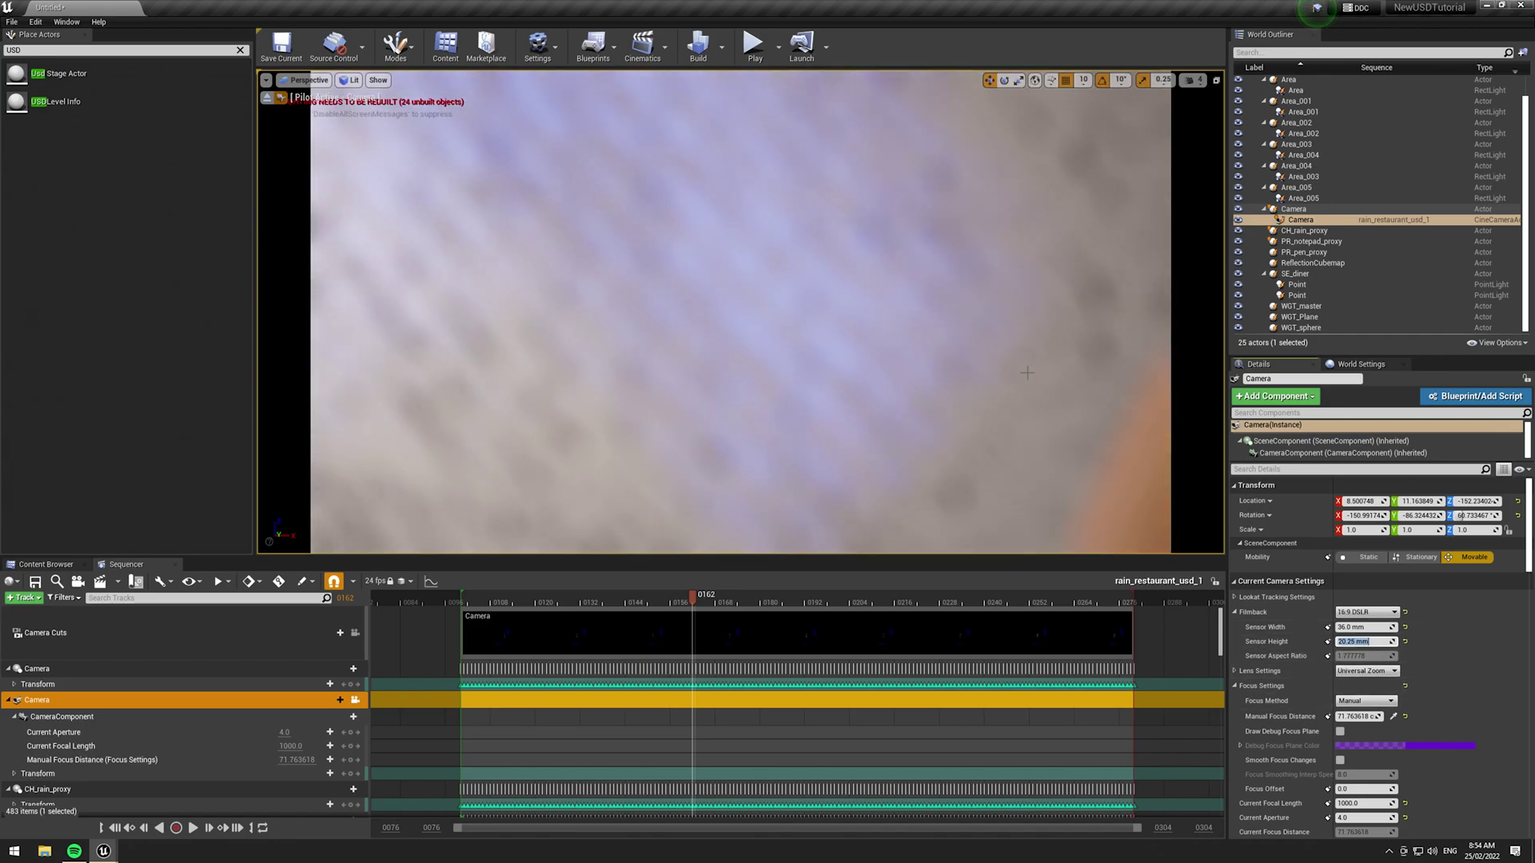
- Set the camera's current focal length to 80
{"action": "scroll", "coordinate": [1359, 560], "scroll_direction": "down", "scroll_amount": 3}
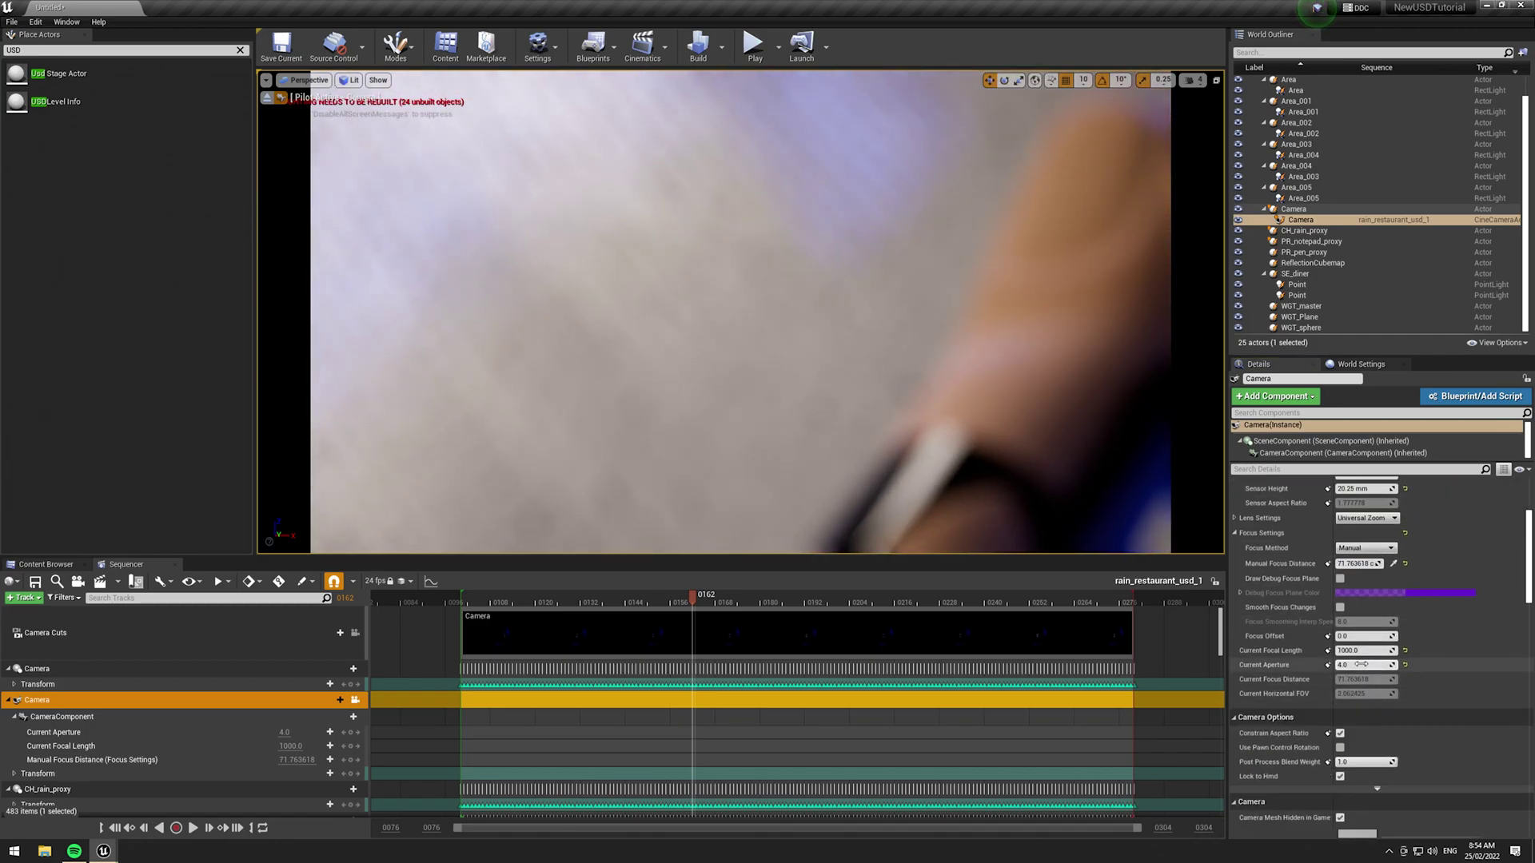
{"action": "left_click", "coordinate": [1359, 650]}
{"action": "type", "text": "80"}
{"action": "key", "text": "Return"}
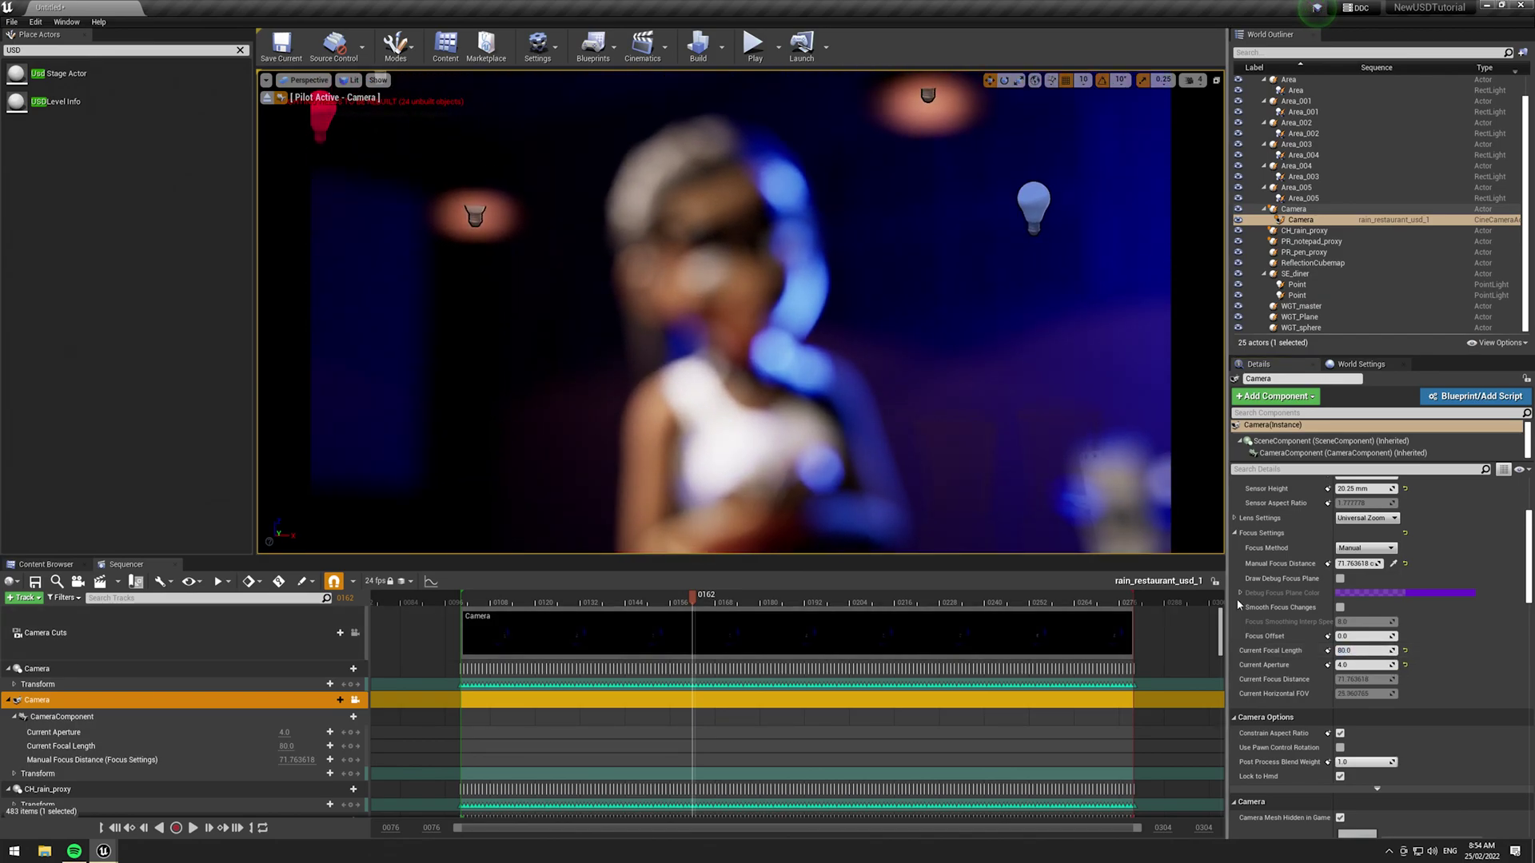
- Focus the camera on the character at a manual distance of about 255.19 using the debug focus plane, then turn the plane off
{"action": "left_click", "coordinate": [1340, 579]}
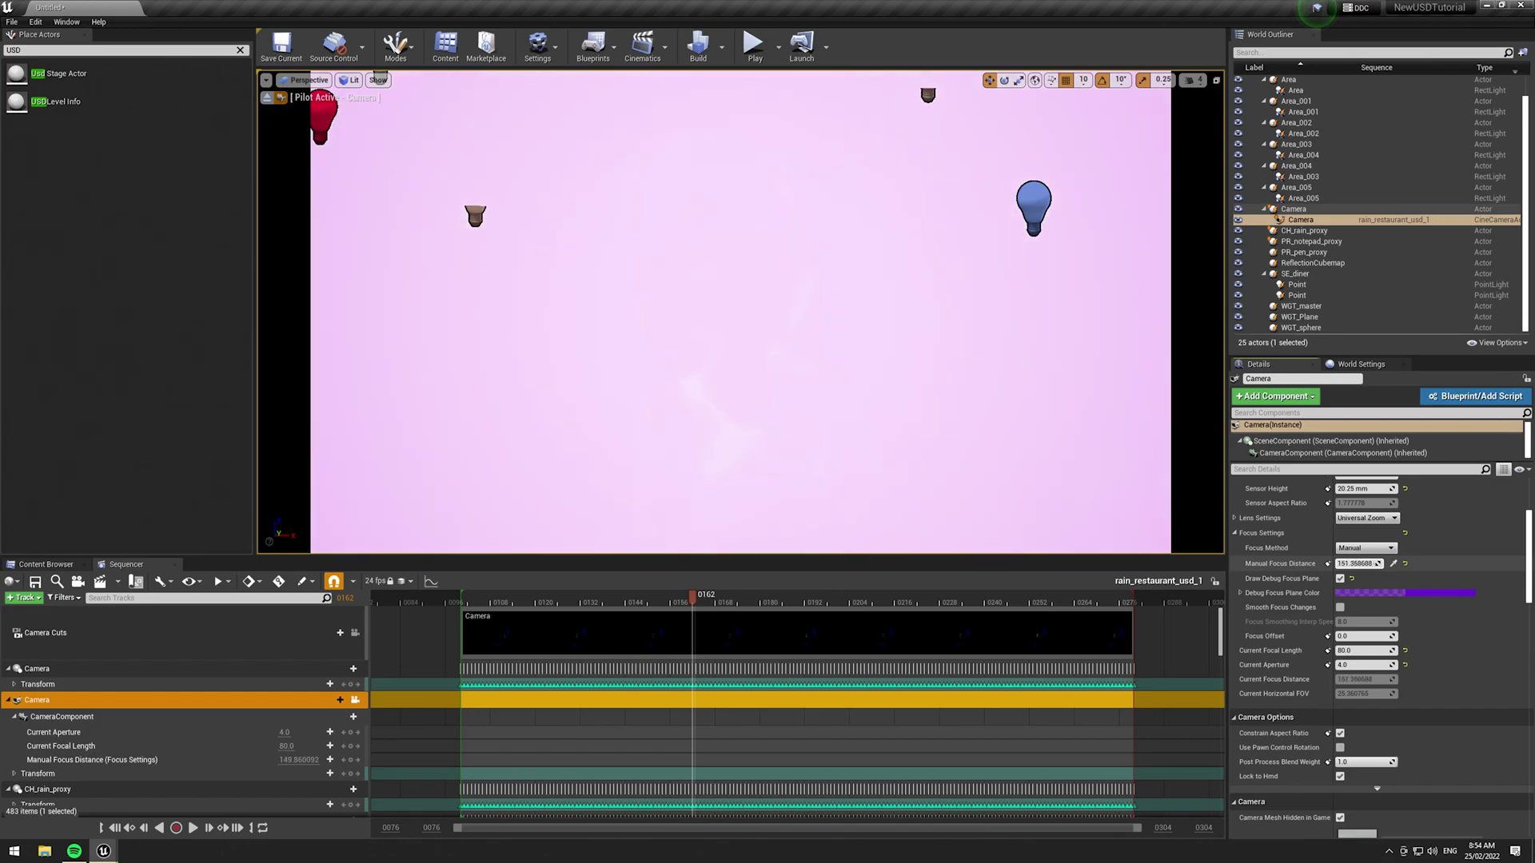
{"action": "mouse_move", "coordinate": [1357, 563]}
{"action": "left_mouse_down"}
{"action": "mouse_move", "coordinate": [1390, 563]}
{"action": "mouse_move", "coordinate": [1371, 563]}
{"action": "left_mouse_up"}
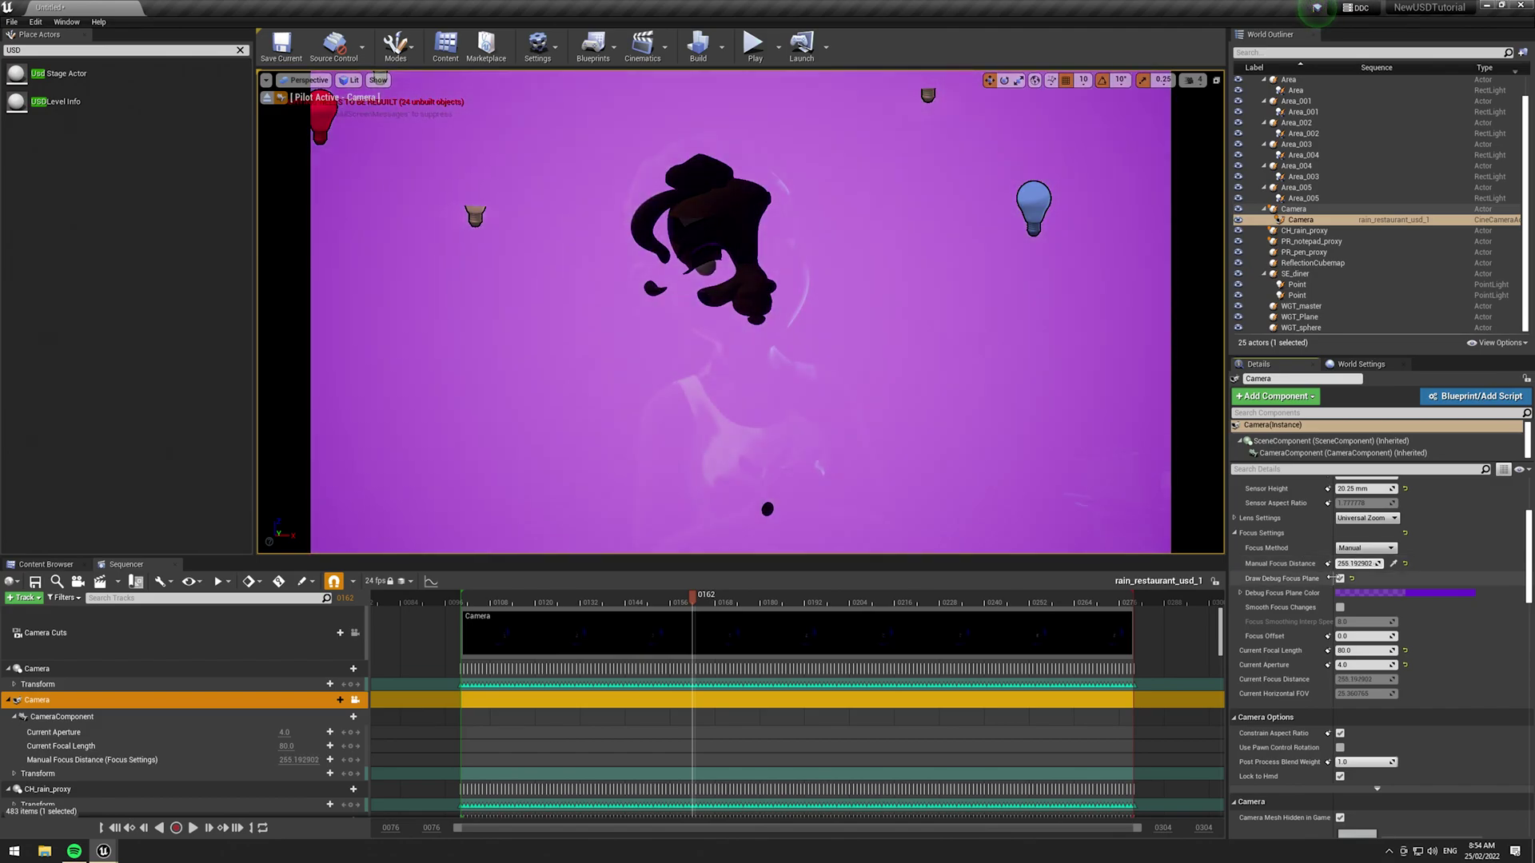
{"action": "left_click", "coordinate": [1339, 578]}
{"action": "key", "text": "ctrl+z"}
{"action": "key", "text": "ctrl+y"}
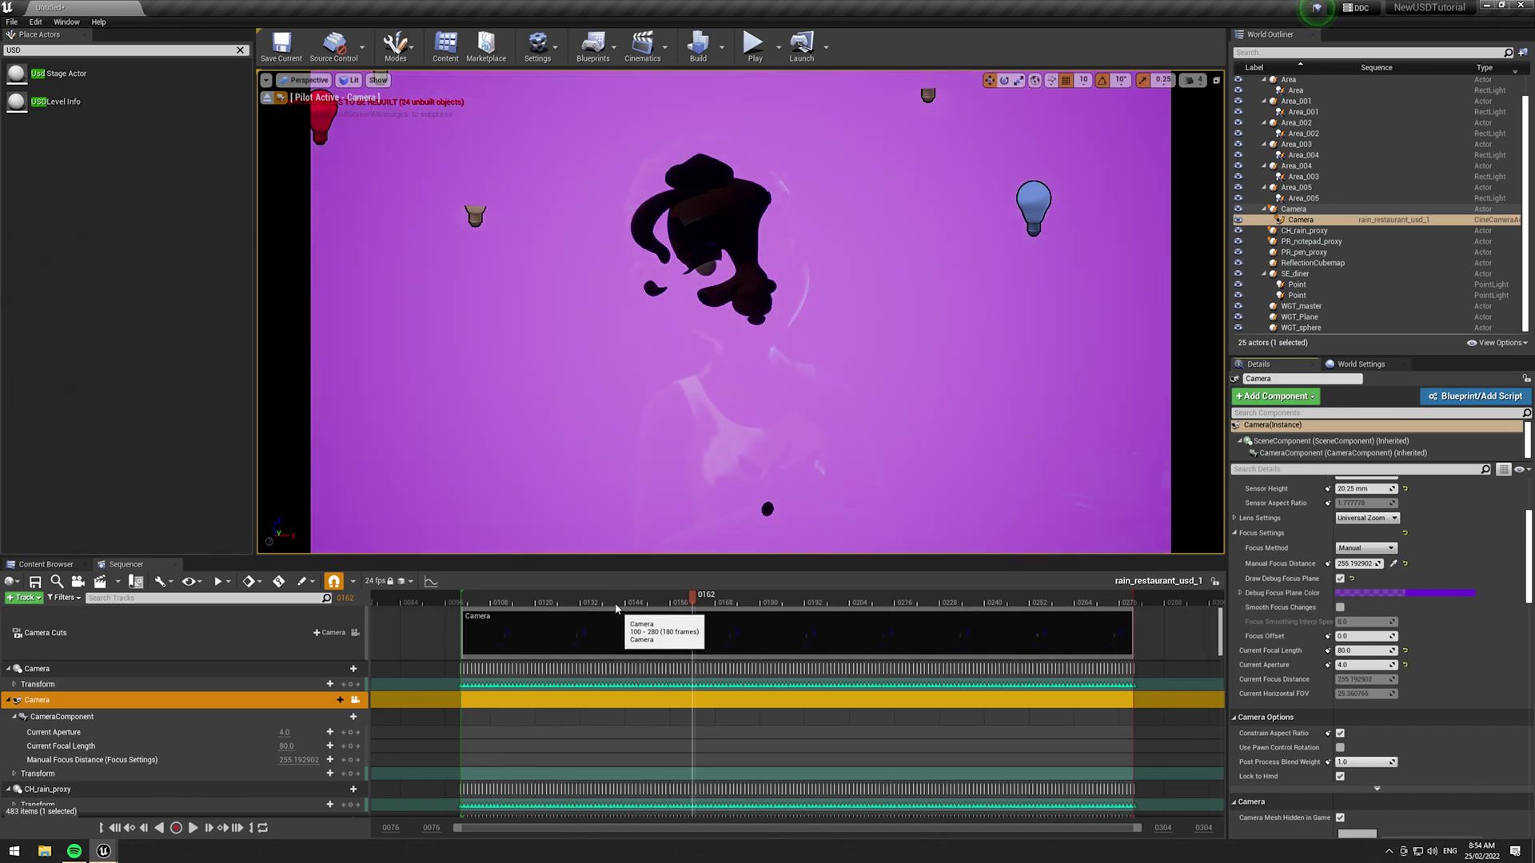
- Play the sequence through the piloted camera, look over its tracks and collapse the selected Camera track
{"action": "left_click", "coordinate": [192, 829]}
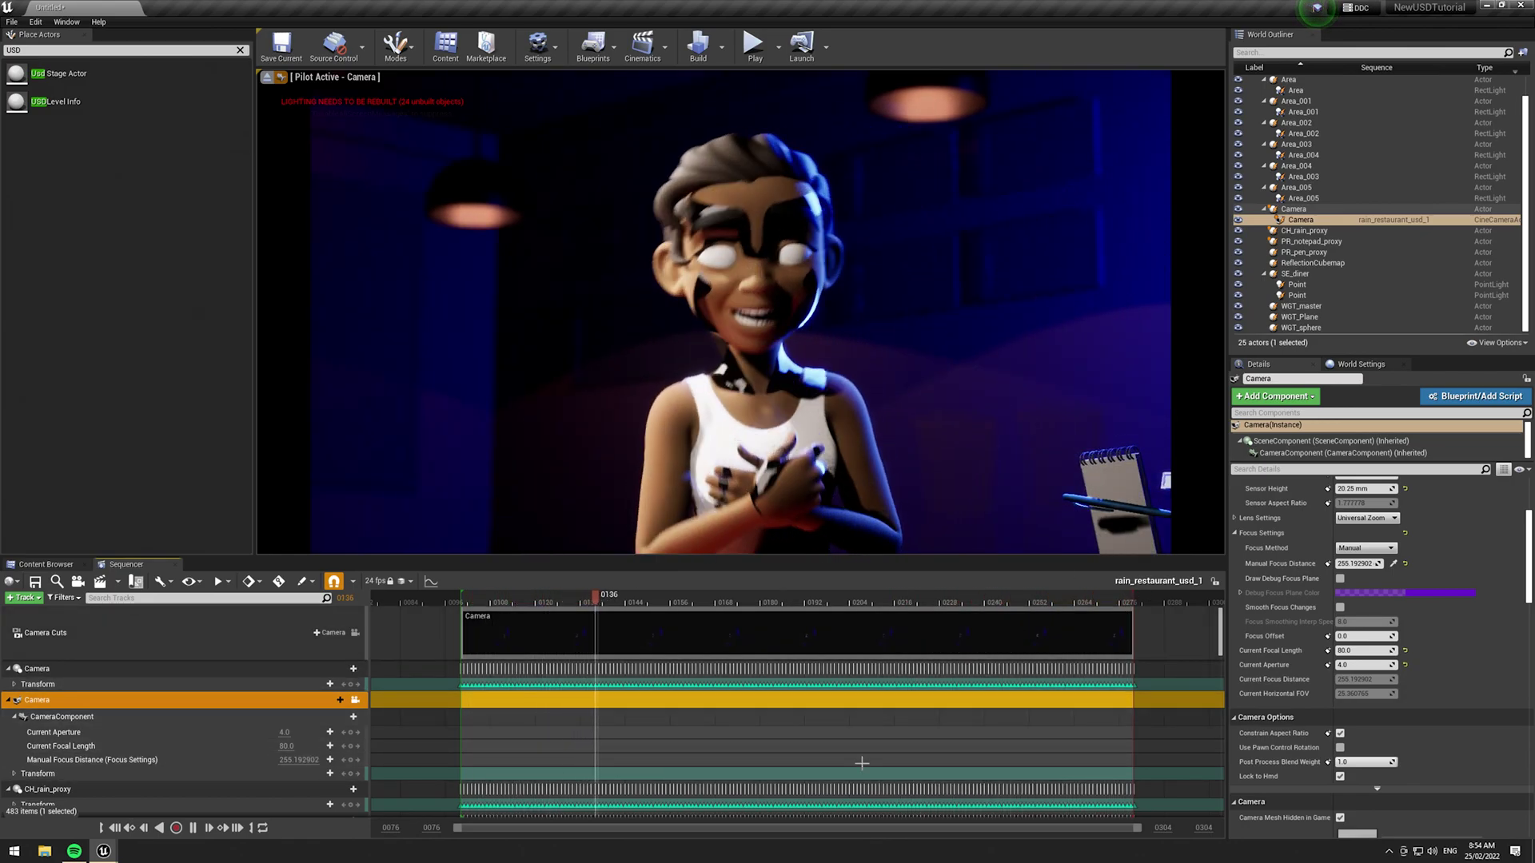
{"action": "scroll", "coordinate": [243, 719], "scroll_direction": "down", "scroll_amount": 10}
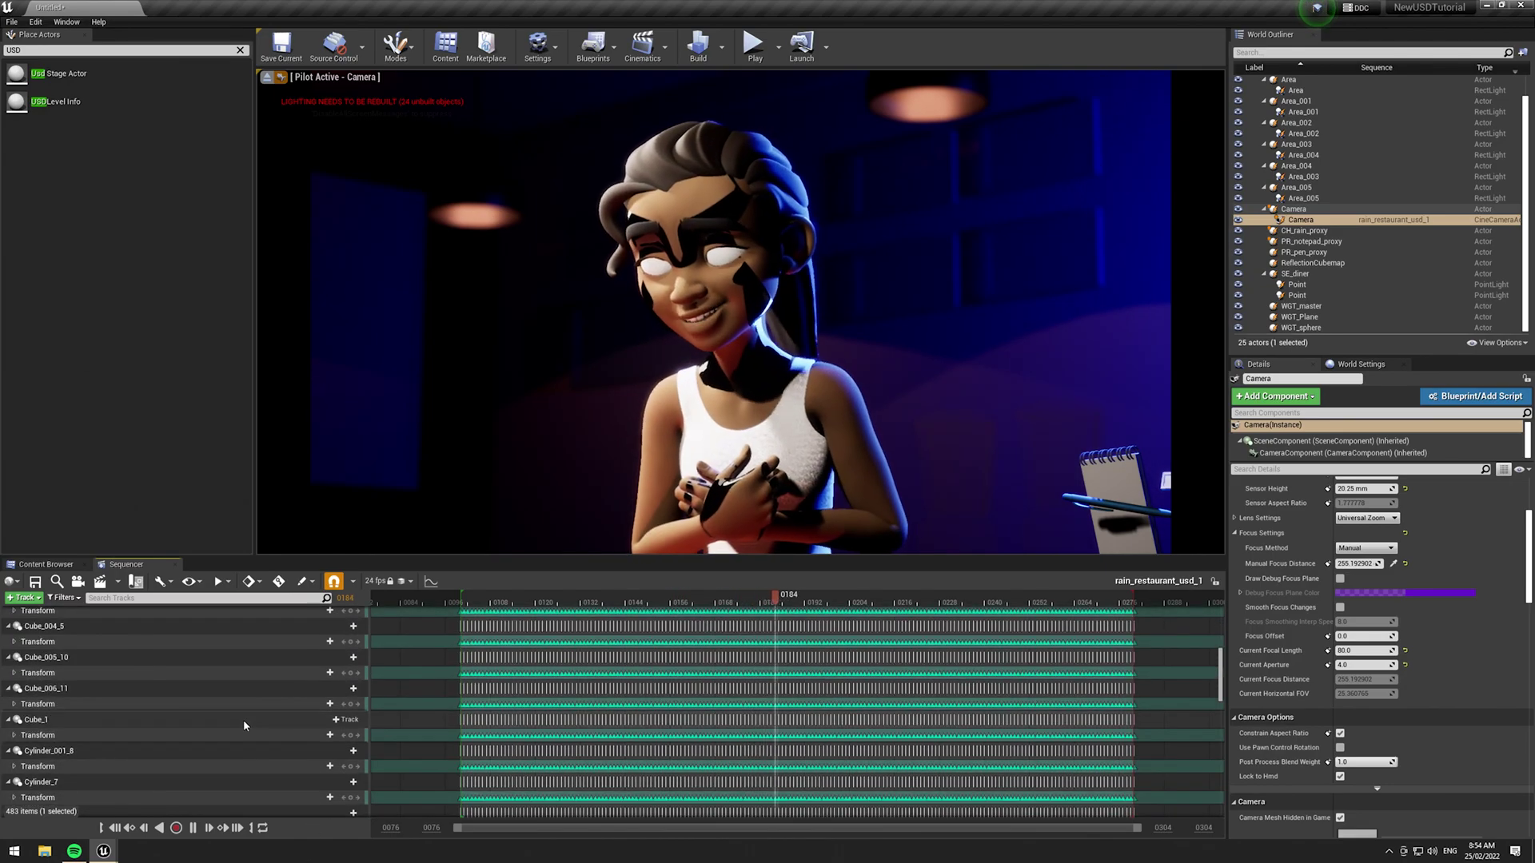
{"action": "scroll", "coordinate": [245, 719], "scroll_direction": "up", "scroll_amount": 10}
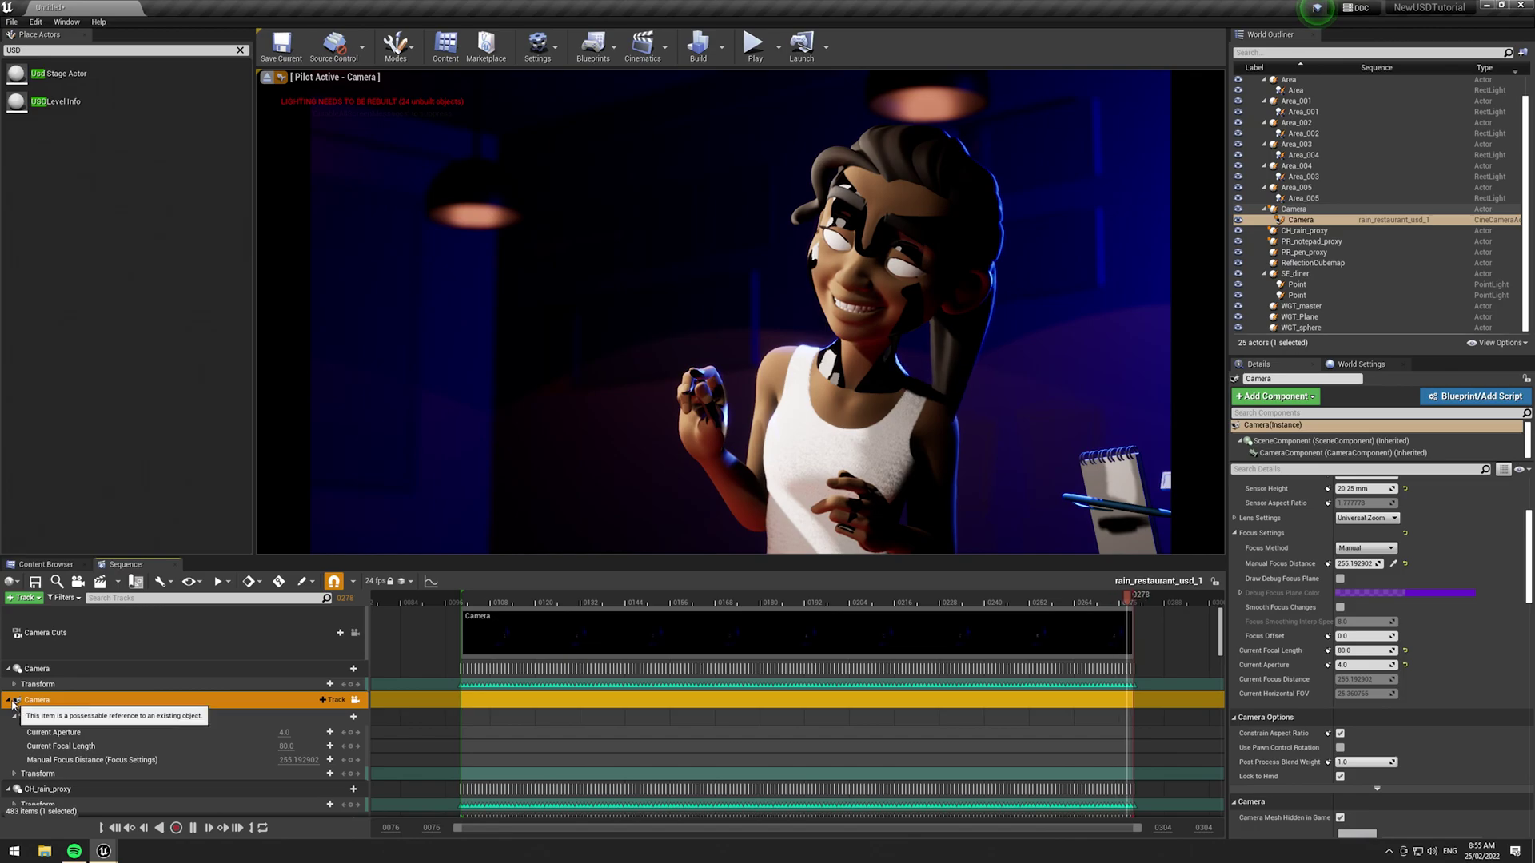
{"action": "left_click", "coordinate": [9, 700]}
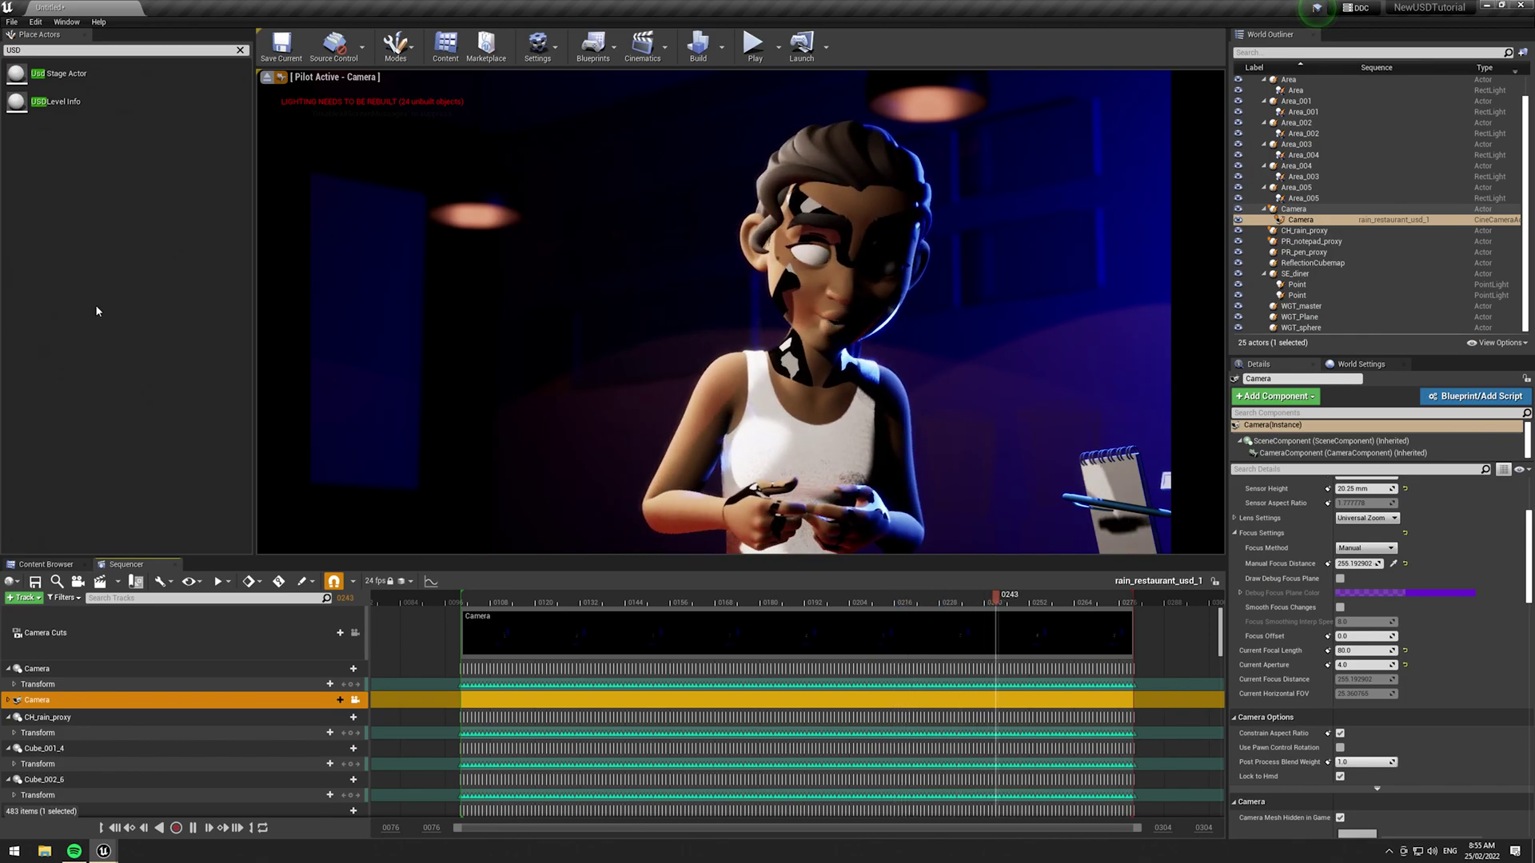
- Stop piloting the camera, view the playing animation from outside the shot and pause playback
{"action": "left_click", "coordinate": [264, 78]}
{"action": "mouse_move", "coordinate": [435, 301]}
{"action": "right_mouse_down"}
{"action": "mouse_move", "coordinate": [511, 302]}
{"action": "mouse_move", "coordinate": [434, 301]}
{"action": "right_mouse_up"}
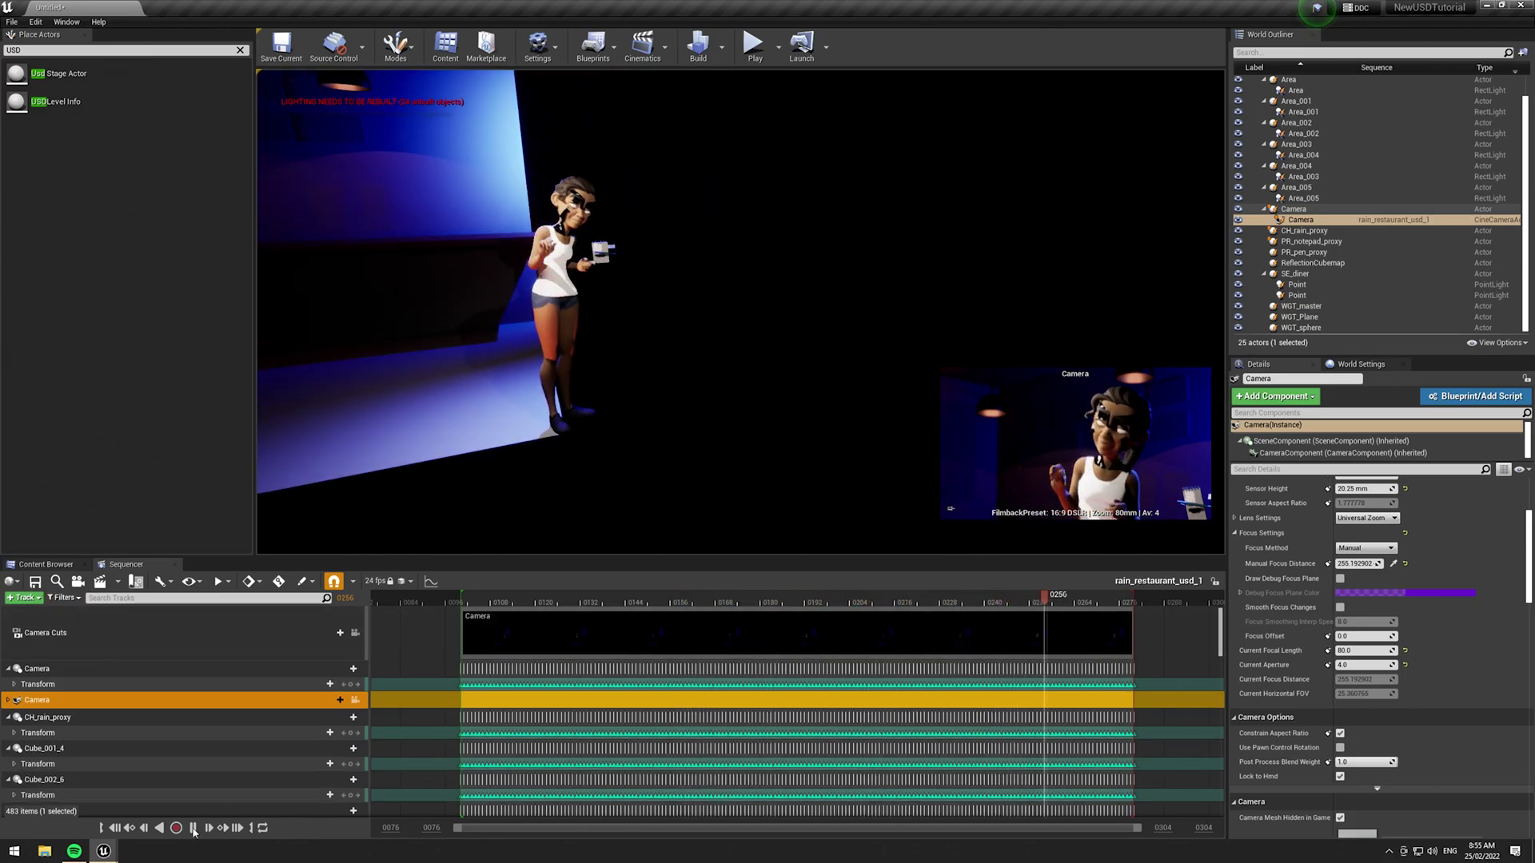
{"action": "left_click", "coordinate": [193, 828]}
- Import the rain_restaurant USD stage's assets into the ArchVis content folder, keeping the offered import options
{"action": "left_click", "coordinate": [109, 856]}
{"action": "mouse_move", "coordinate": [106, 852]}
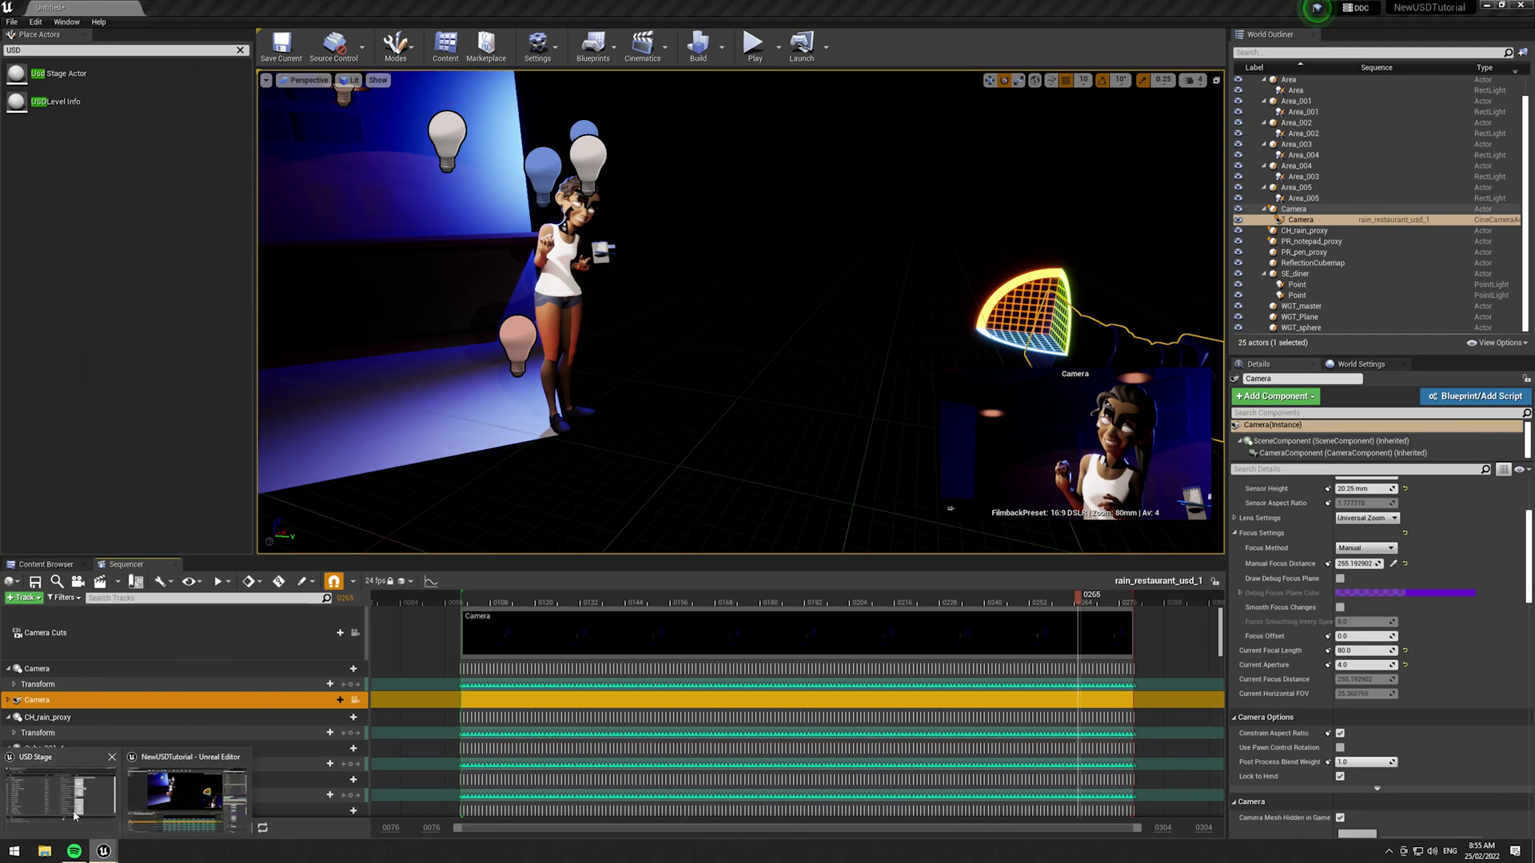
{"action": "left_click", "coordinate": [177, 795]}
{"action": "left_click", "coordinate": [547, 261]}
{"action": "left_click", "coordinate": [550, 283]}
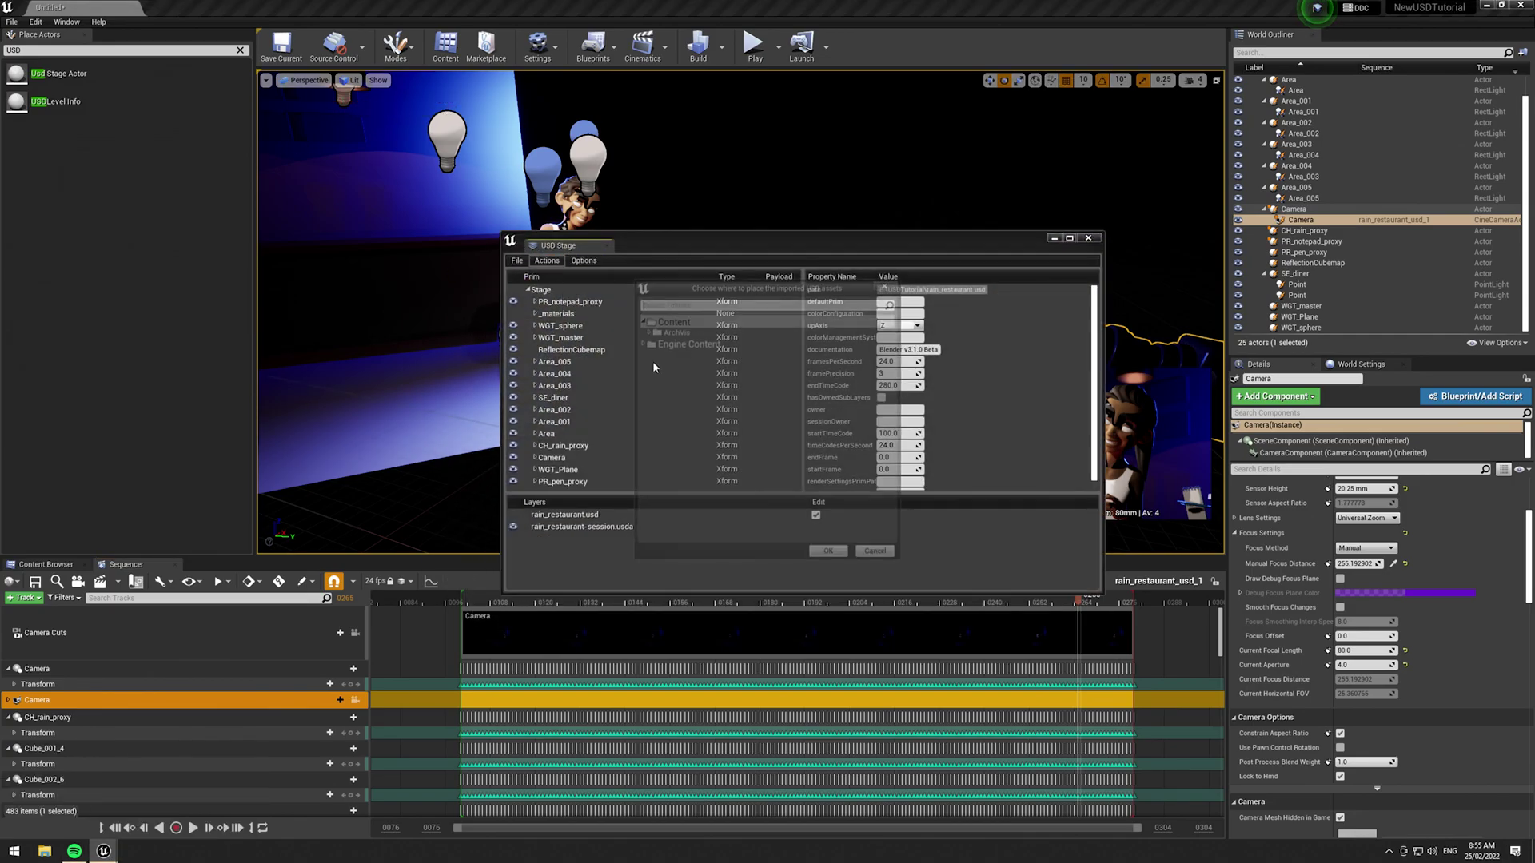
{"action": "left_click", "coordinate": [679, 333]}
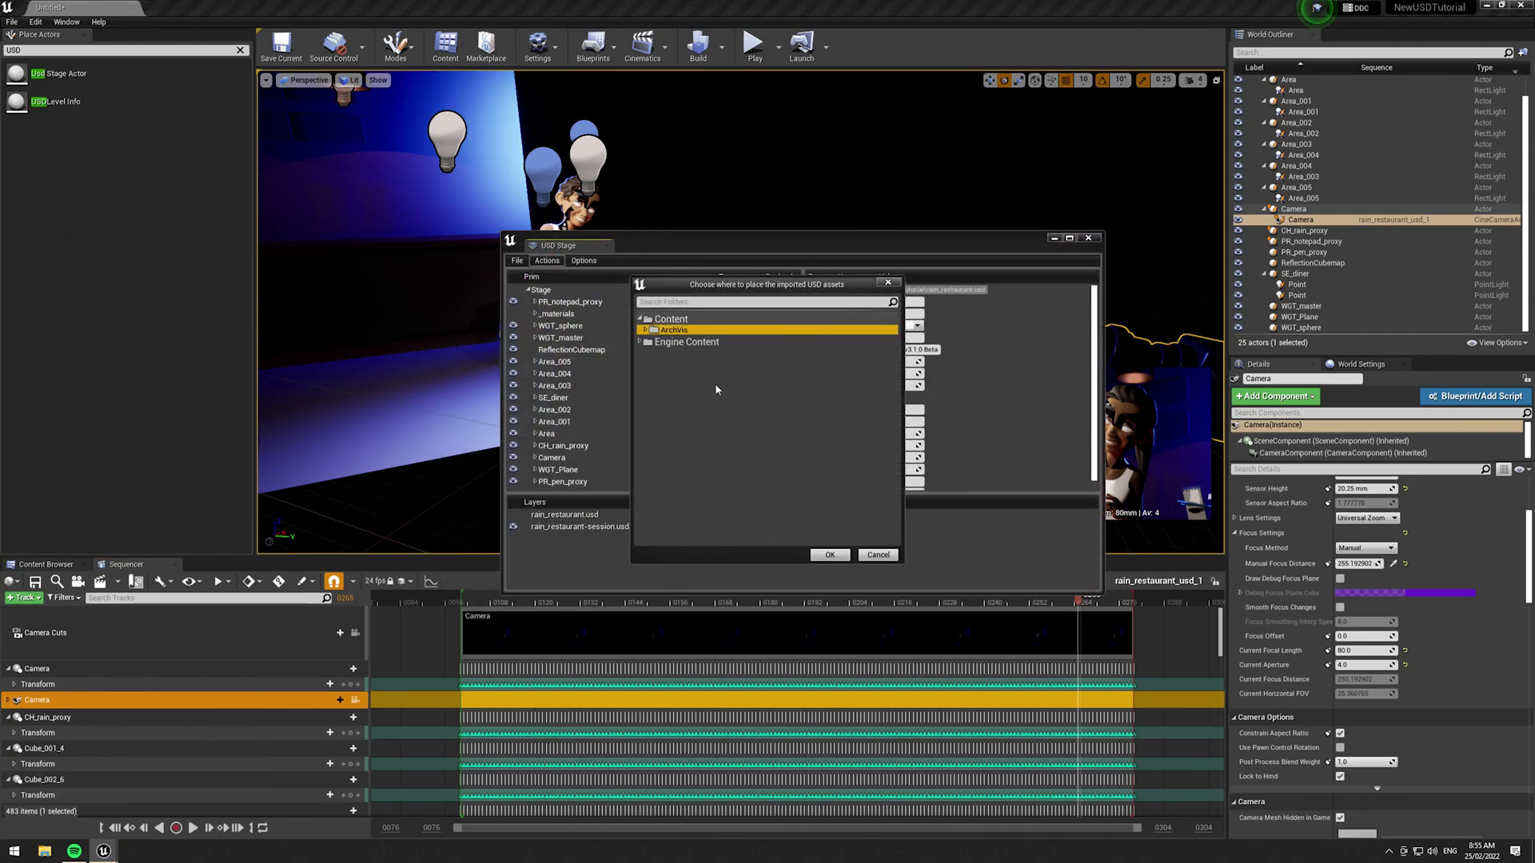
{"action": "left_click", "coordinate": [830, 554]}
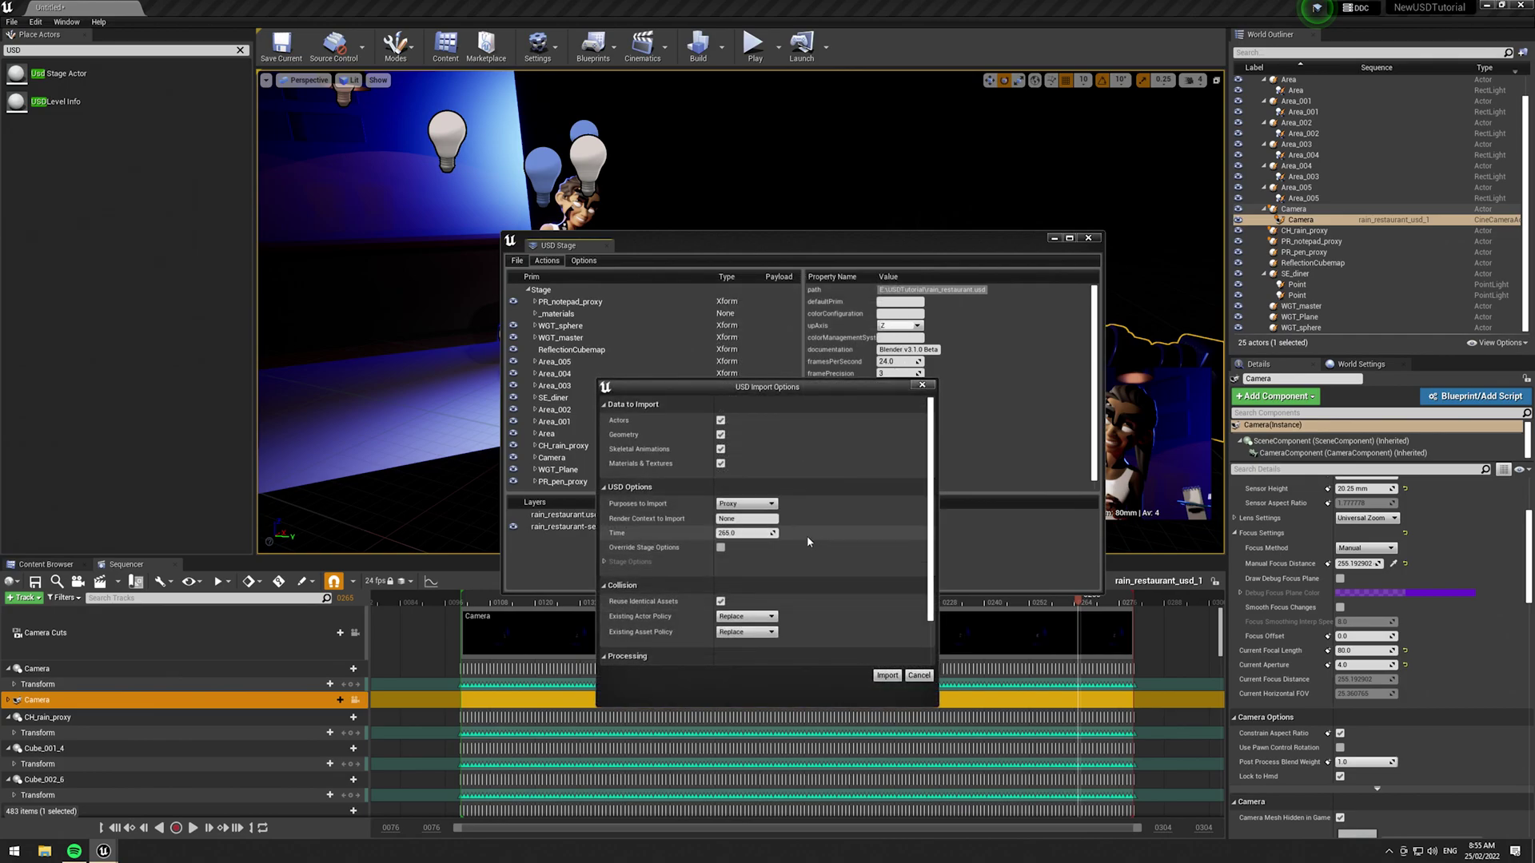
{"action": "scroll", "coordinate": [800, 560], "scroll_direction": "down", "scroll_amount": 2}
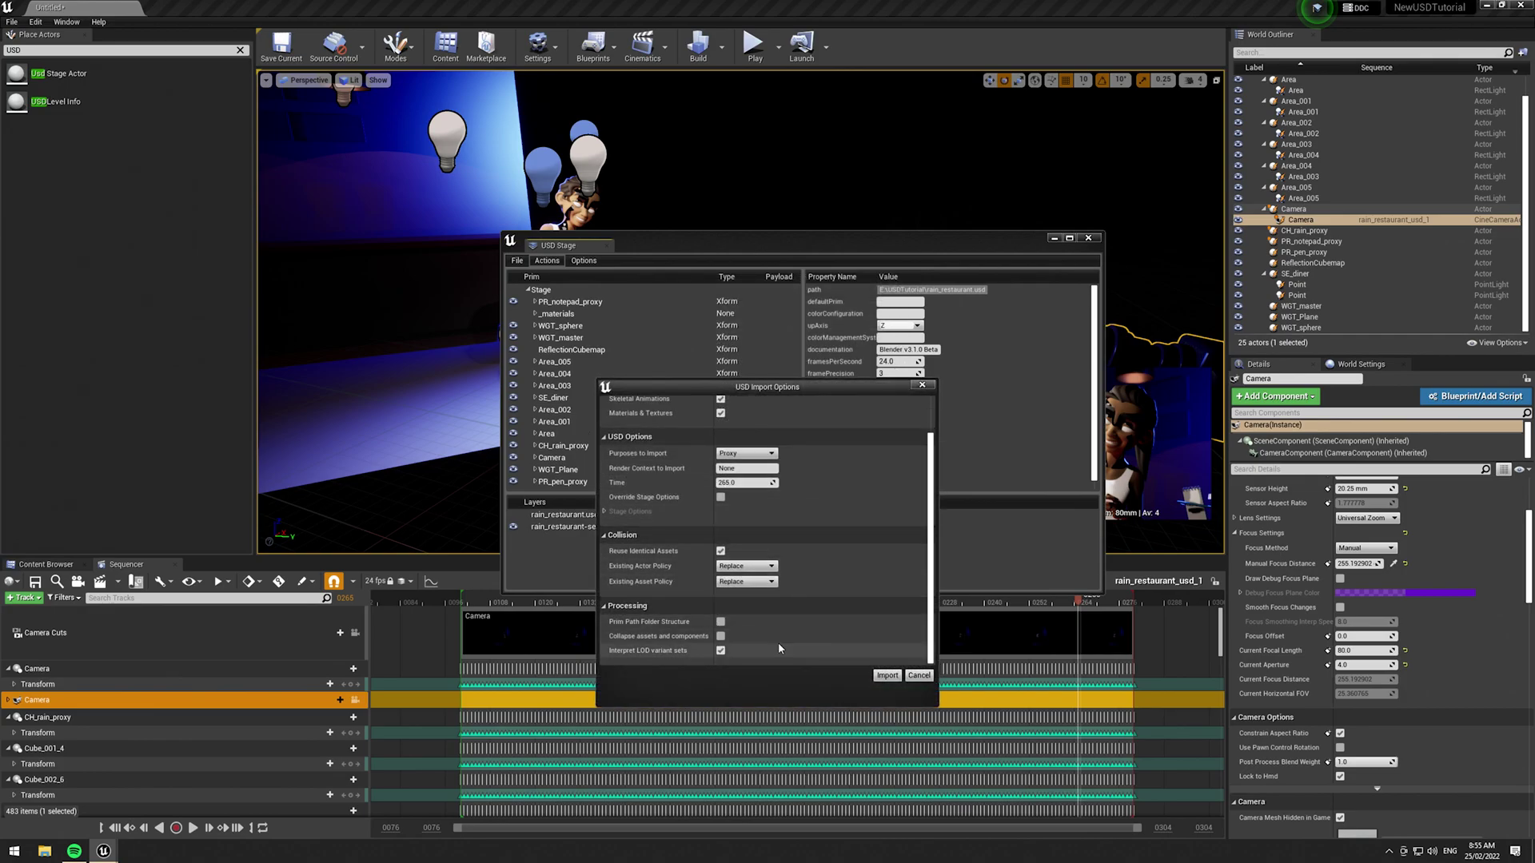
{"action": "left_click", "coordinate": [887, 676]}
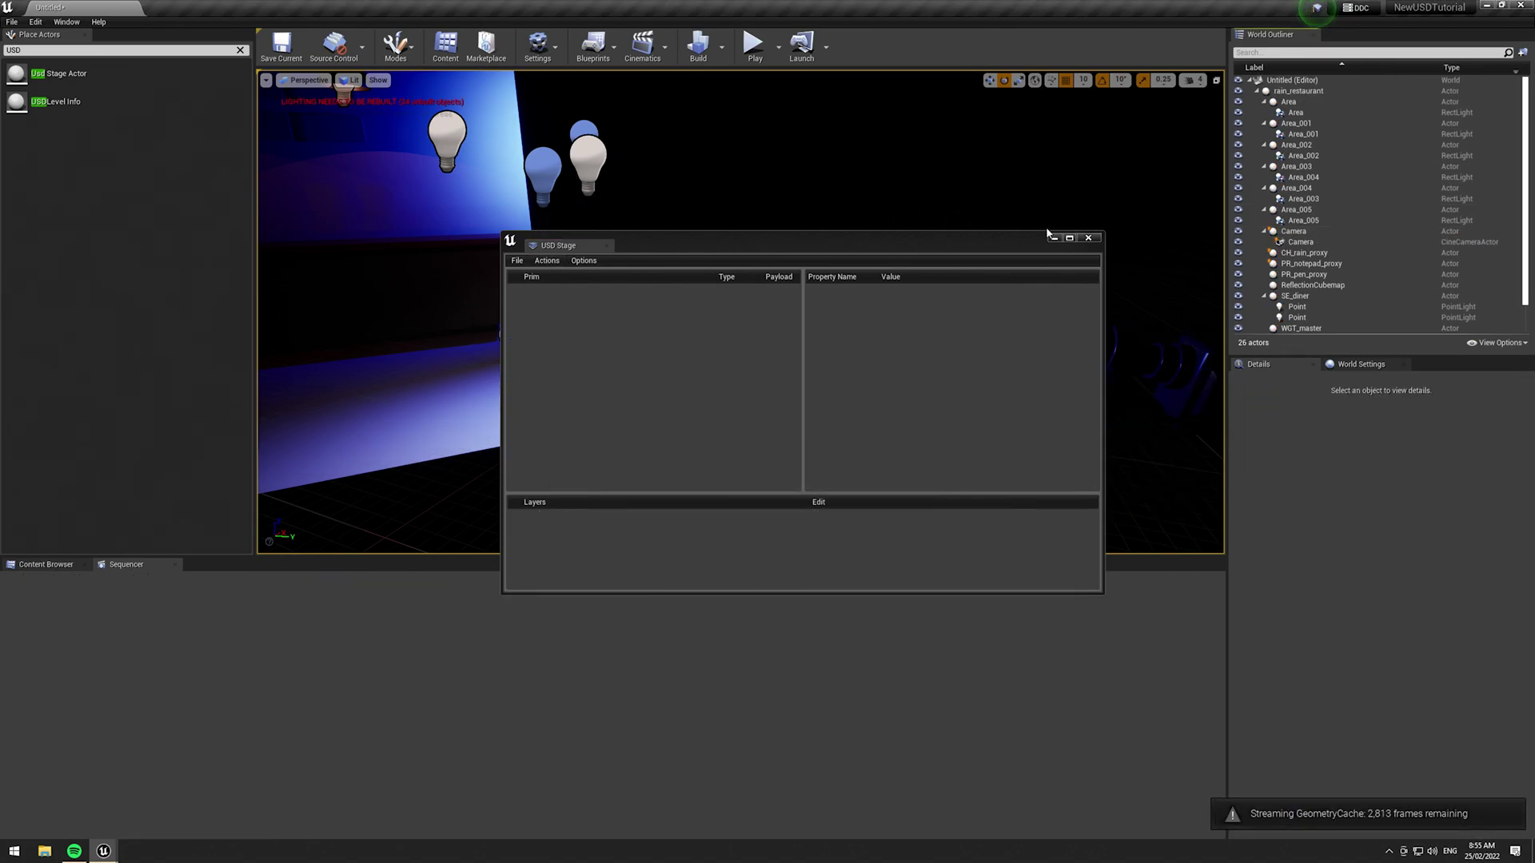
- Close the USD Stage window and look over the imported restaurant scene and the project's content folder
{"action": "left_click", "coordinate": [1088, 239]}
{"action": "right_click_drag", "start_coordinate": [1011, 267], "coordinate": [956, 337]}
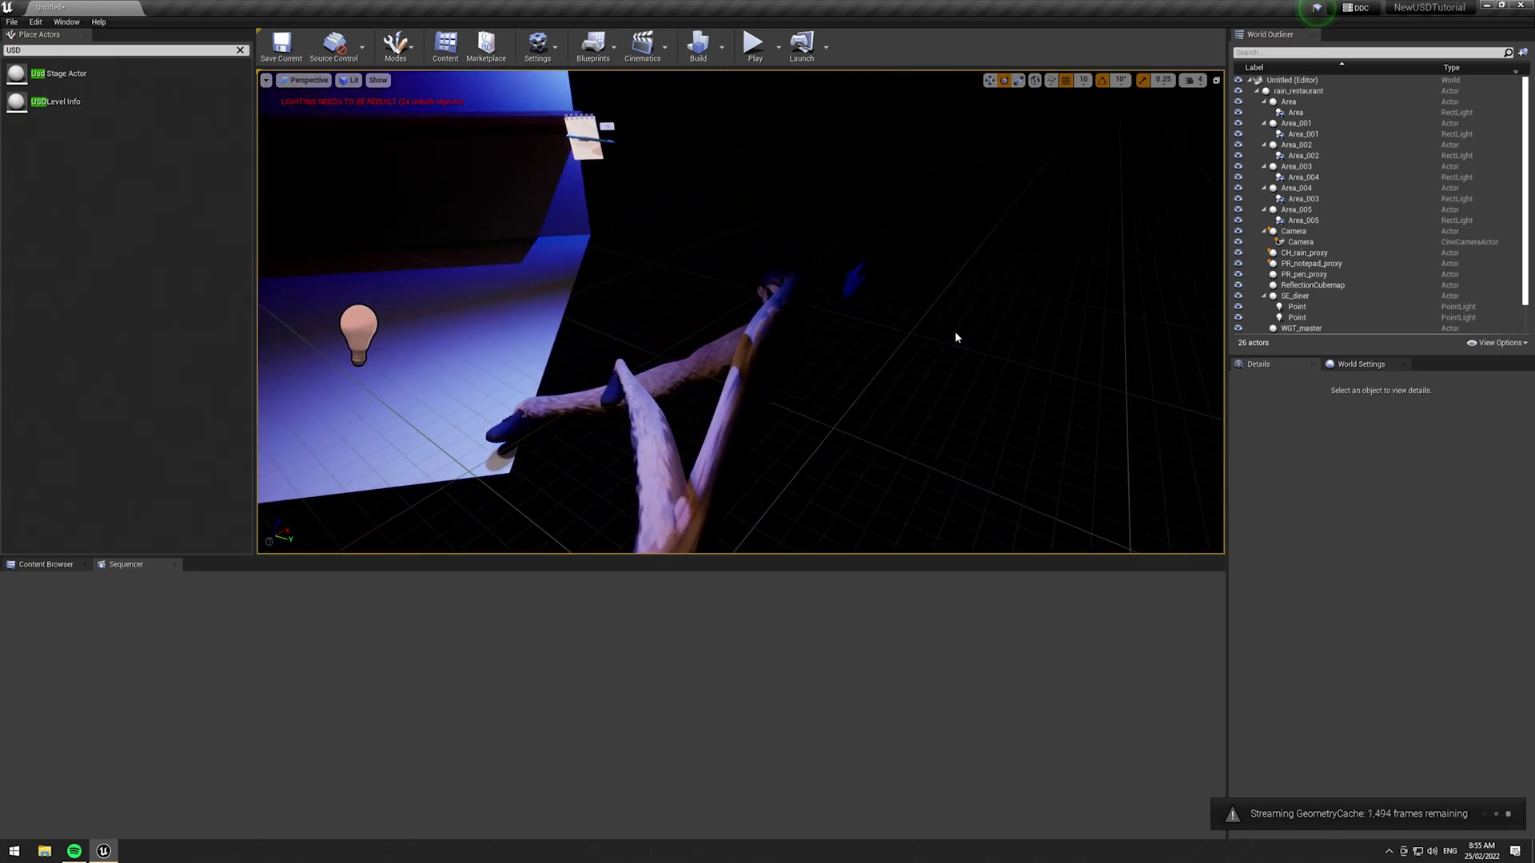
{"action": "left_click", "coordinate": [48, 565]}
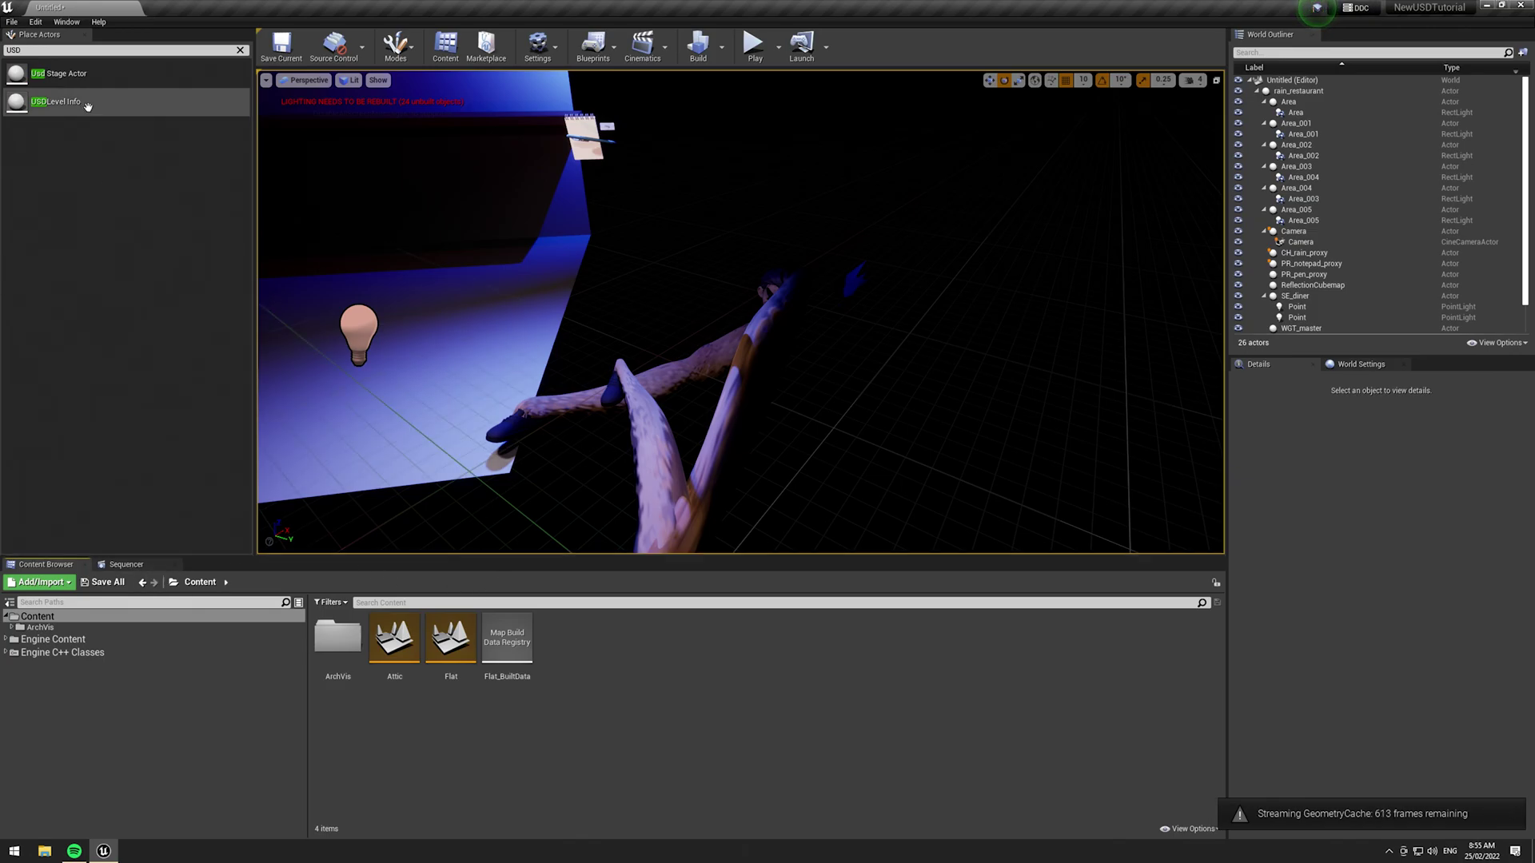
- Save the current level in the Content folder as Resturant
{"action": "left_click", "coordinate": [277, 58]}
{"action": "type", "text": "Re"}
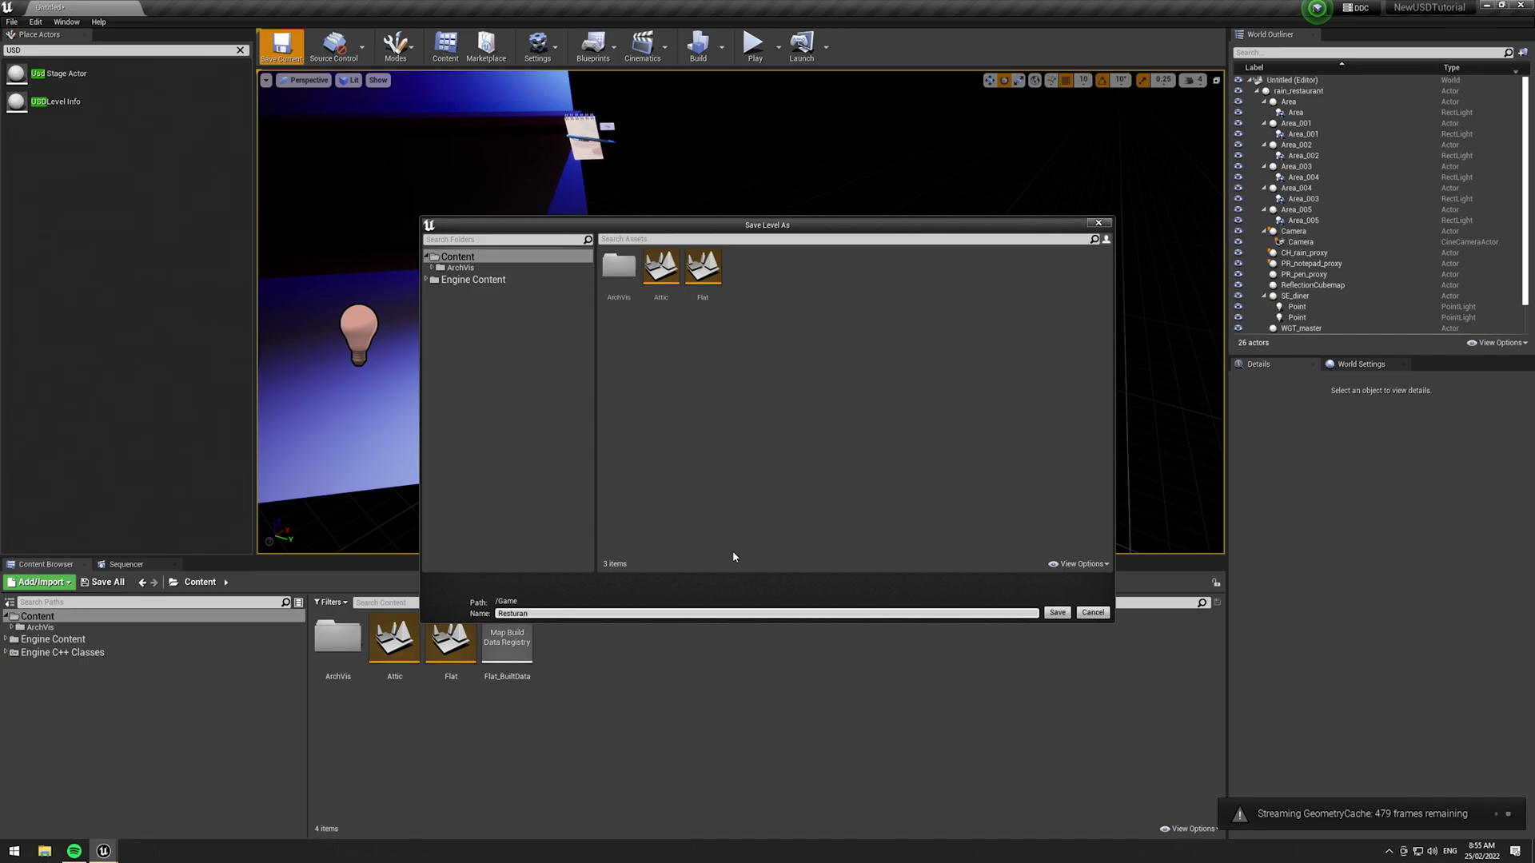
{"action": "type", "text": "sturant"}
{"action": "key", "text": "Return"}
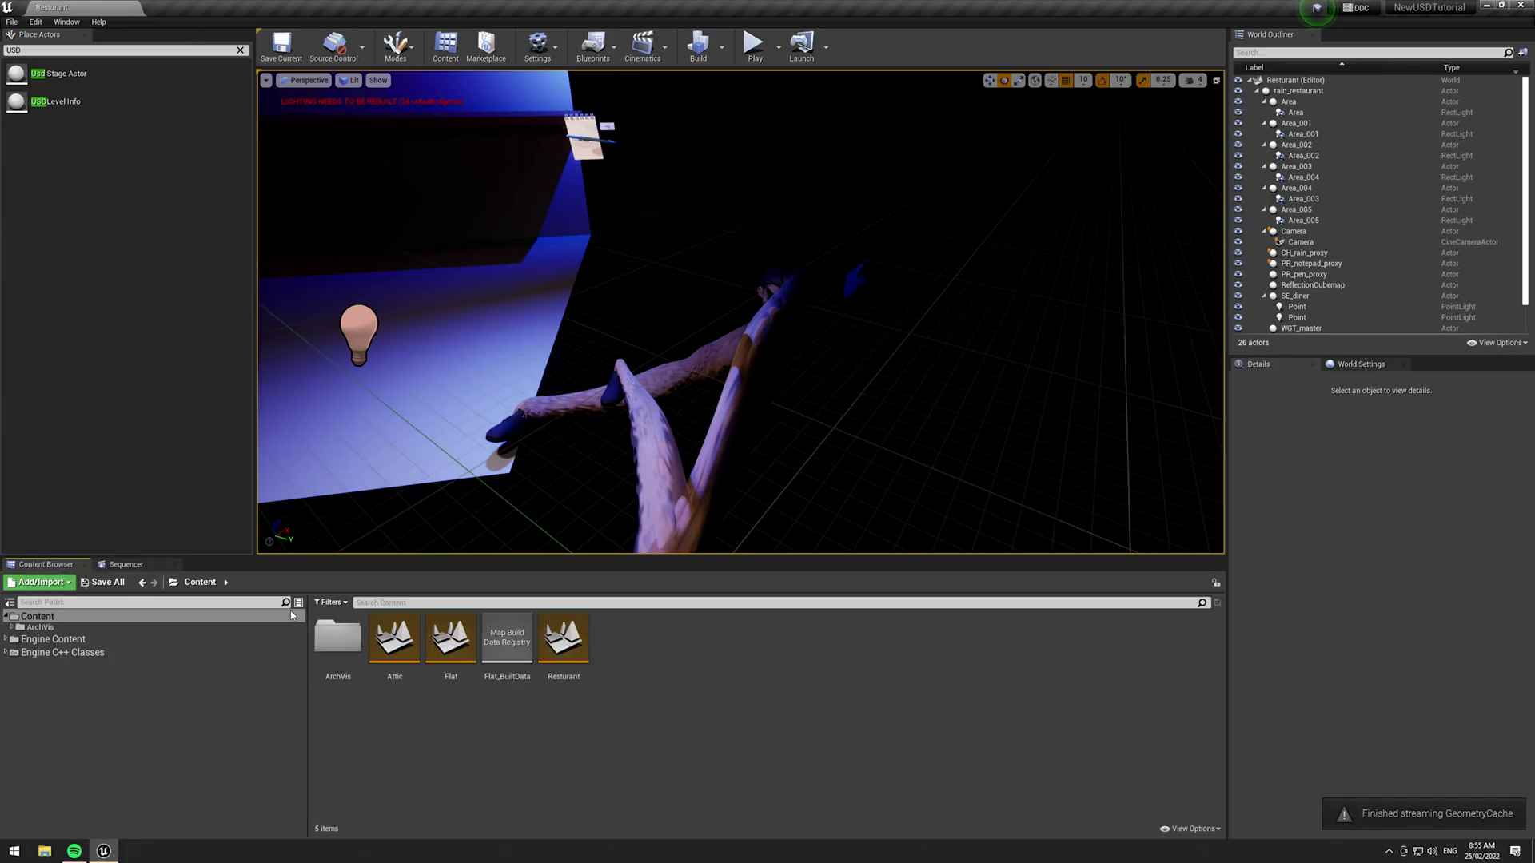
- Open the rain_restaurant_usd_2 level sequence from the Sequences folder inside ArchVis/rain_restaurant
{"action": "left_click", "coordinate": [359, 668]}
{"action": "double_click", "coordinate": [358, 668]}
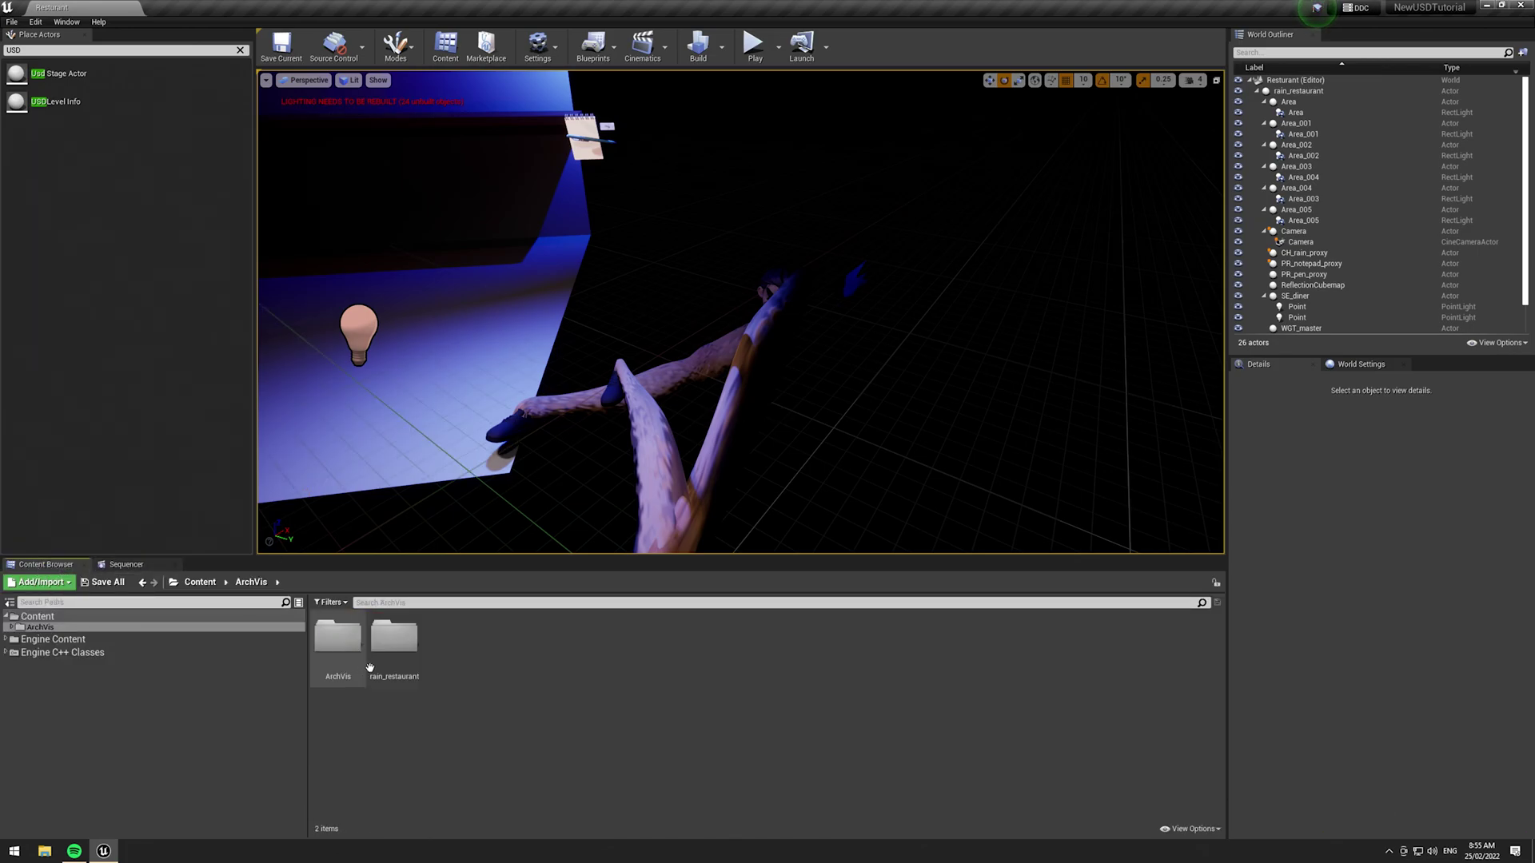
{"action": "double_click", "coordinate": [395, 643]}
{"action": "left_click", "coordinate": [398, 647]}
{"action": "double_click", "coordinate": [397, 648]}
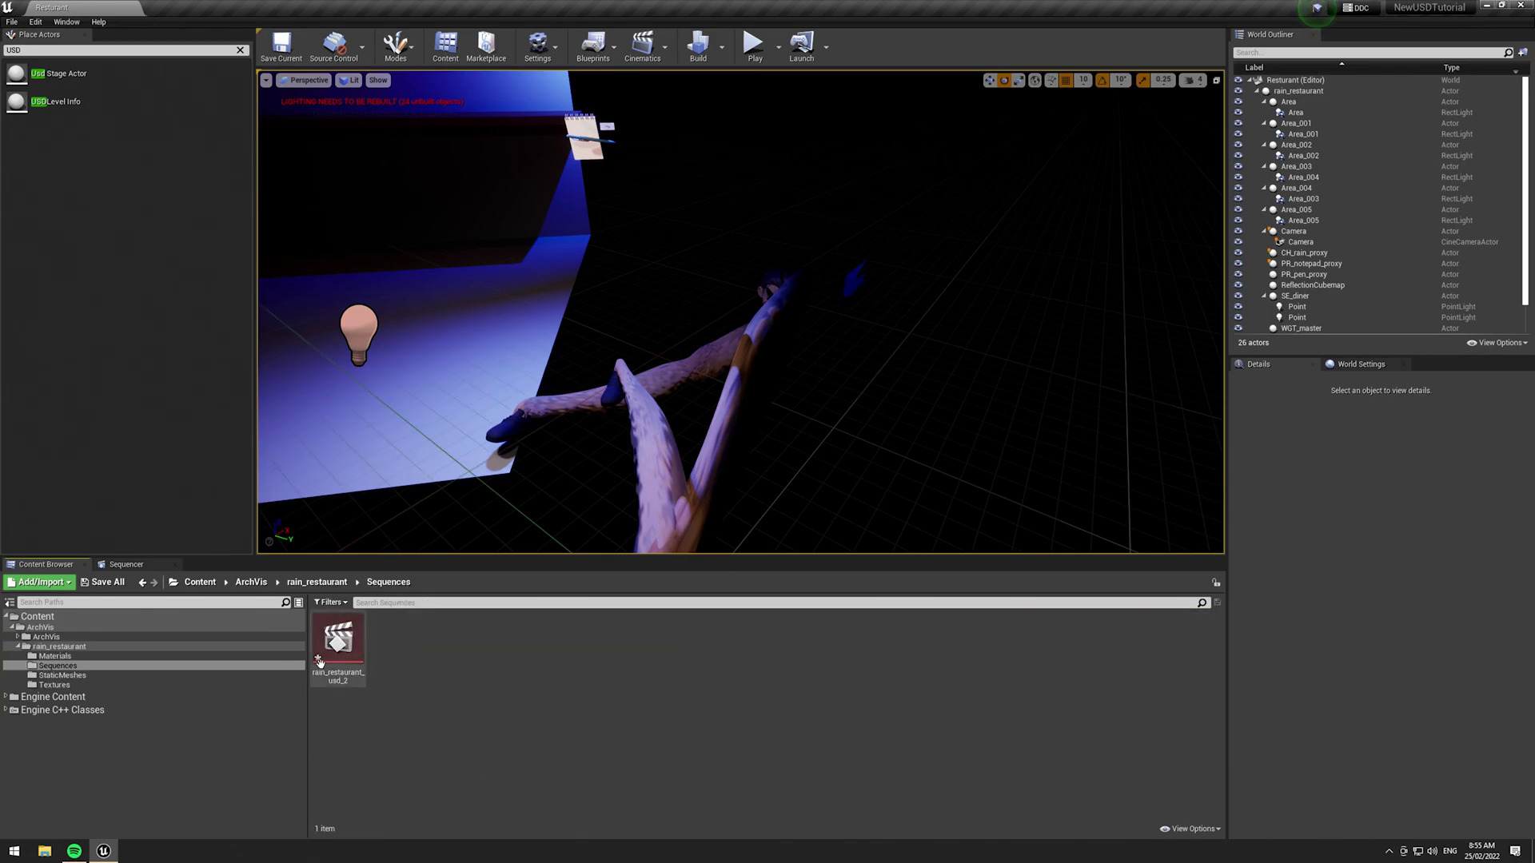
{"action": "double_click", "coordinate": [338, 643]}
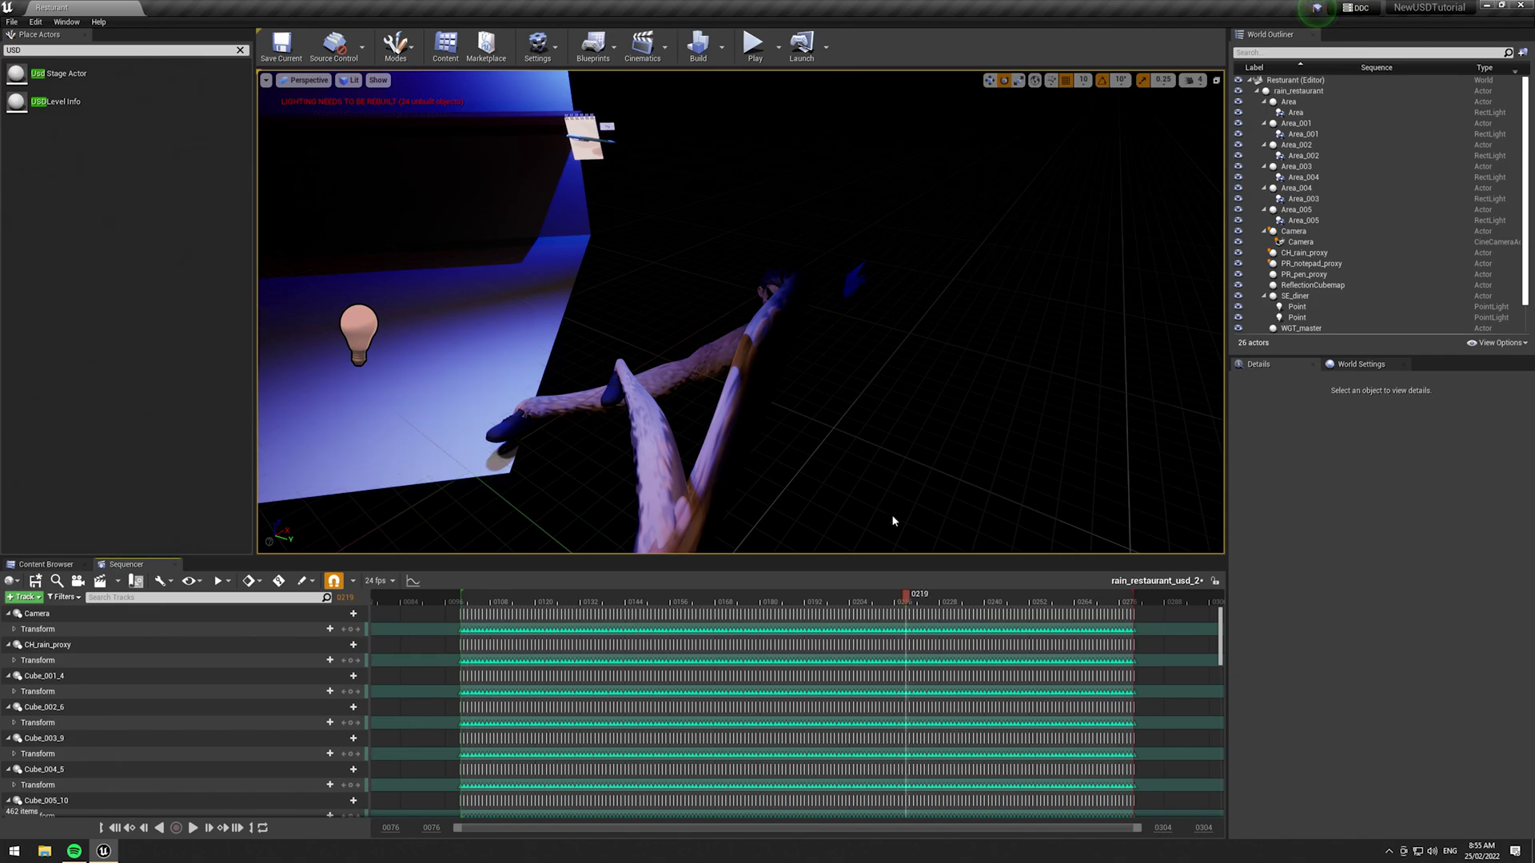
- Move the playhead to frame 0104, check the scene at that frame and save the level sequence
{"action": "left_click", "coordinate": [474, 600]}
{"action": "right_click_drag", "start_coordinate": [607, 360], "coordinate": [400, 352]}
{"action": "mouse_move", "coordinate": [632, 454]}
{"action": "right_mouse_down"}
{"action": "mouse_move", "coordinate": [735, 454]}
{"action": "mouse_move", "coordinate": [696, 488]}
{"action": "mouse_move", "coordinate": [632, 455]}
{"action": "right_mouse_up"}
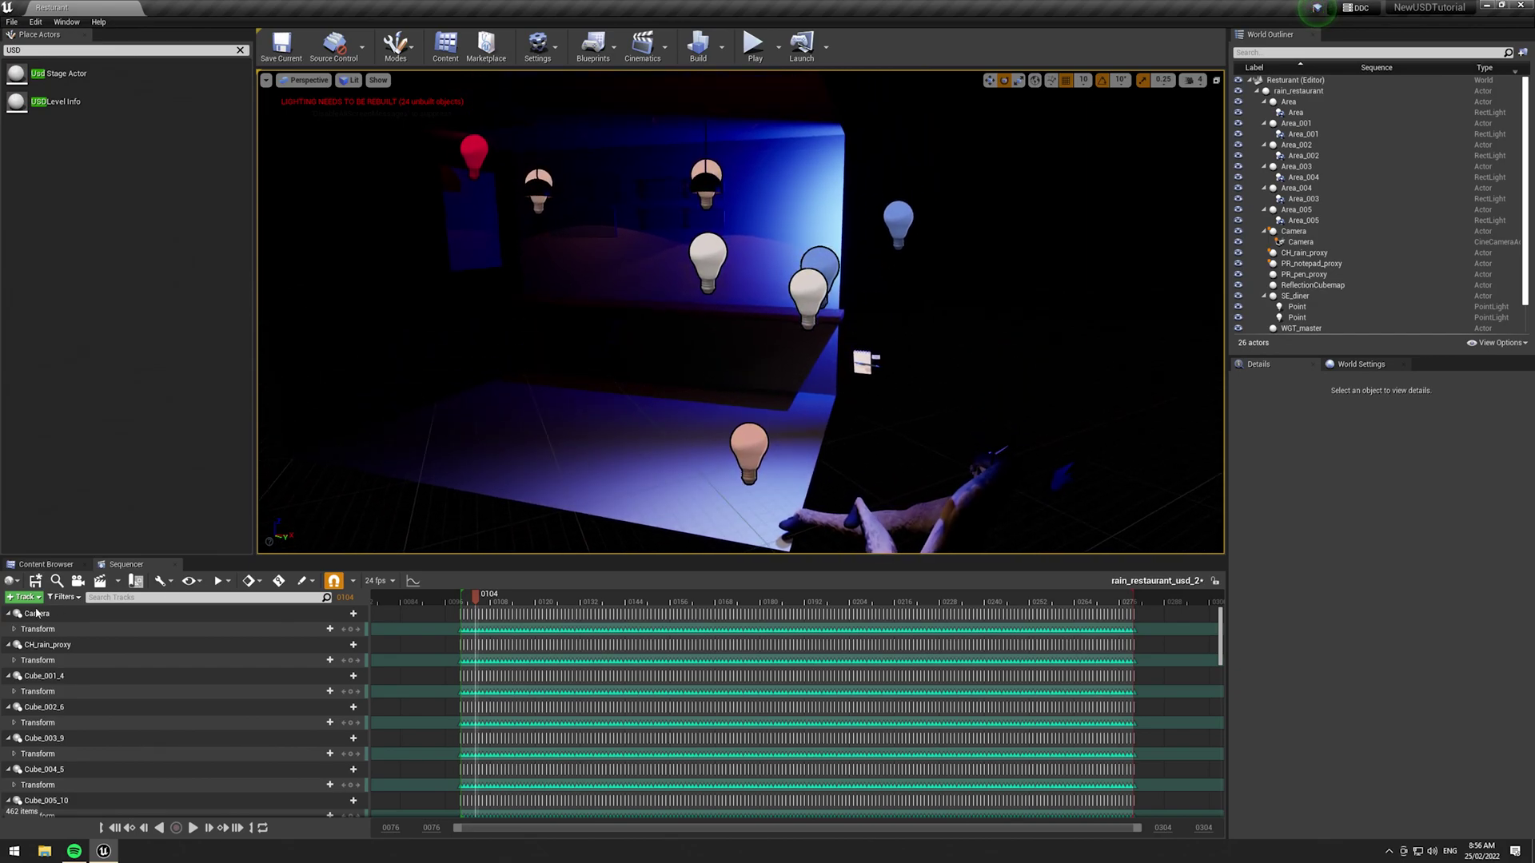
{"action": "left_click", "coordinate": [35, 582]}
{"action": "mouse_move", "coordinate": [738, 441]}
{"action": "right_mouse_down"}
{"action": "mouse_move", "coordinate": [808, 440]}
{"action": "mouse_move", "coordinate": [767, 441]}
{"action": "right_mouse_up"}
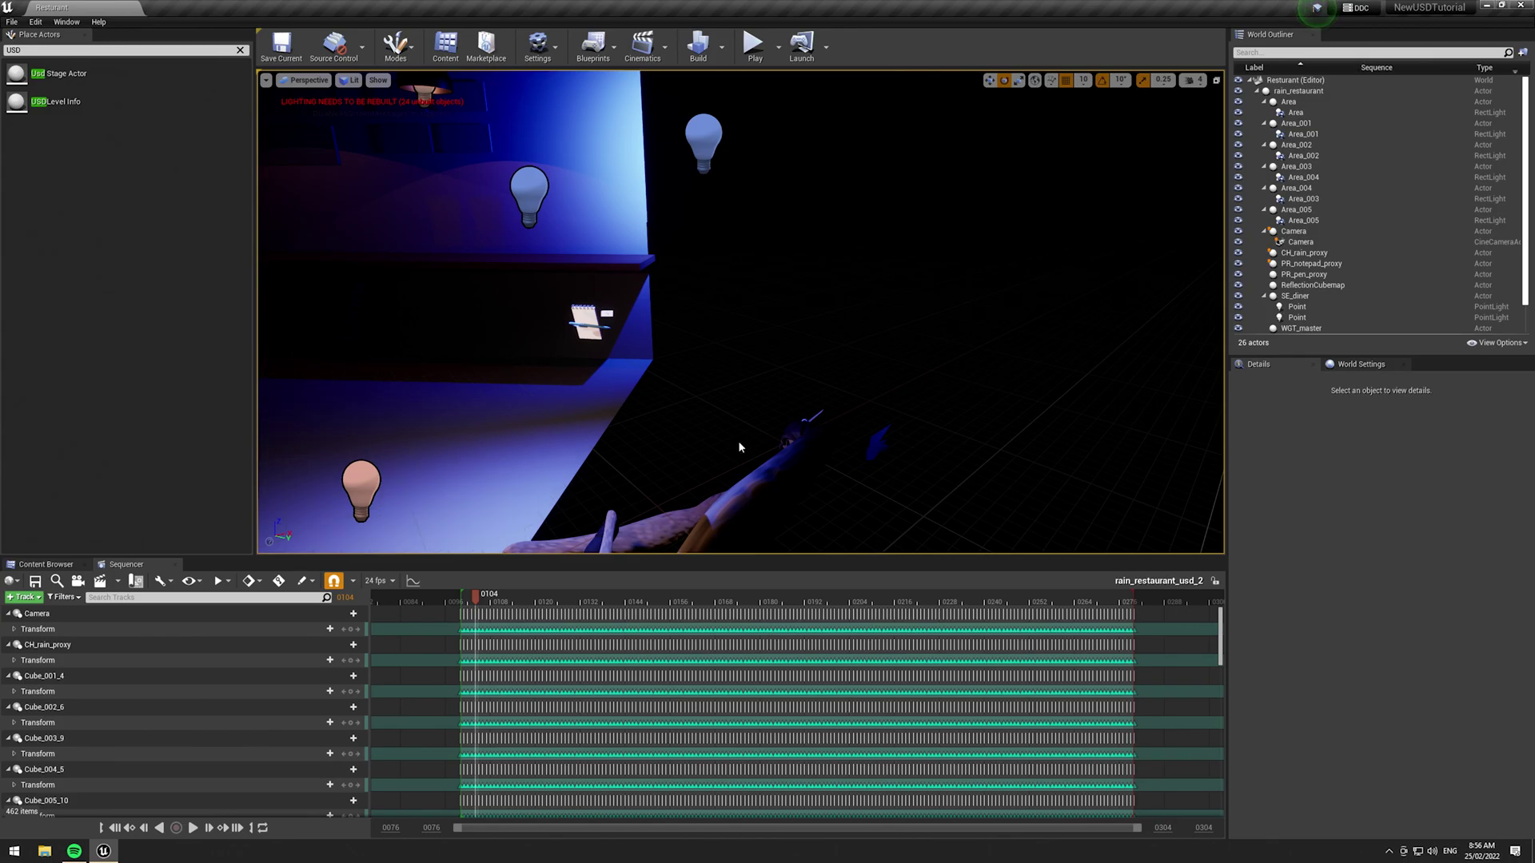
- Scrub the sequence between frames 0076 and 0101 and examine the scene's camera, character and lights
{"action": "mouse_move", "coordinate": [737, 445]}
{"action": "right_mouse_down"}
{"action": "mouse_move", "coordinate": [739, 480]}
{"action": "mouse_move", "coordinate": [747, 432]}
{"action": "right_mouse_up"}
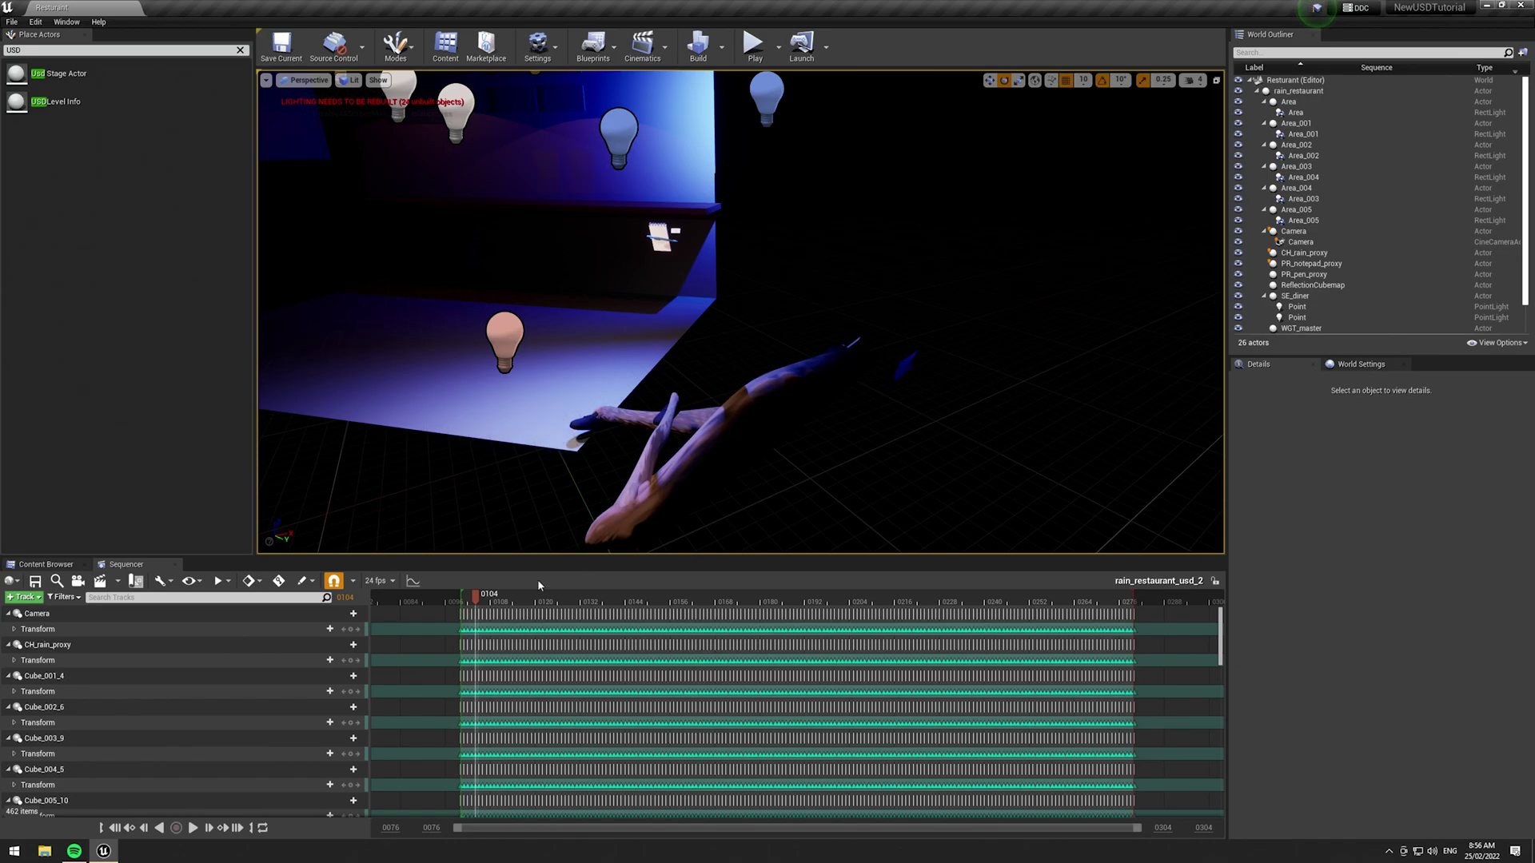
{"action": "left_click", "coordinate": [588, 599]}
{"action": "left_click_drag", "start_coordinate": [75, 624], "coordinate": [463, 668]}
{"action": "right_click_drag", "start_coordinate": [607, 376], "coordinate": [859, 484]}
{"action": "right_click_drag", "start_coordinate": [847, 375], "coordinate": [900, 382]}
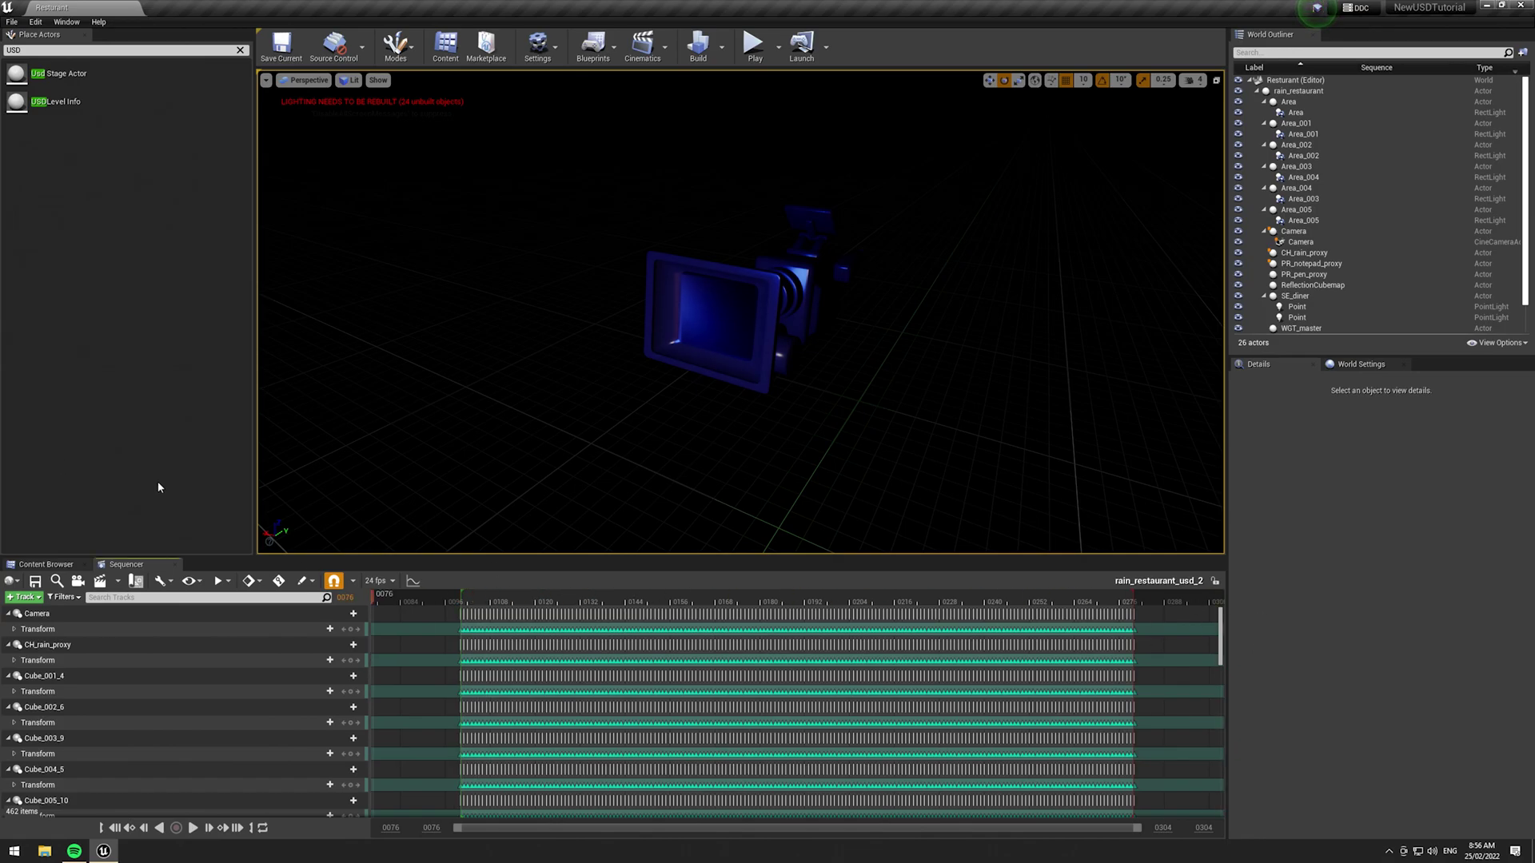
{"action": "right_click_drag", "start_coordinate": [758, 331], "coordinate": [711, 312]}
{"action": "right_click_drag", "start_coordinate": [927, 369], "coordinate": [1031, 311]}
{"action": "mouse_move", "coordinate": [815, 332]}
{"action": "right_mouse_down"}
{"action": "mouse_move", "coordinate": [720, 336]}
{"action": "mouse_move", "coordinate": [833, 316]}
{"action": "right_mouse_up"}
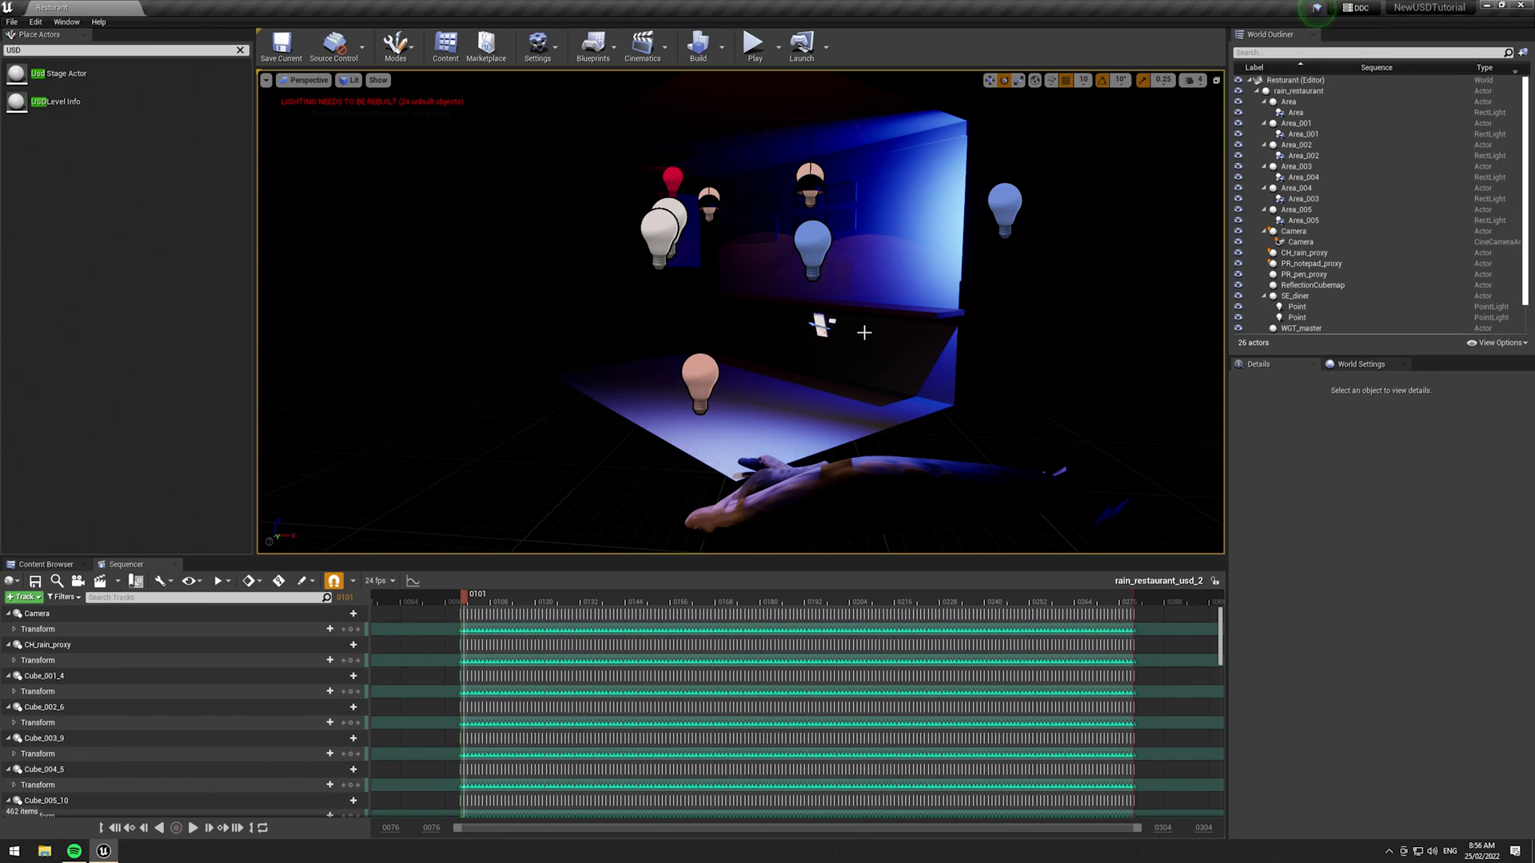
{"action": "right_click_drag", "start_coordinate": [865, 333], "coordinate": [688, 423]}
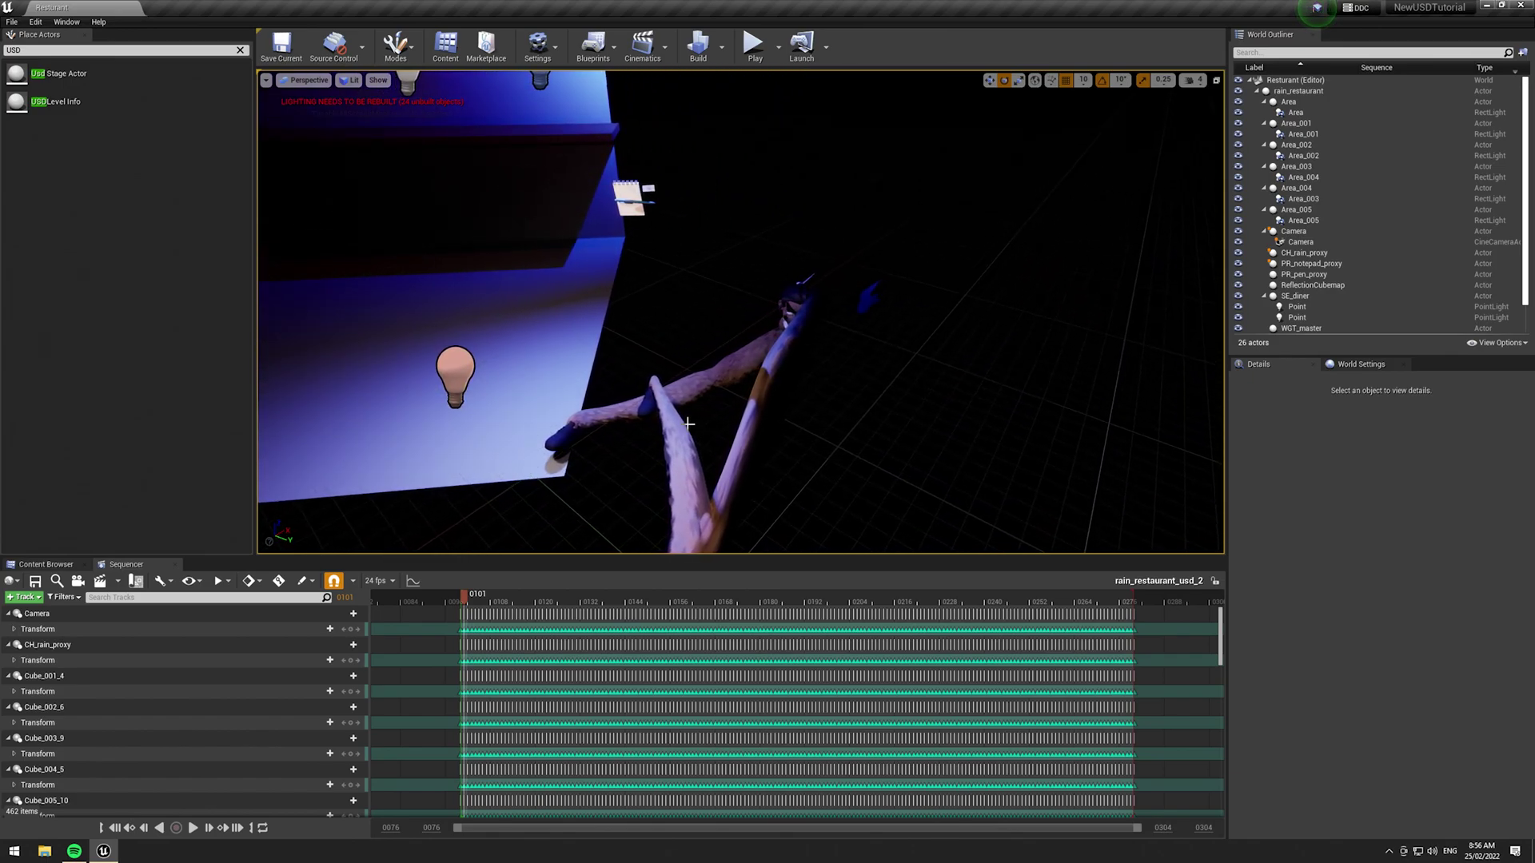
{"action": "mouse_move", "coordinate": [688, 423]}
{"action": "right_mouse_down"}
{"action": "mouse_move", "coordinate": [752, 412]}
{"action": "mouse_move", "coordinate": [664, 408]}
{"action": "right_mouse_up"}
- Return to the project's top-level Content folder and look over the restaurant scene from further back
{"action": "left_click", "coordinate": [48, 565]}
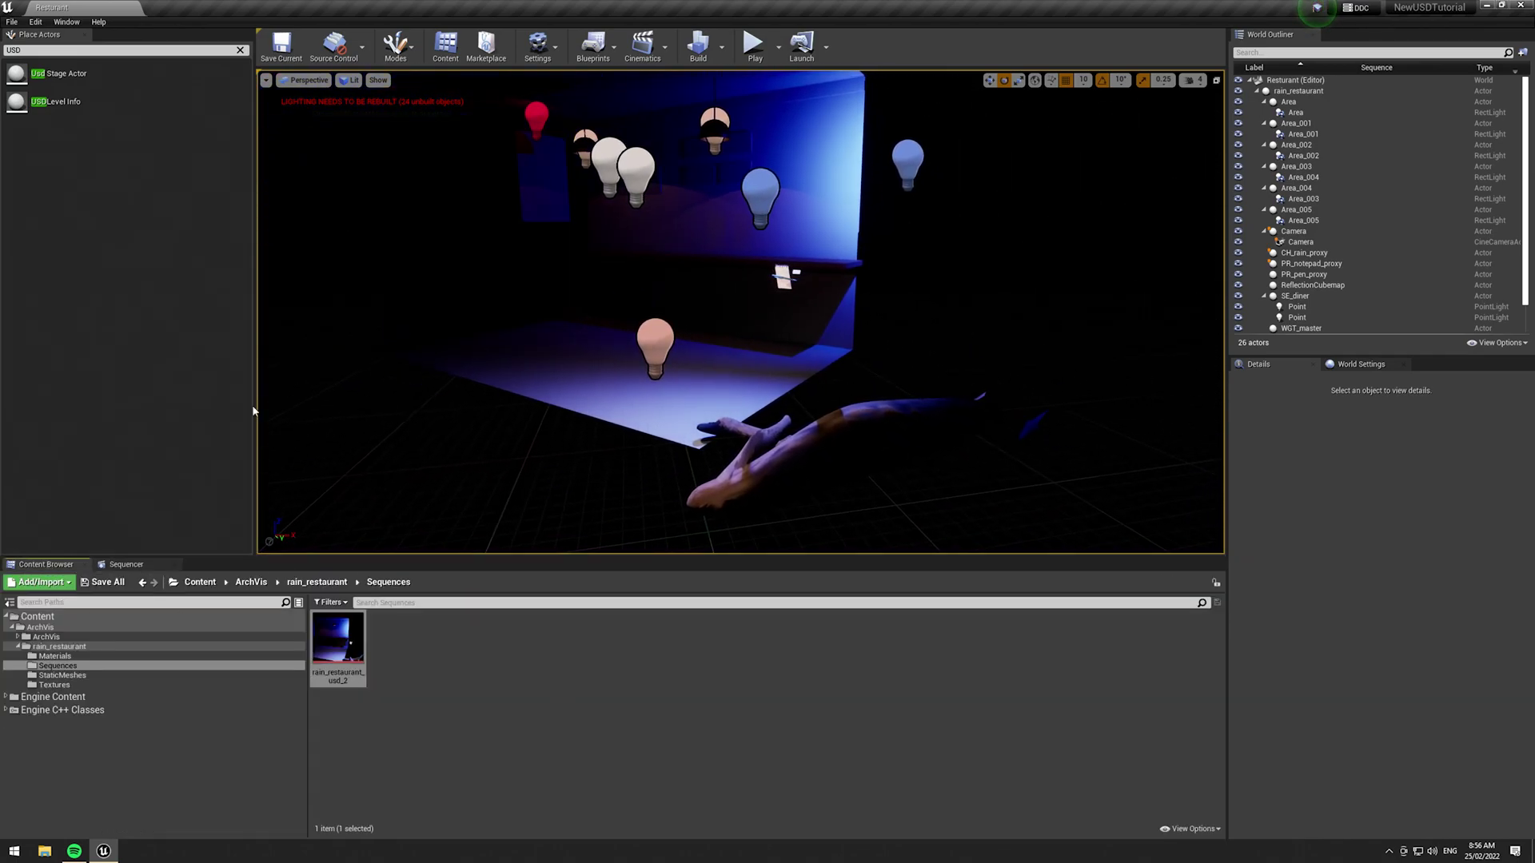
{"action": "left_click", "coordinate": [195, 582]}
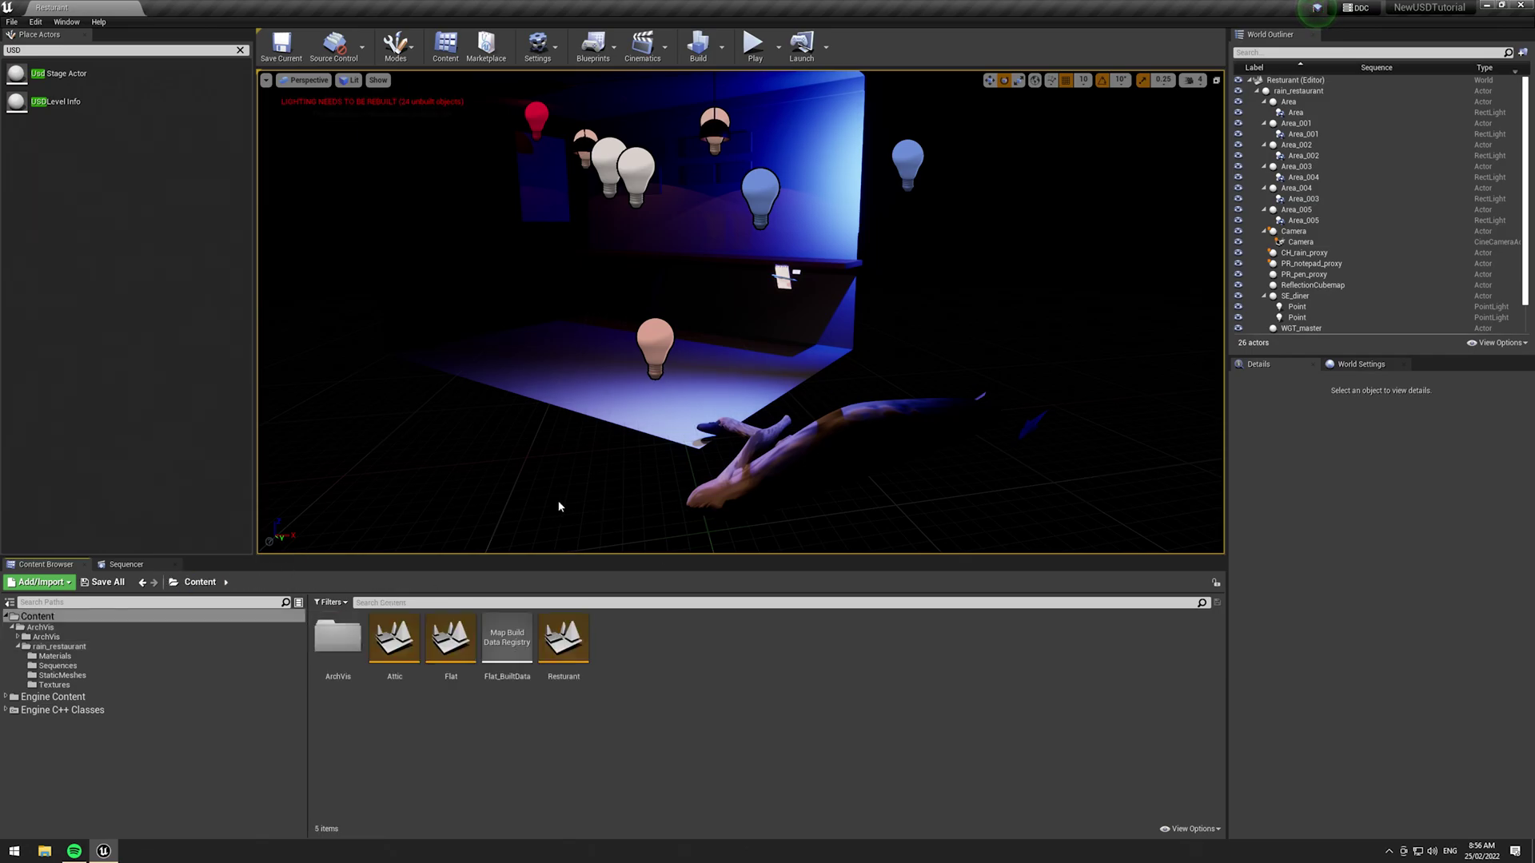
{"action": "right_click_drag", "start_coordinate": [593, 464], "coordinate": [628, 483]}
{"action": "key", "text": "s"}
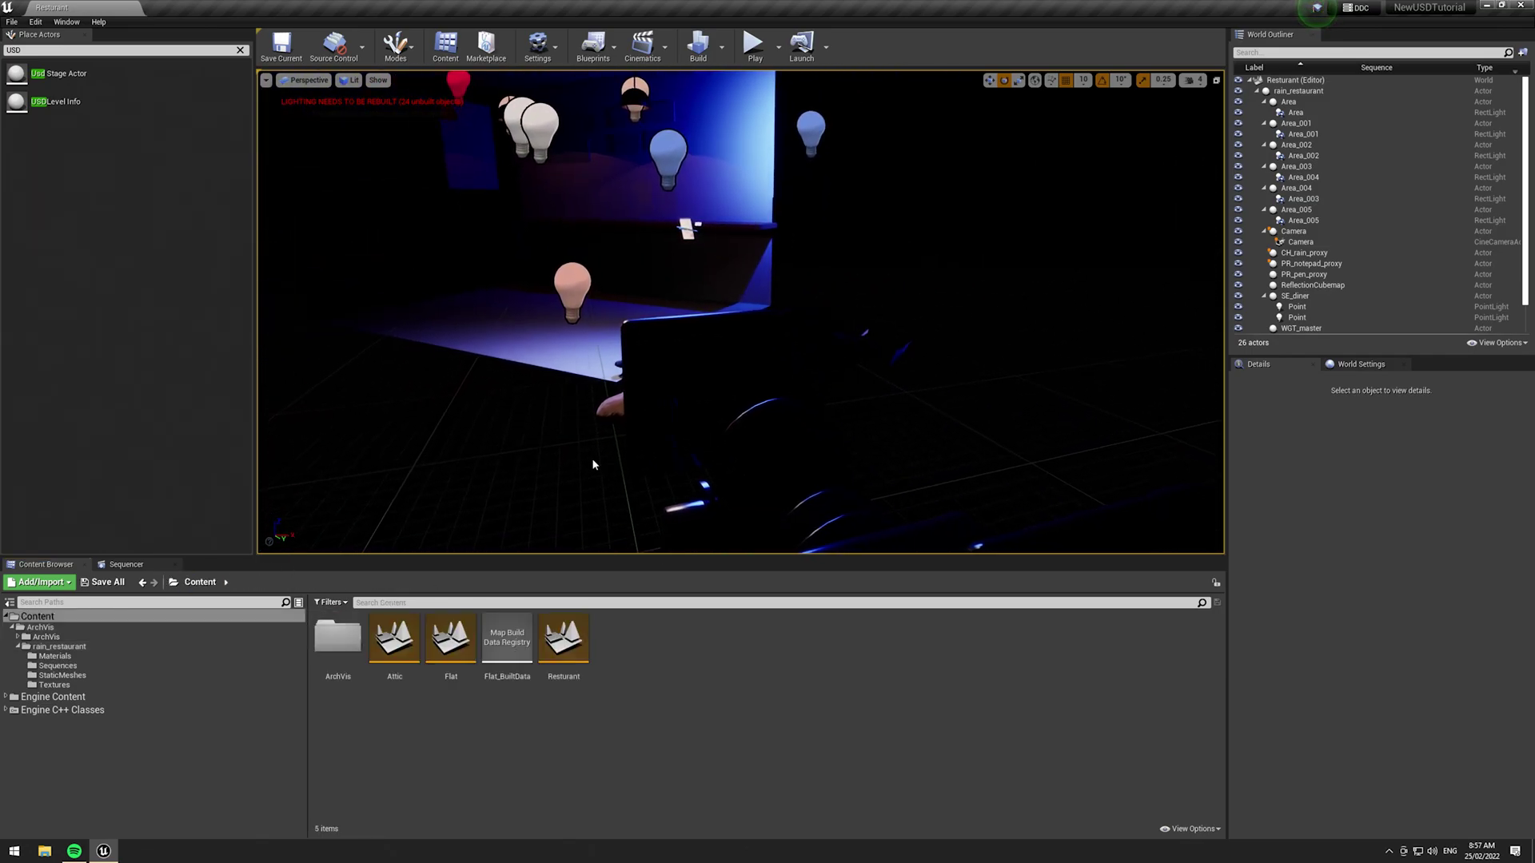